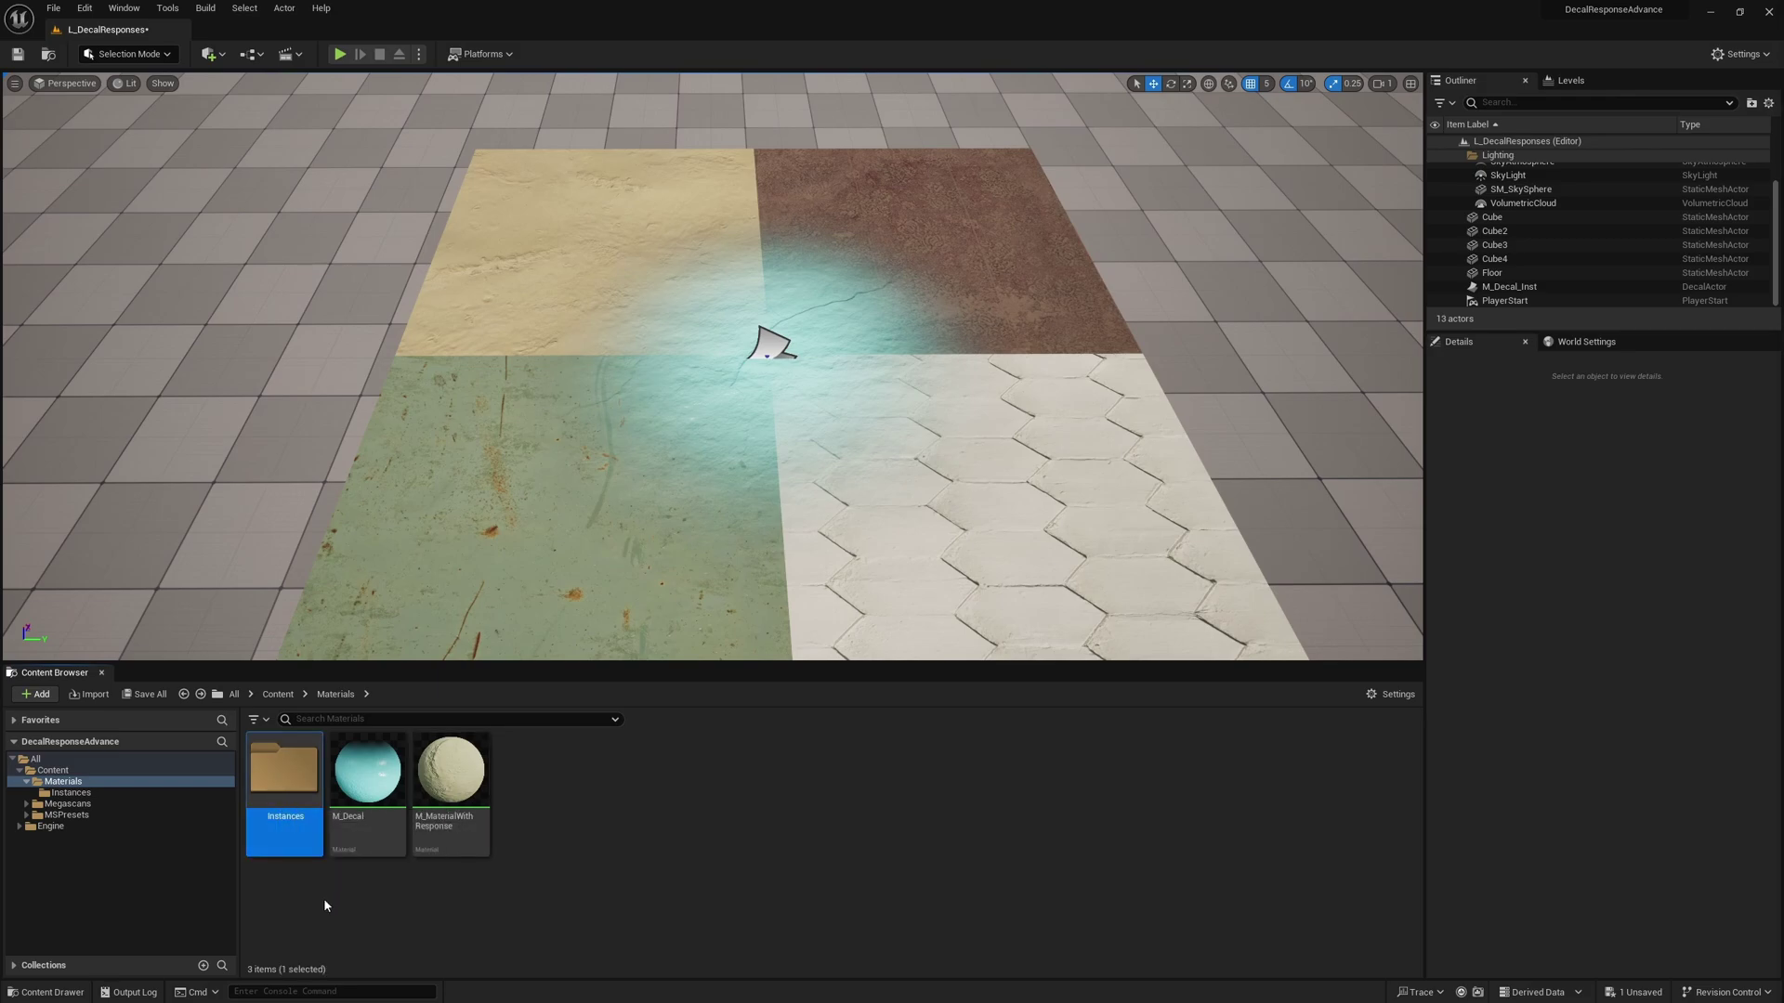
- Open the M_Decal material and examine how its color, texture, roughness and normal nodes feed the output
double_click(290, 801)
key(alt+Left)
click(435, 939)
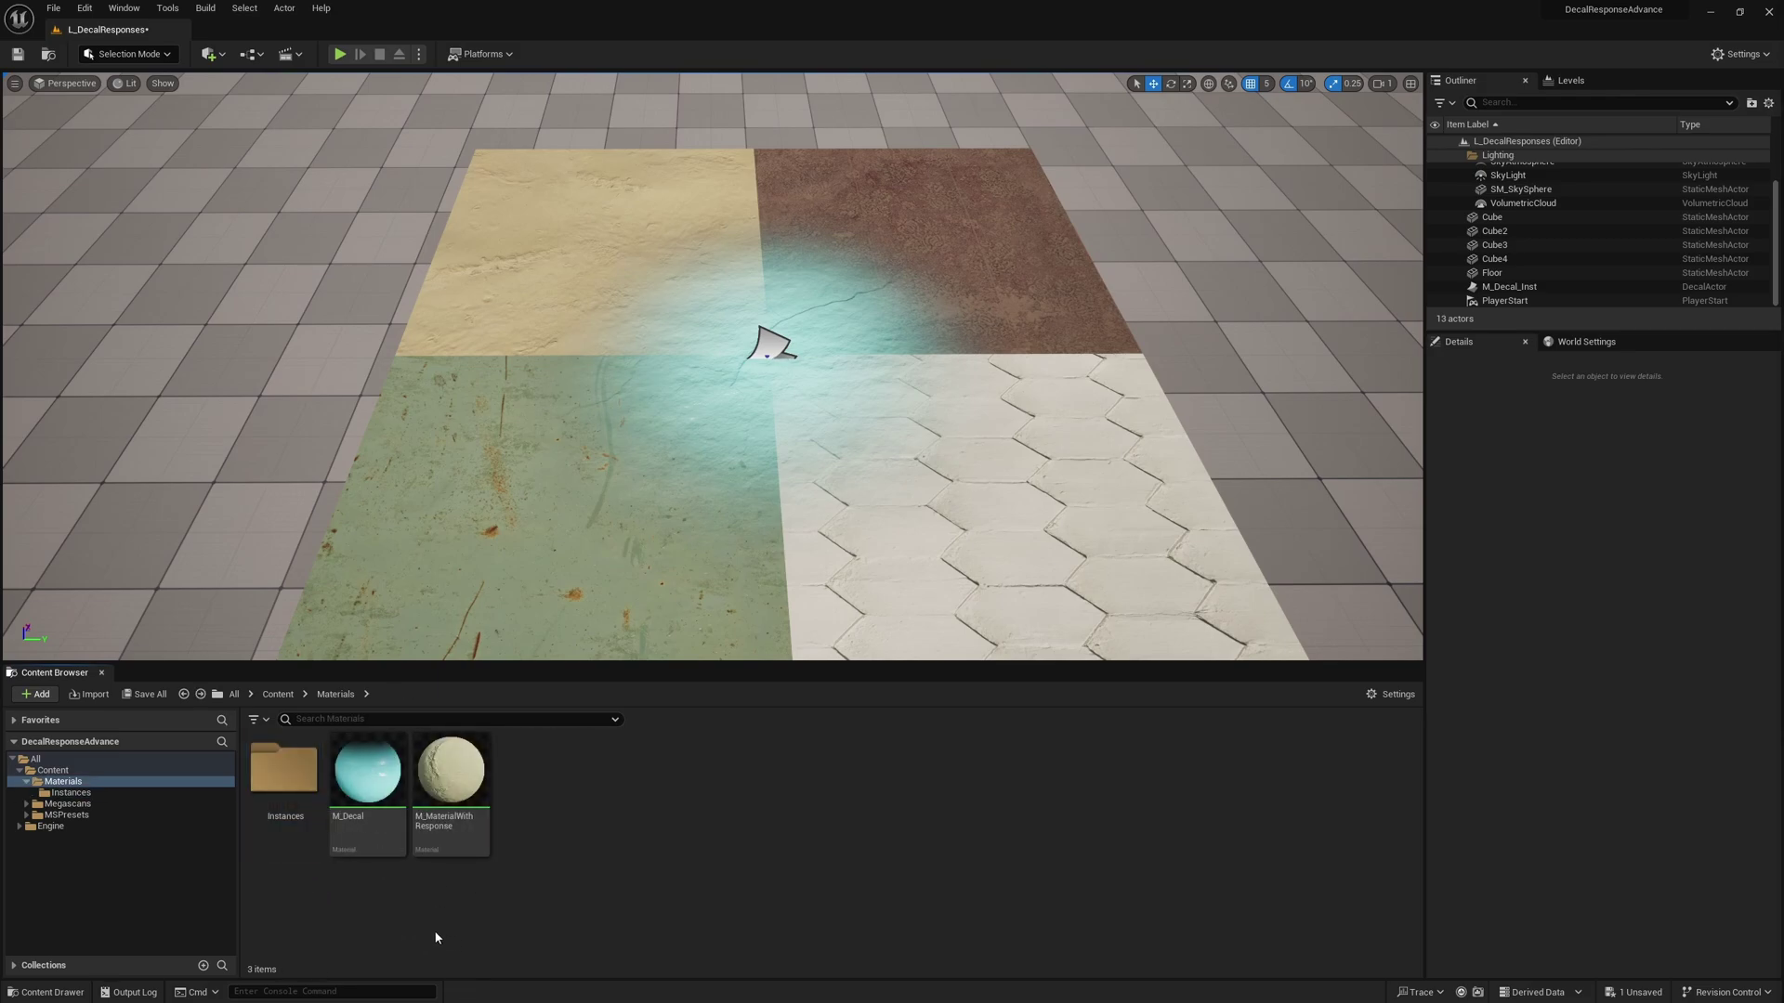
double_click(368, 771)
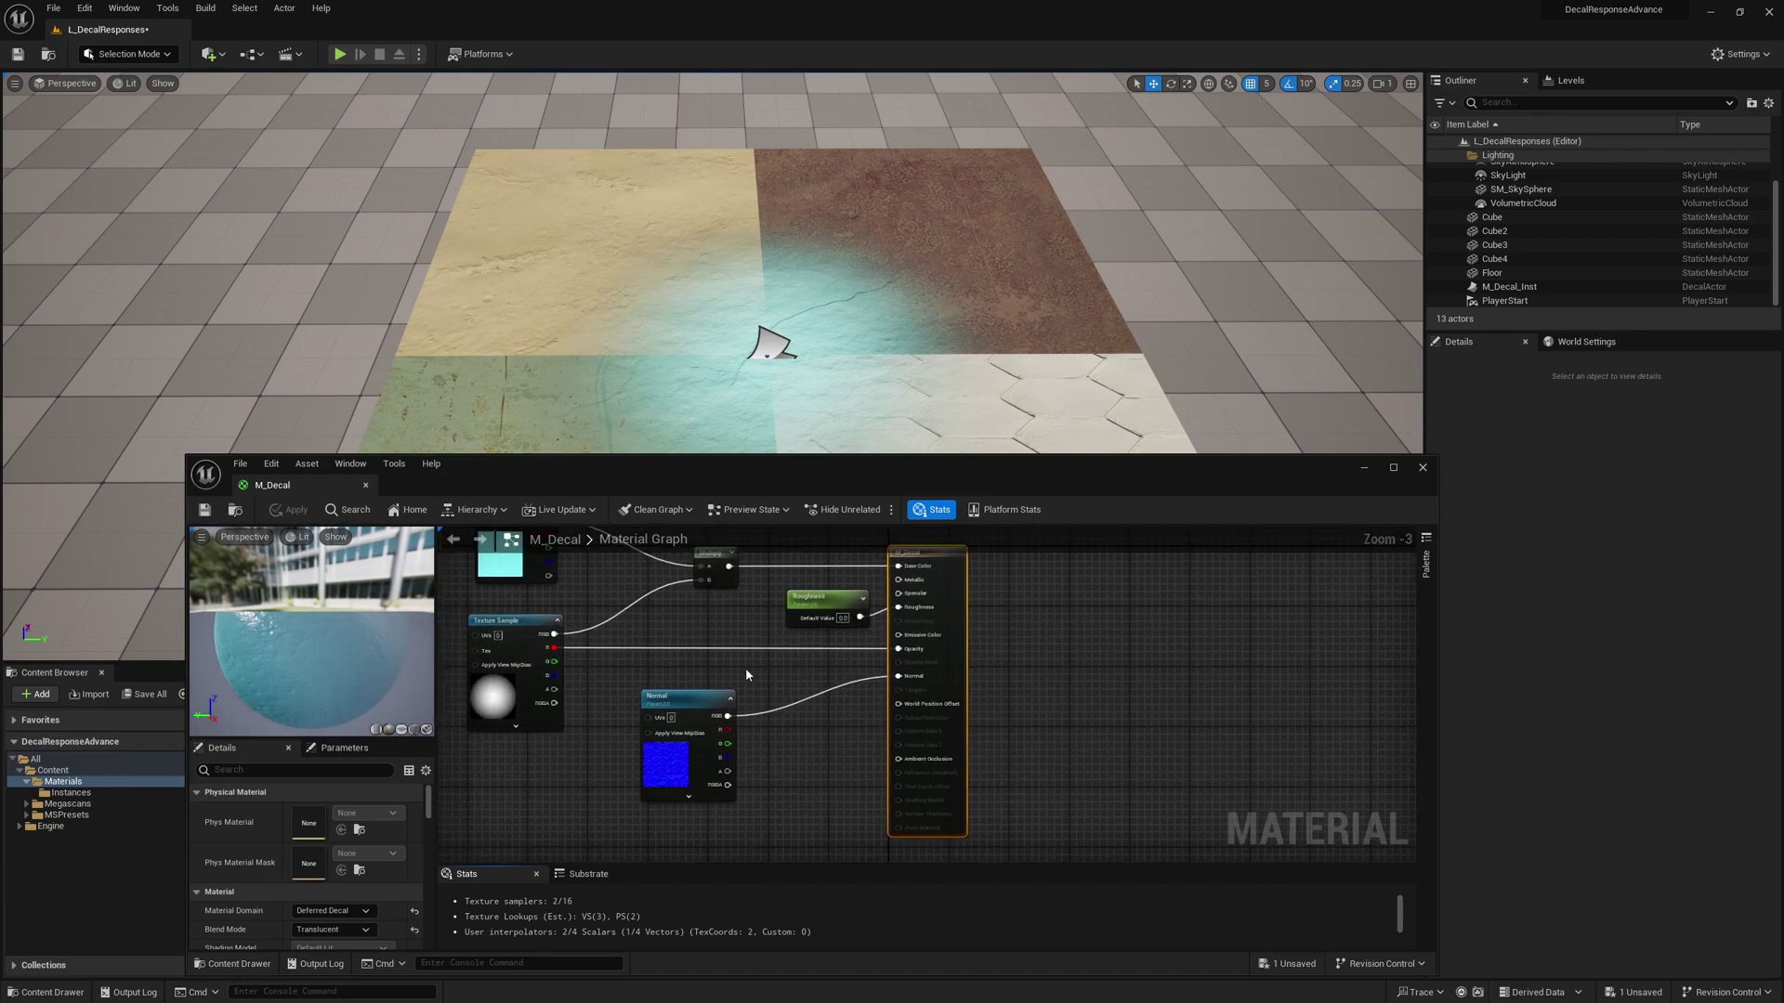
right_drag(745, 667, 817, 753)
drag(498, 730, 671, 810)
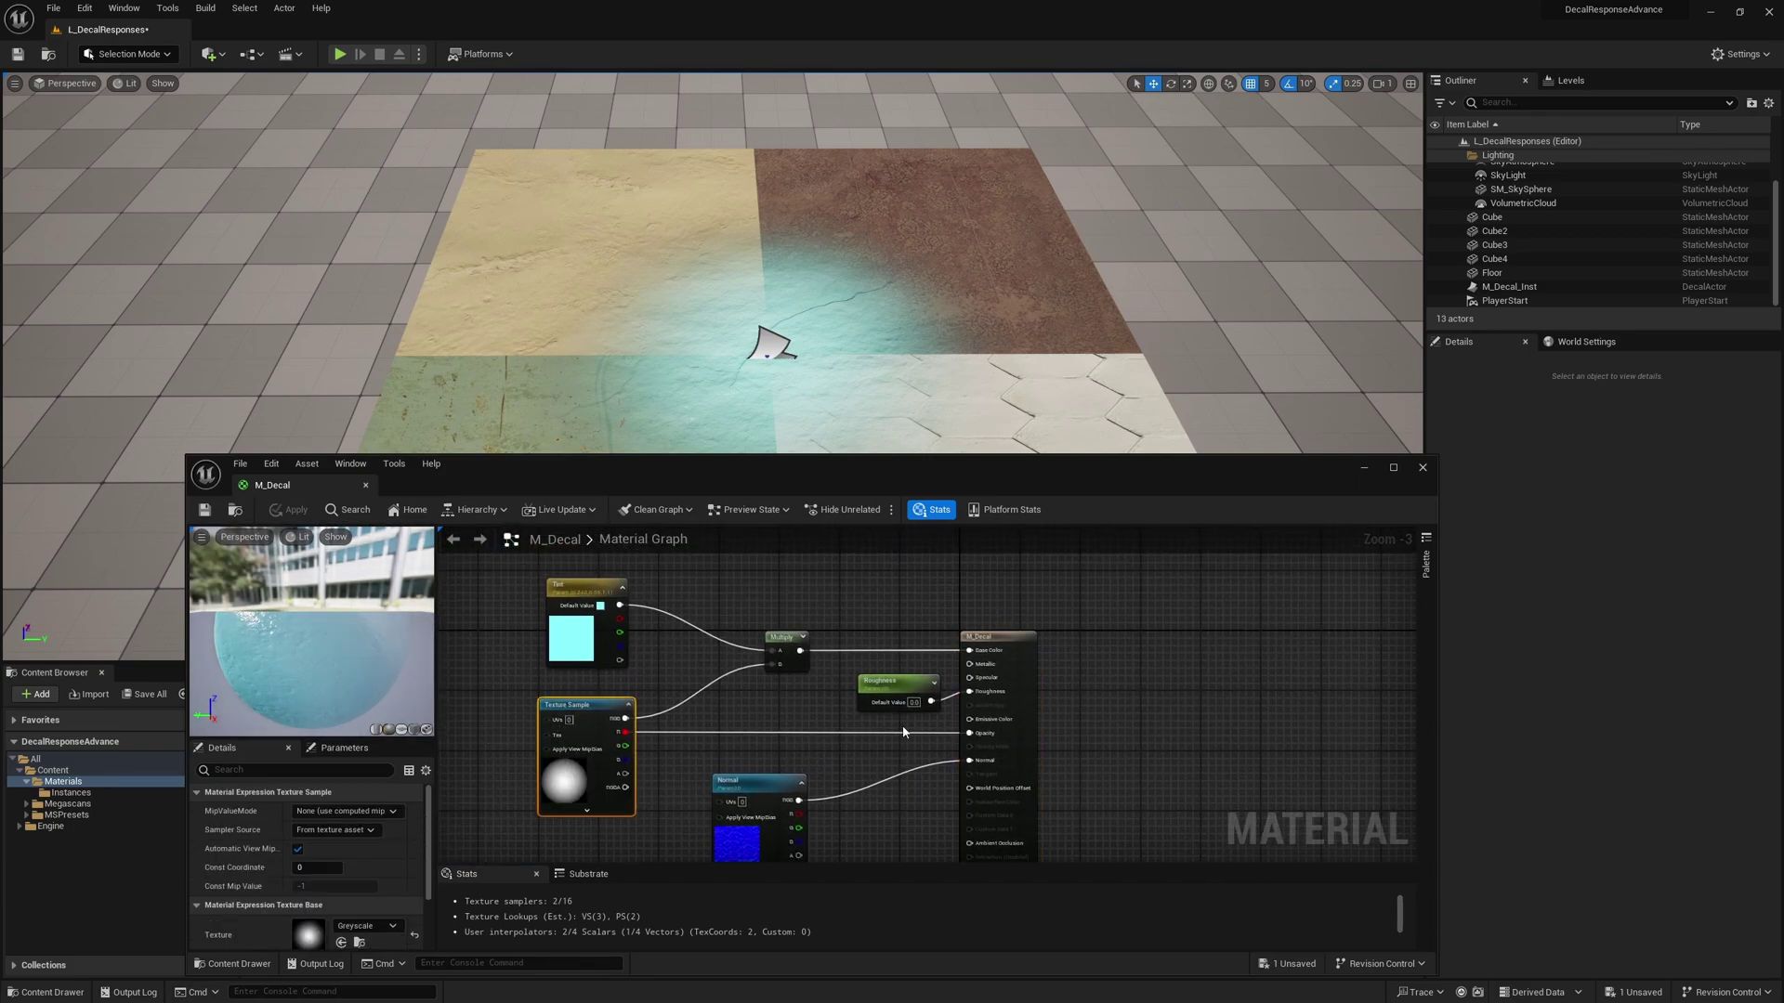
right_drag(826, 779, 833, 734)
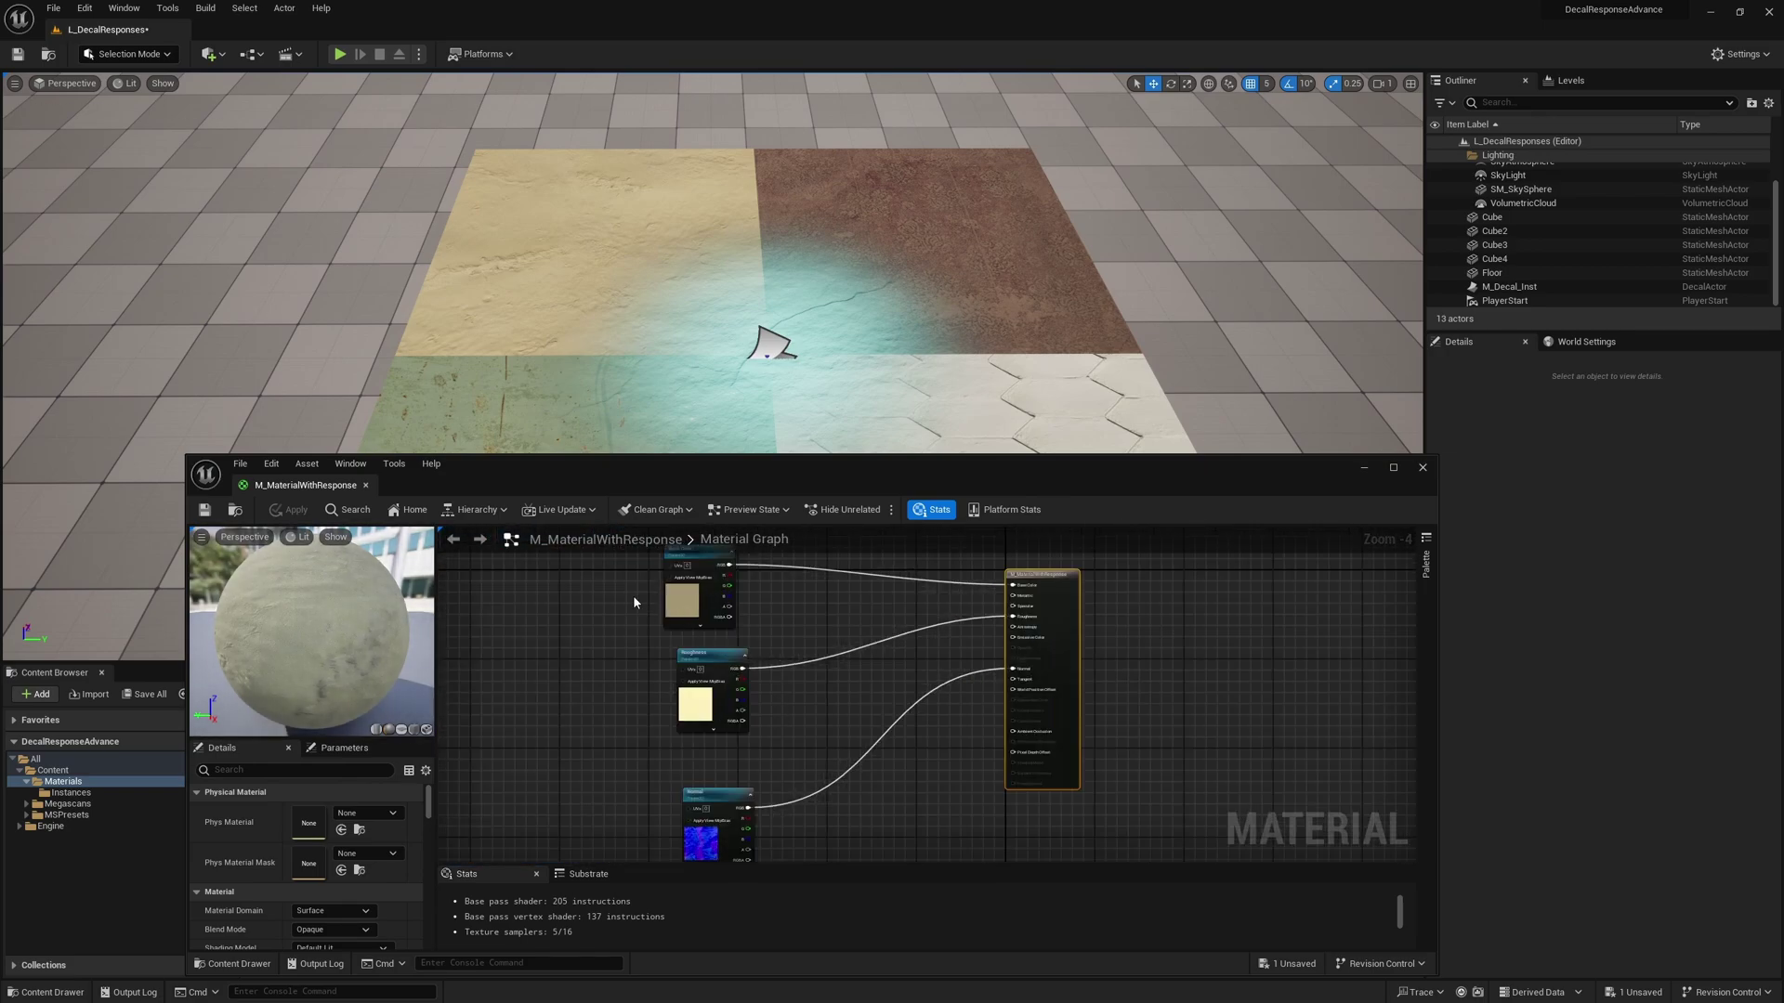
- Move the Base Color, Roughness and Normal texture nodes of M_MaterialWithResponse closer to the output node
drag(632, 594, 726, 838)
drag(707, 844, 873, 816)
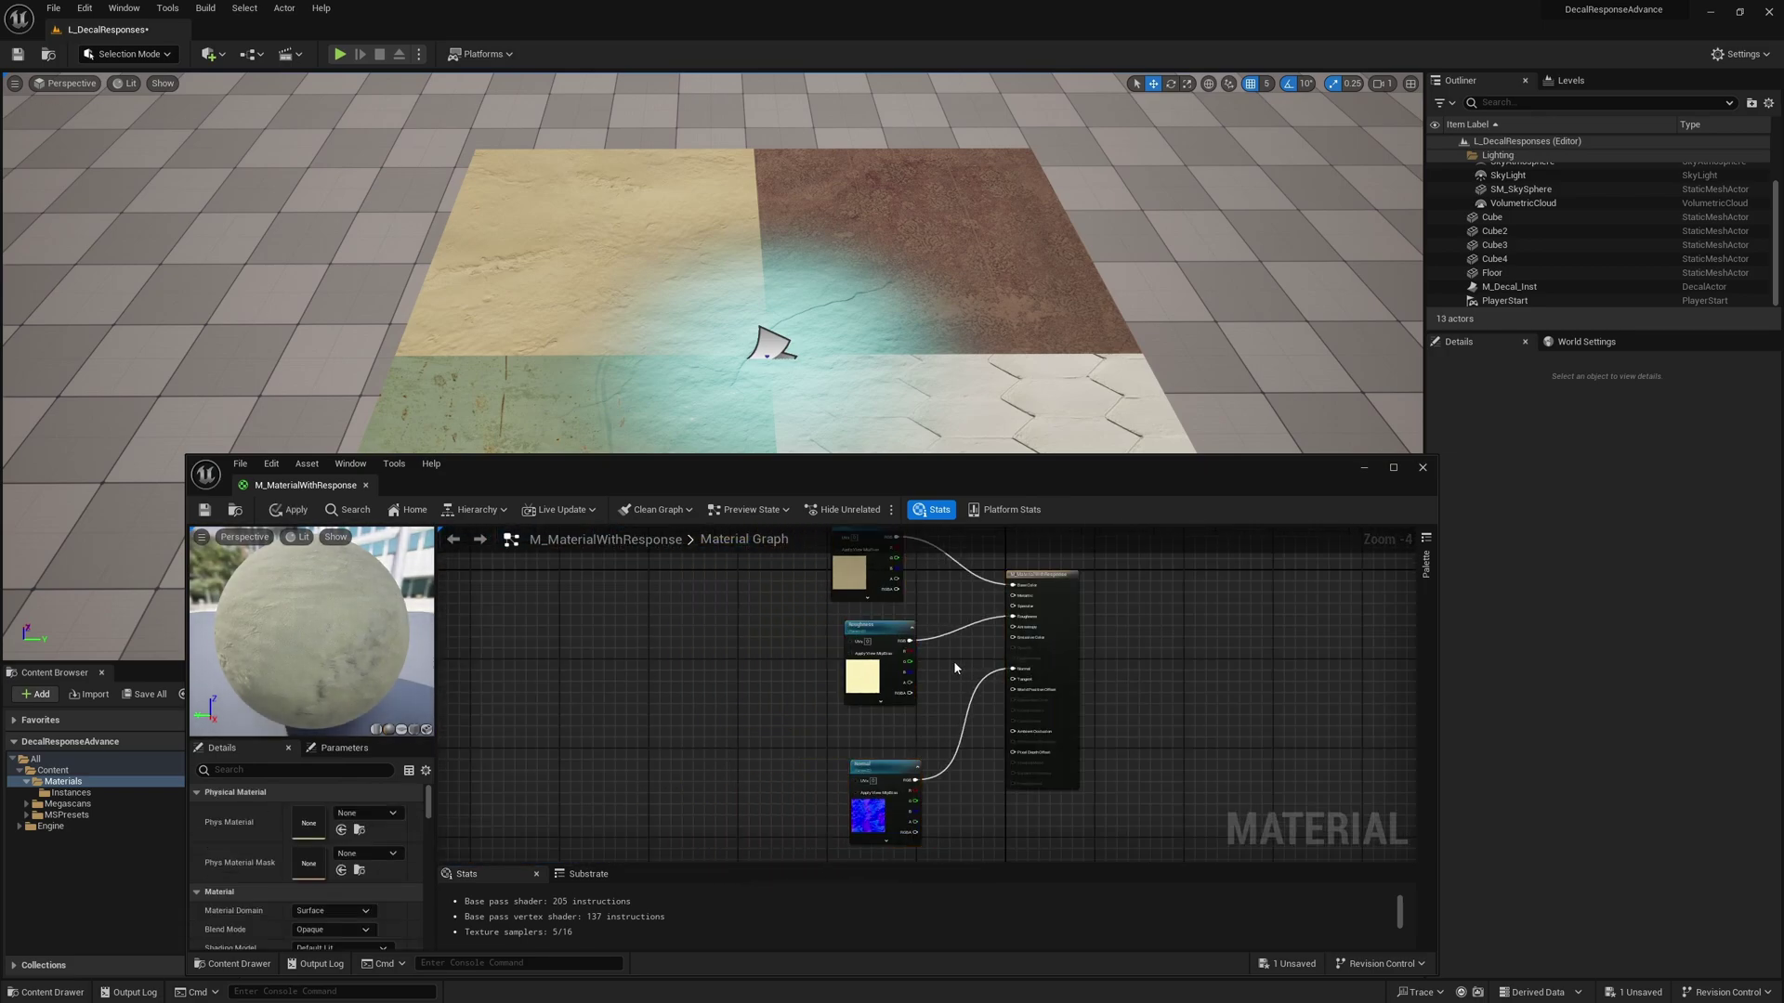
scroll(938, 662, up, 2)
click(828, 678)
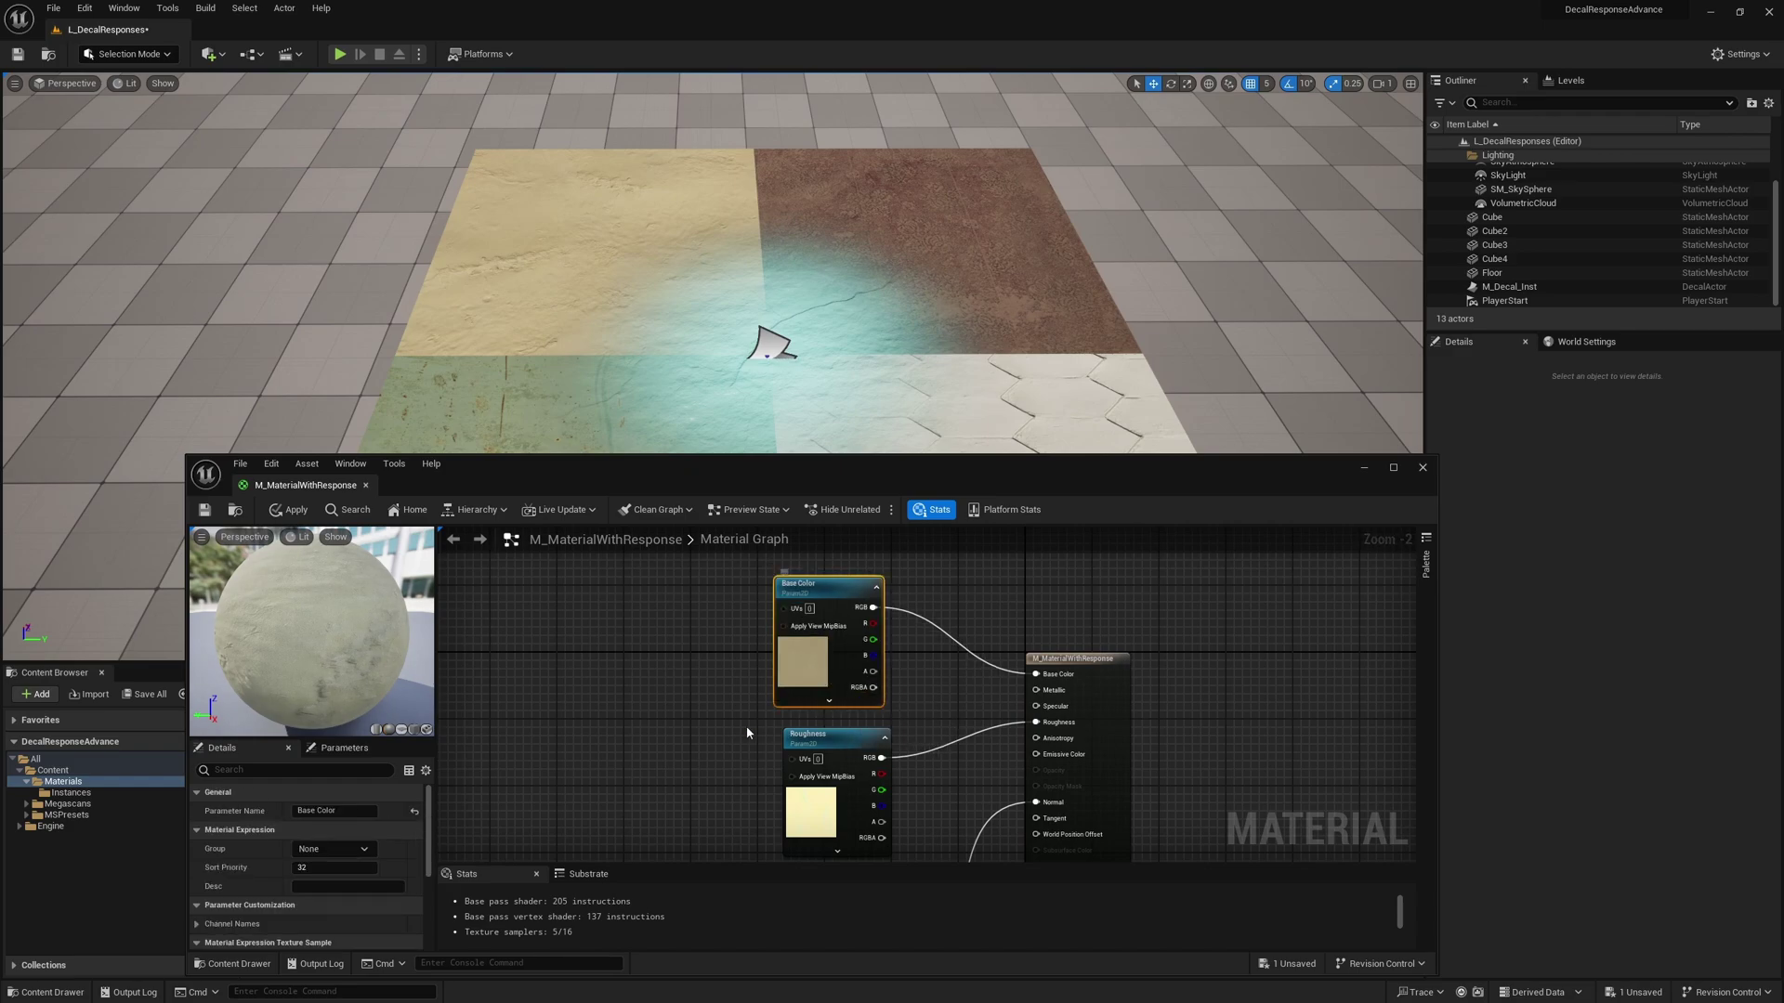
- Feed the material's Roughness input from the Roughness texture's green channel instead of RGB, and apply the change
right_drag(812, 662, 783, 531)
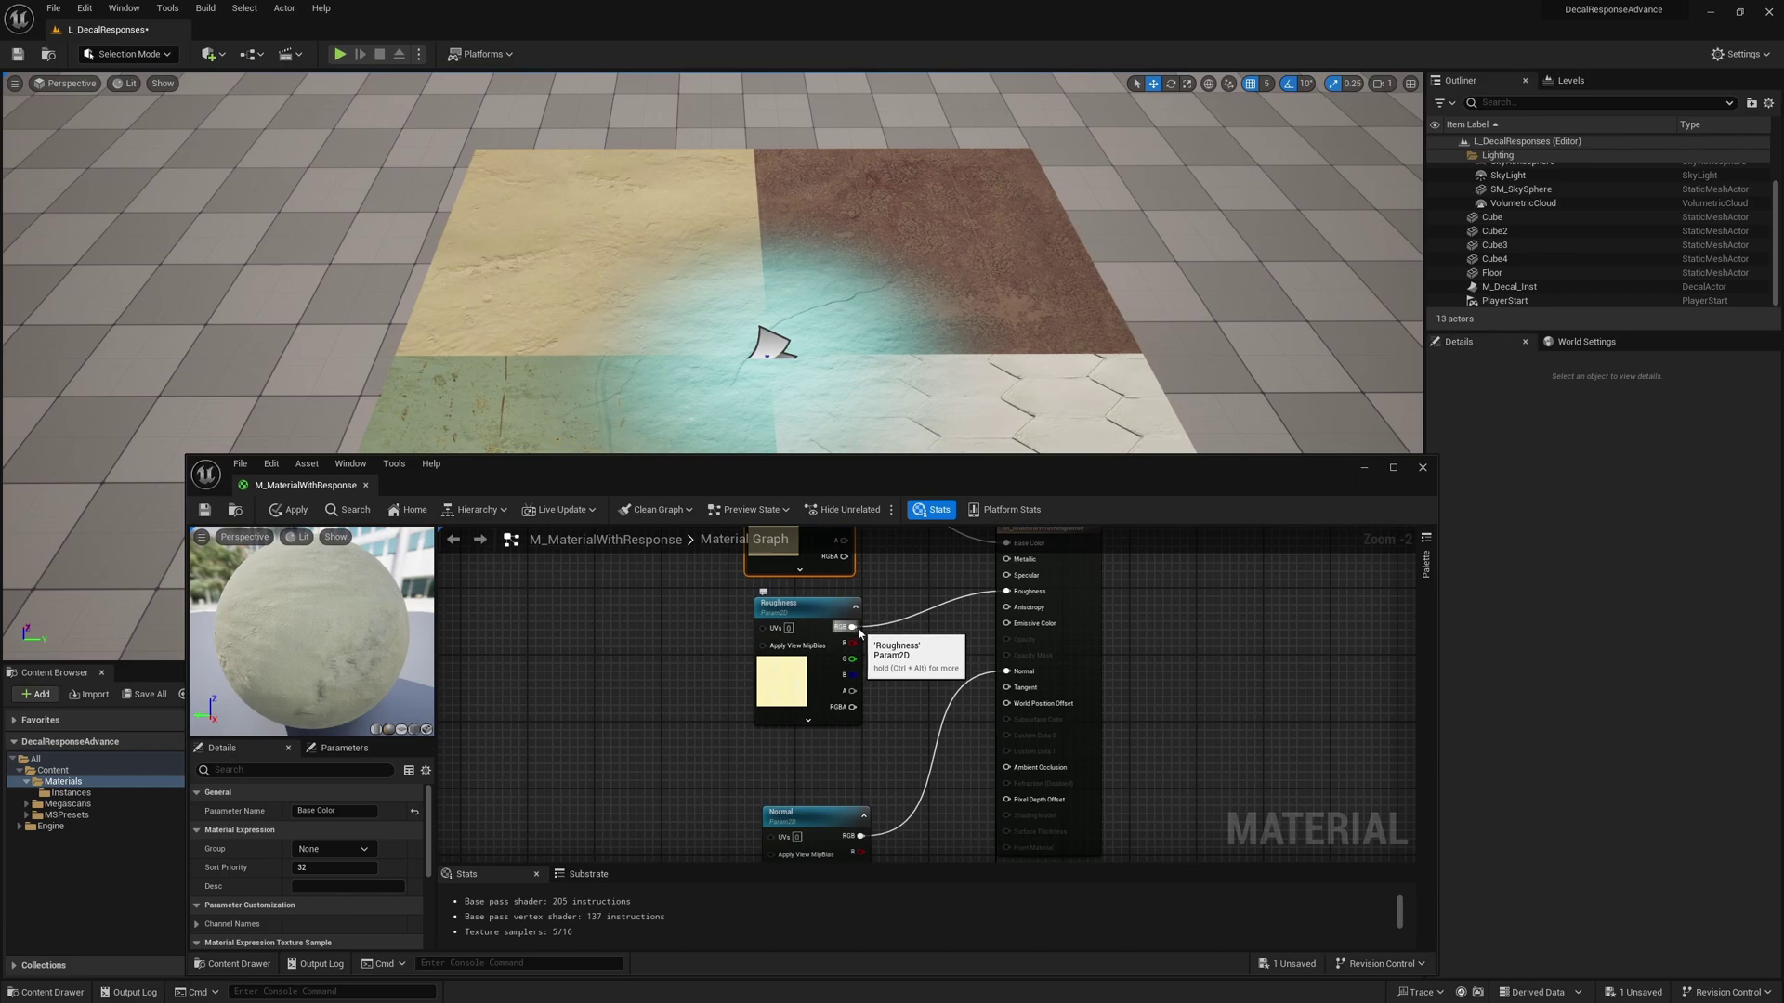
ctrl+drag(851, 627, 851, 658)
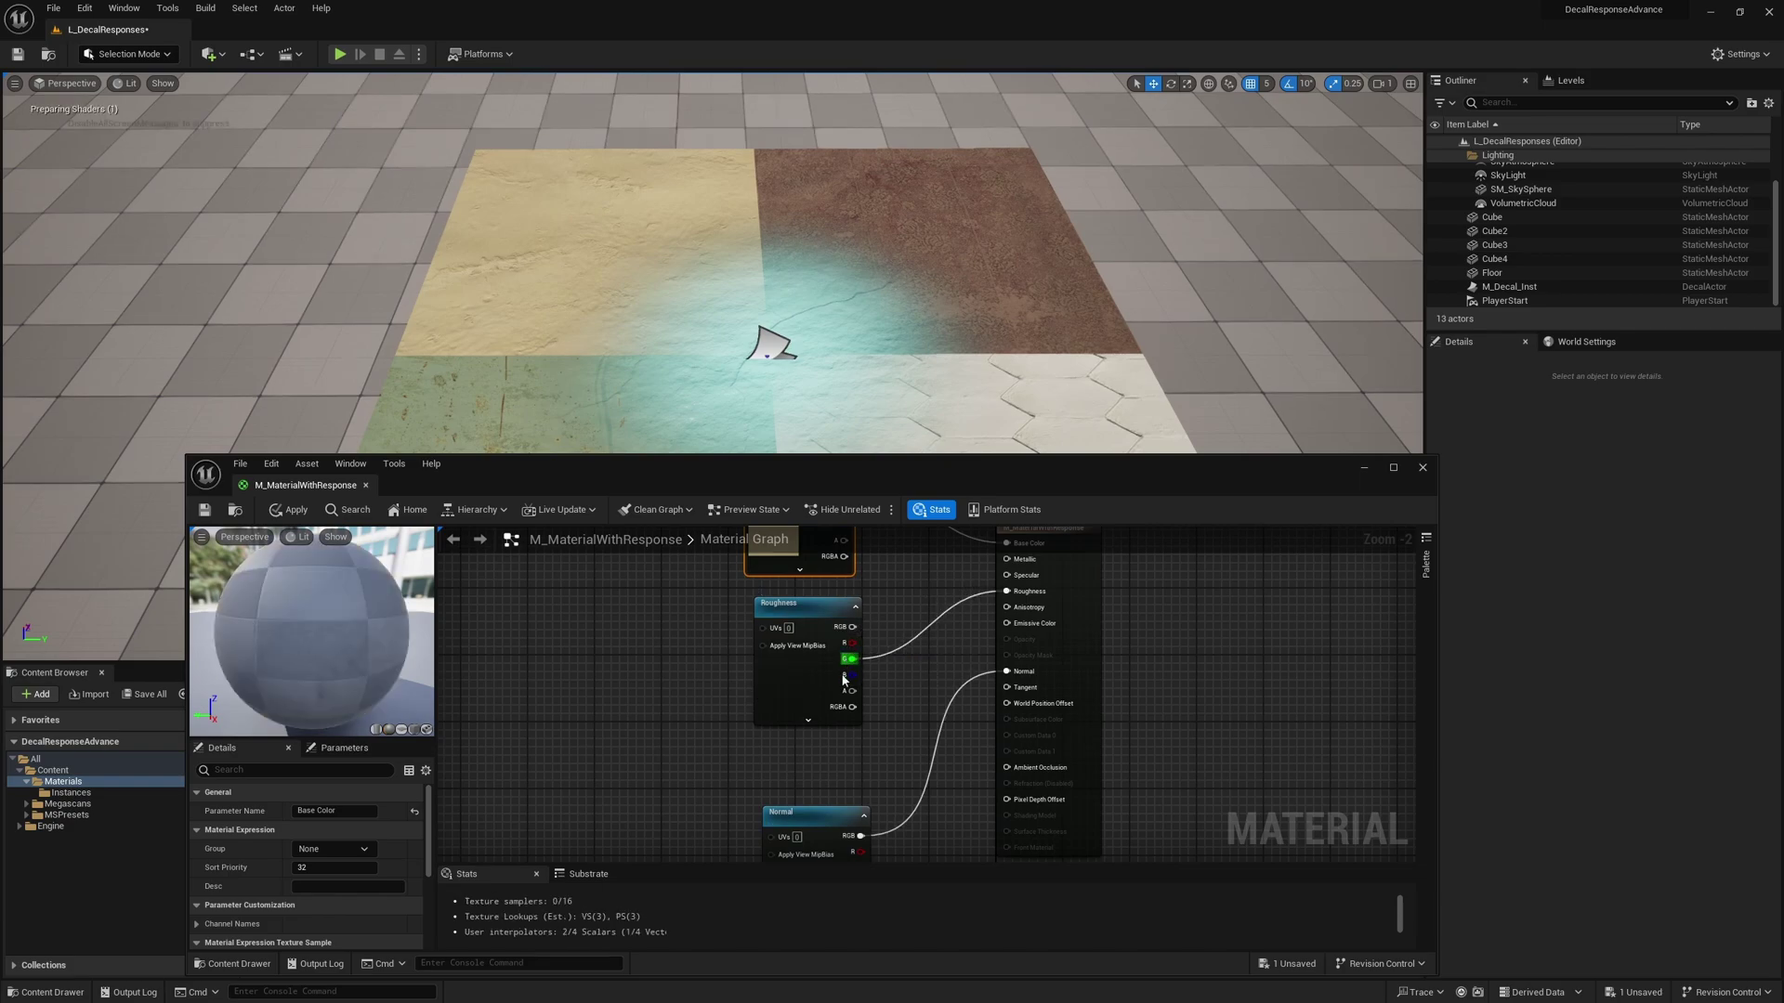
click(305, 515)
- Move the Normal texture node up closer beneath the Roughness node and close the material
right_drag(650, 781, 627, 667)
drag(780, 760, 771, 708)
mouse_move(653, 637)
right_down()
mouse_move(617, 792)
mouse_move(629, 662)
right_up()
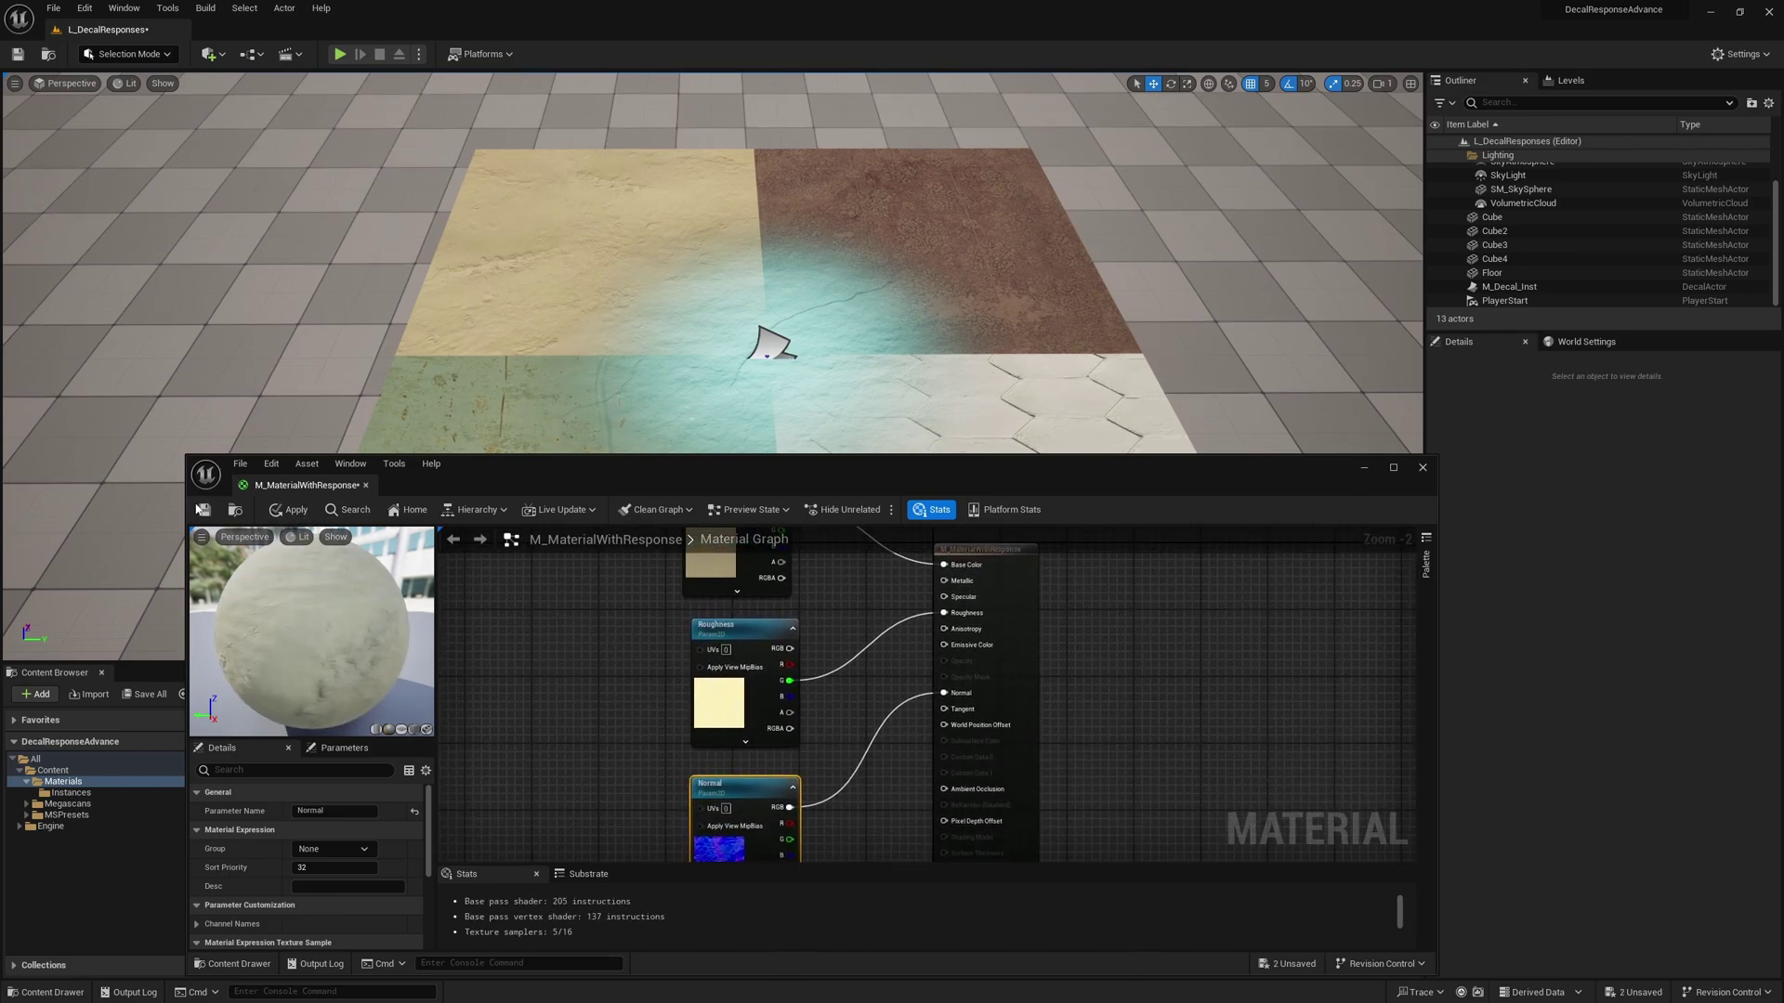
click(366, 486)
- Select the M_Decal_Inst decal actor where the four tiles meet in the level
click(773, 347)
mouse_move(818, 355)
mouse_down()
mouse_move(677, 356)
mouse_move(1022, 355)
mouse_move(609, 354)
mouse_move(991, 359)
mouse_move(799, 355)
mouse_move(824, 351)
mouse_up()
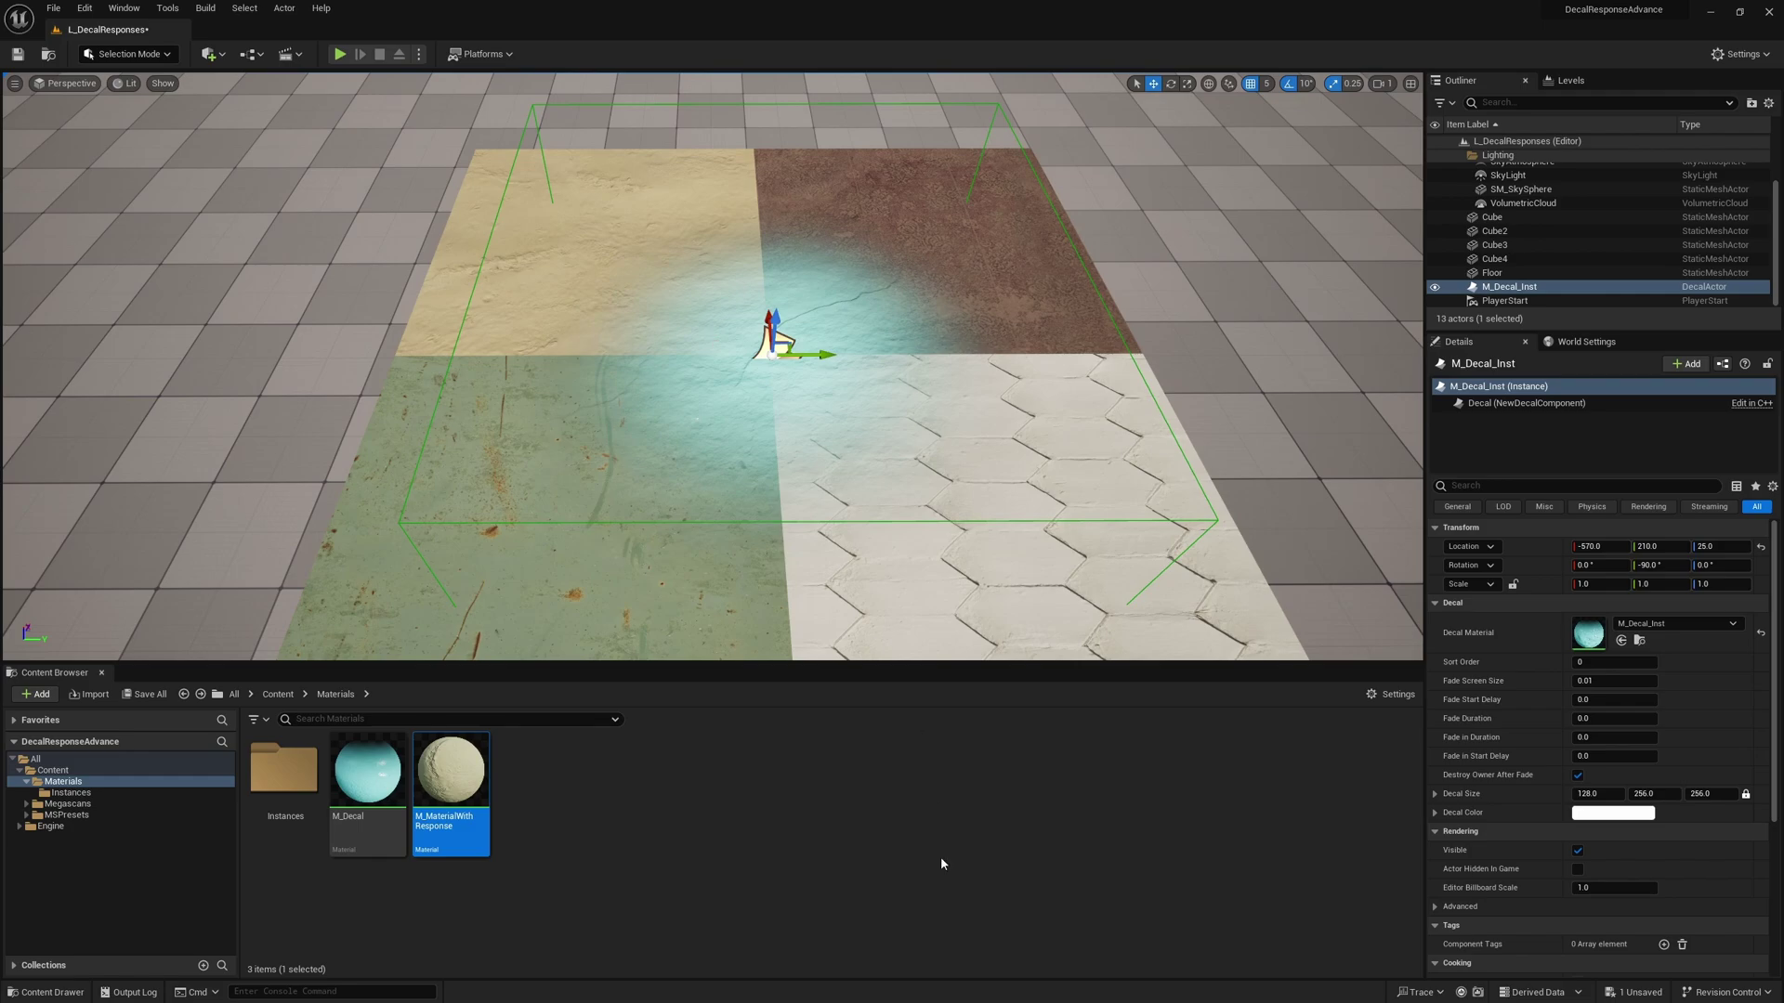
click(667, 856)
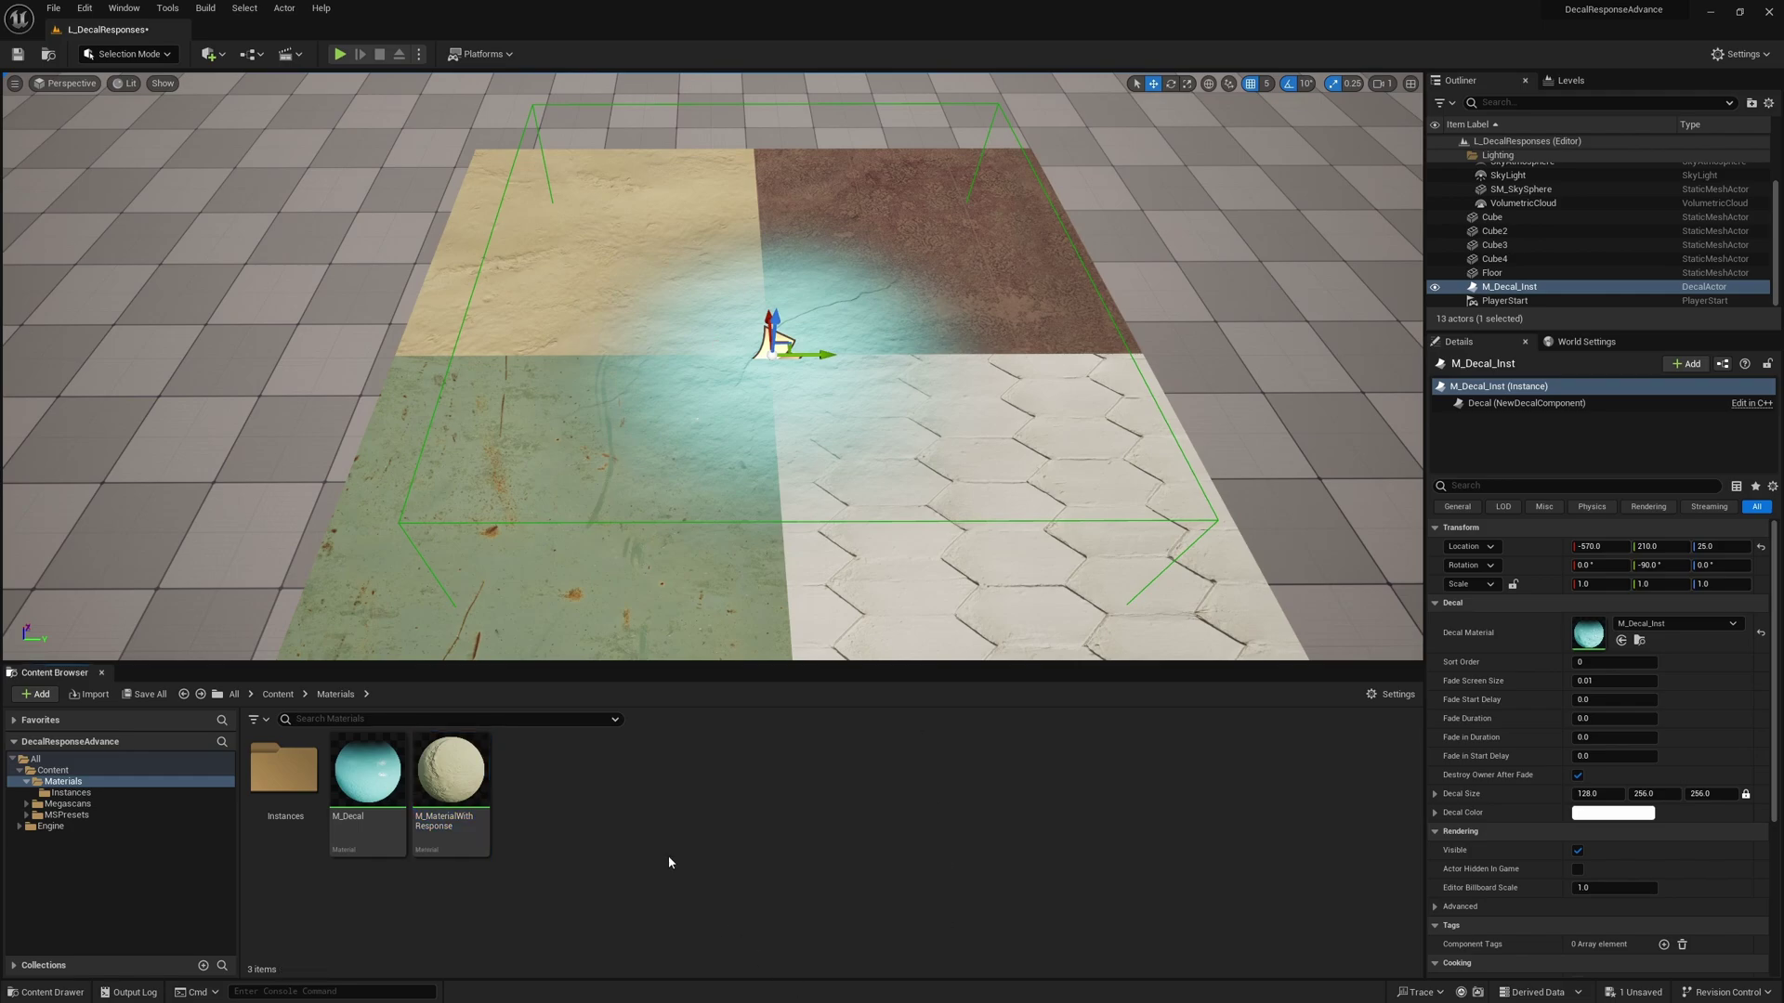
- Reopen M_MaterialWithResponse, filter its details by "deca" and list the Decal Response (DBuffer) options
mouse_move(481, 847)
double_click(469, 773)
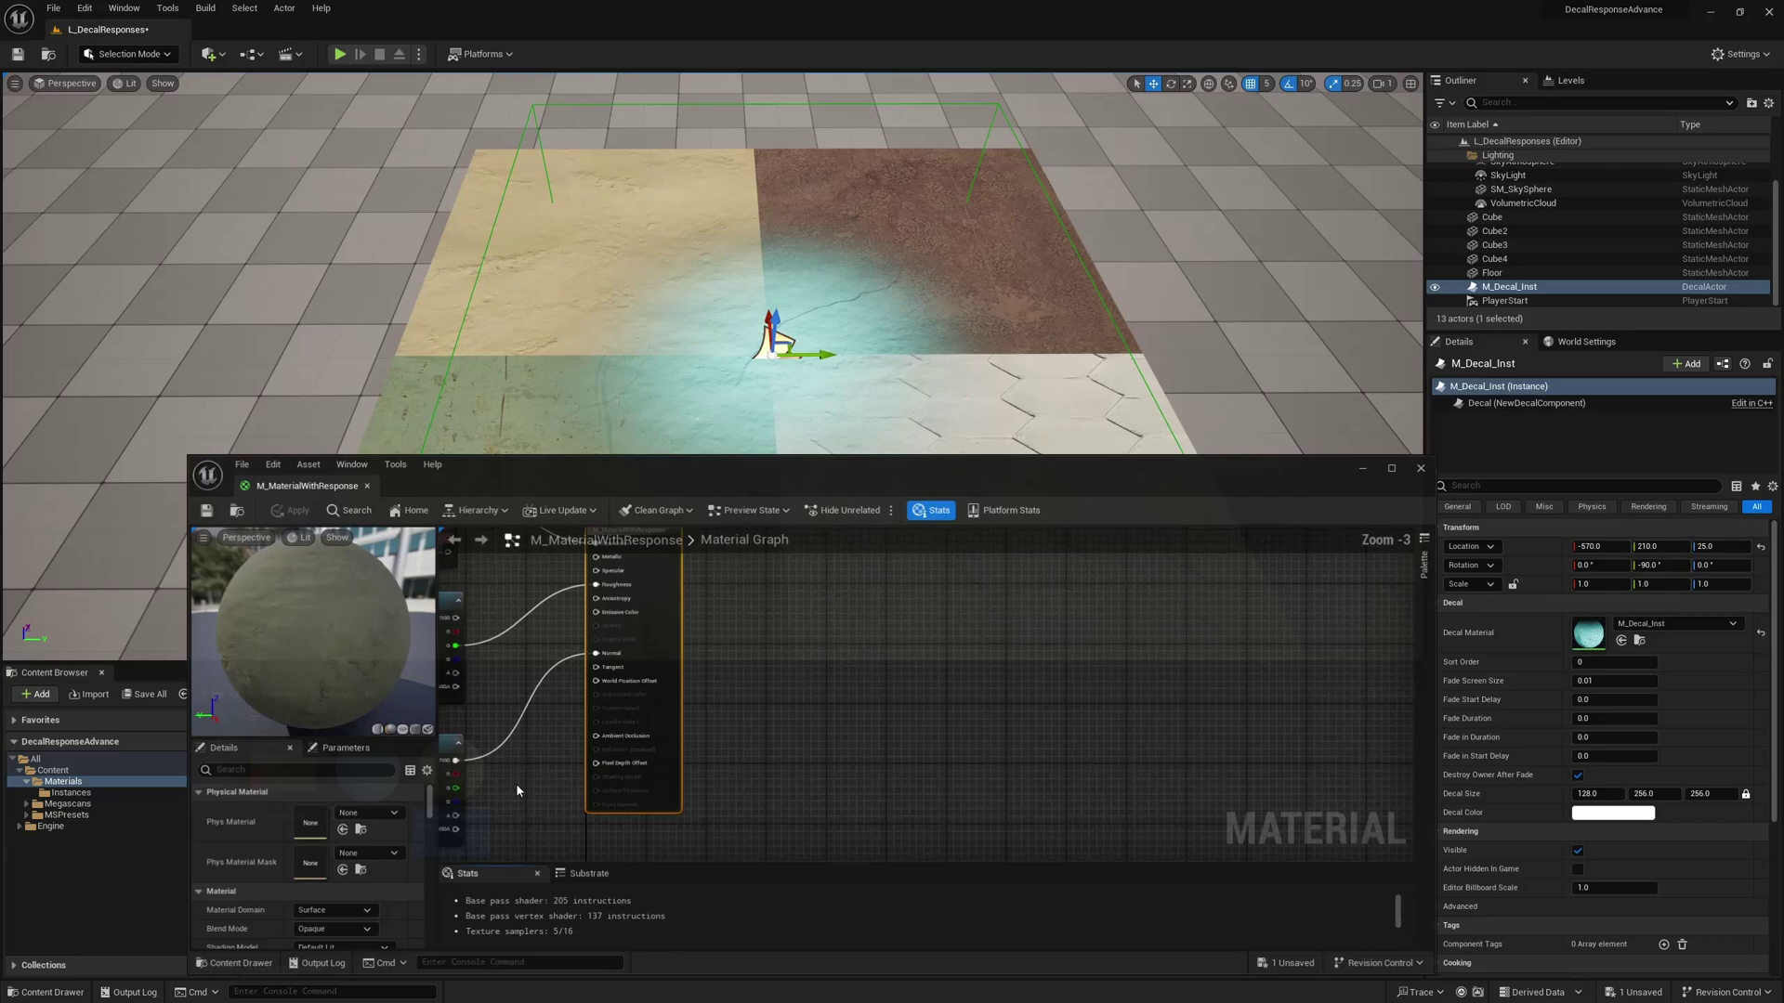
drag(849, 476, 940, 344)
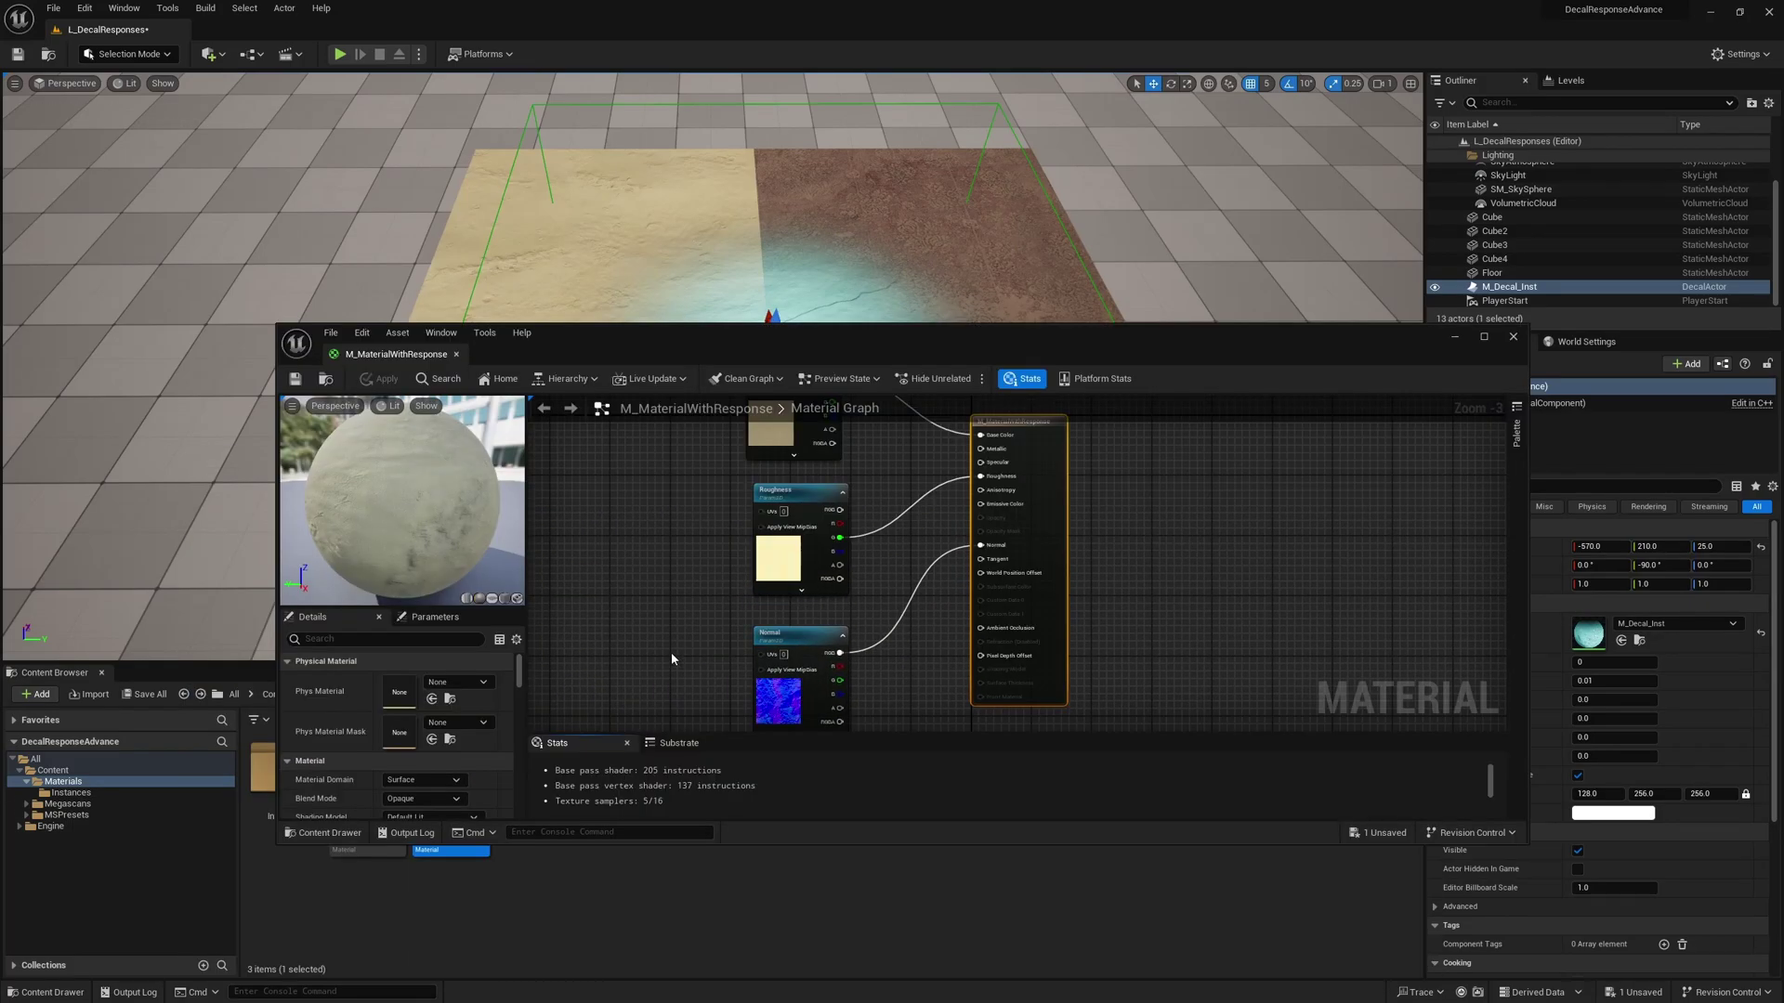
click(358, 641)
text(deca)
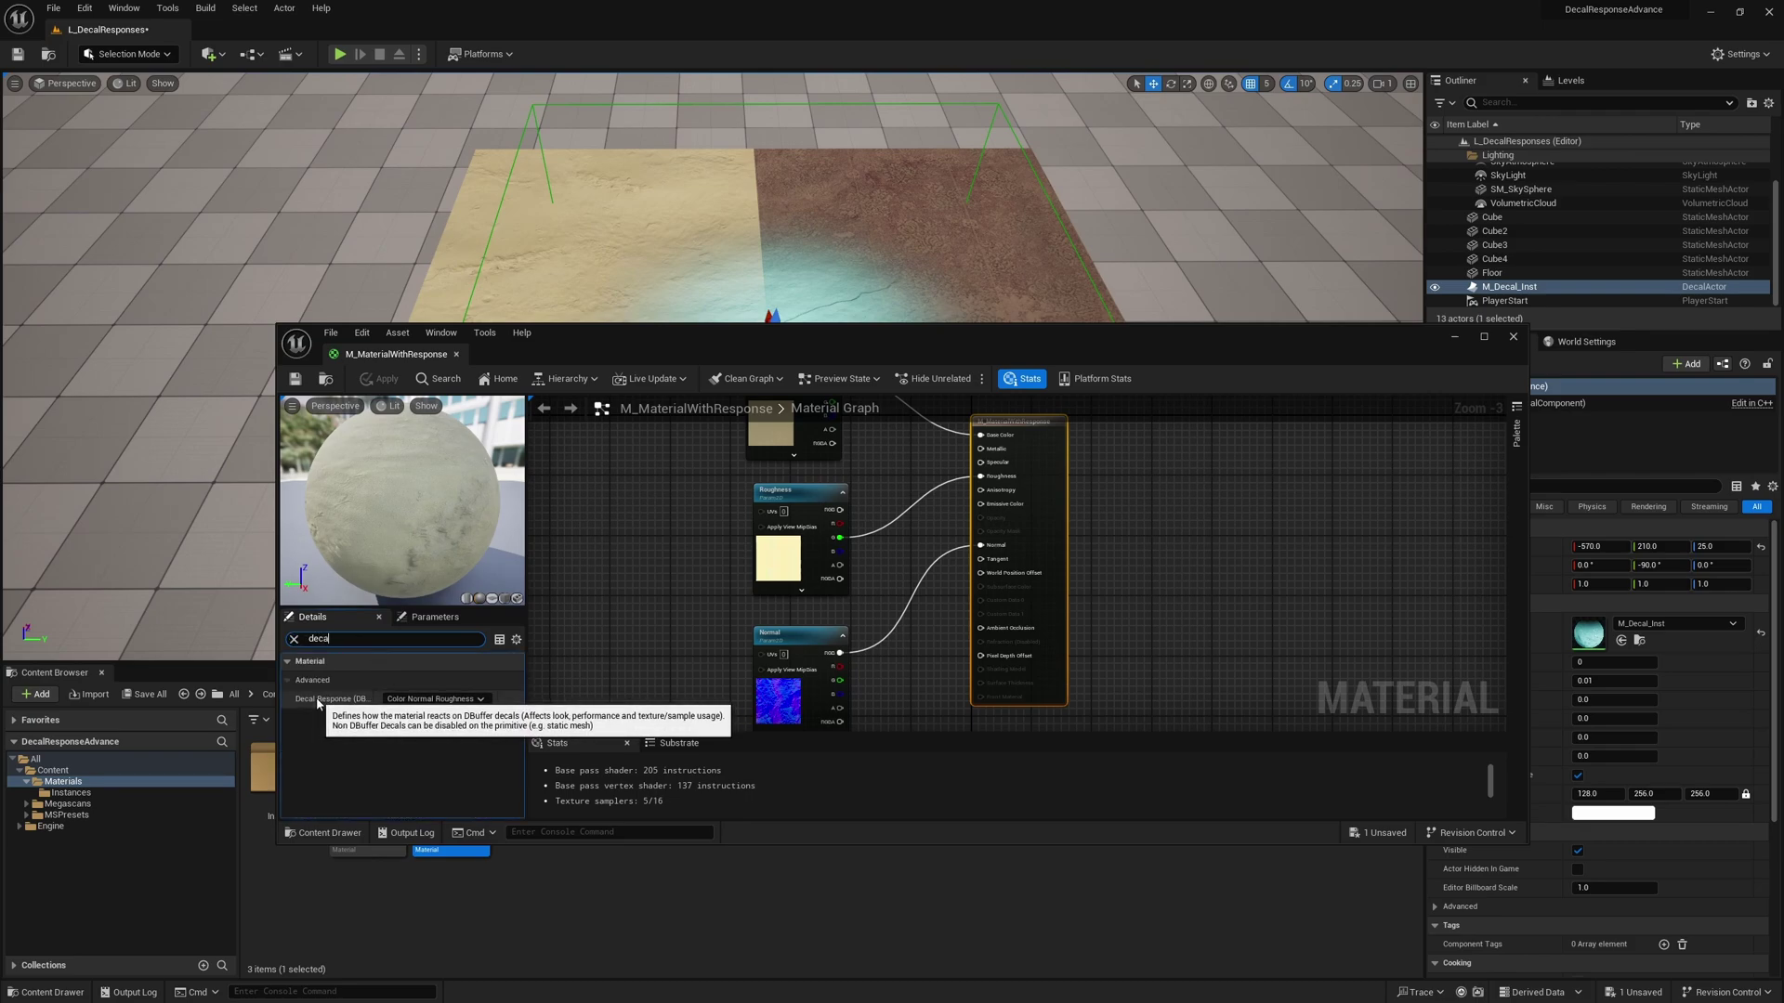
click(433, 700)
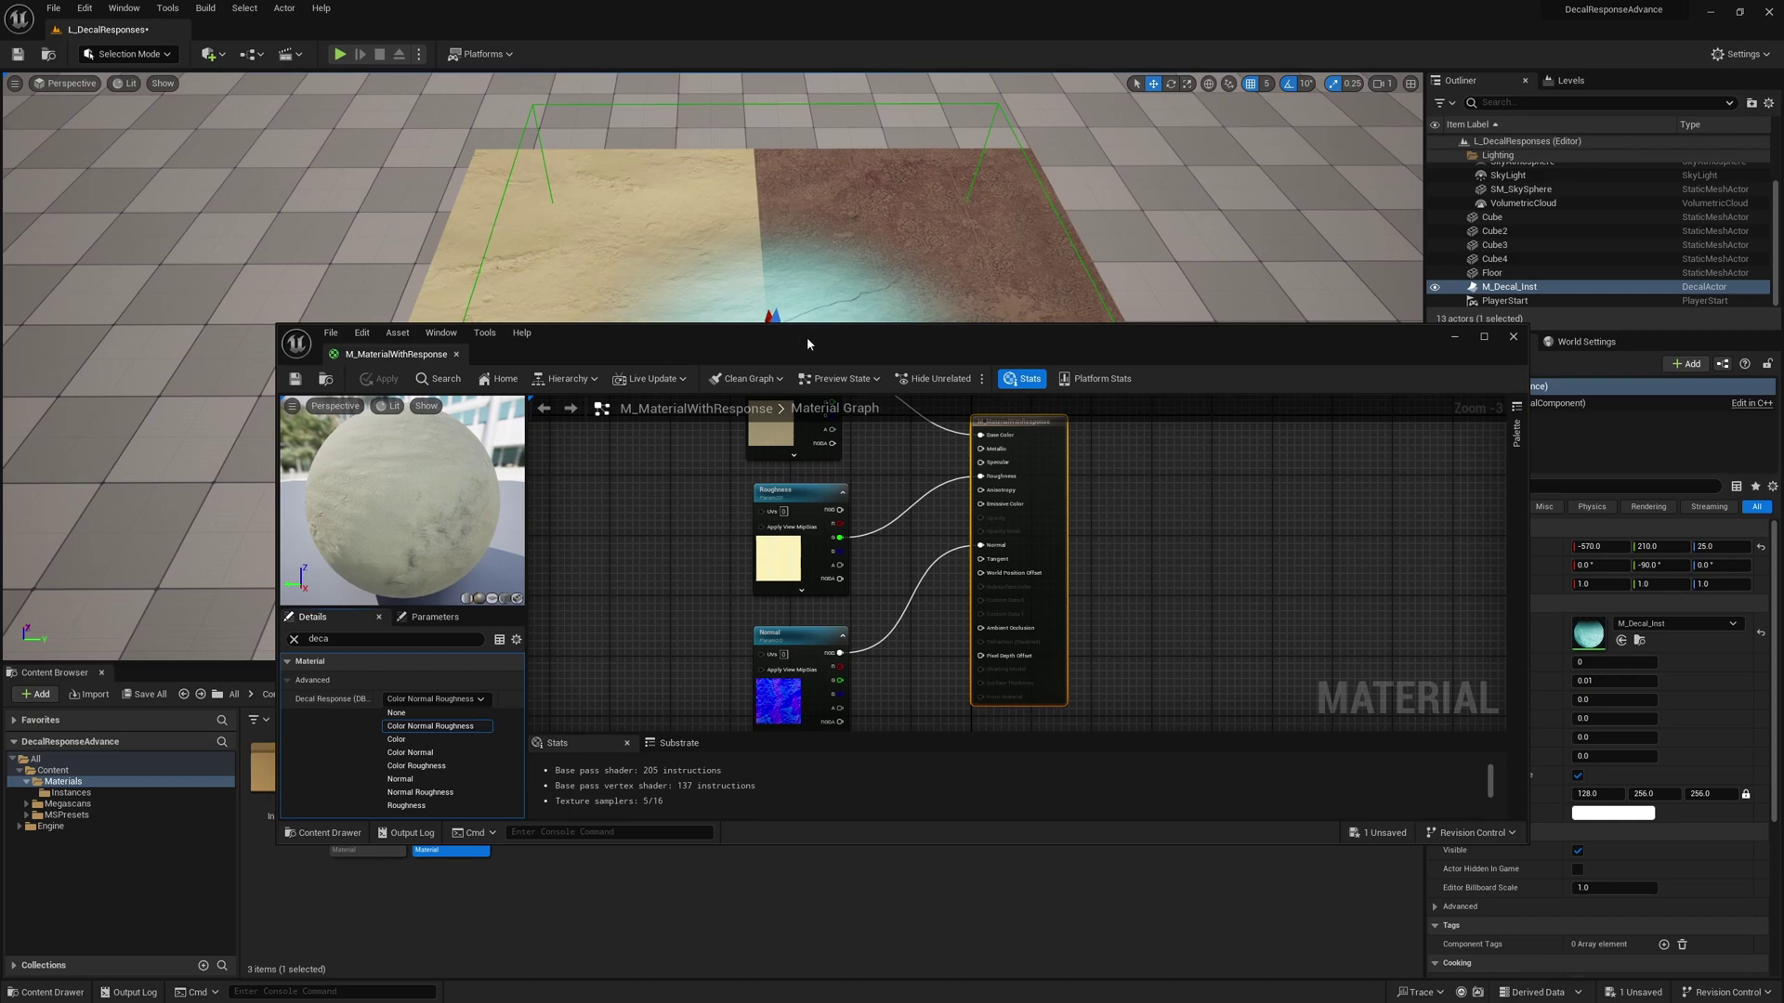
- Set the material's Decal Response to None, and test it by sliding the decal off the tiles and back
drag(812, 359, 810, 479)
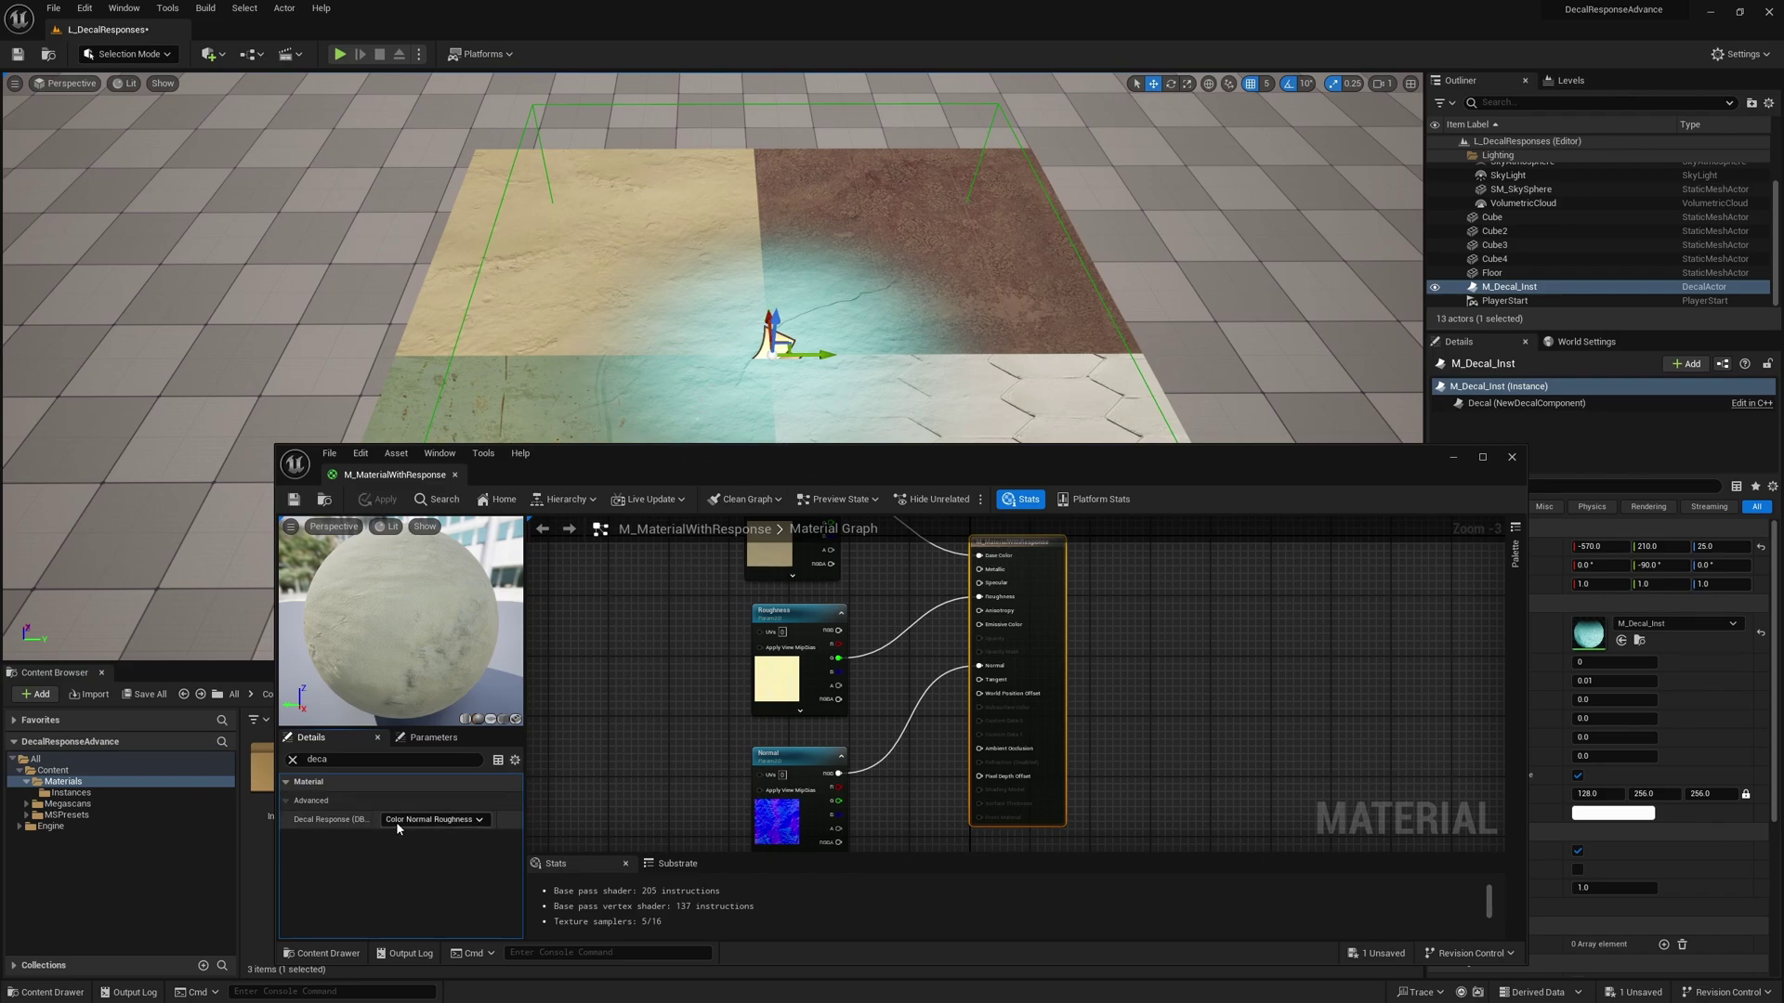
mouse_move(832, 354)
mouse_down()
mouse_move(906, 356)
mouse_move(836, 355)
mouse_up()
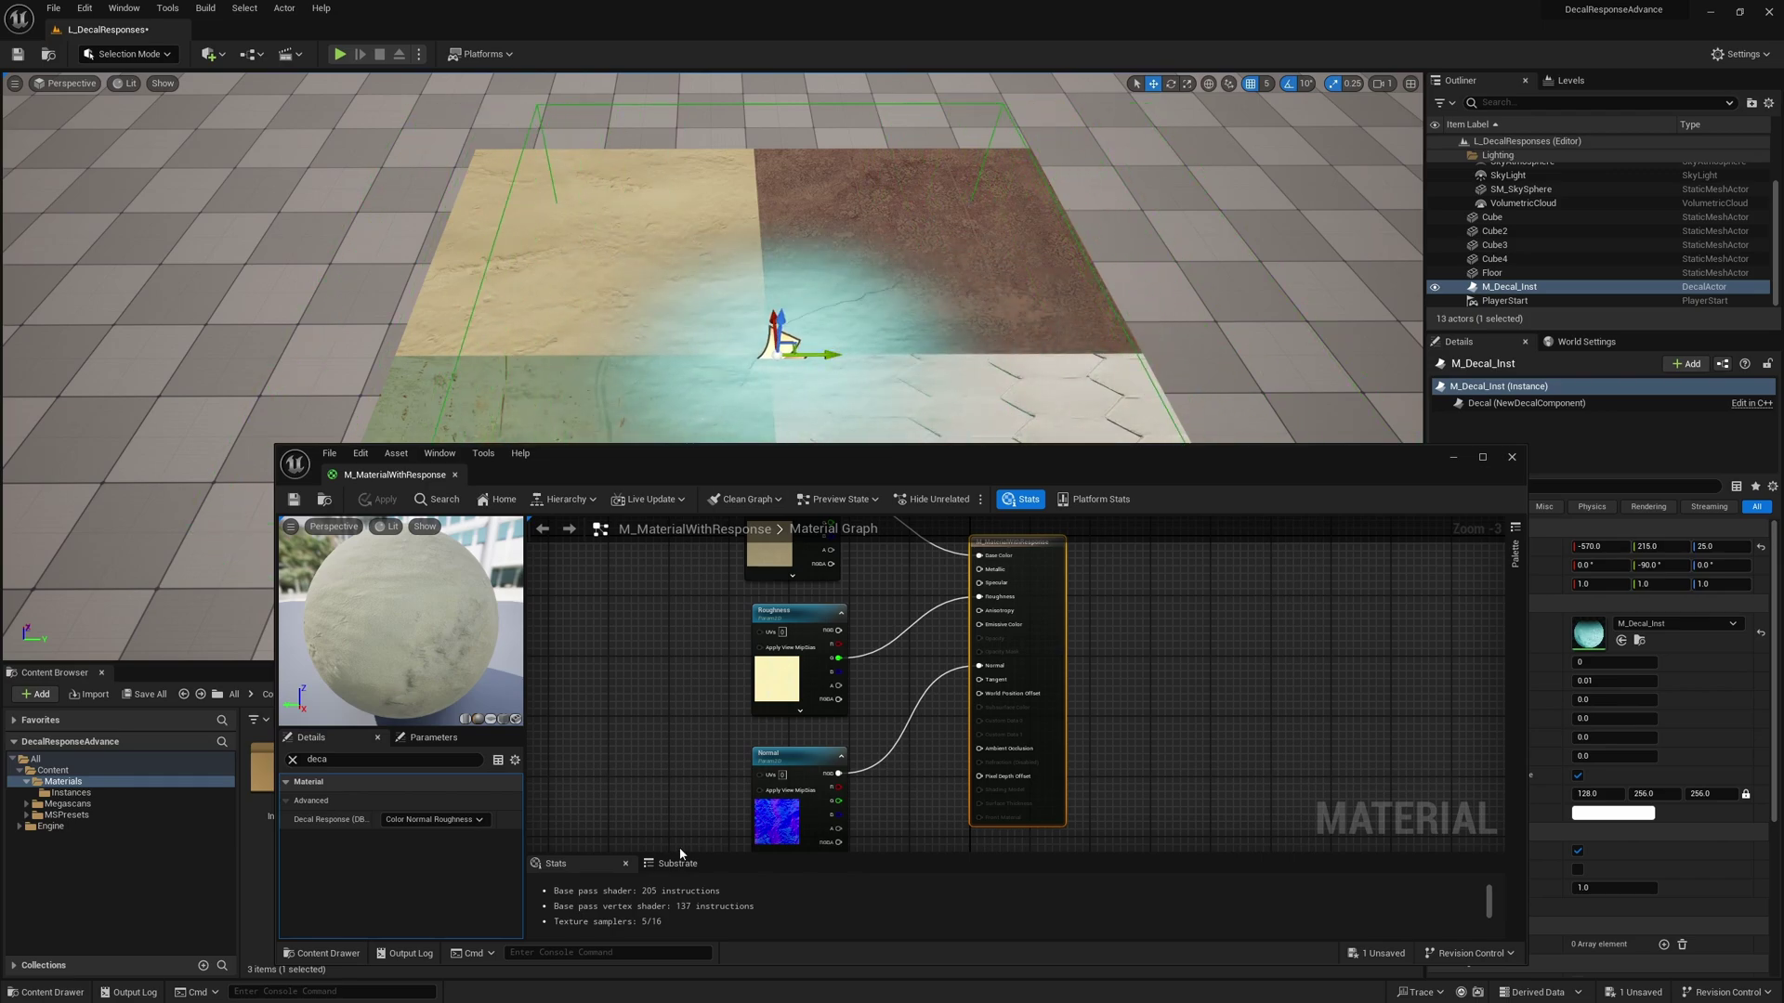
click(426, 838)
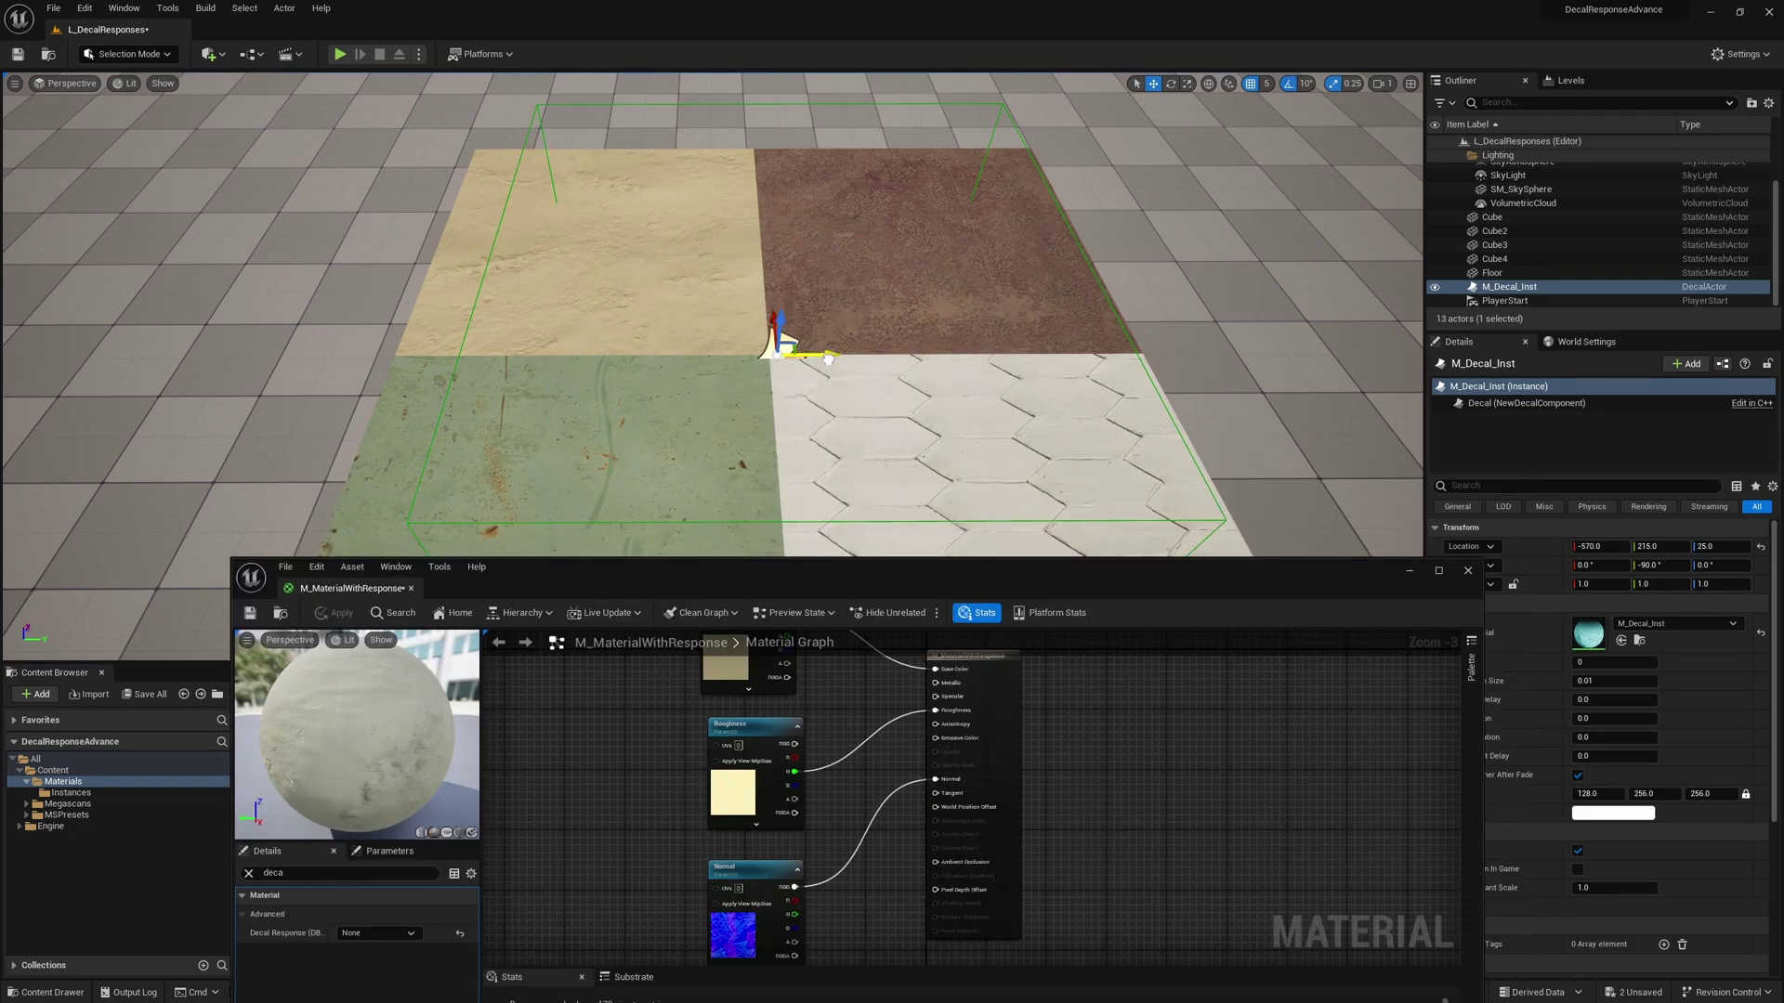
drag(827, 357, 291, 401)
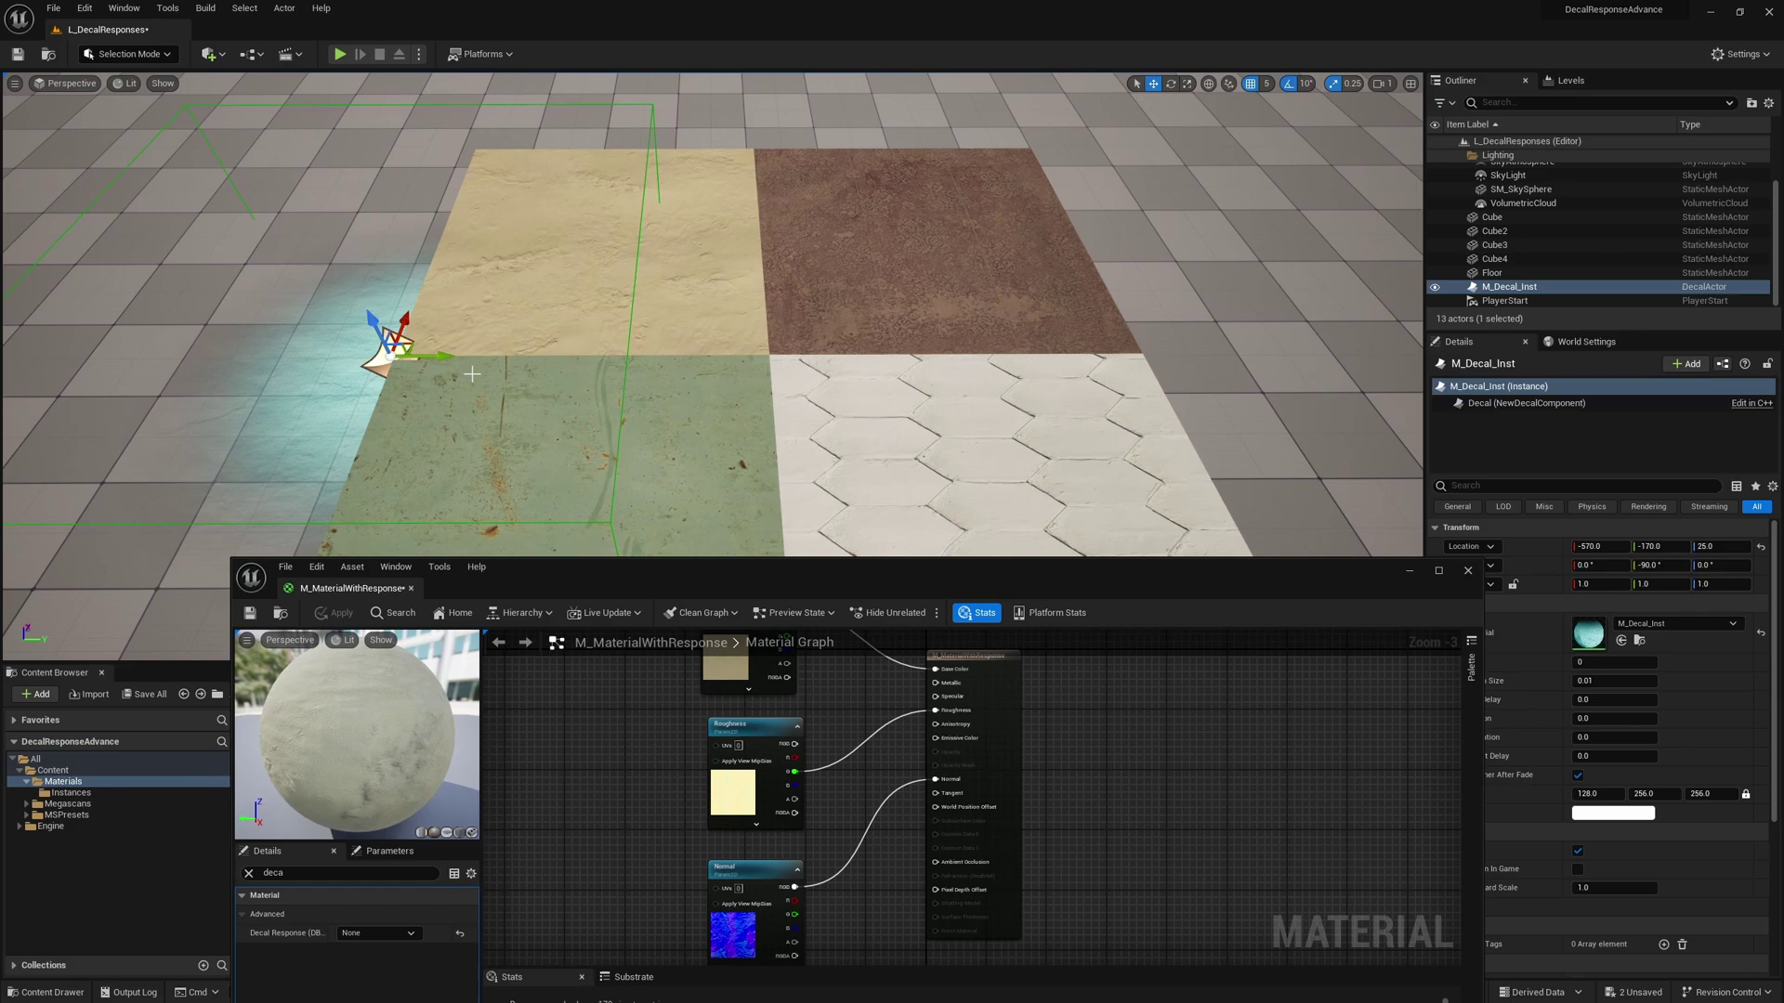
drag(472, 374, 835, 386)
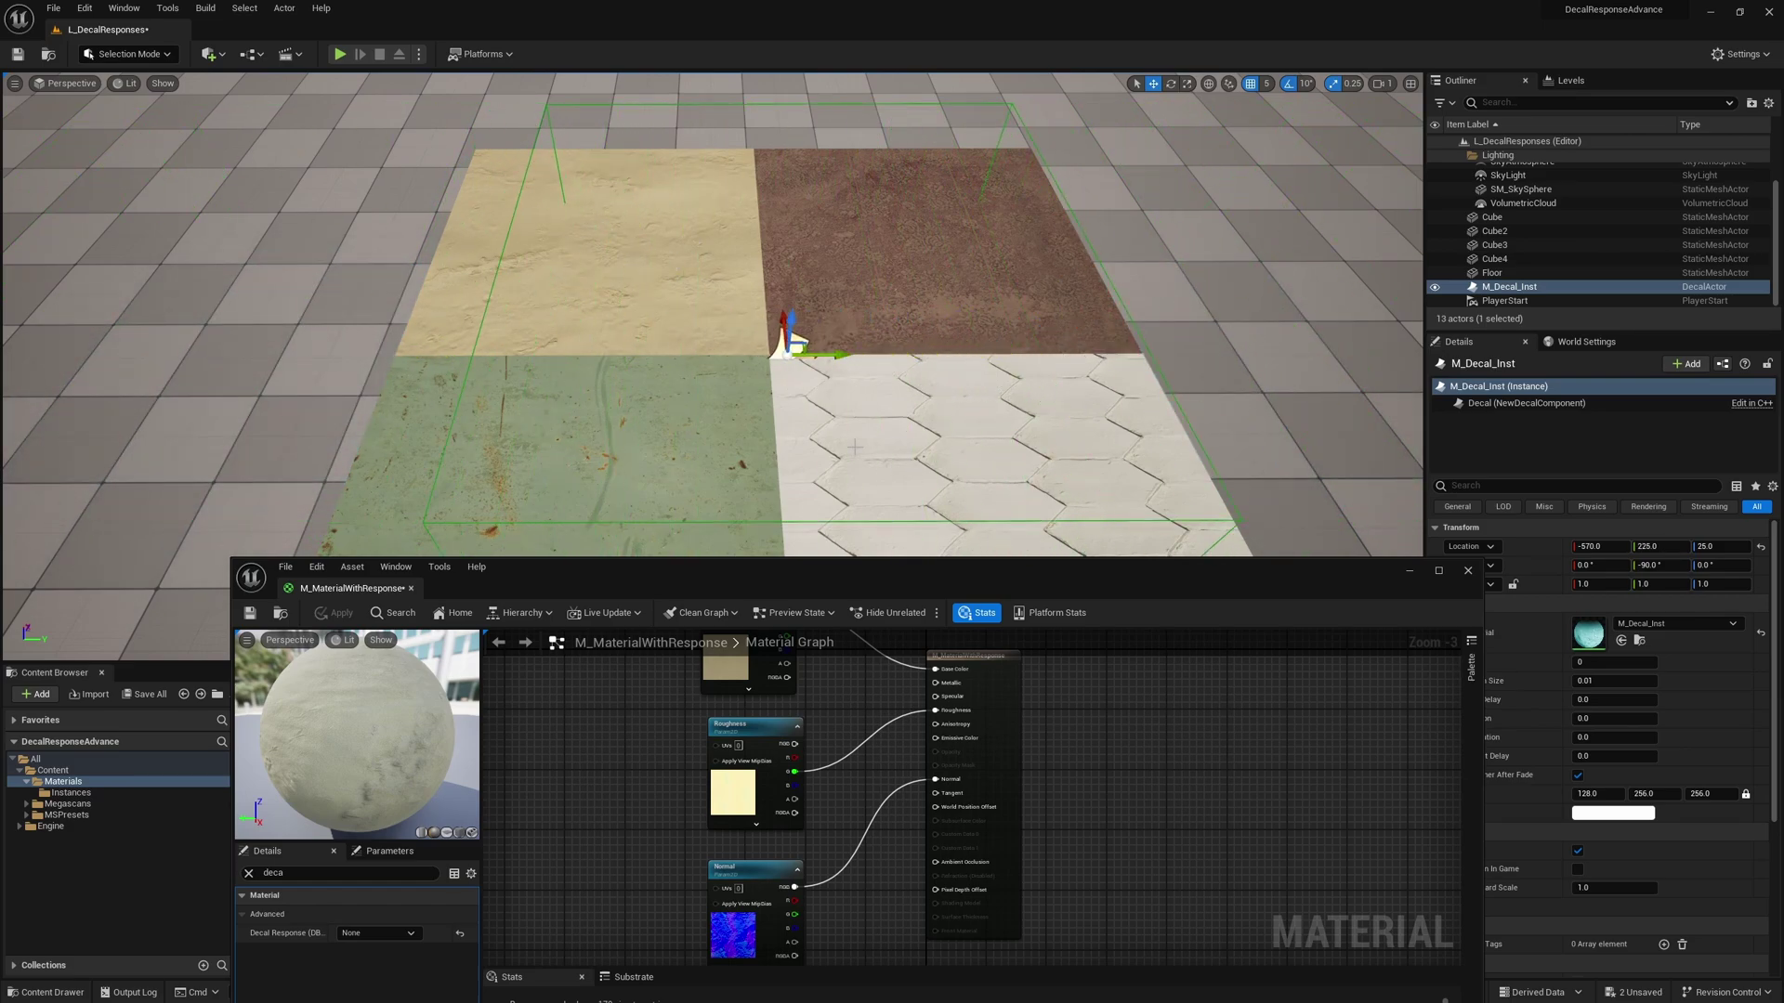
- Switch the material's Decal Response to Color Roughness and inspect the decal on the tiles up close
drag(836, 570, 860, 419)
click(401, 782)
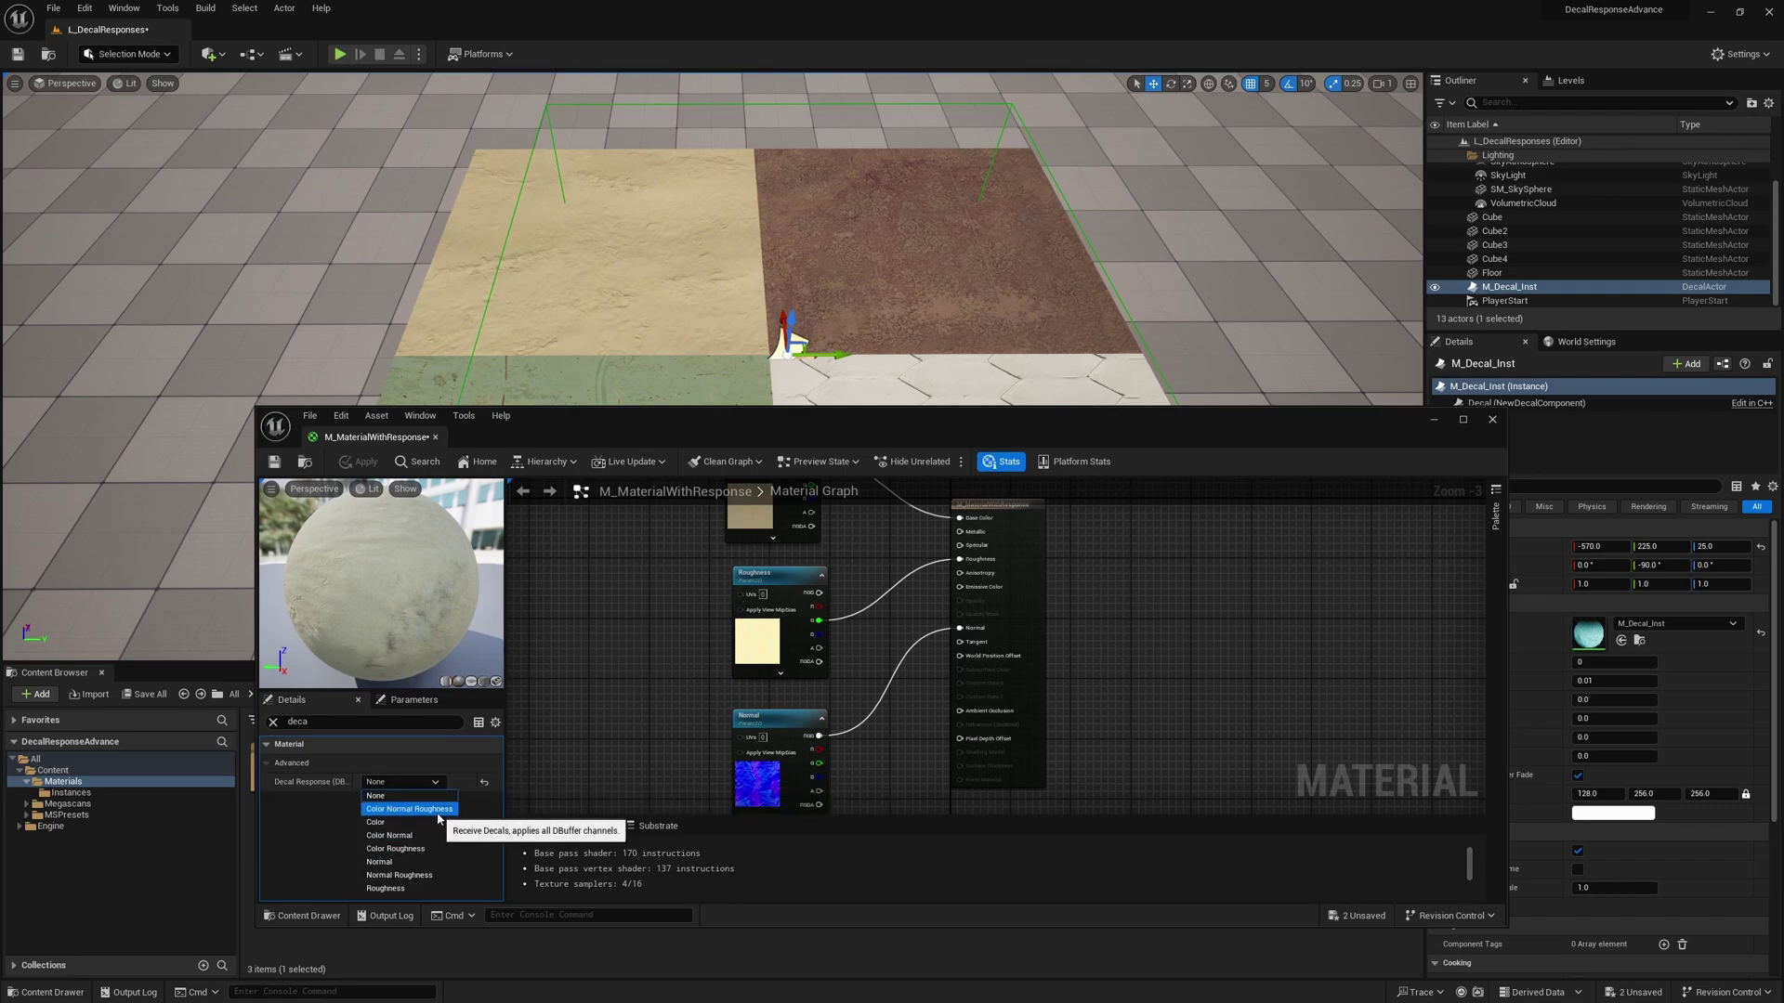
click(395, 849)
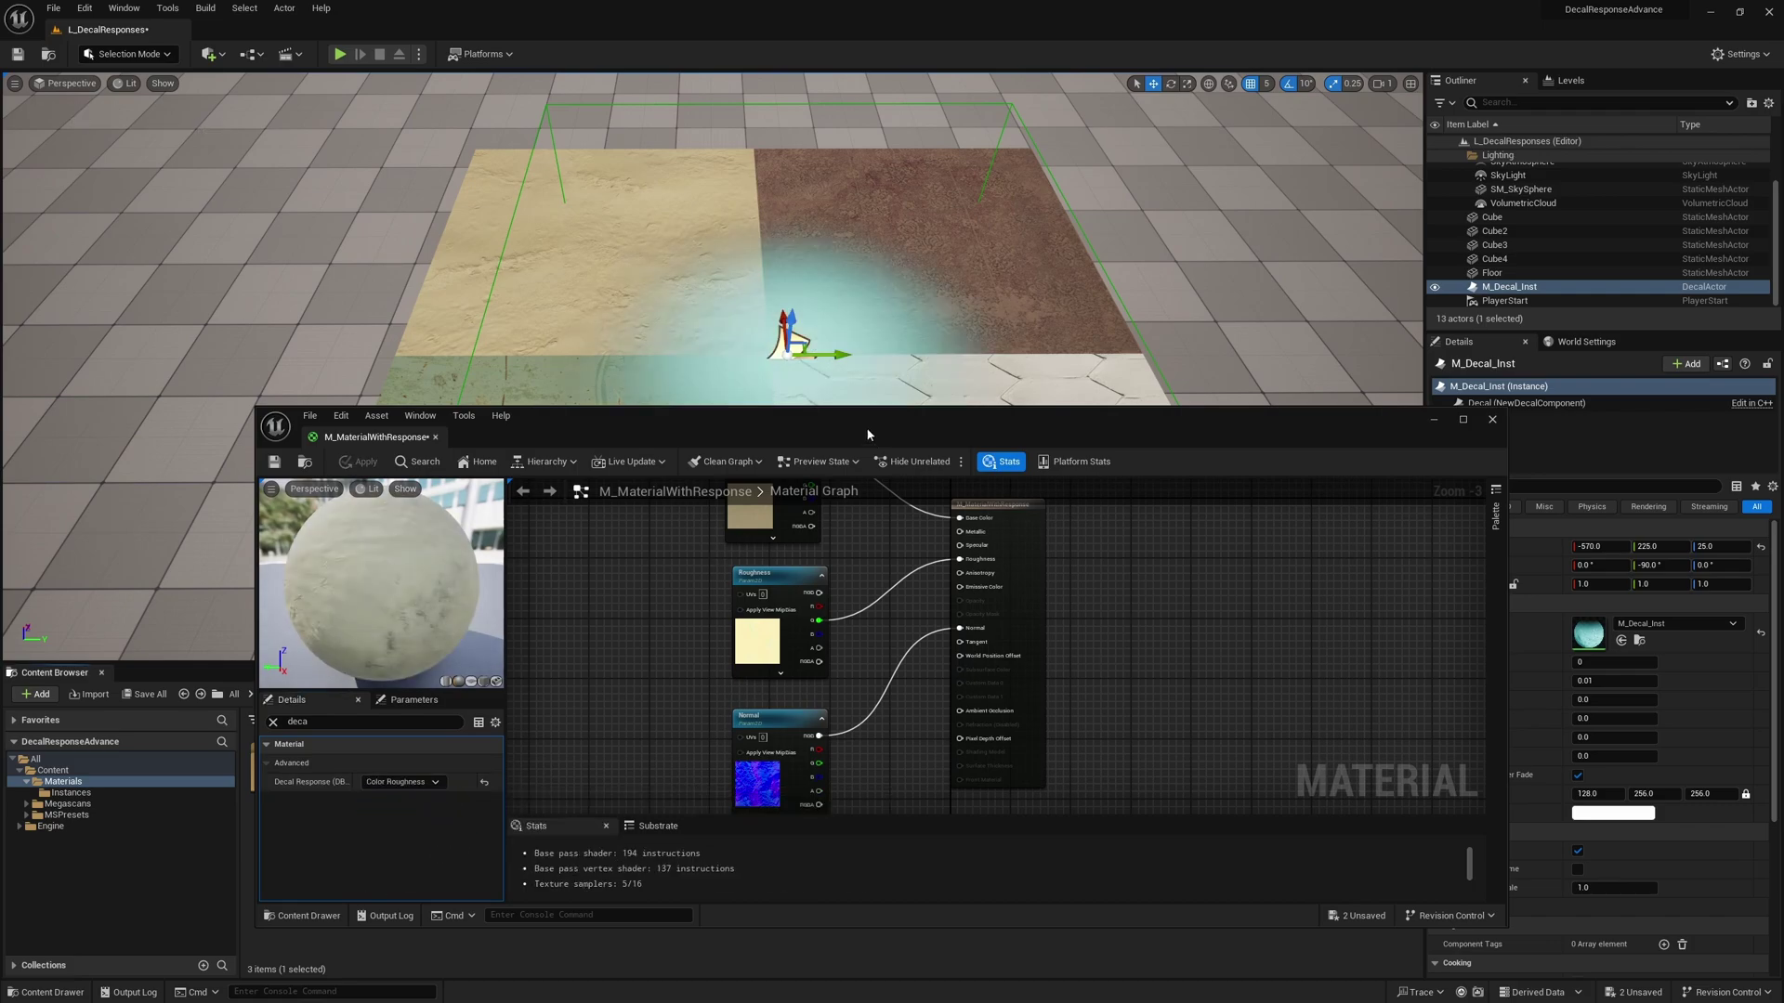
drag(868, 434, 846, 545)
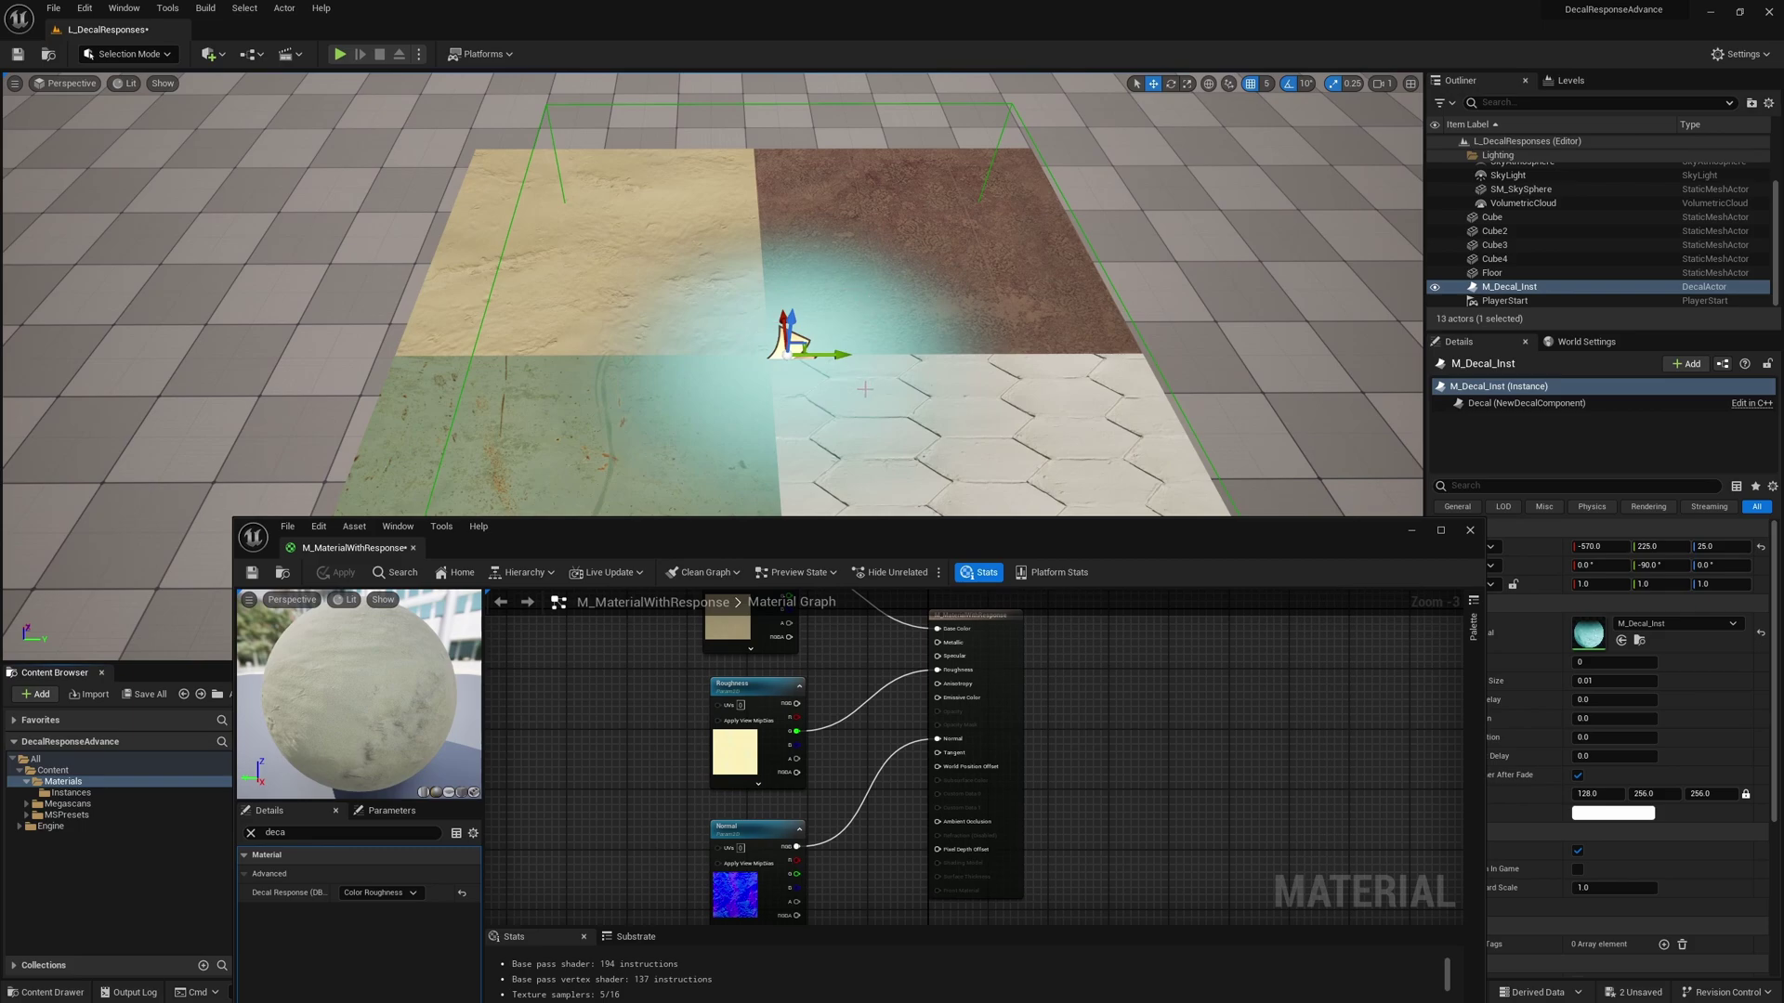
right_drag(653, 386, 709, 442)
key(w)
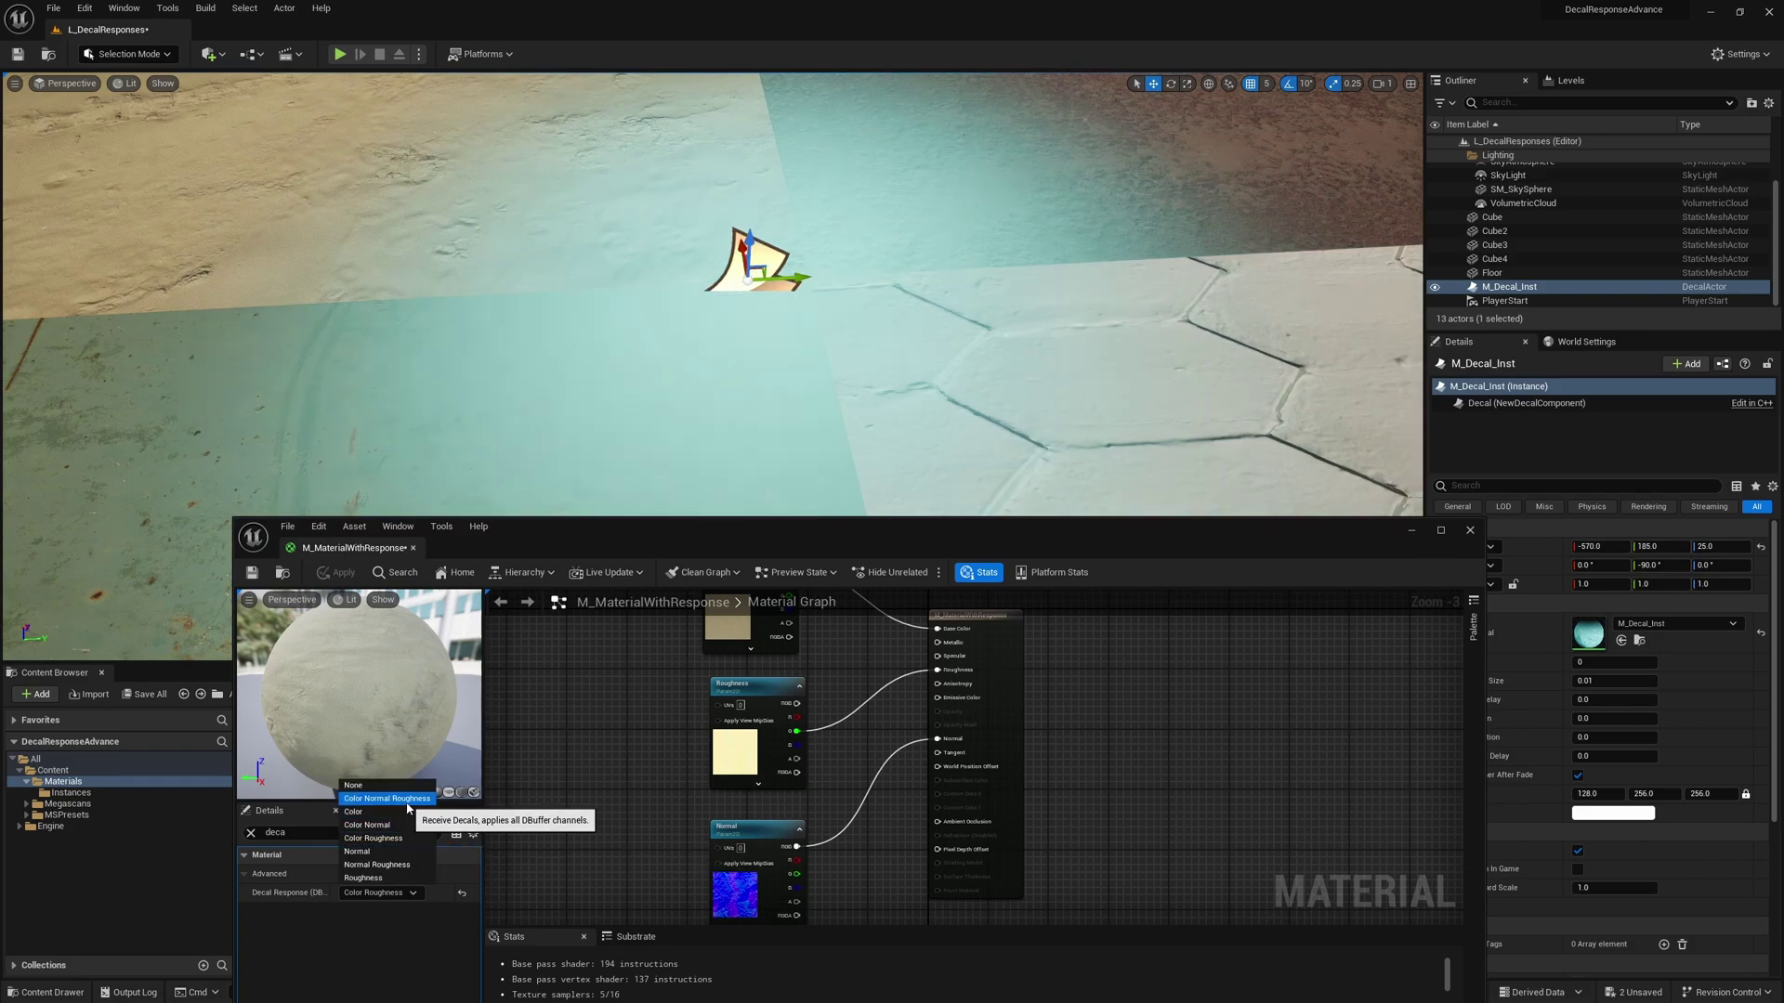
- Apply Color Normal Roughness as the Decal Response and shift the decal along Y to 210
click(415, 800)
click(338, 572)
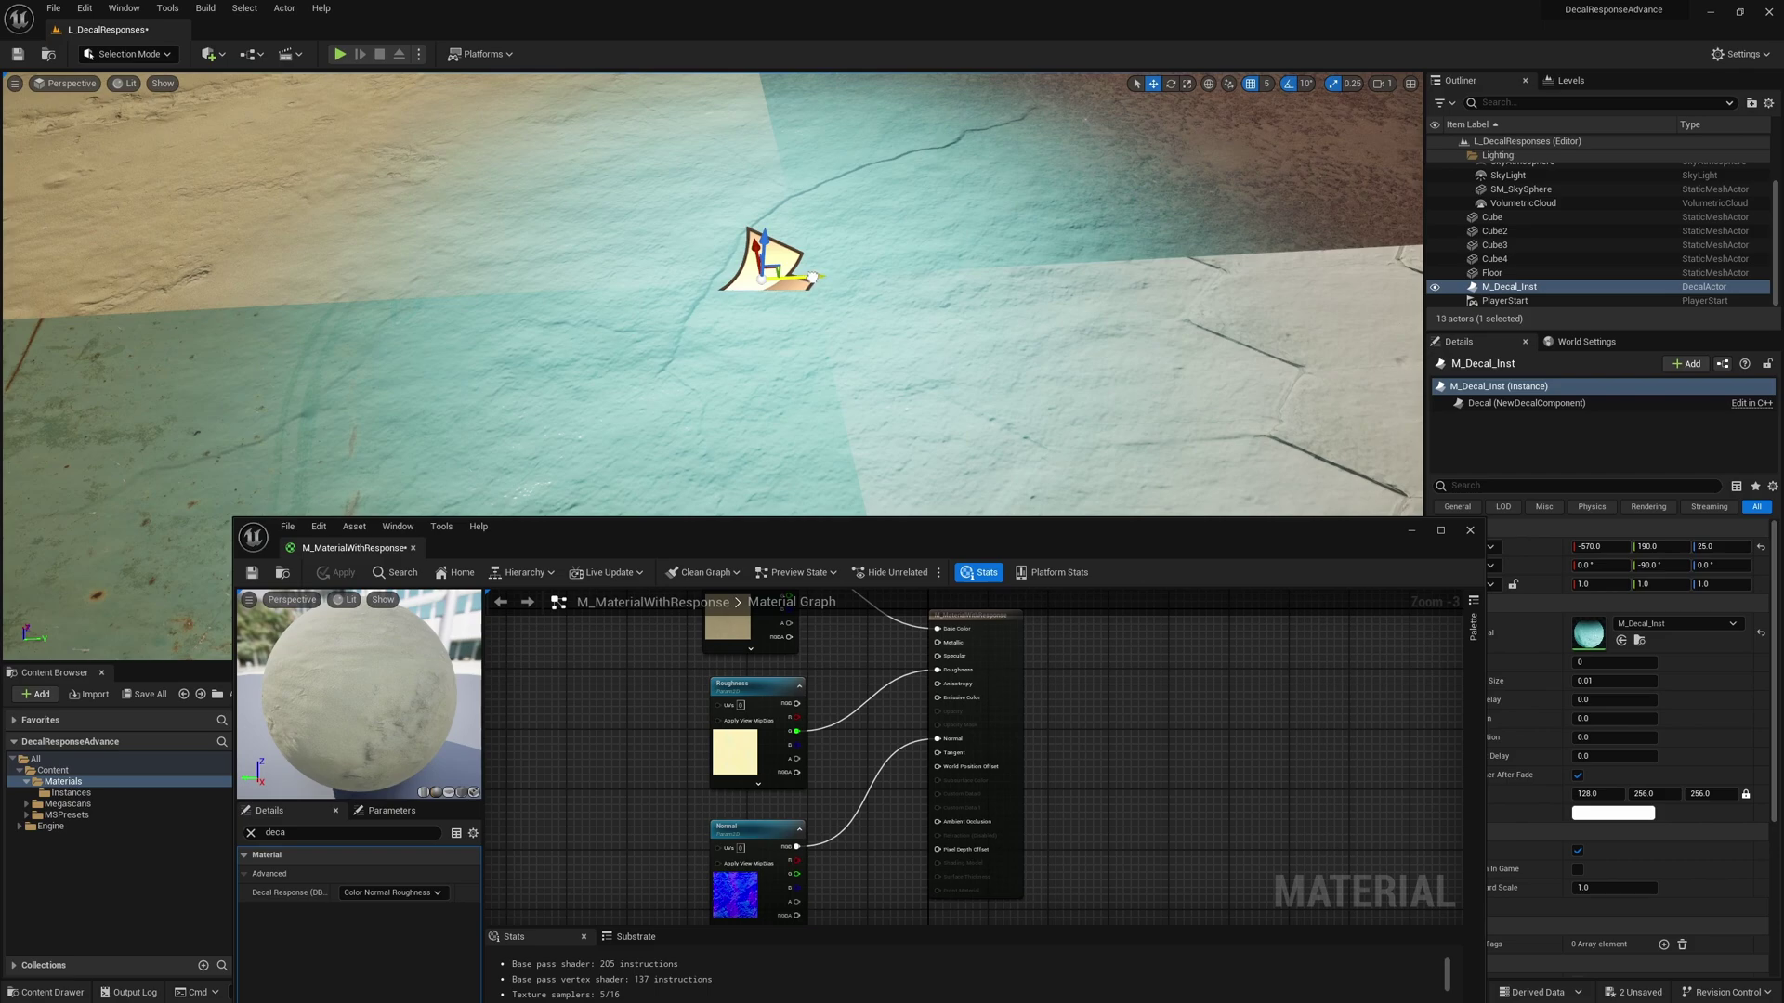
drag(812, 278, 861, 266)
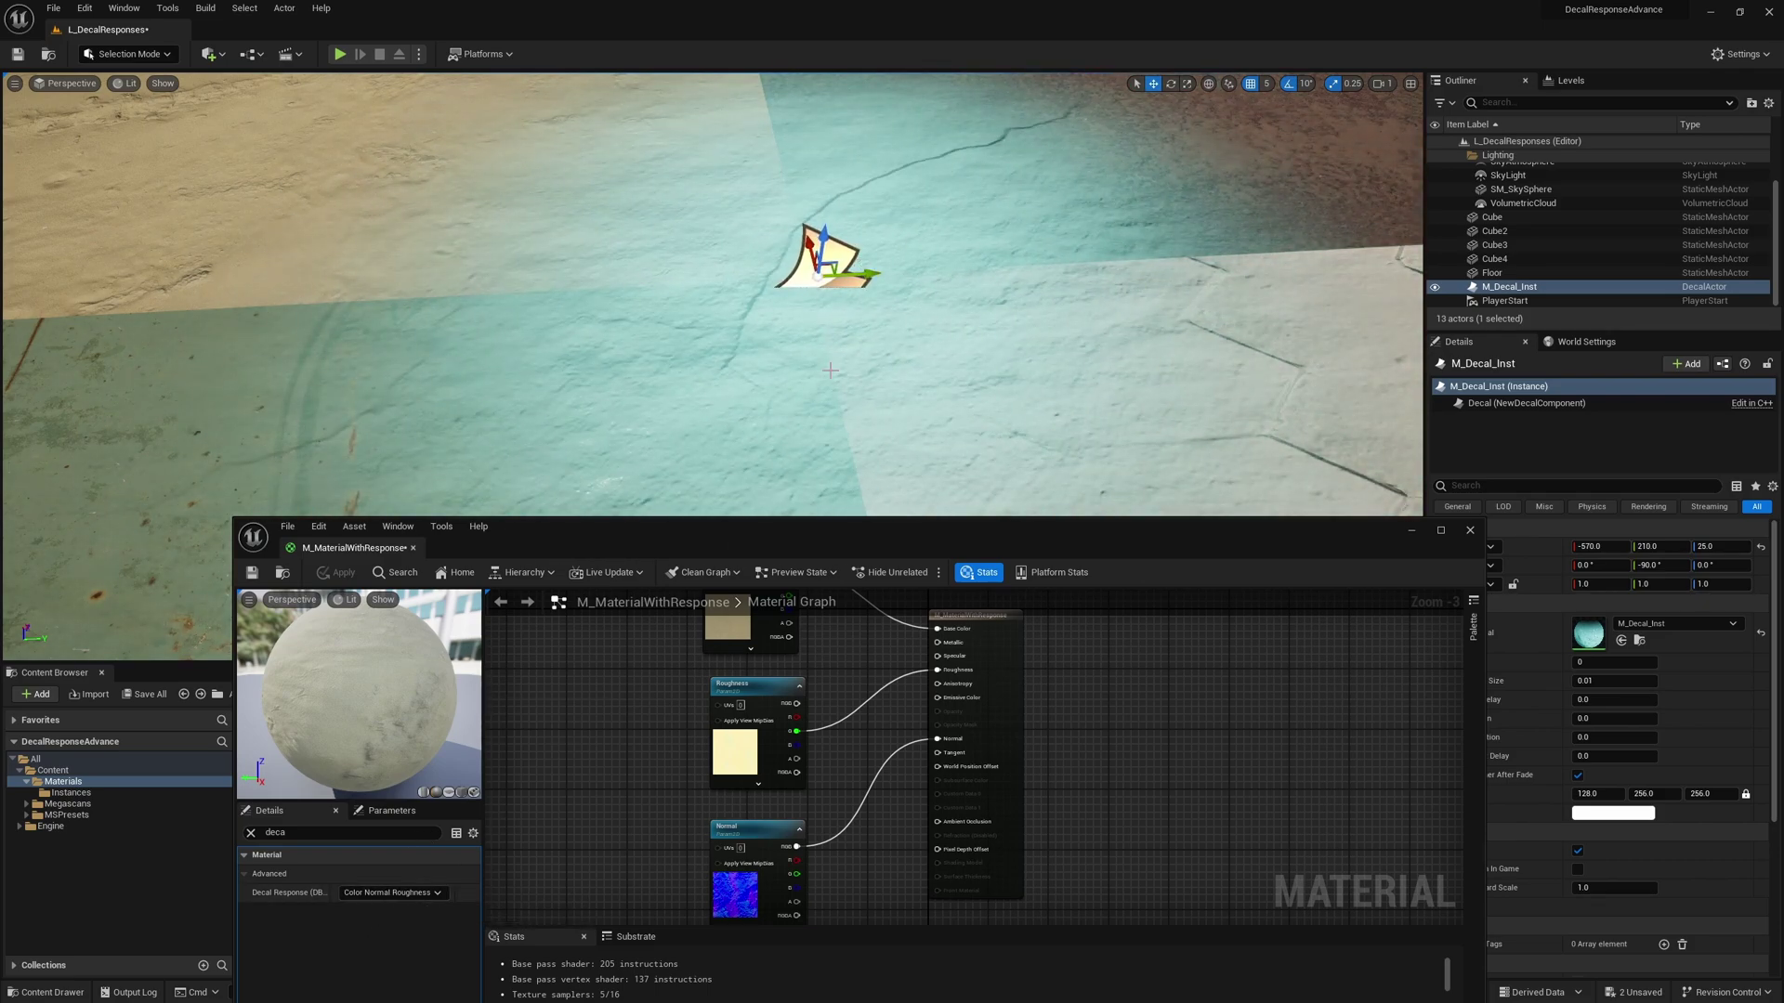
key(f)
right_drag(1029, 353, 1029, 353)
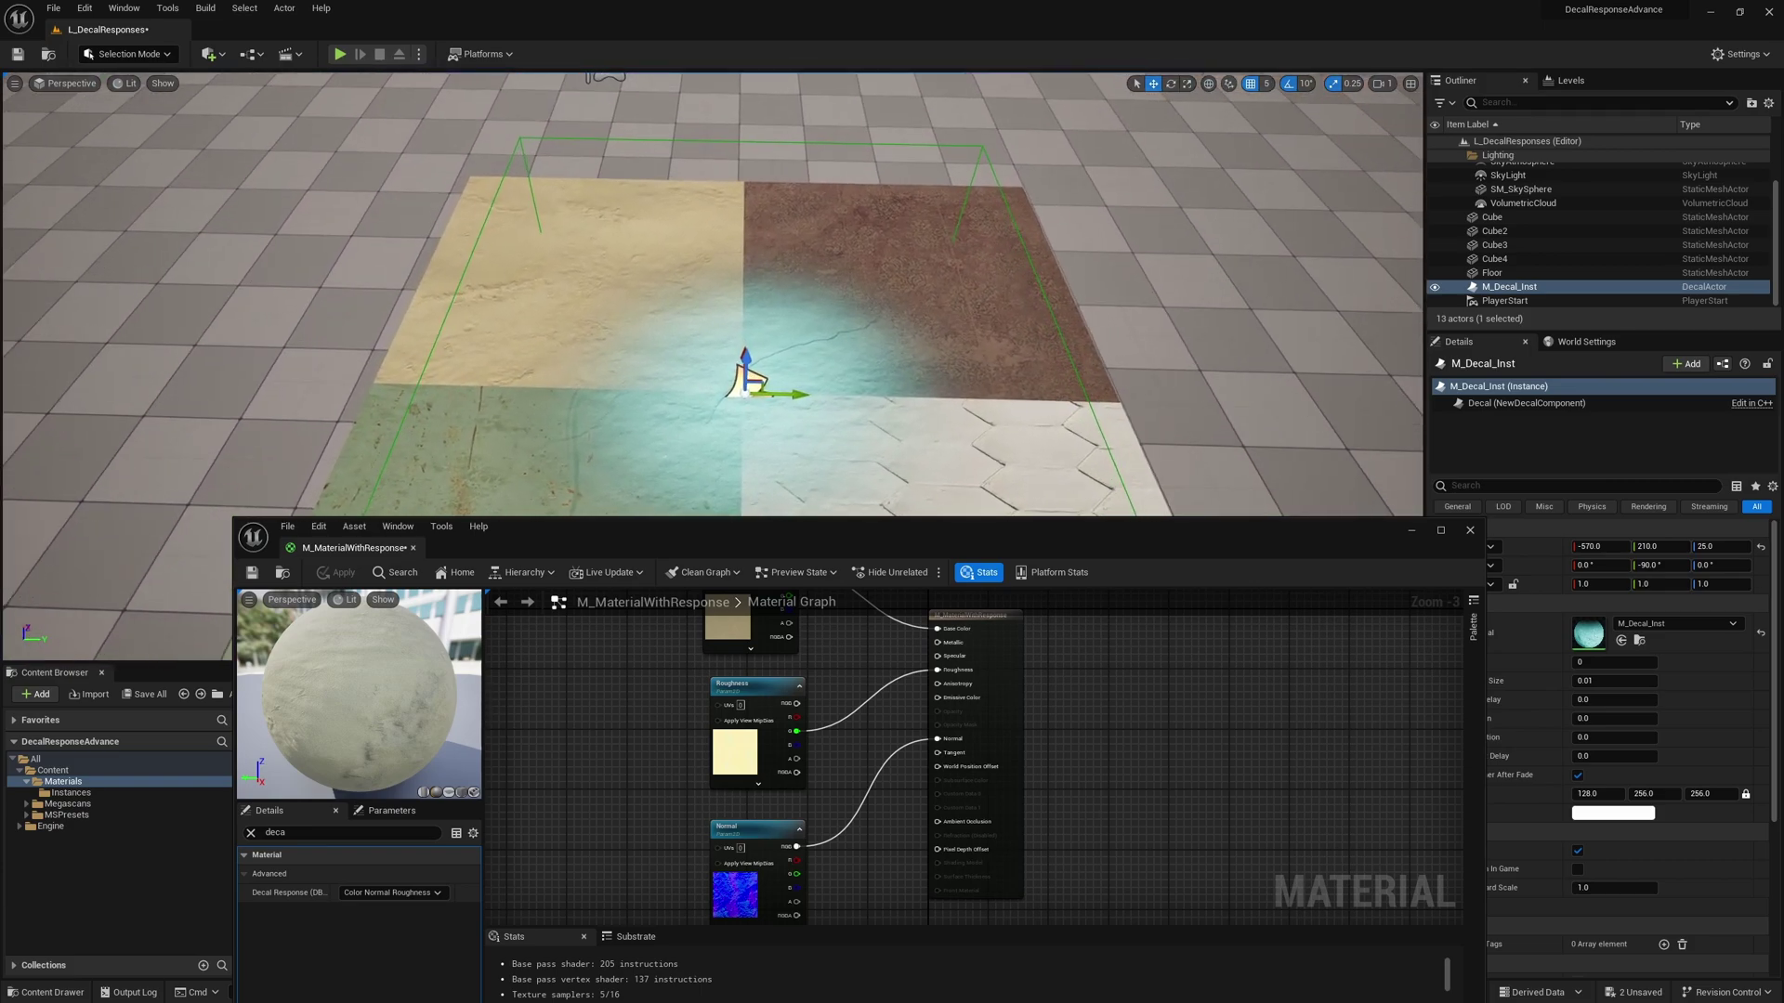
- Set the Decal Response of M_MaterialWithResponse to None and apply the change to the level
right_drag(676, 715, 639, 815)
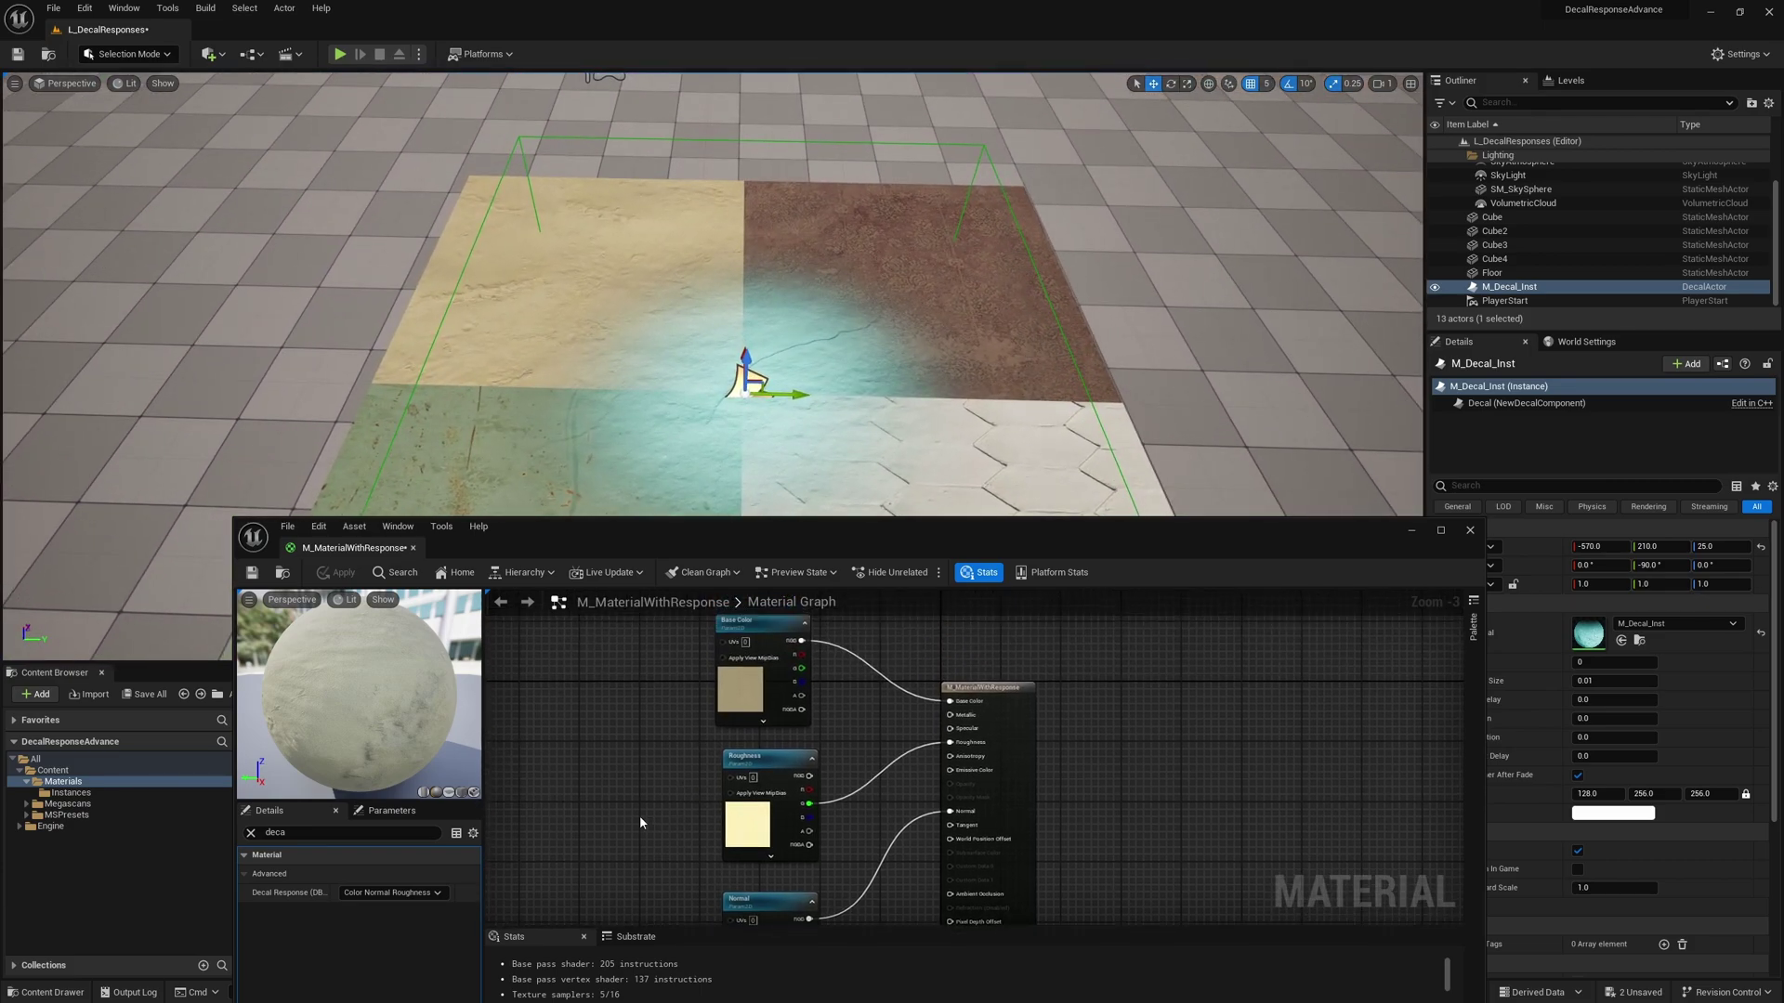
click(390, 893)
click(390, 786)
click(343, 573)
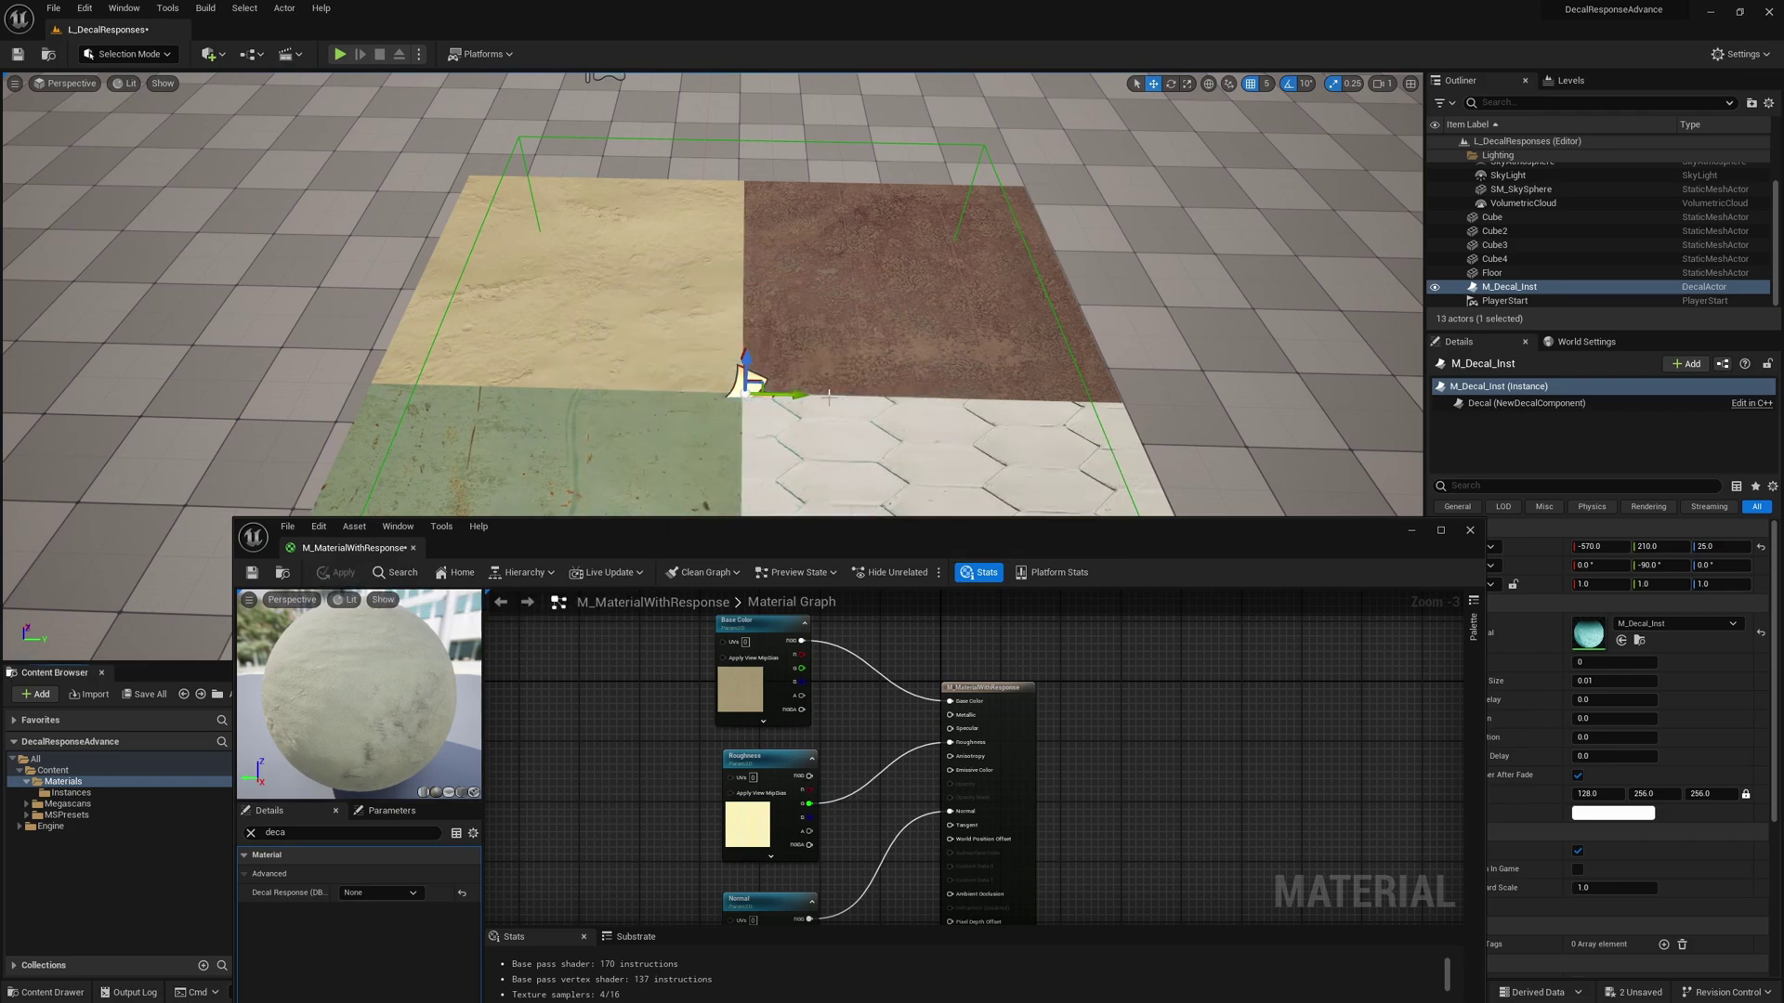
drag(825, 397, 781, 385)
- Maximize the material editor, add a DBufferTexture node beside the Roughness texture, and show its unfiltered details
double_click(836, 529)
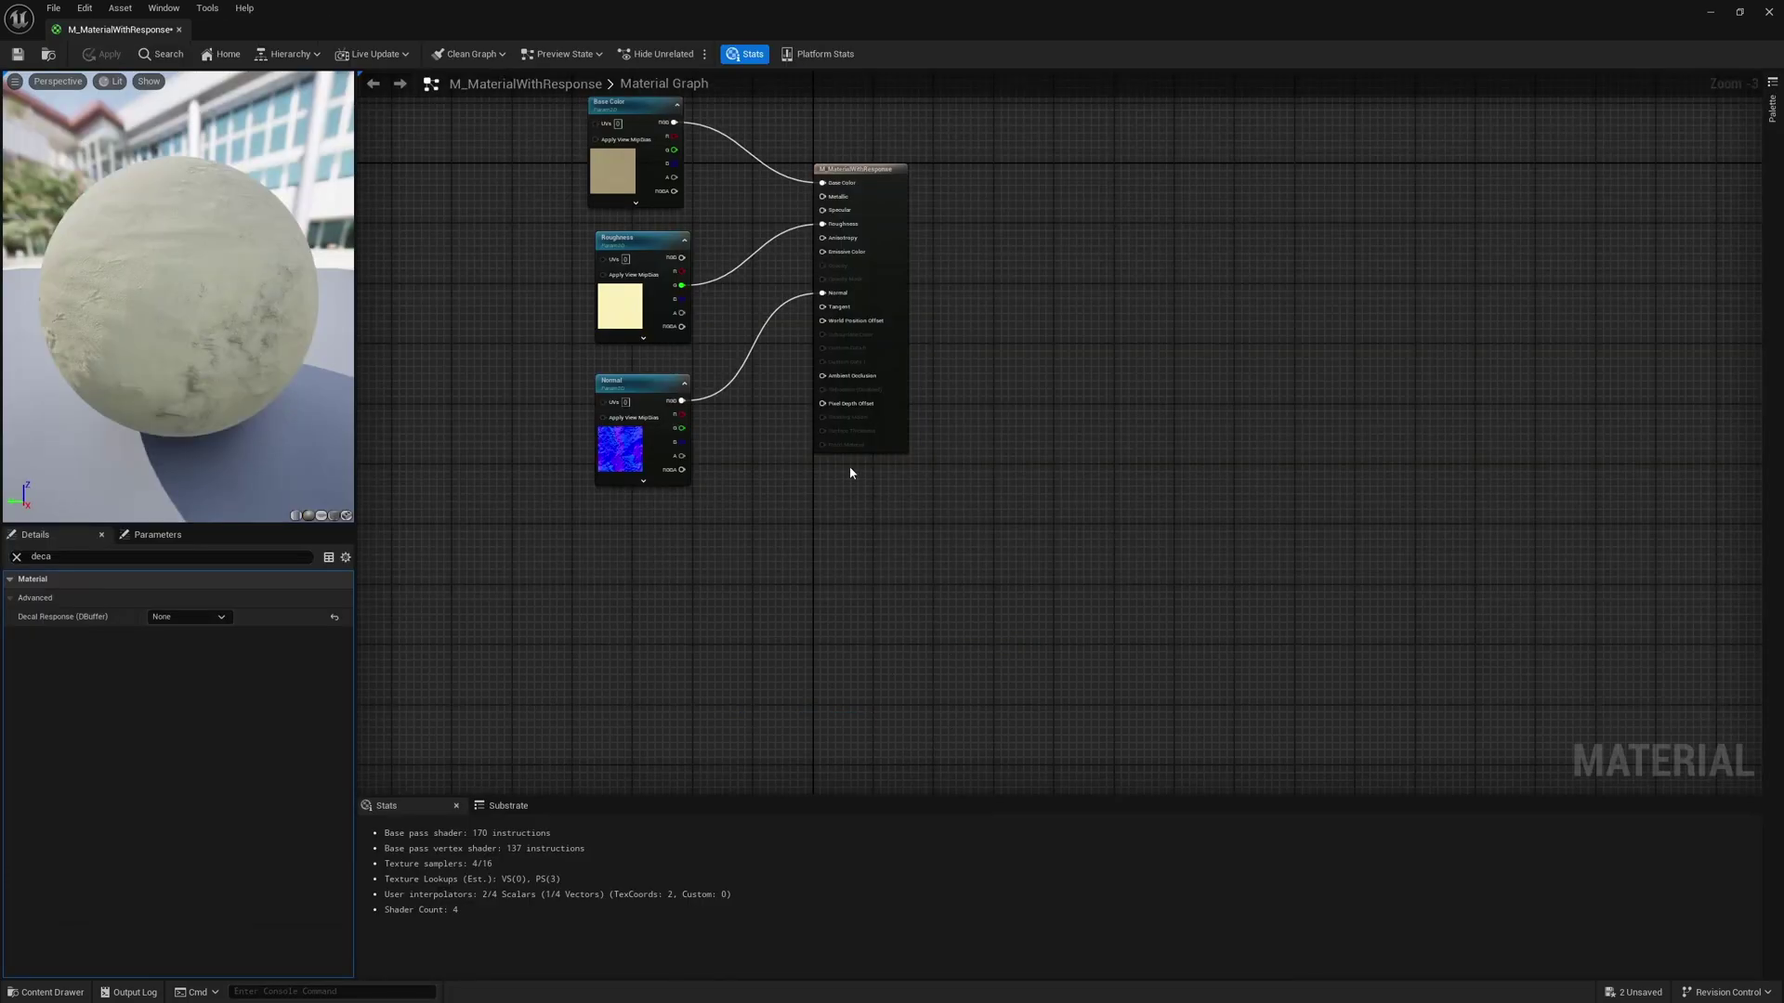
right_drag(759, 365, 977, 647)
scroll(699, 537, up, 3)
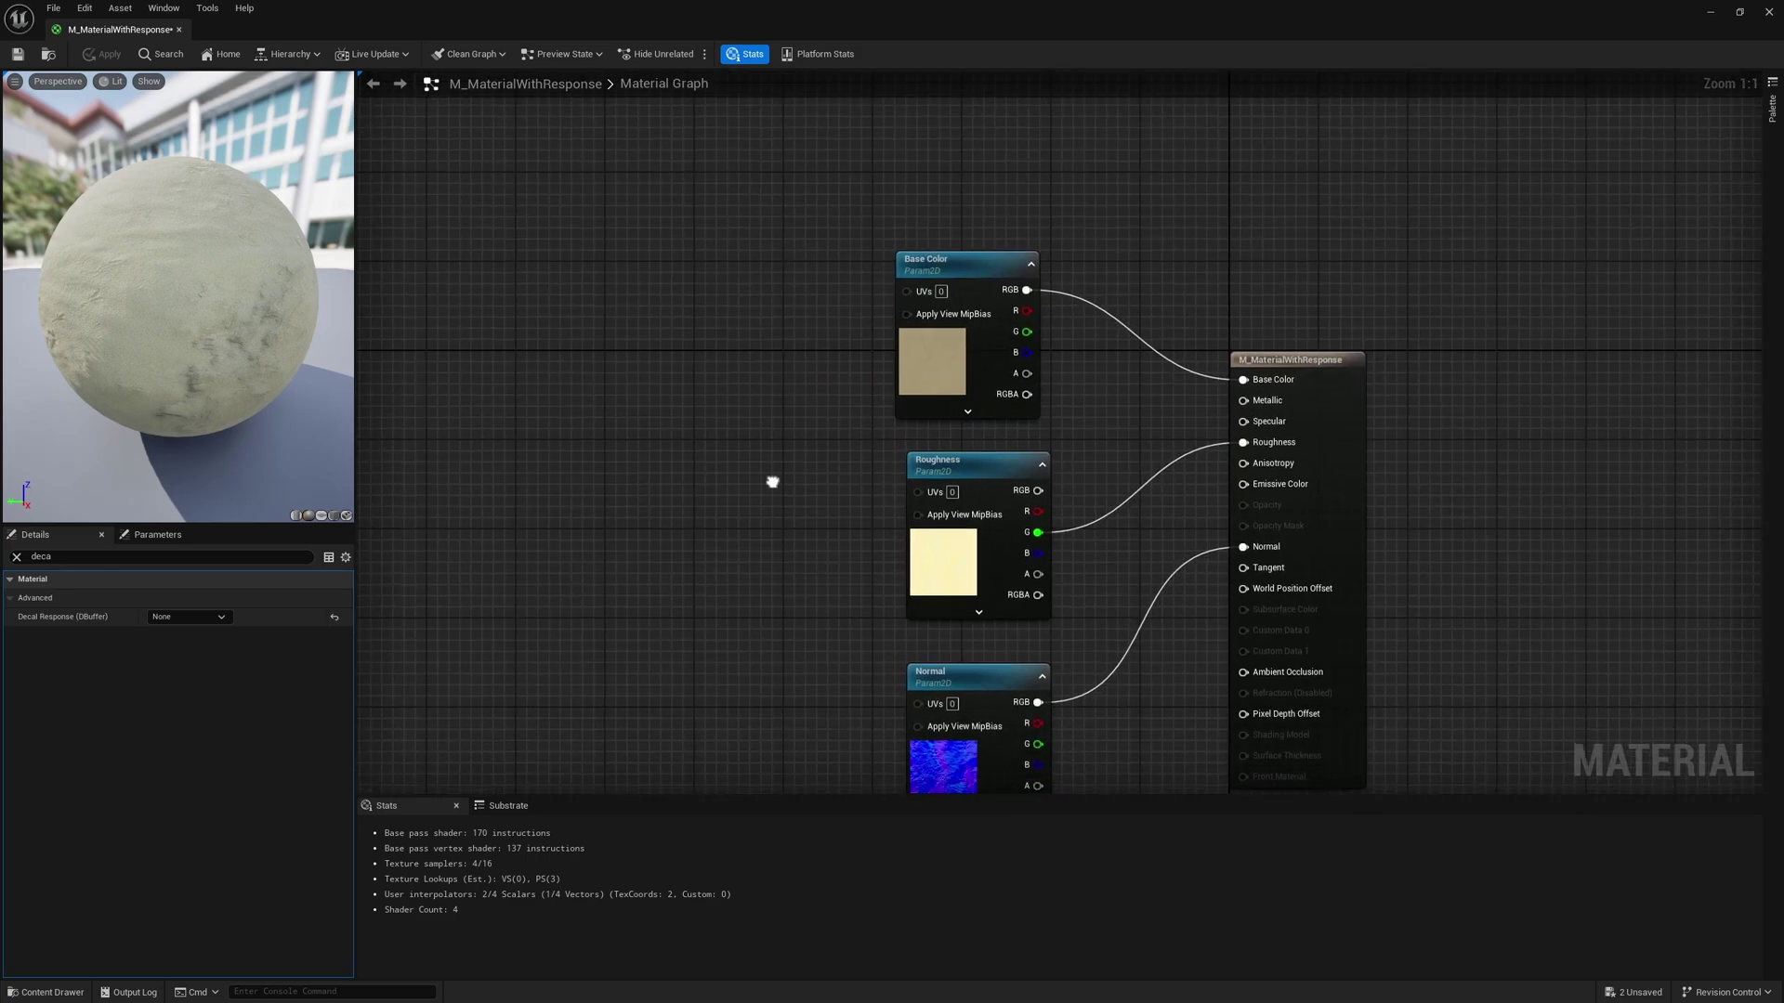
right_click(702, 468)
text(dbu)
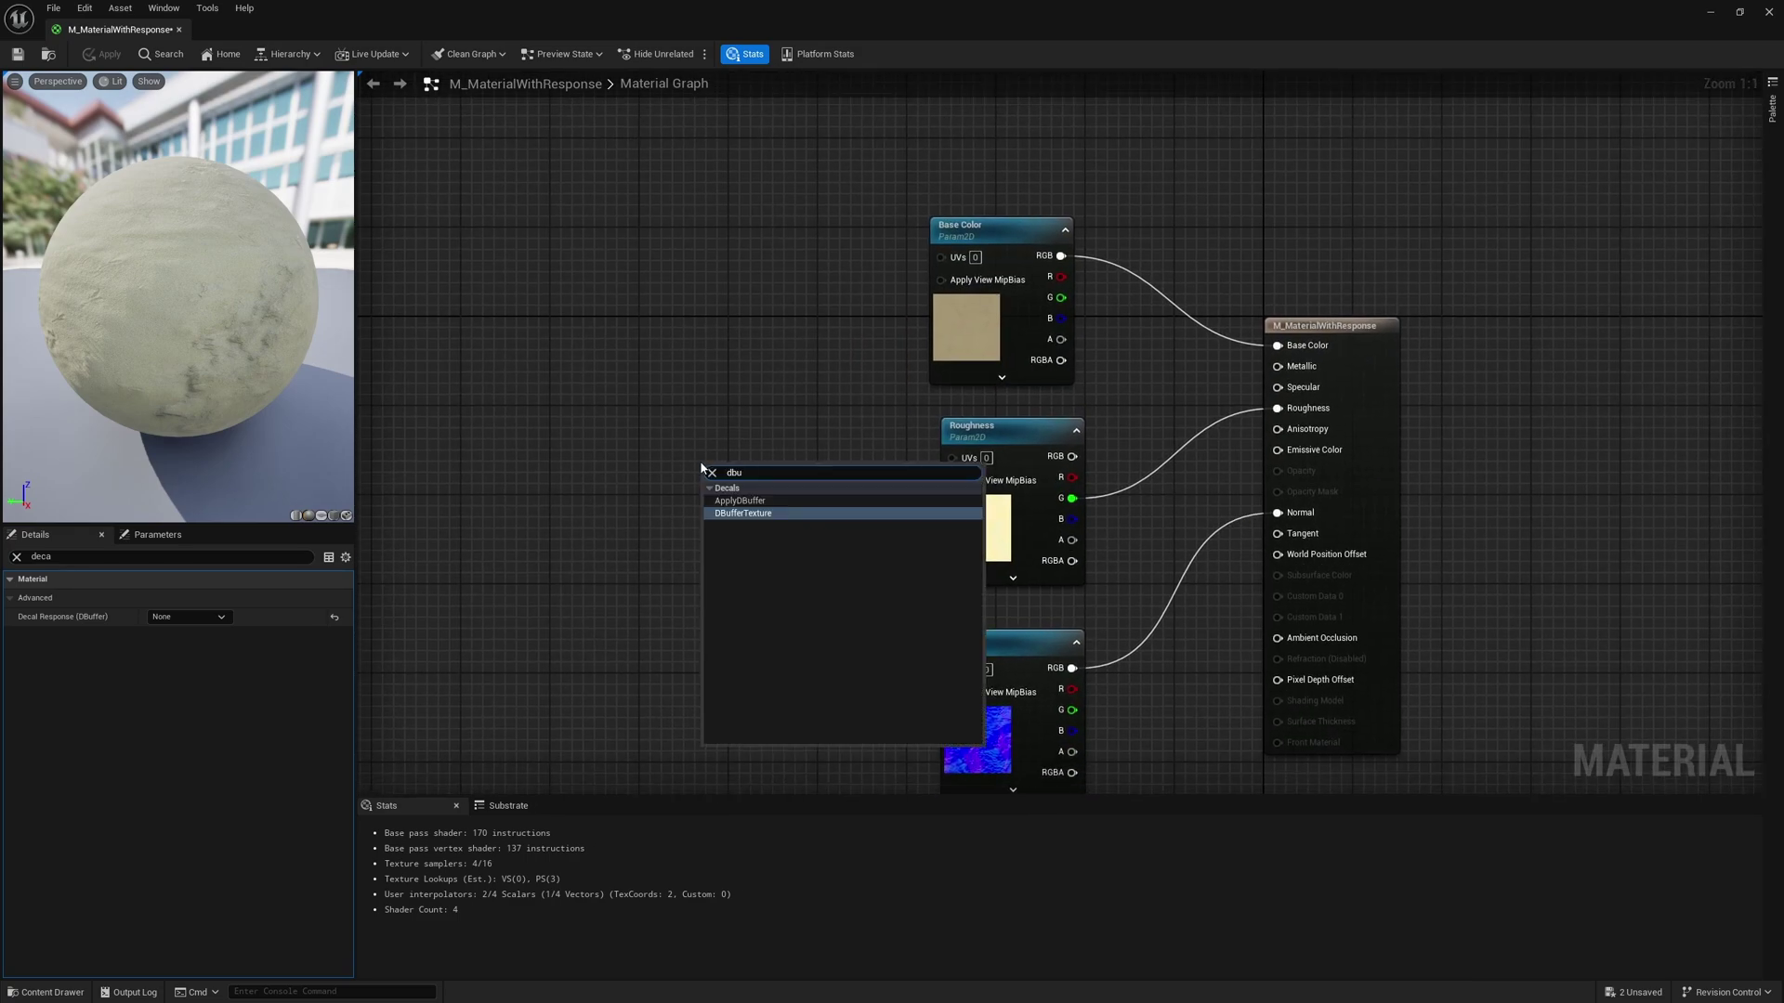
key(Return)
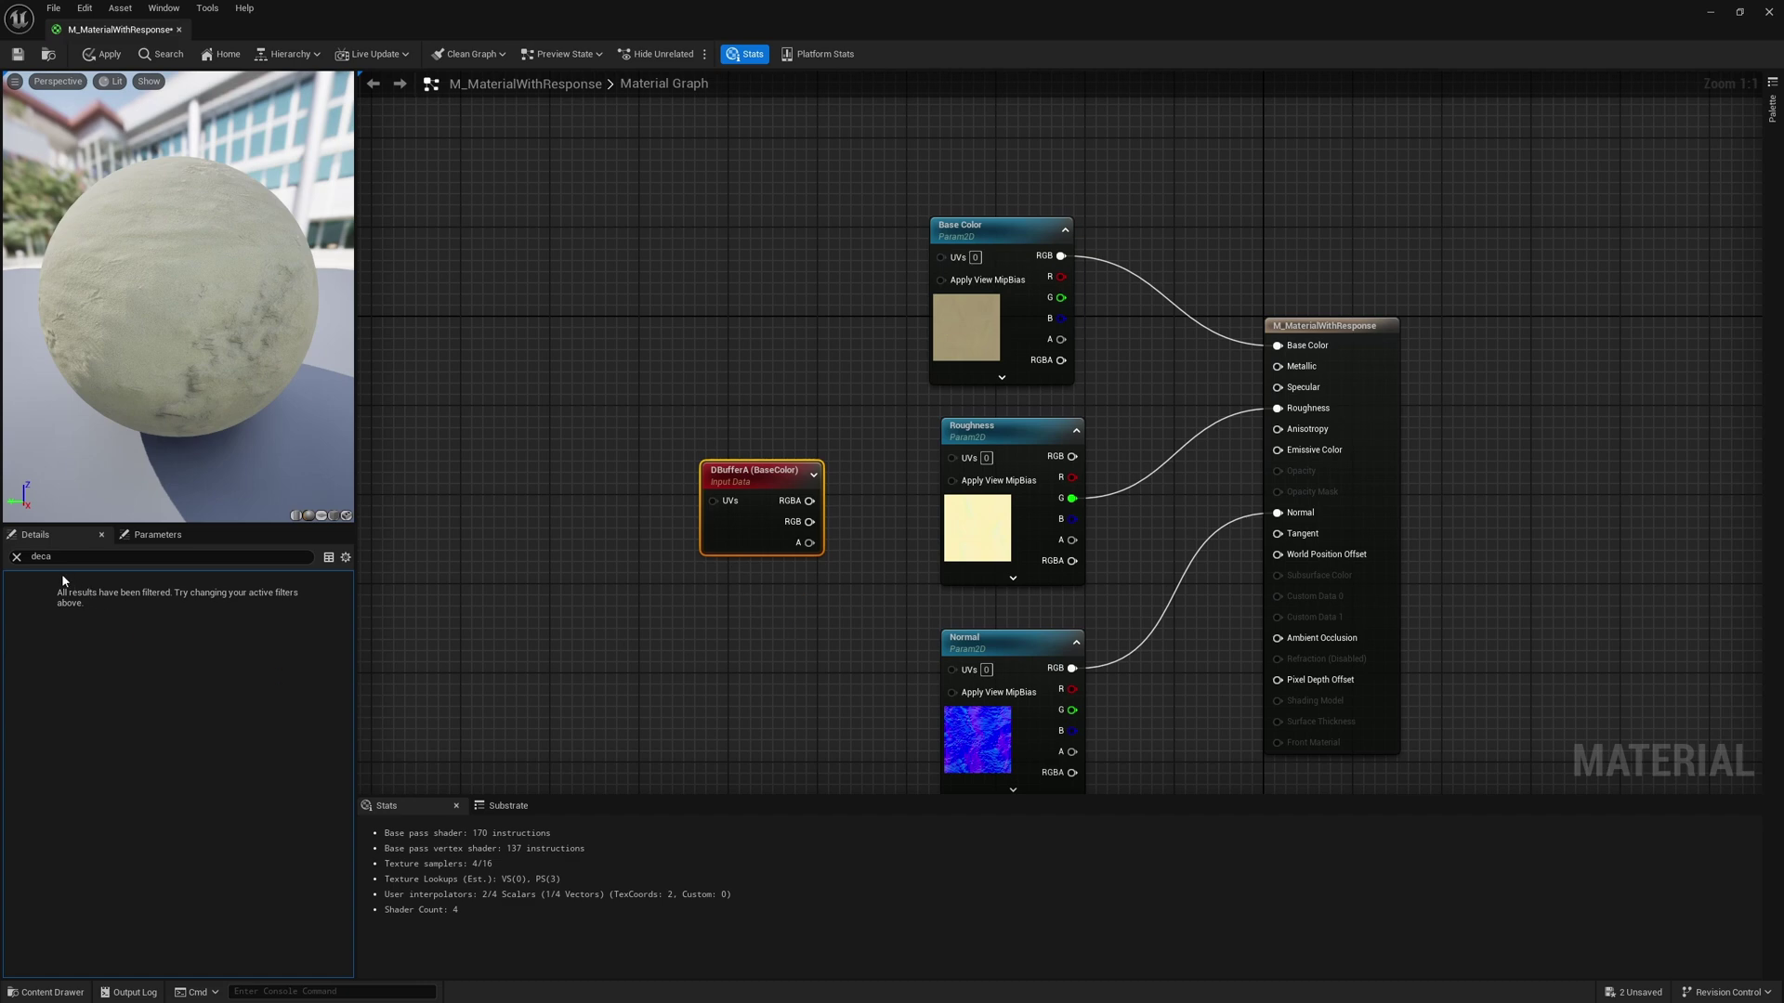
click(19, 557)
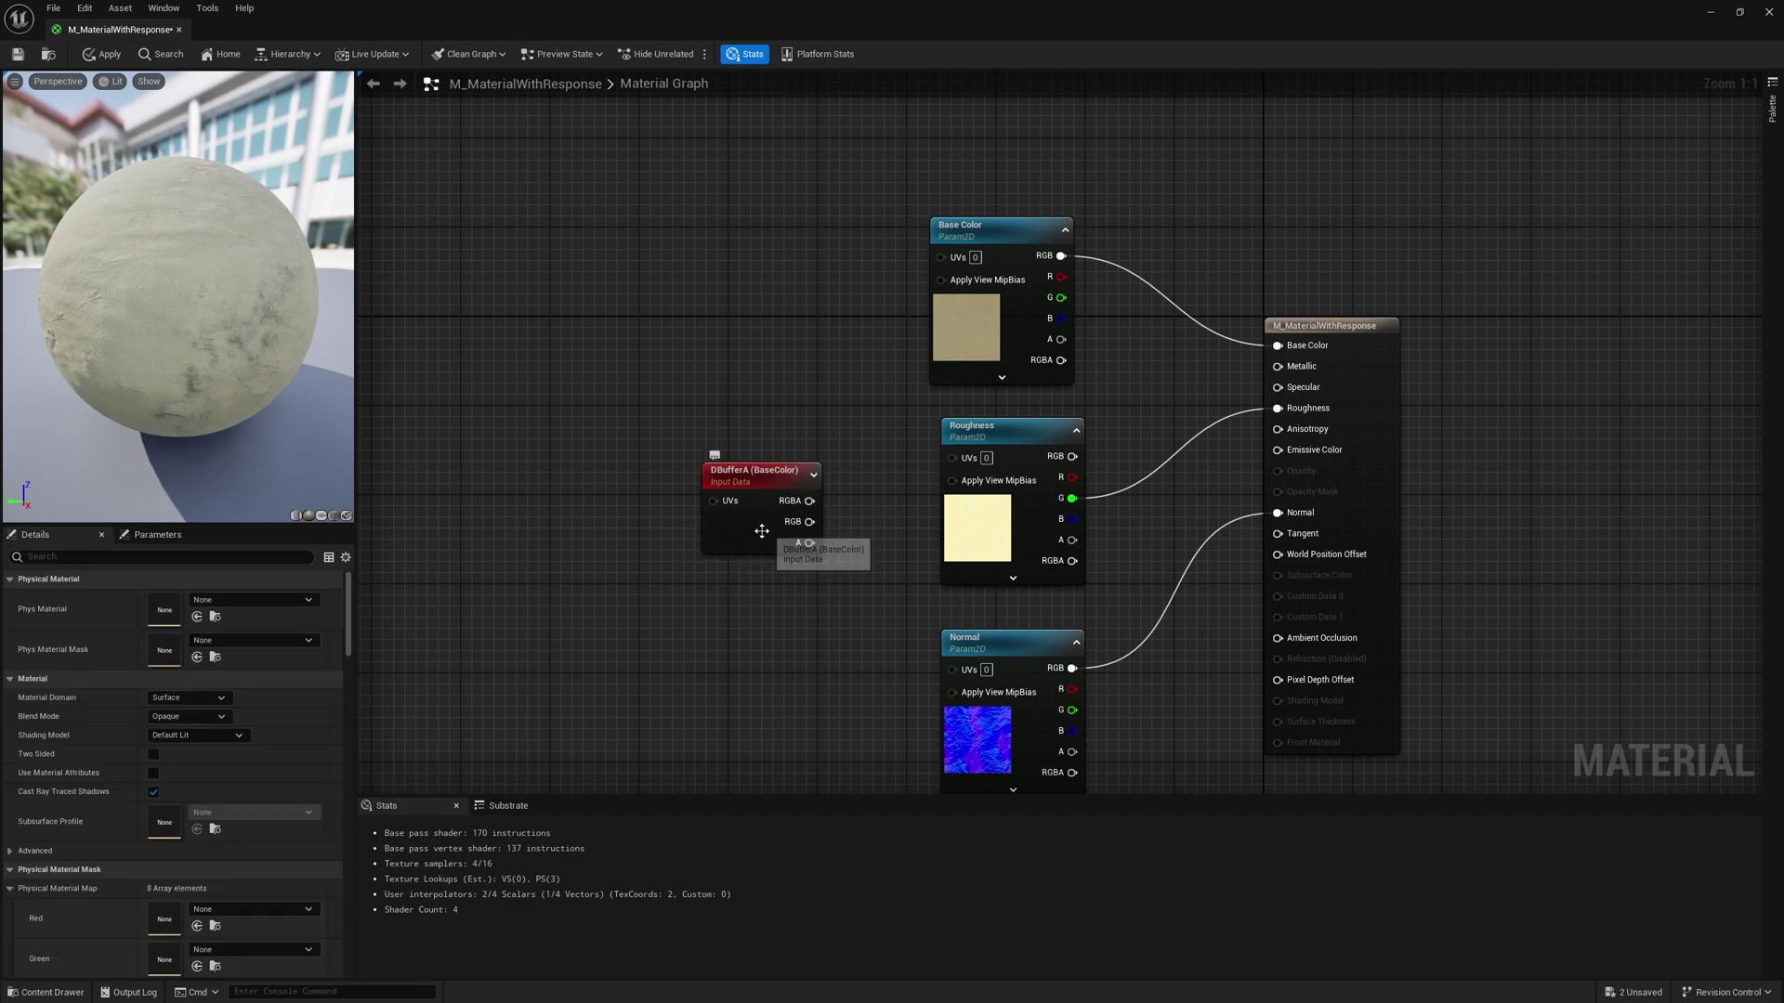
click(760, 531)
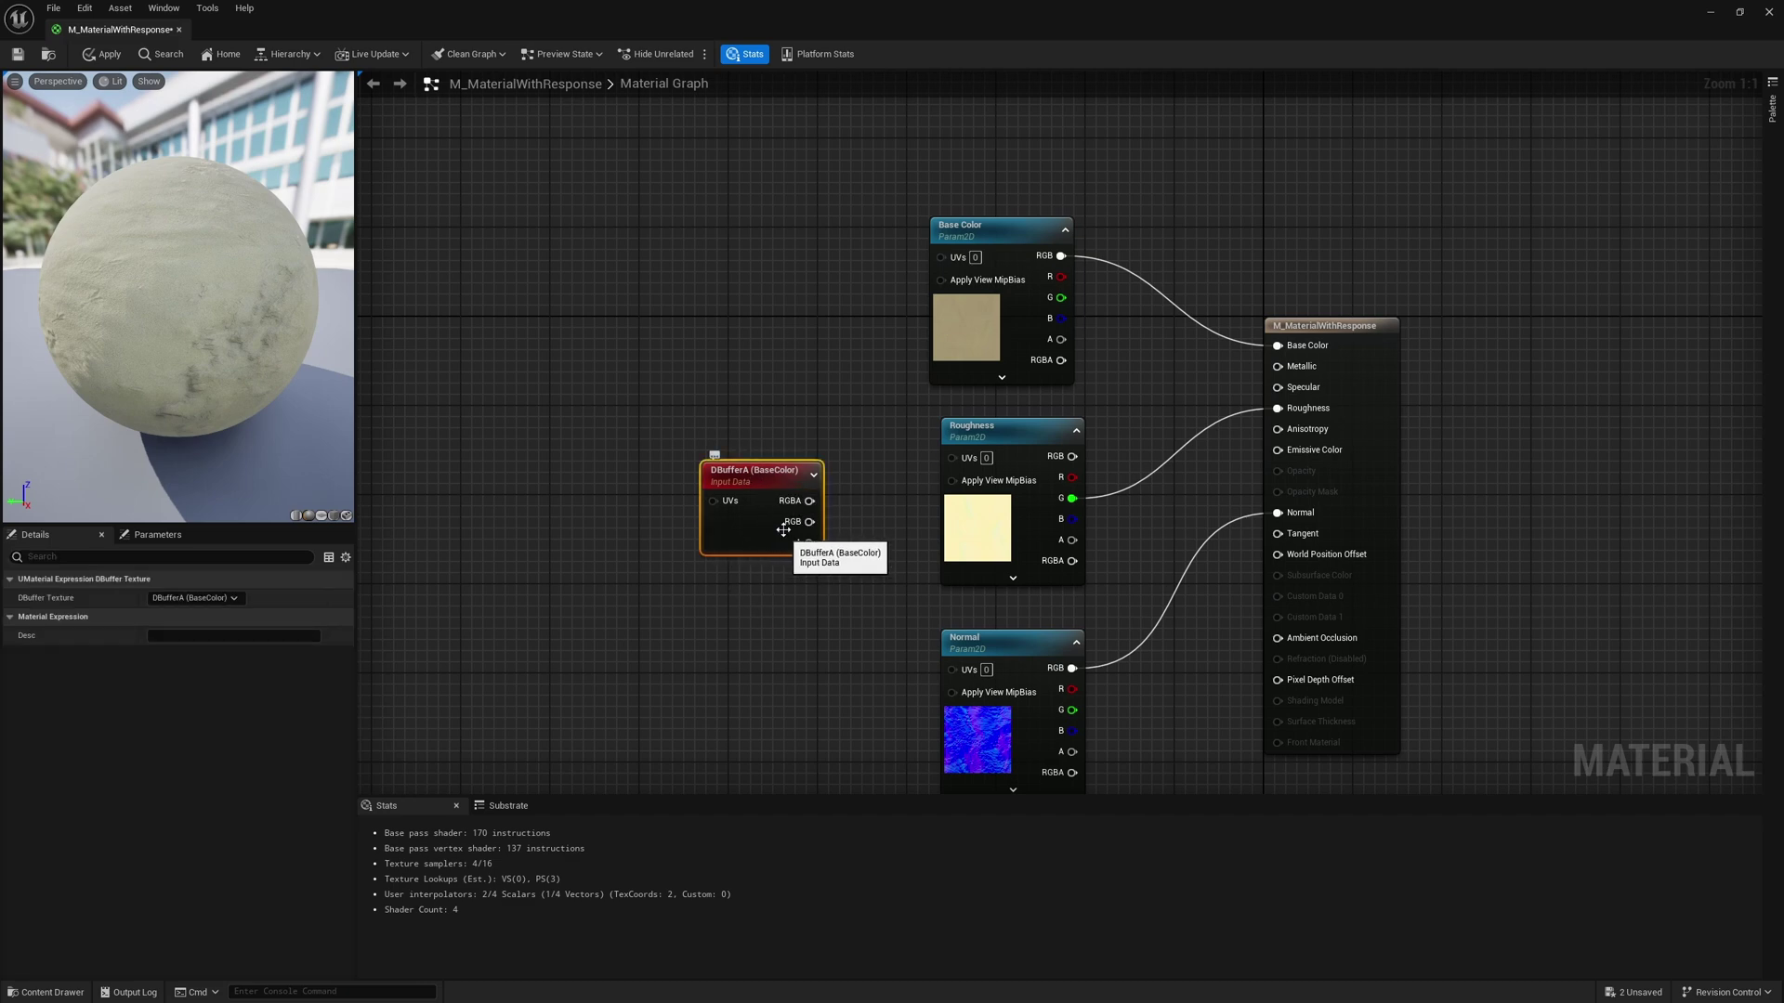
- Move the DBufferA (BaseColor) node above the Base Color texture and add a Lerp node beside it
click(195, 598)
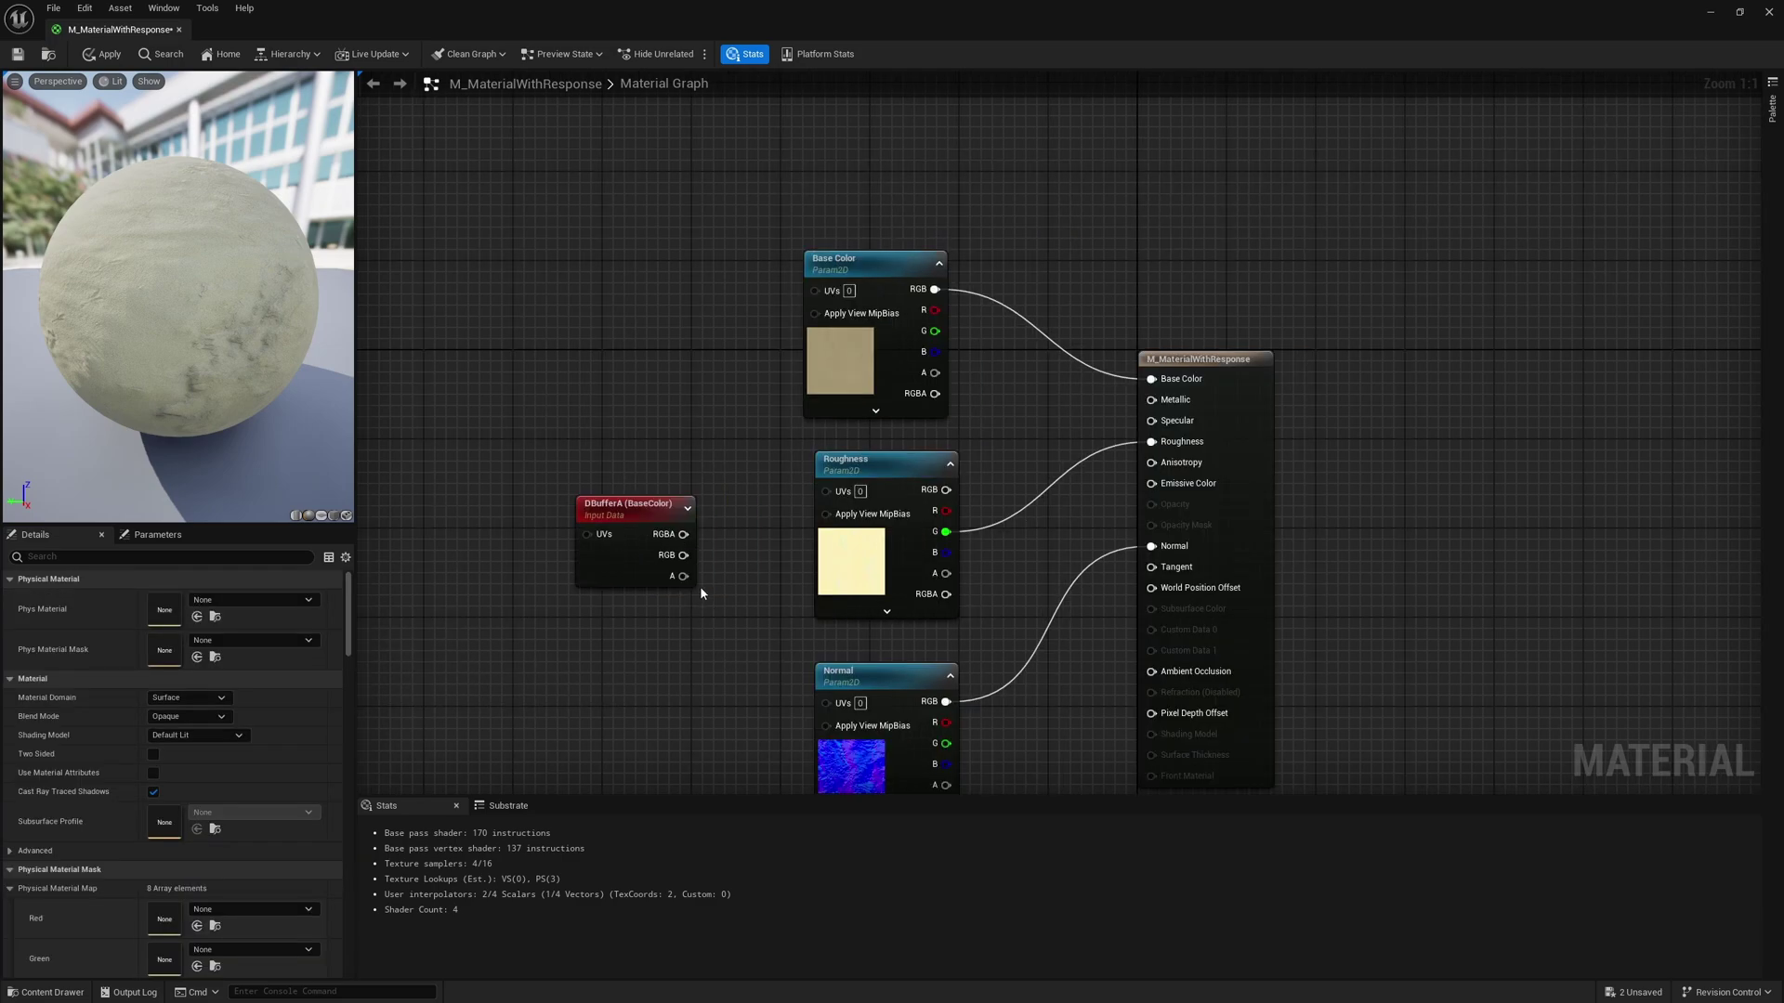
drag(683, 576, 738, 619)
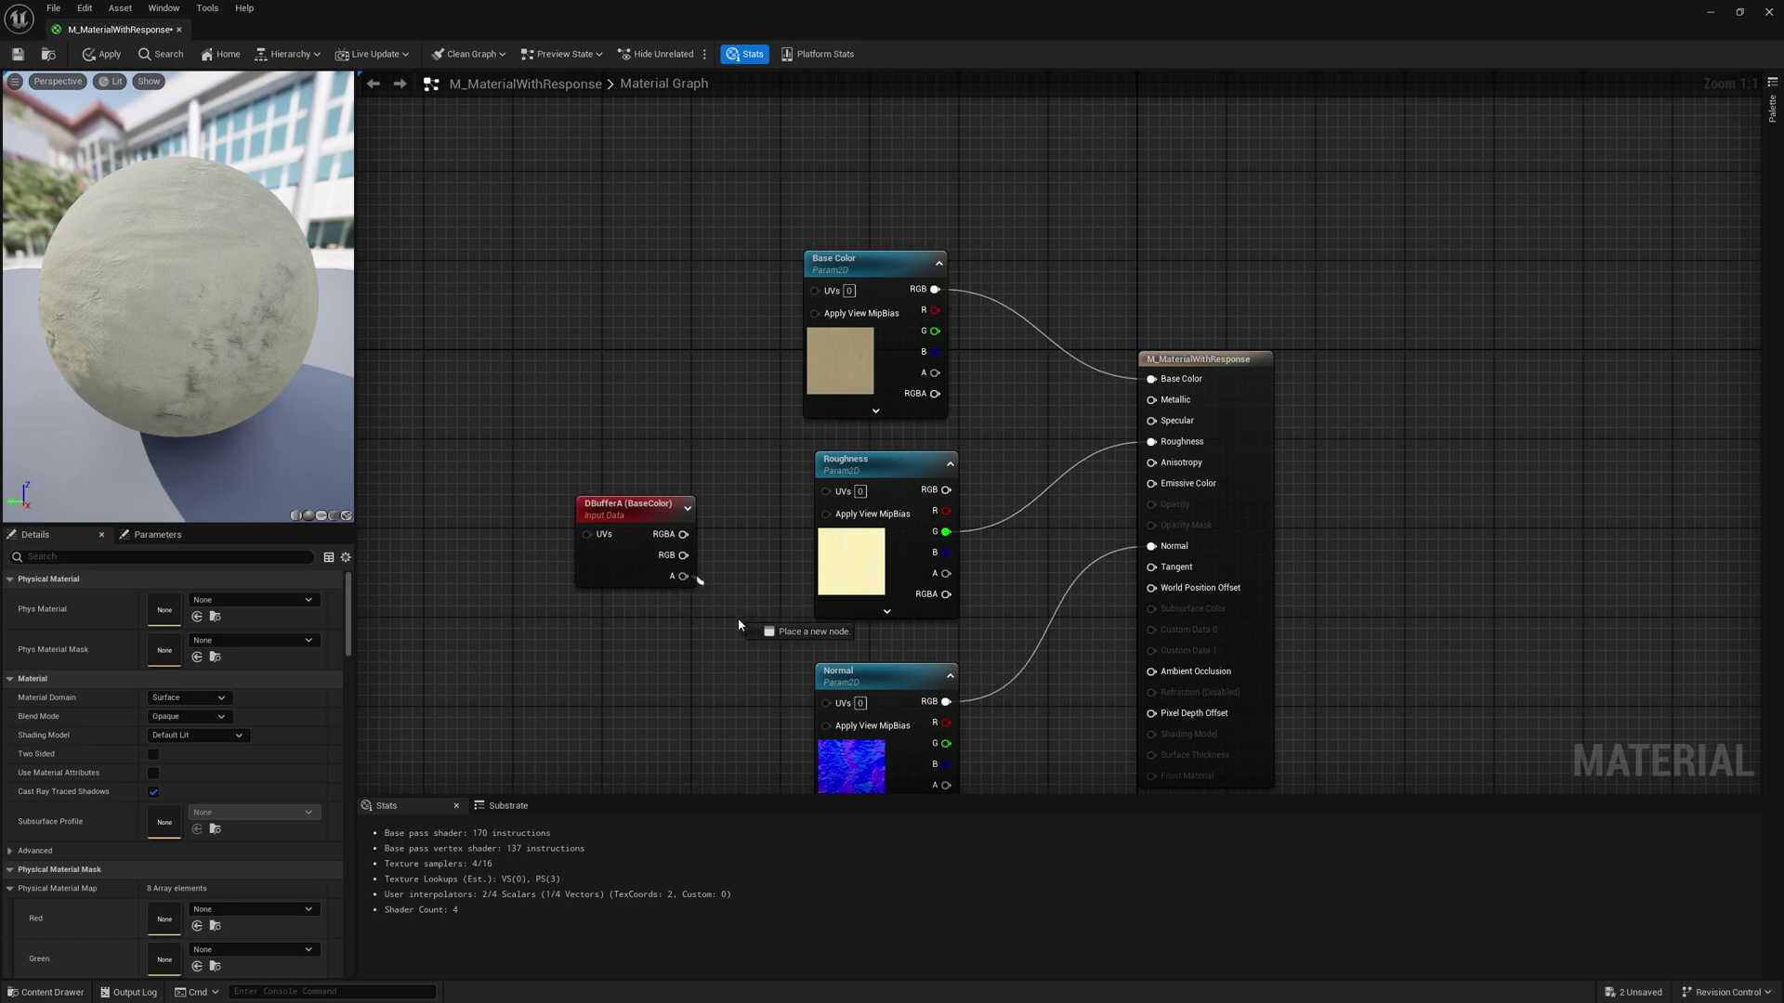
click(743, 440)
right_drag(663, 326, 653, 409)
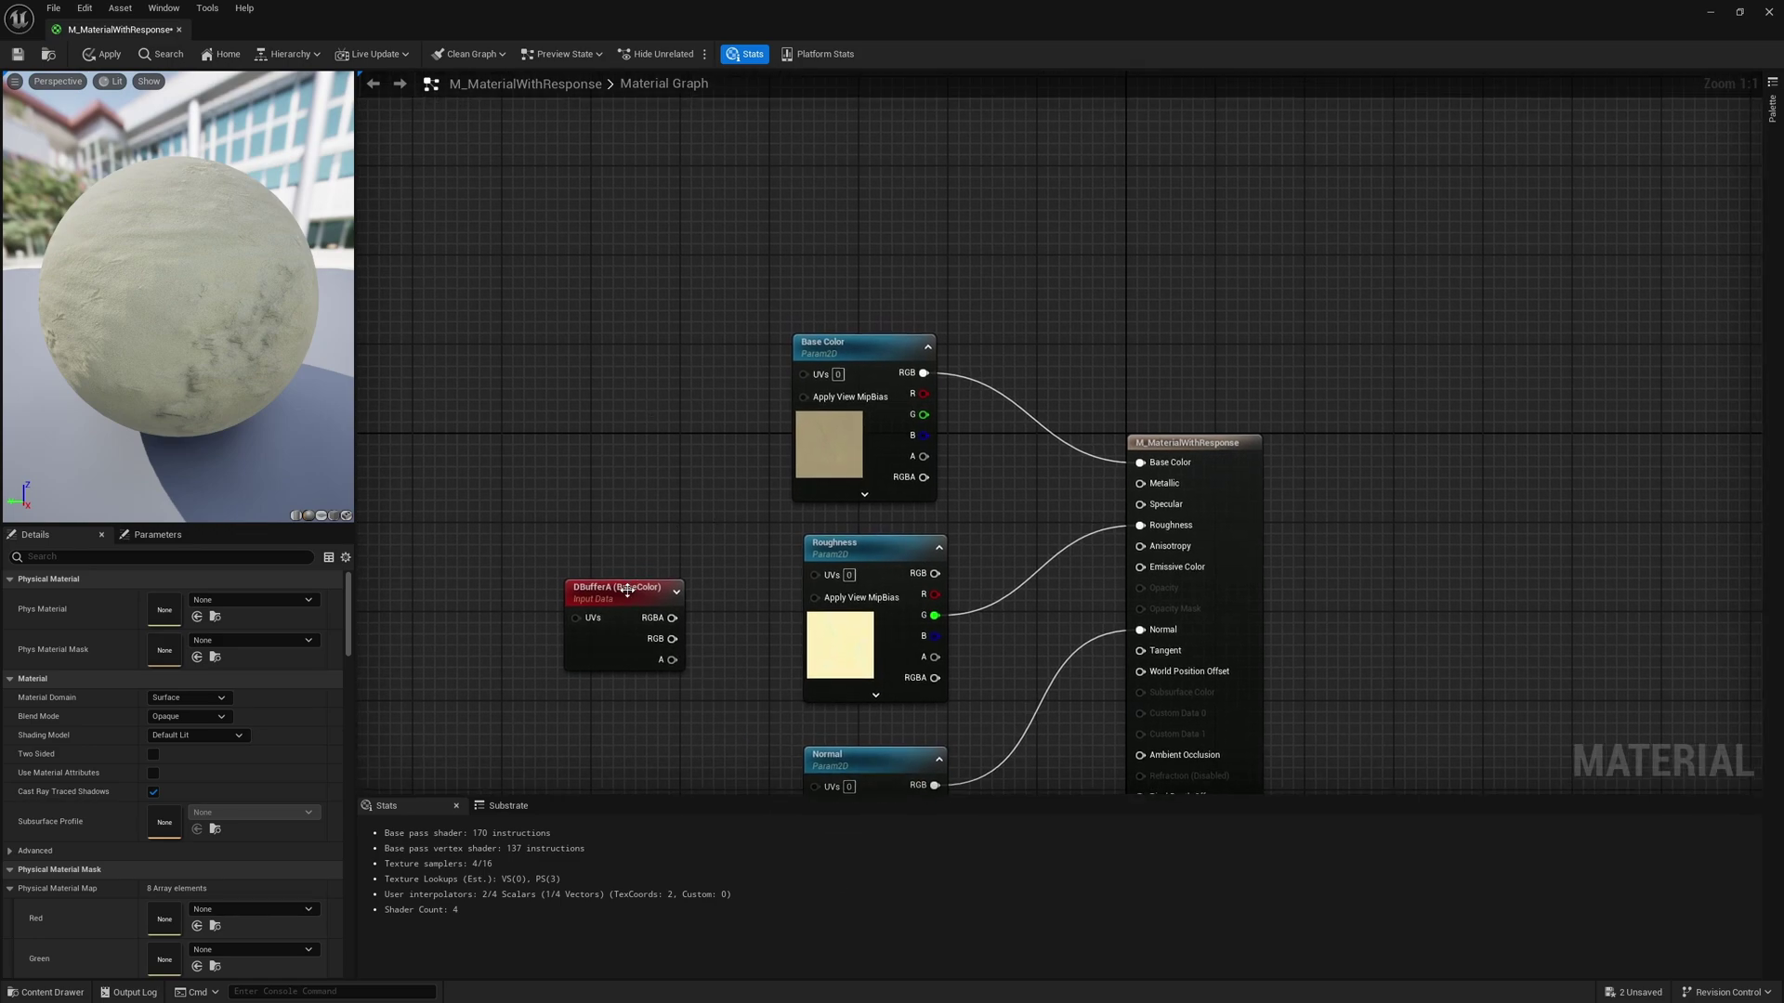
drag(628, 589, 875, 235)
key(l)
click(1013, 300)
right_drag(959, 334, 870, 412)
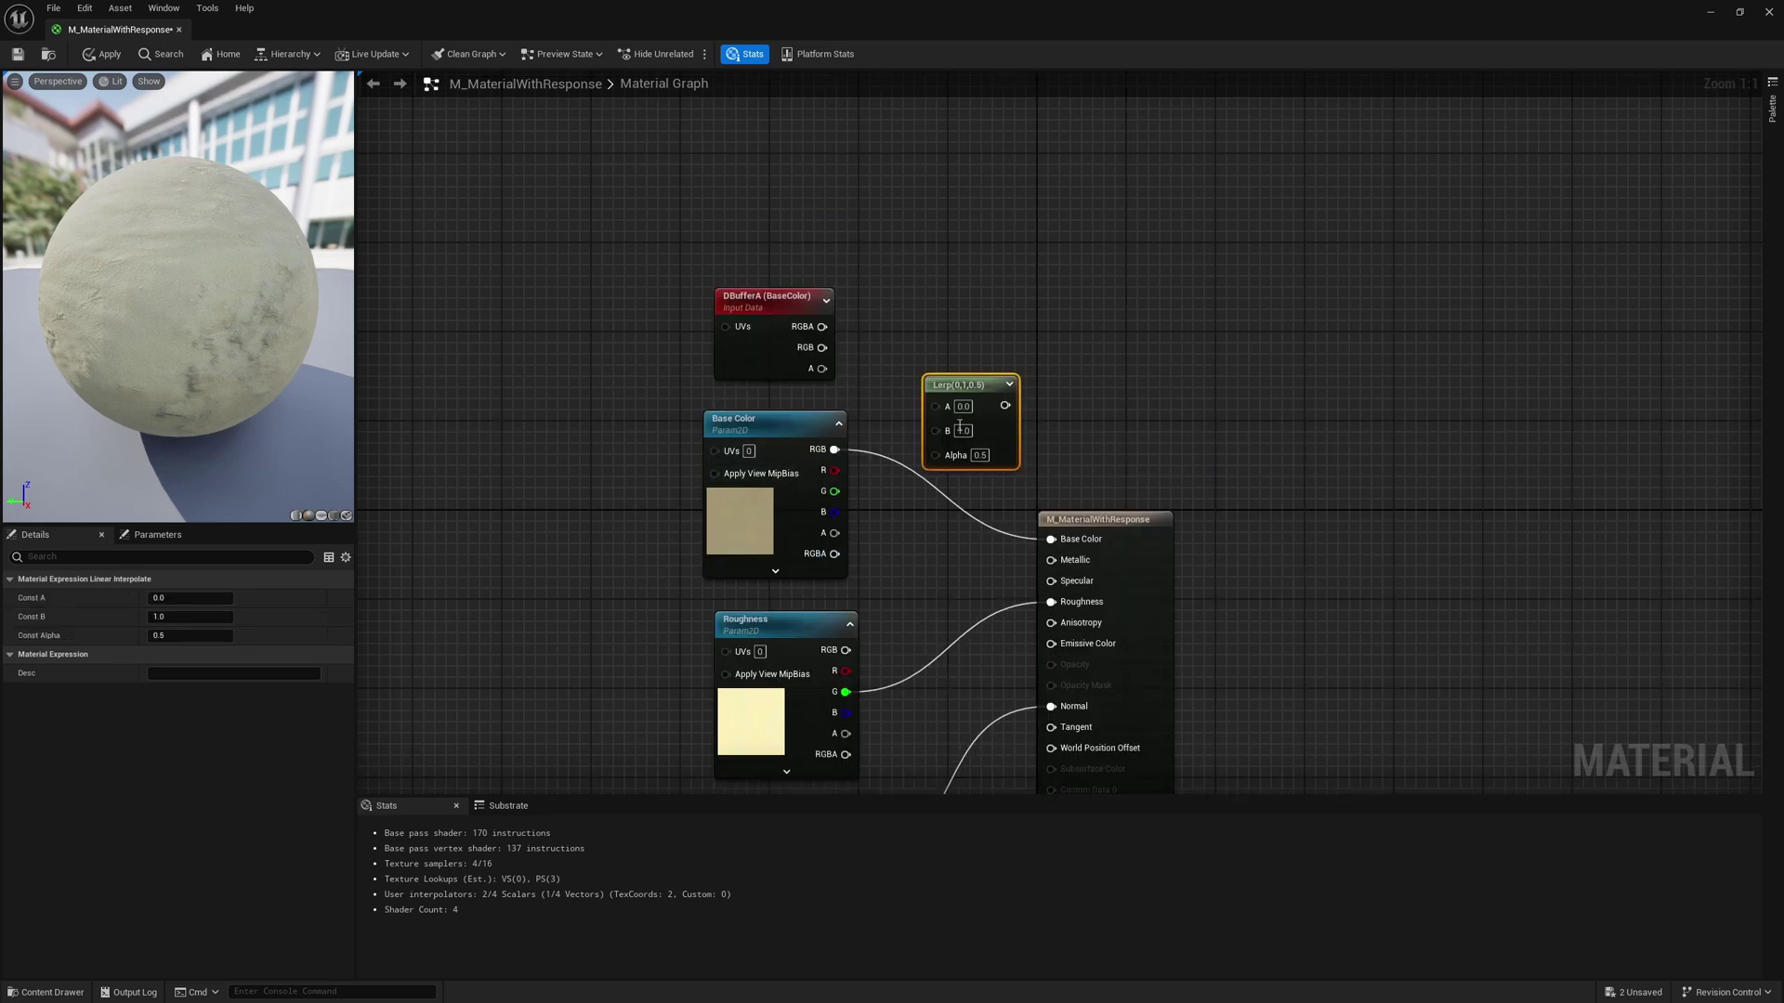
- Wire DBufferA RGB, Base Color texture RGB and DBufferA A into the Lerp's A, B and Alpha, and its output into the material's Base Color
drag(821, 368, 1052, 540)
drag(835, 449, 935, 430)
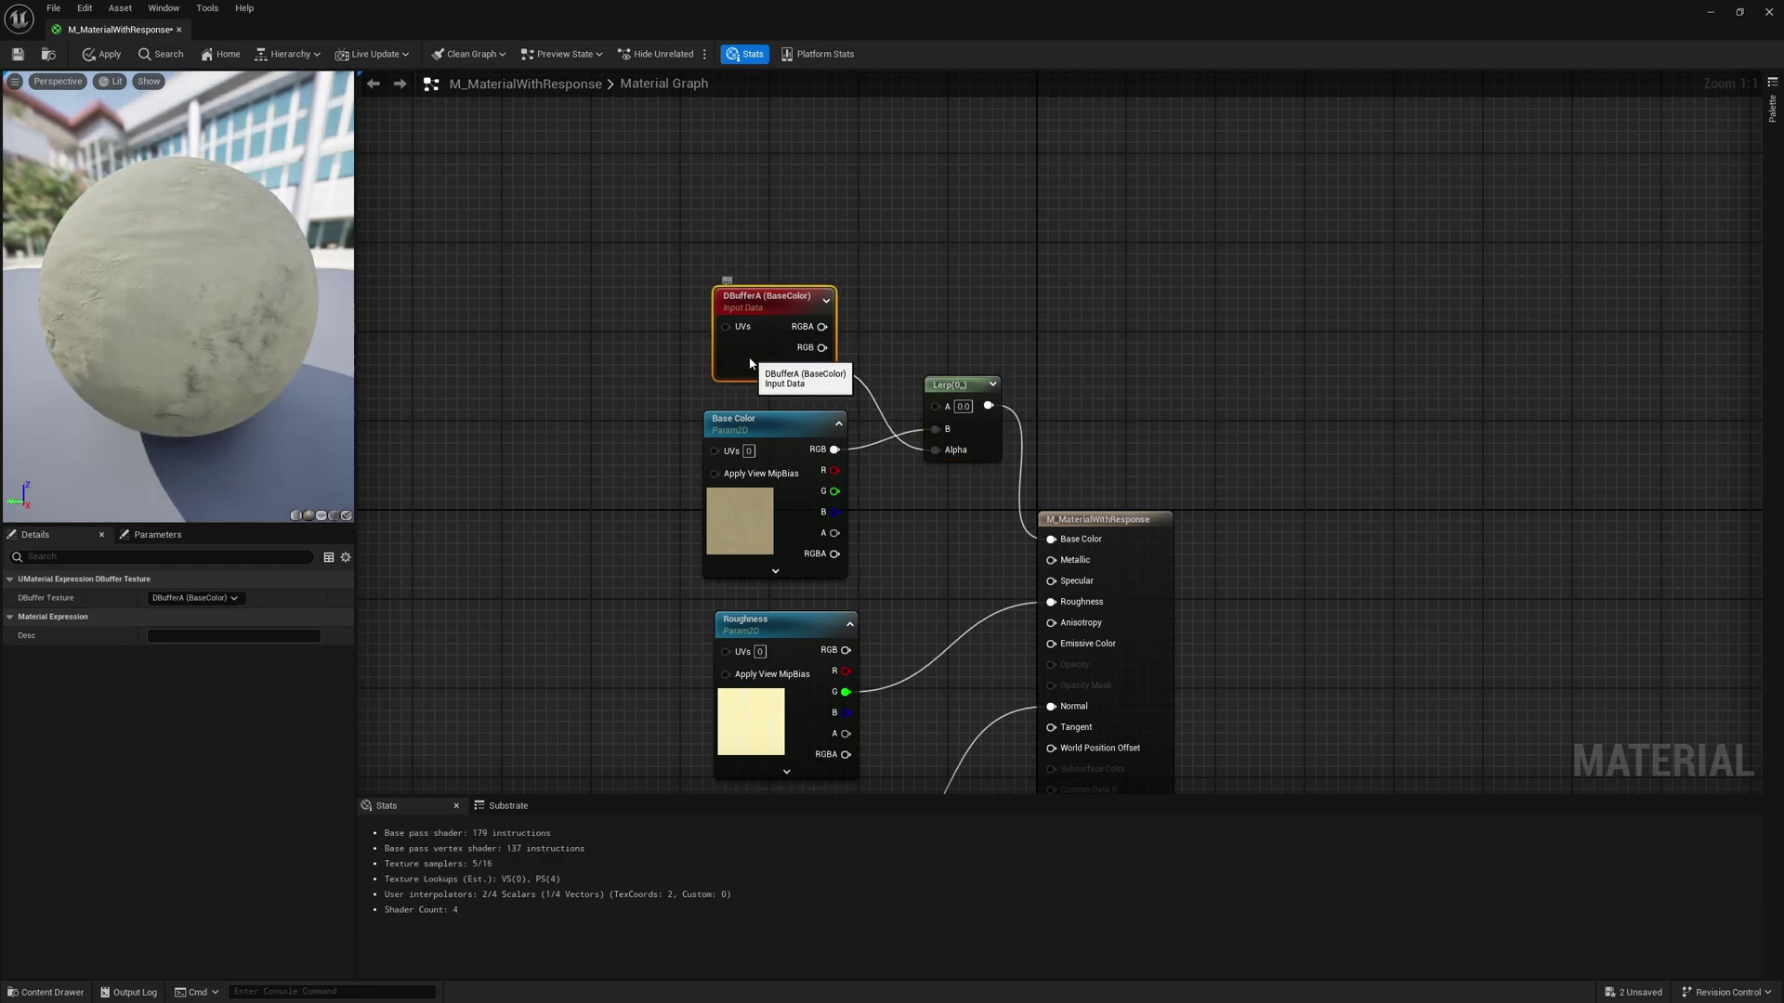
drag(821, 346, 936, 406)
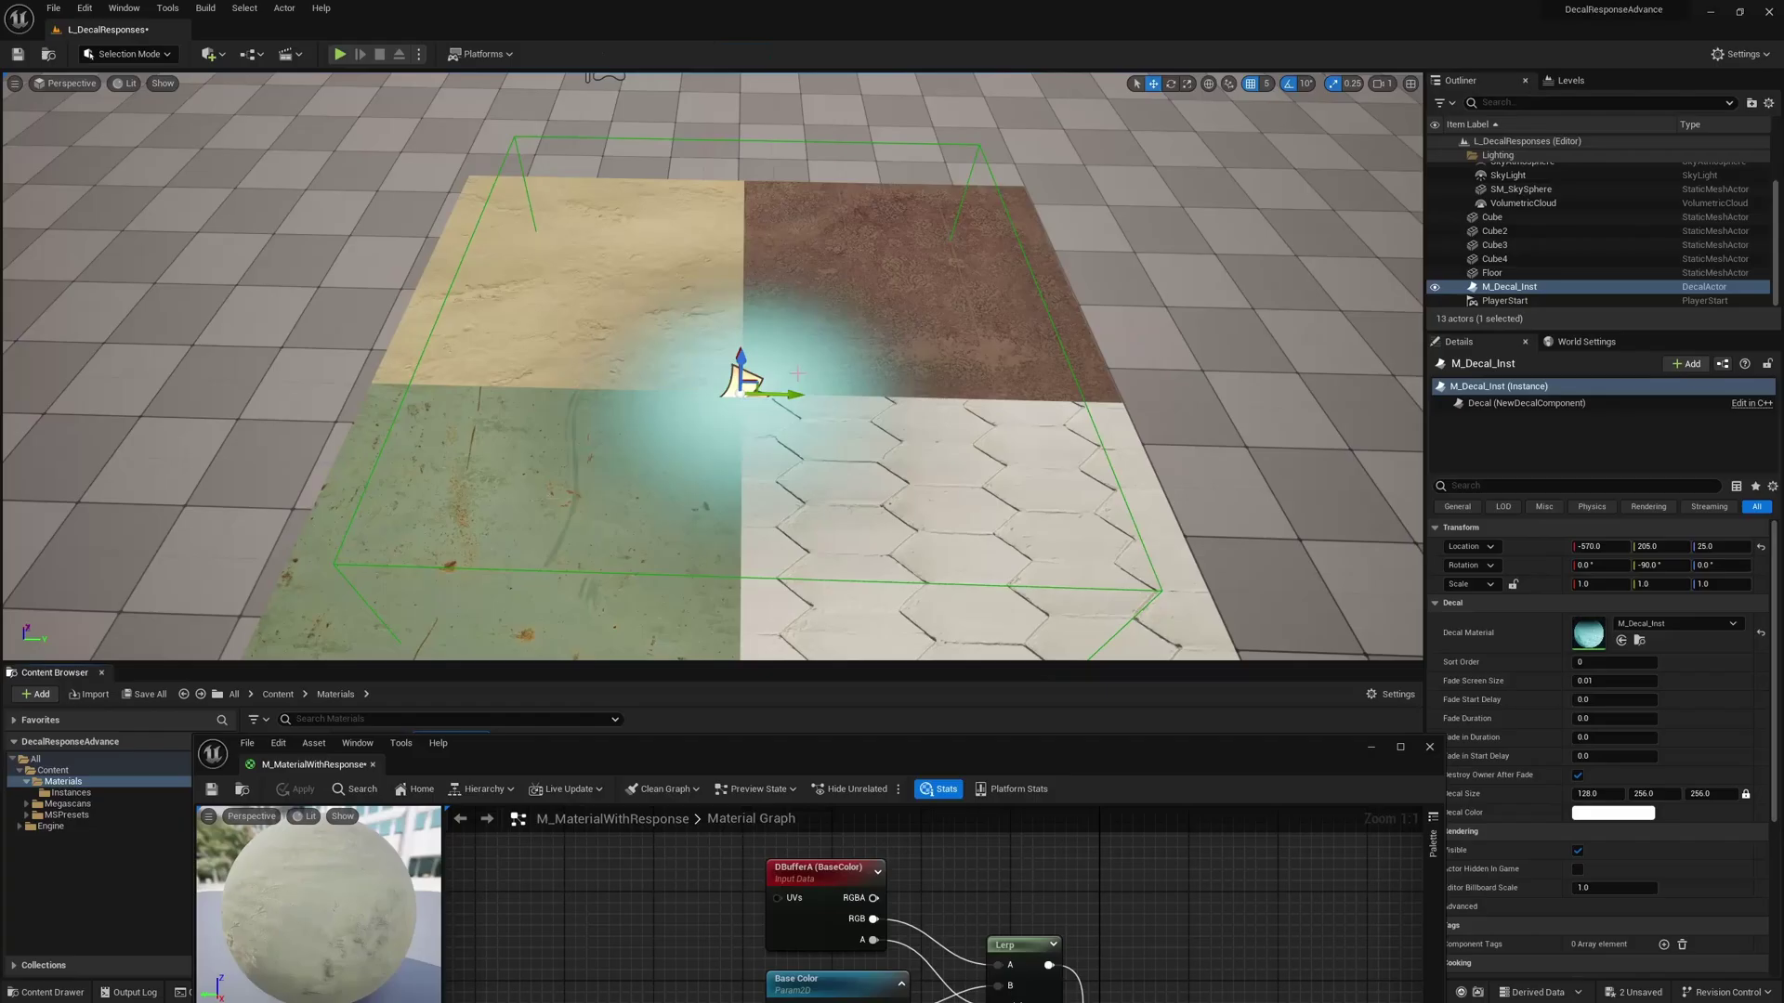
- Shift the decal along Y to 200, connect the Base Color texture directly to the material's Base Color, and apply the change
mouse_move(786, 395)
mouse_down()
mouse_move(888, 382)
mouse_move(751, 394)
mouse_move(799, 394)
mouse_move(777, 394)
mouse_up()
right_drag(1122, 926, 1057, 866)
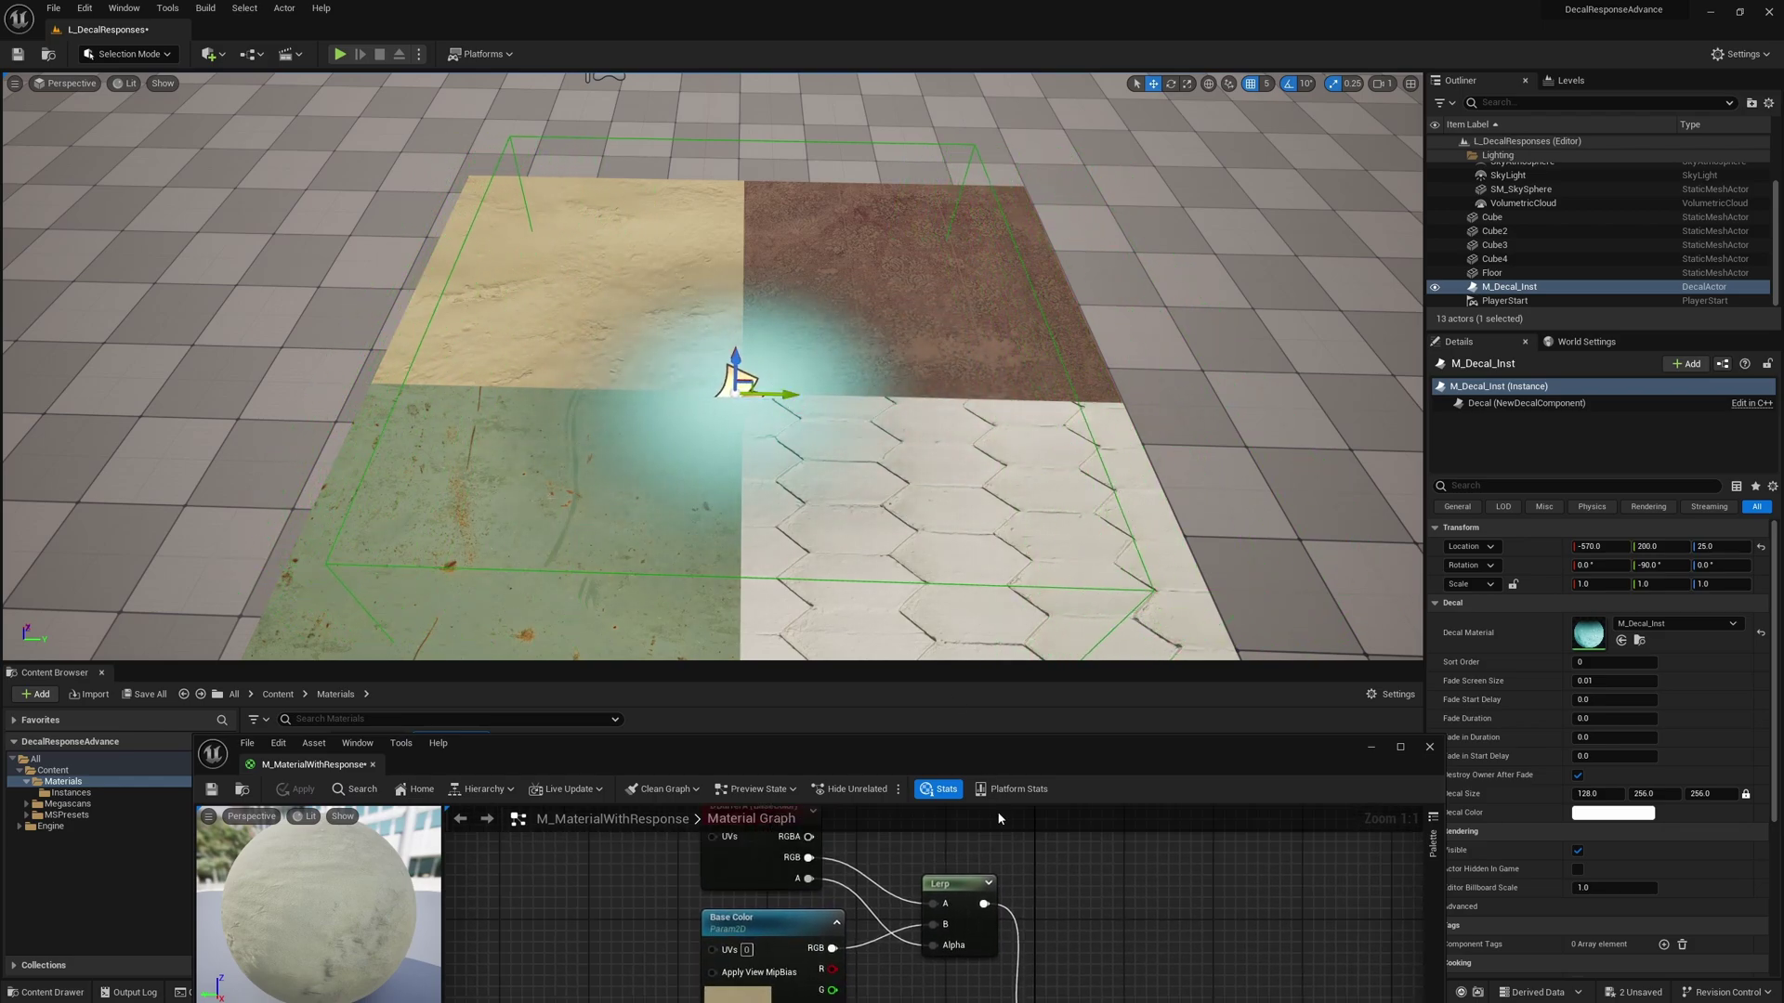
right_drag(1073, 982, 1001, 896)
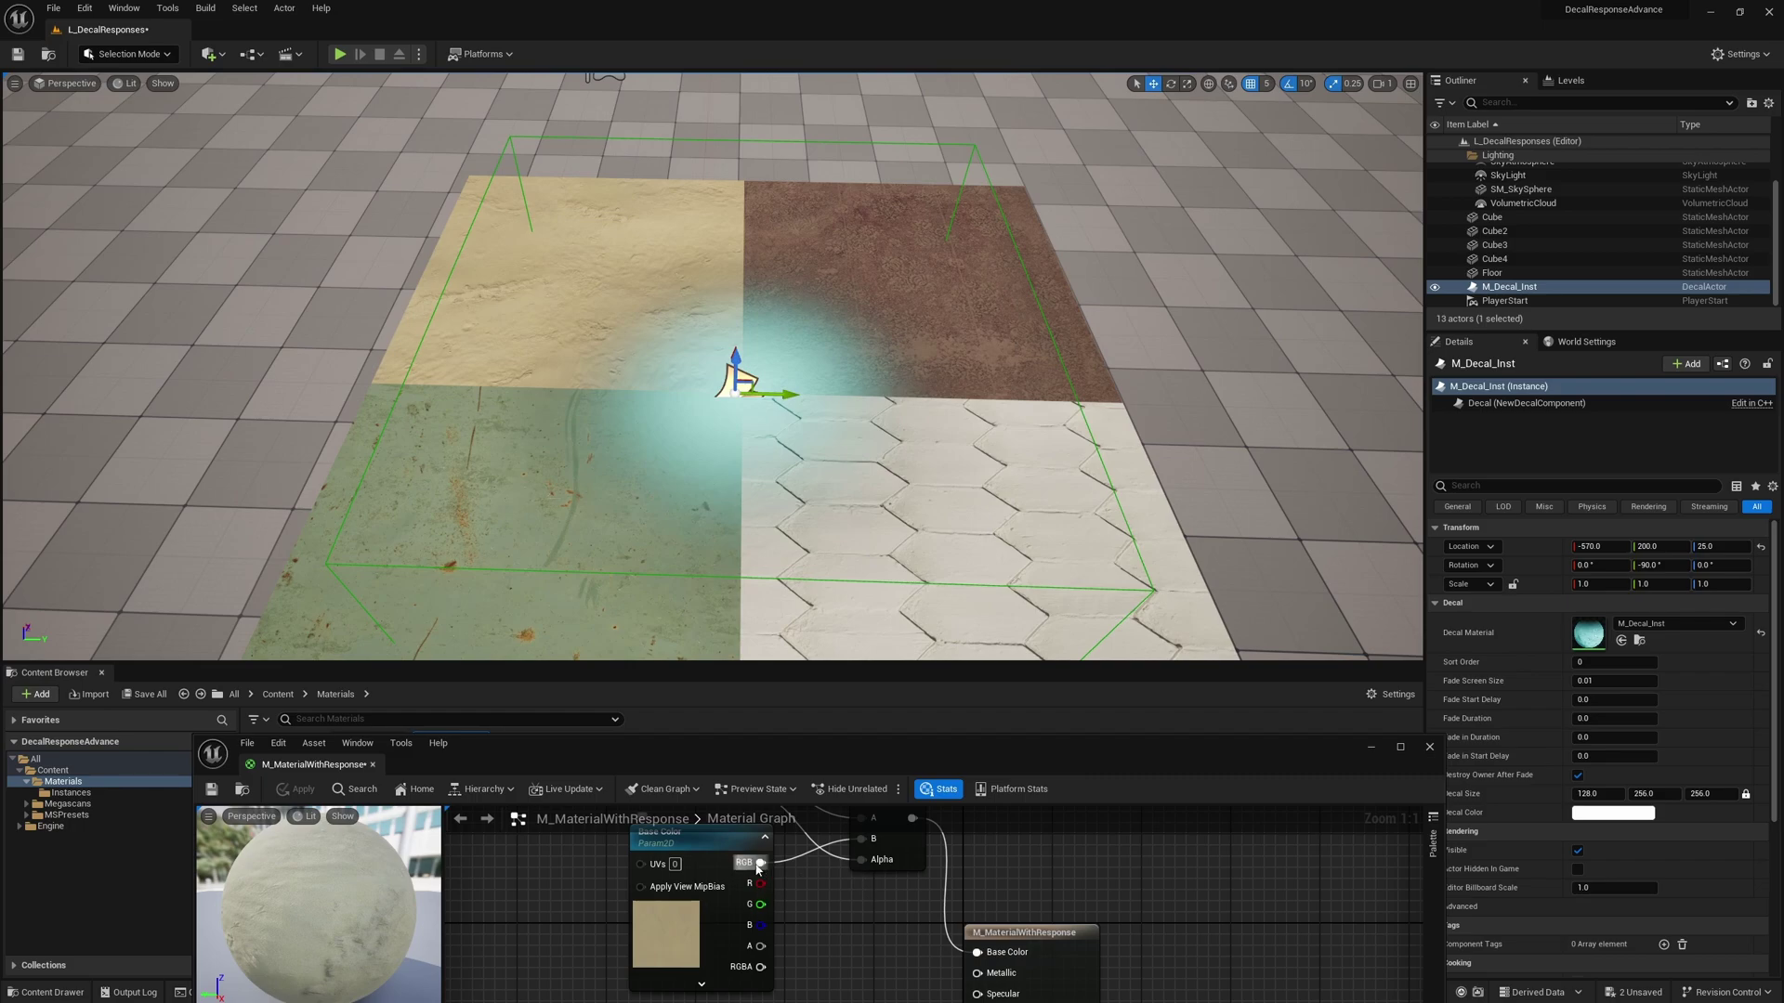
drag(758, 868, 988, 952)
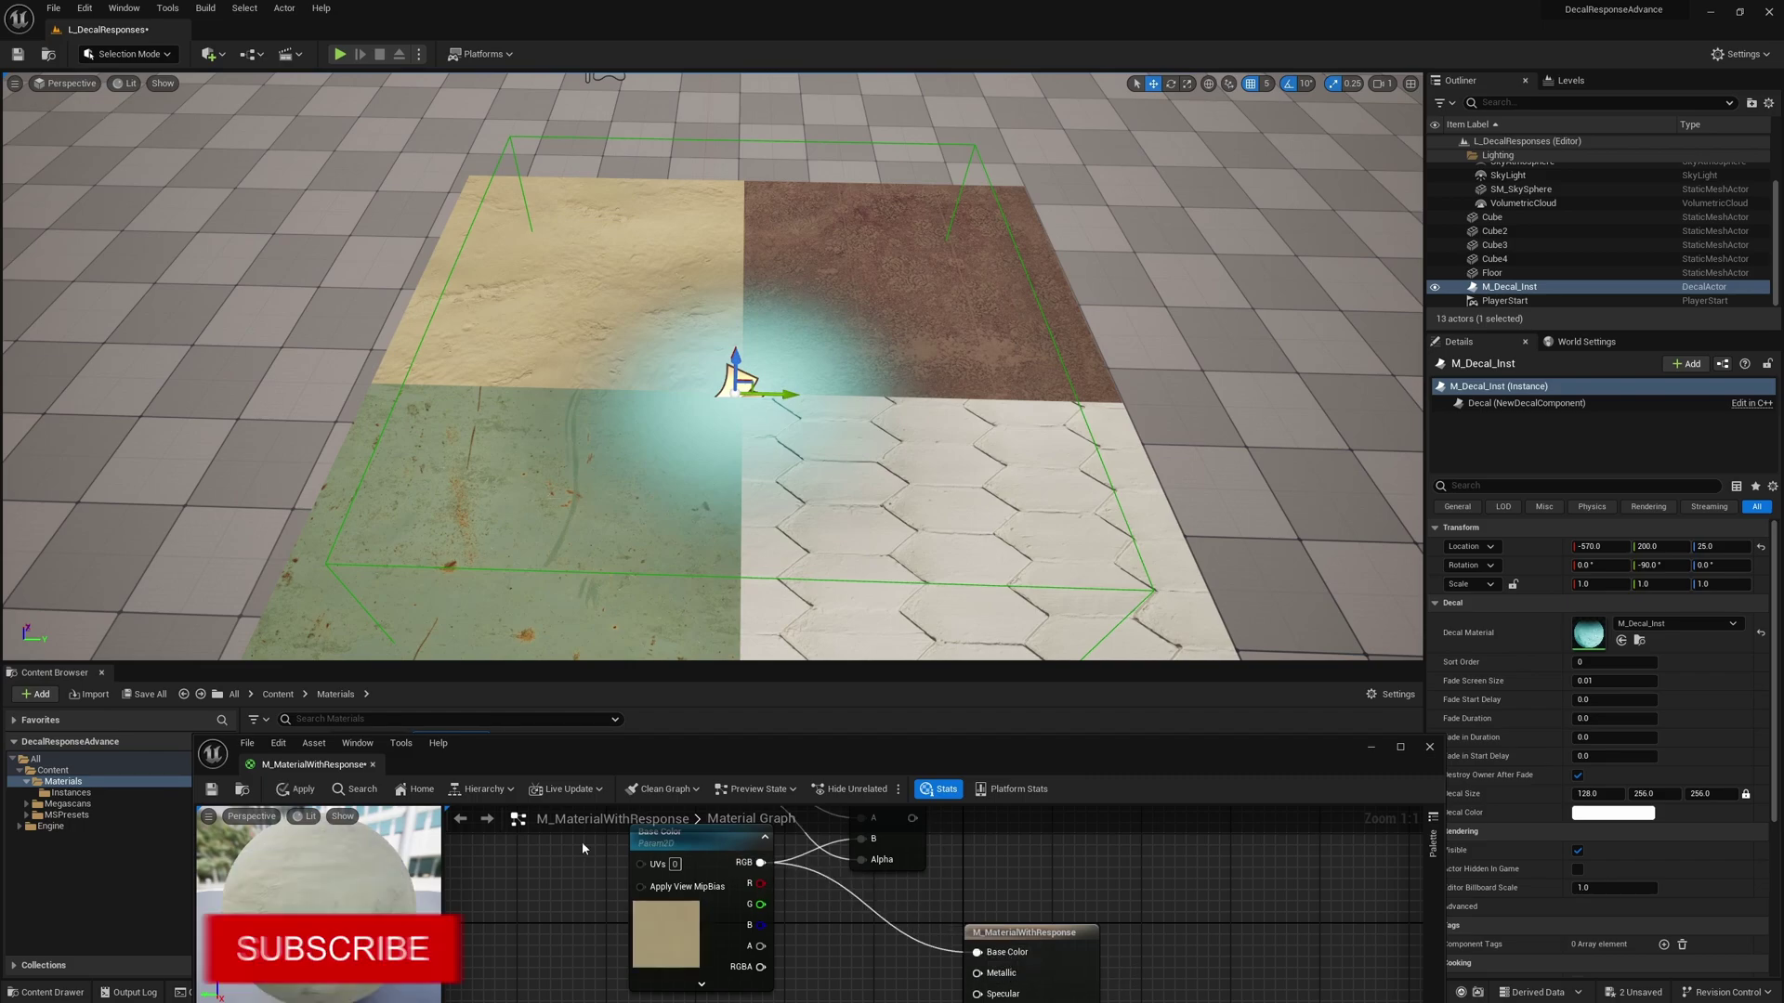
click(290, 787)
- Reconnect the Lerp output to the material's Base Color and apply the change
right_drag(973, 886, 957, 912)
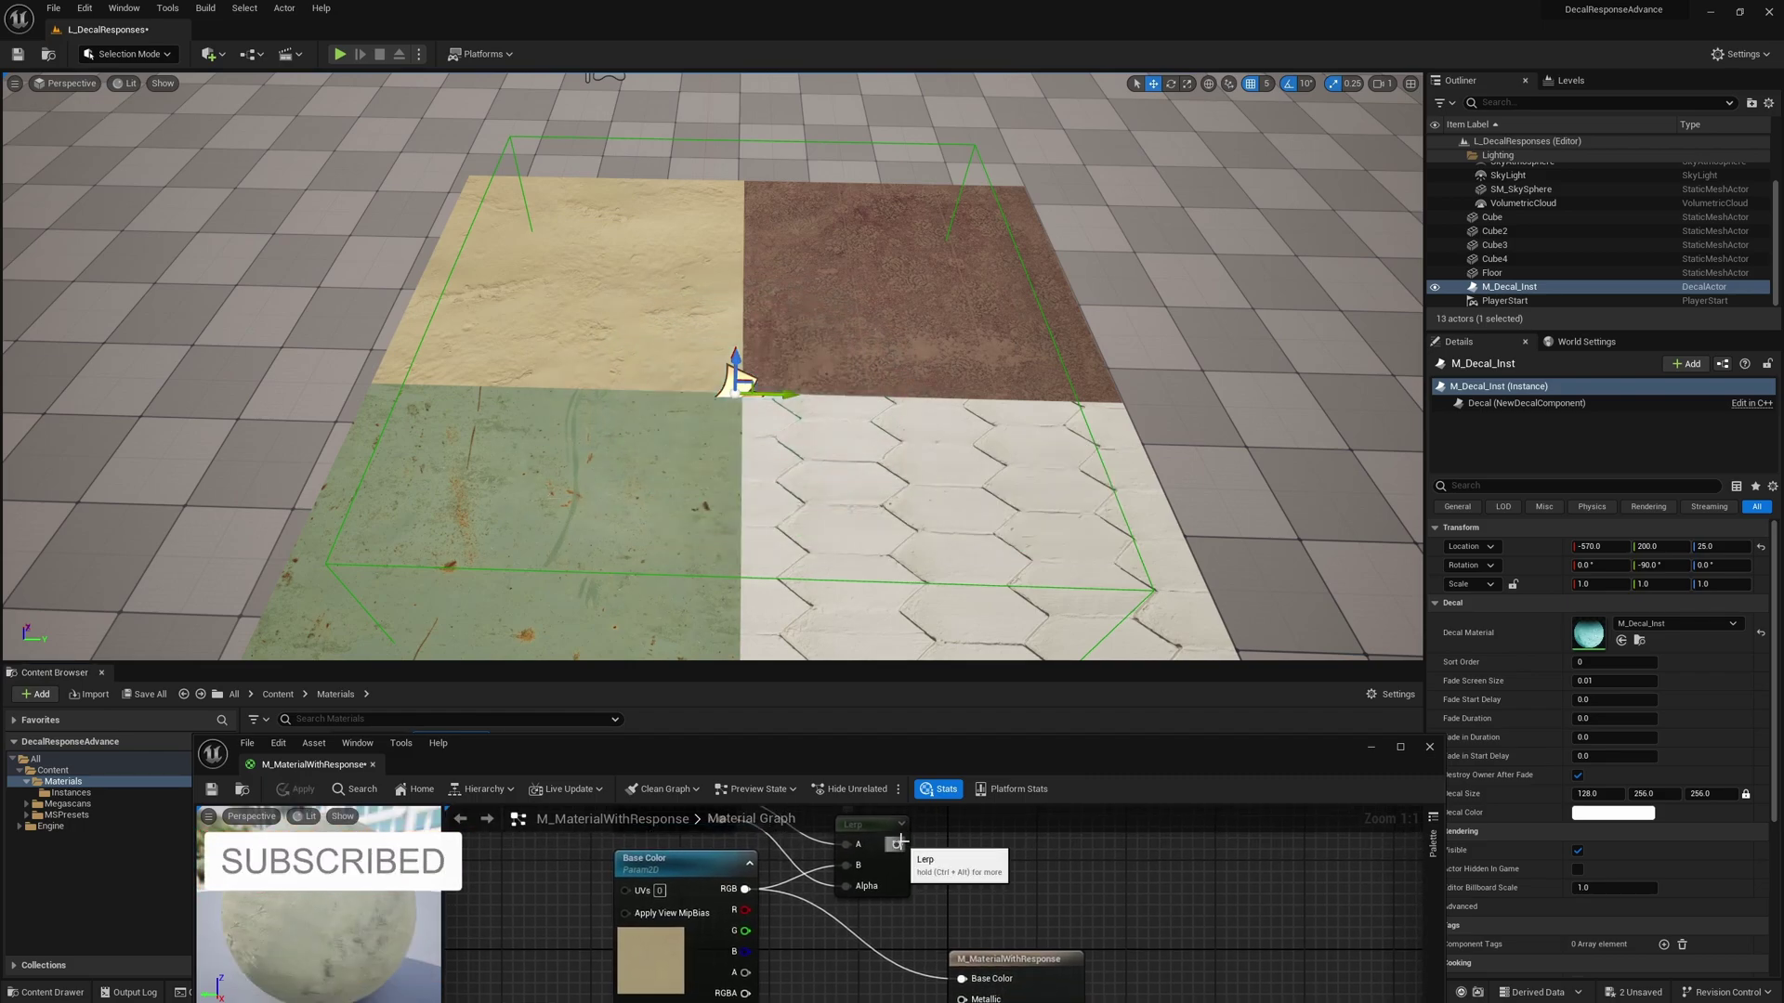
drag(897, 844, 978, 986)
right_drag(997, 904, 1043, 992)
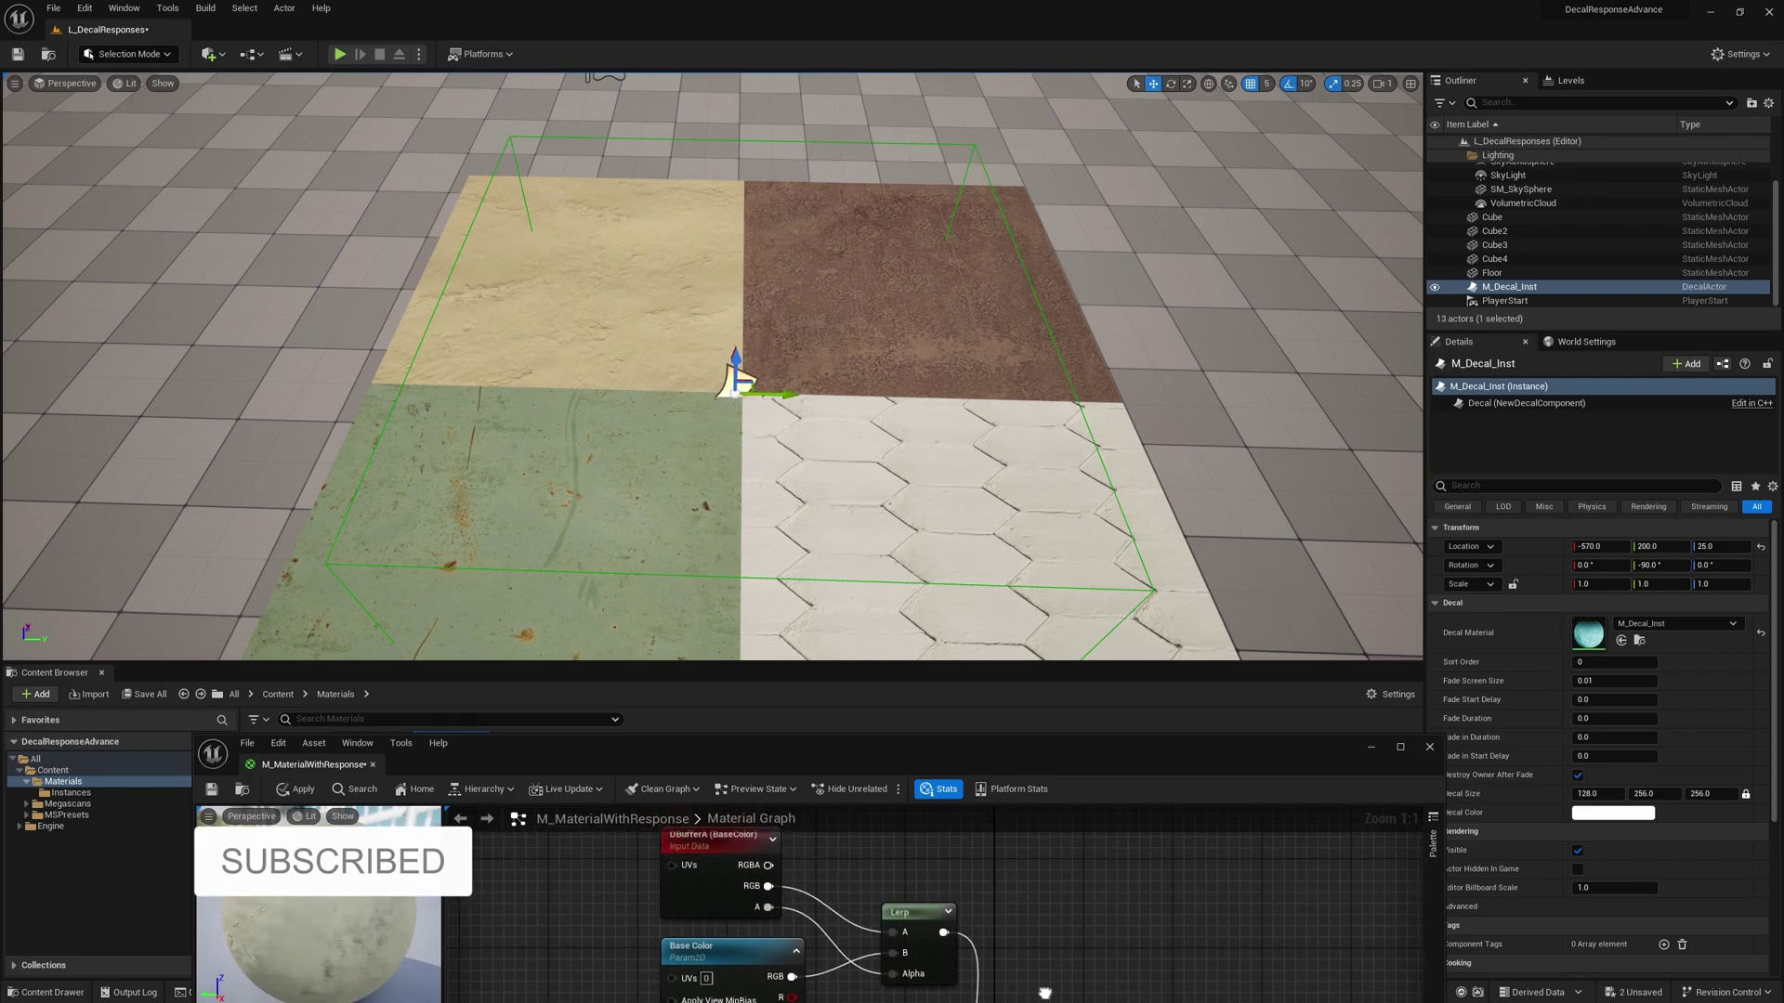
click(297, 789)
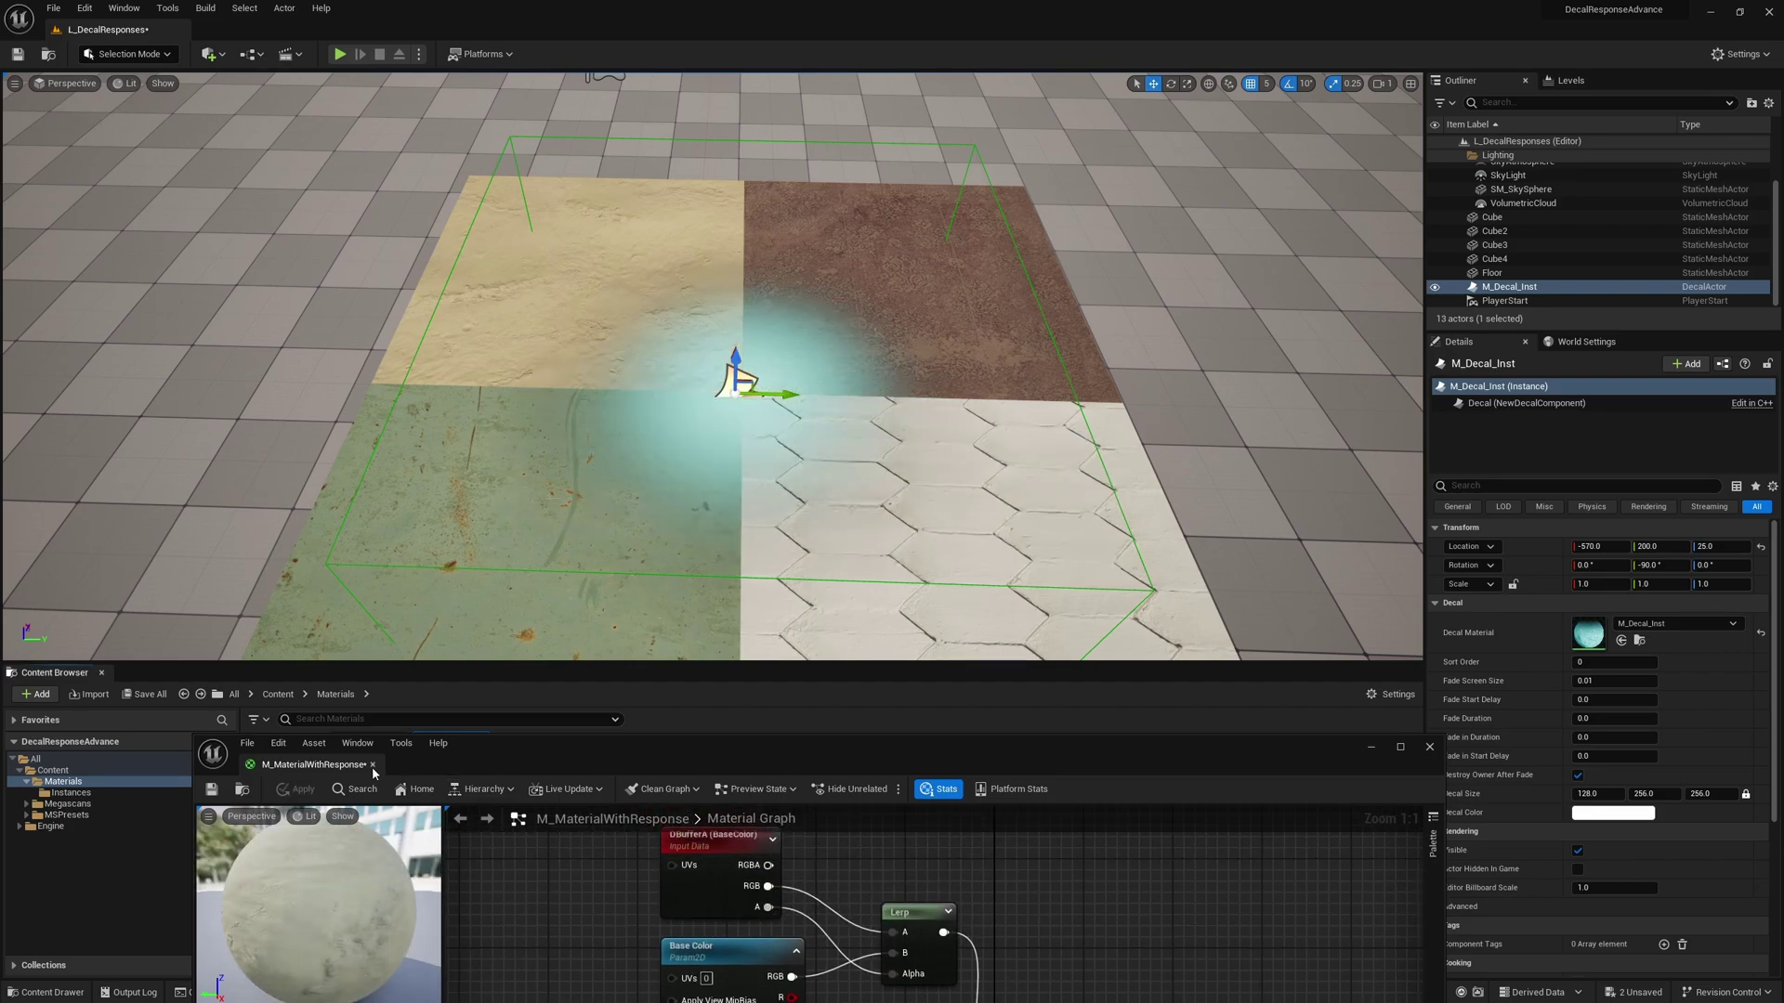
- Open M_Decal_Inst from the Instances folder, try yellow and pale green as its Tint, and discard the color change
drag(715, 765, 1089, 763)
click(71, 792)
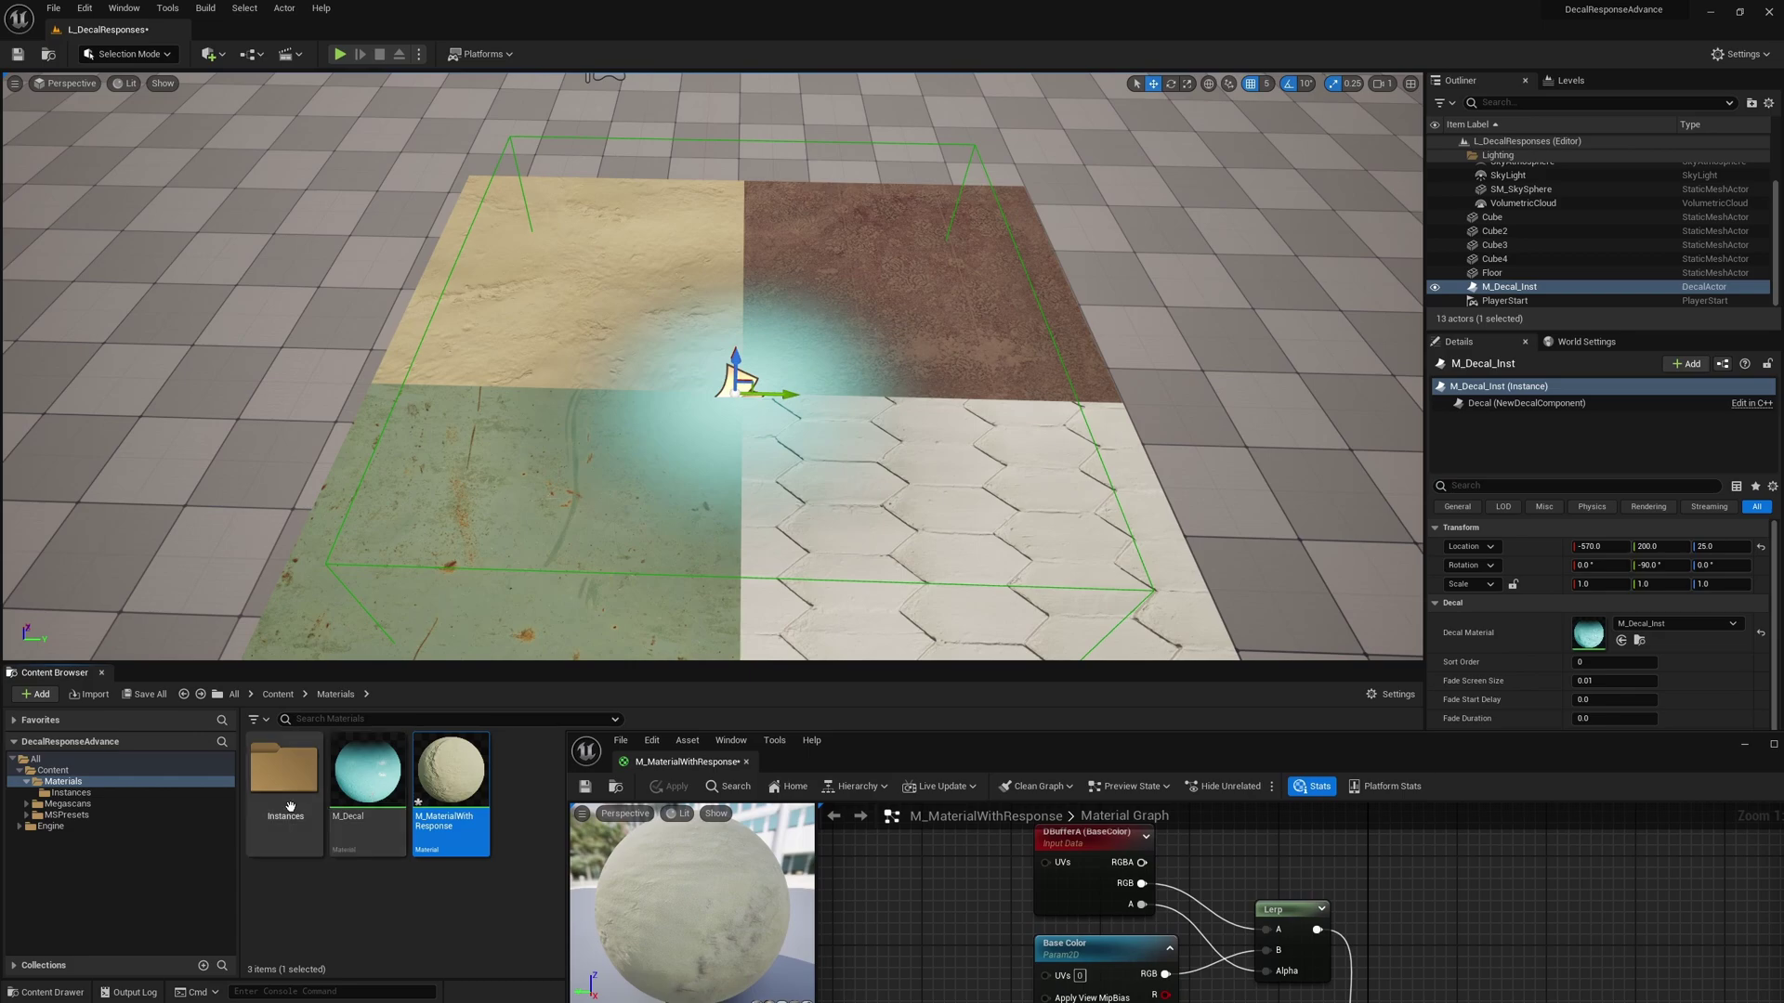
double_click(284, 771)
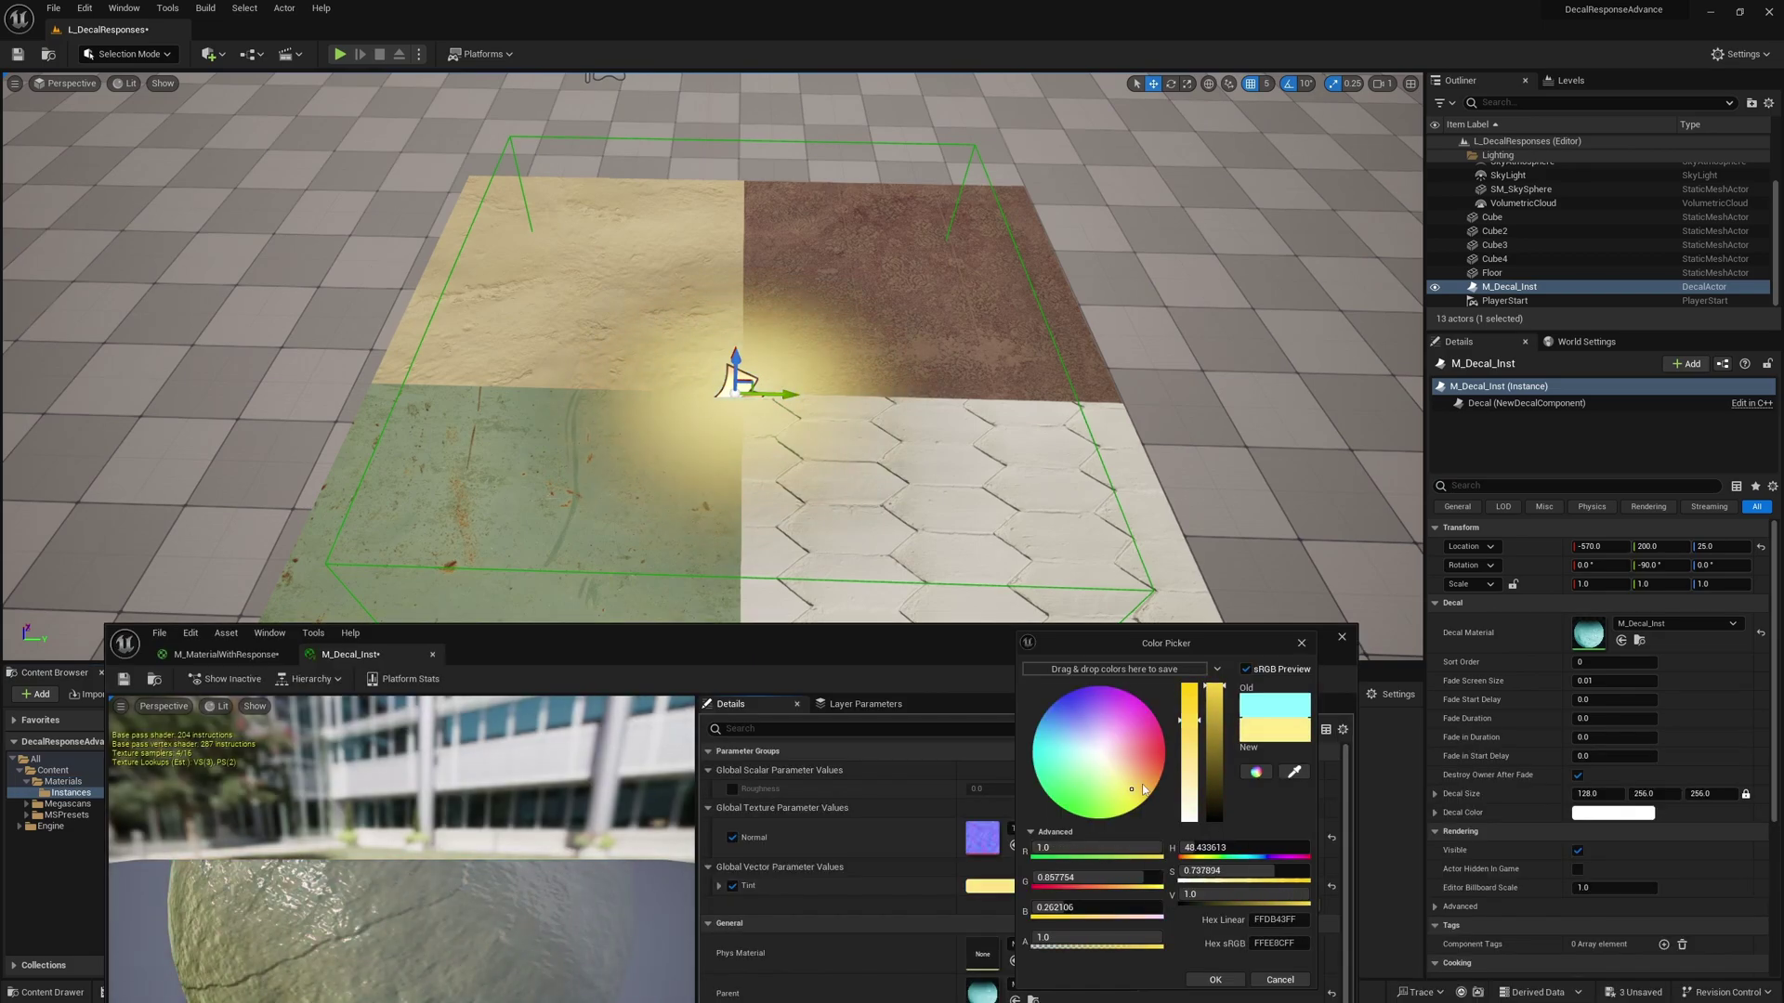
drag(1143, 790, 1074, 765)
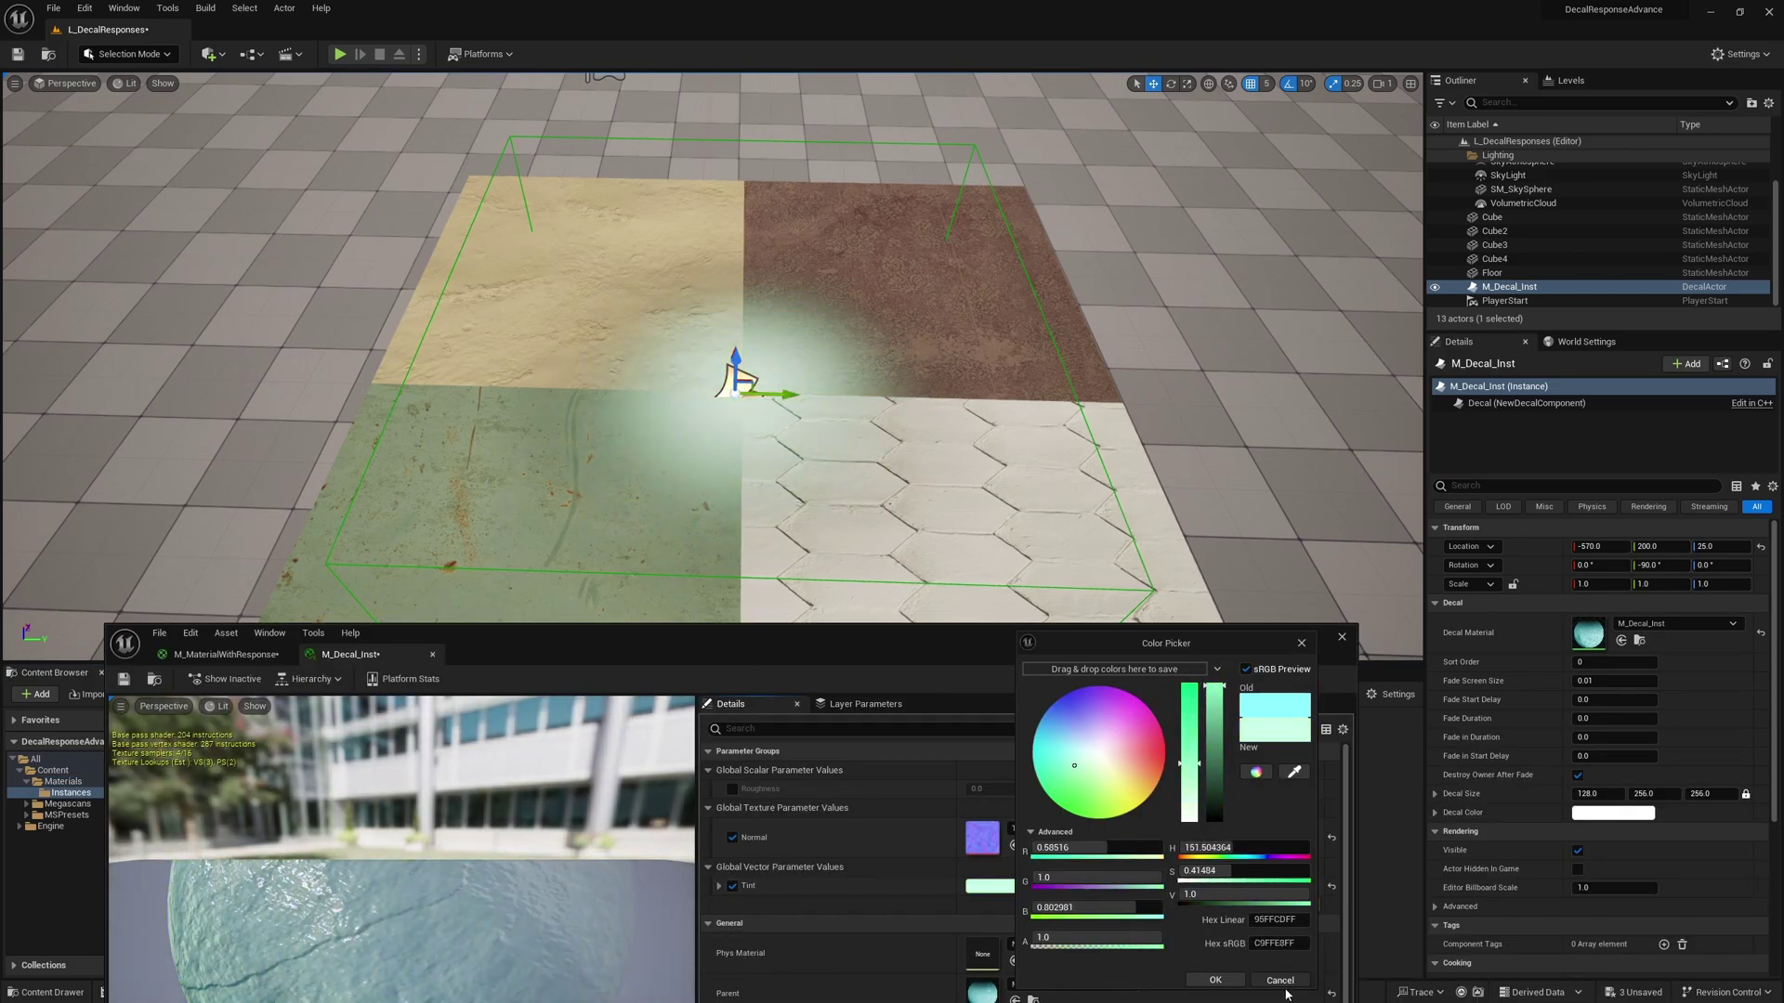
click(1215, 980)
- Shift the decal along Y to 205 and review the DBufferA and Lerp nodes in M_MaterialWithResponse
drag(785, 394, 791, 392)
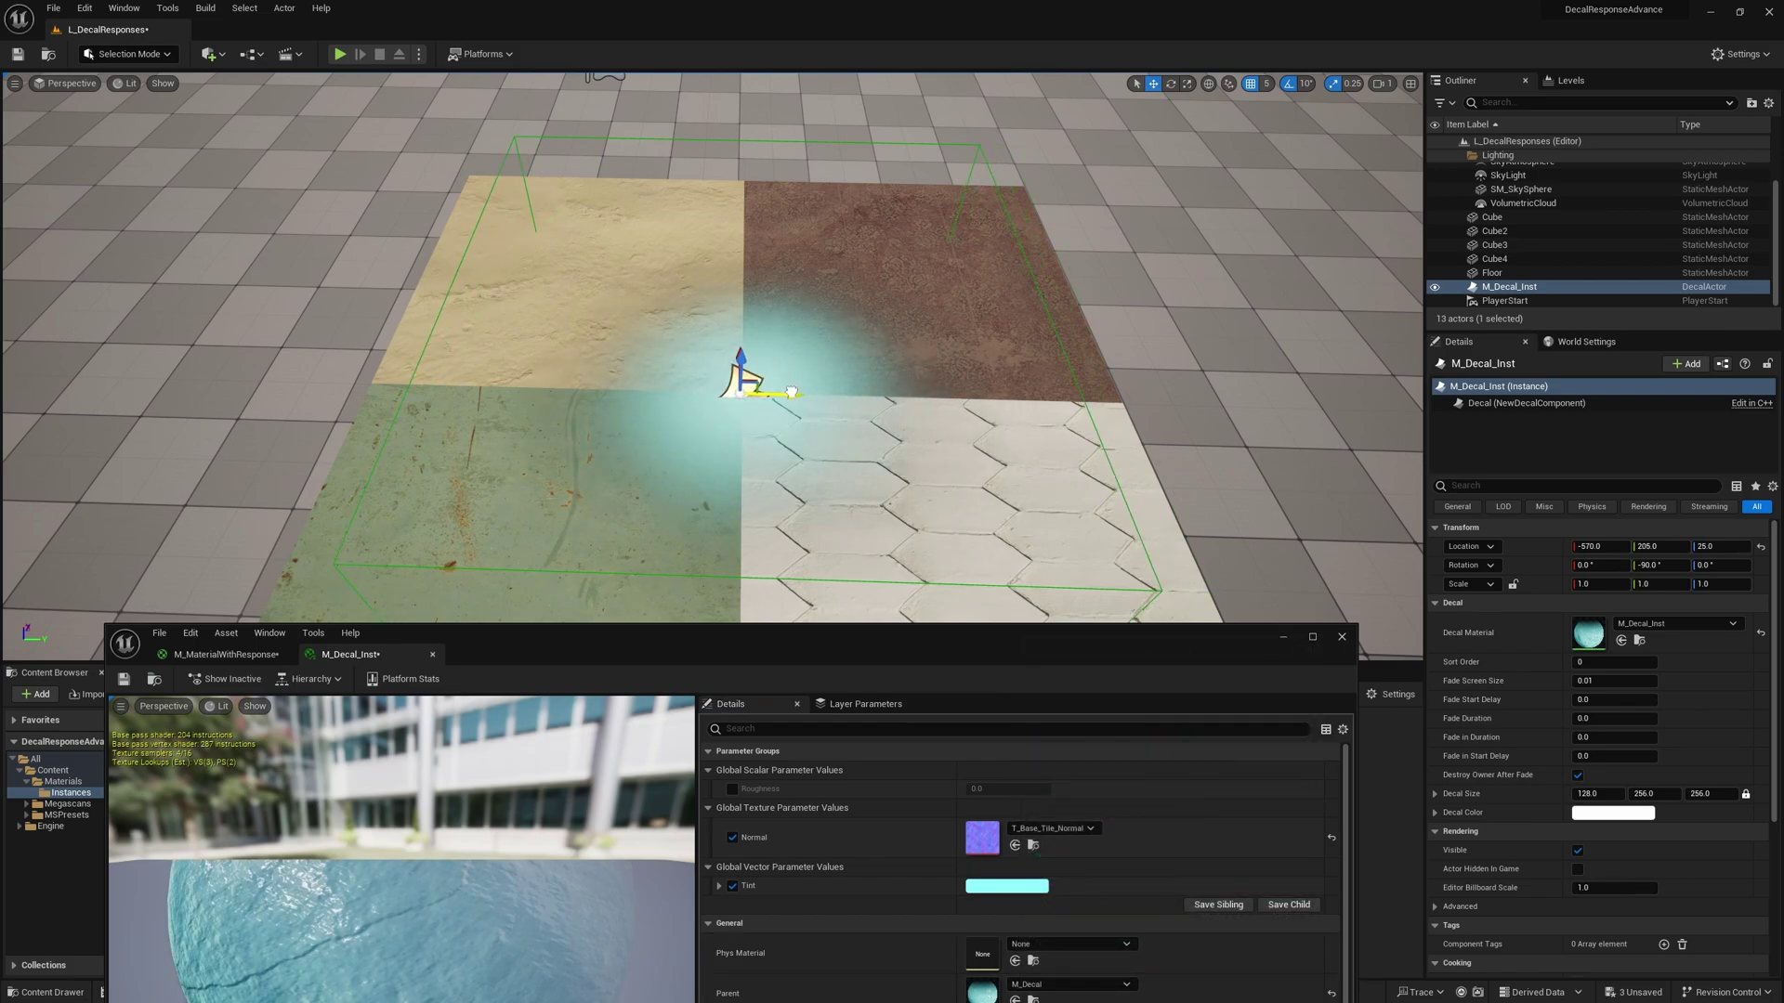
click(231, 654)
right_drag(857, 794, 913, 869)
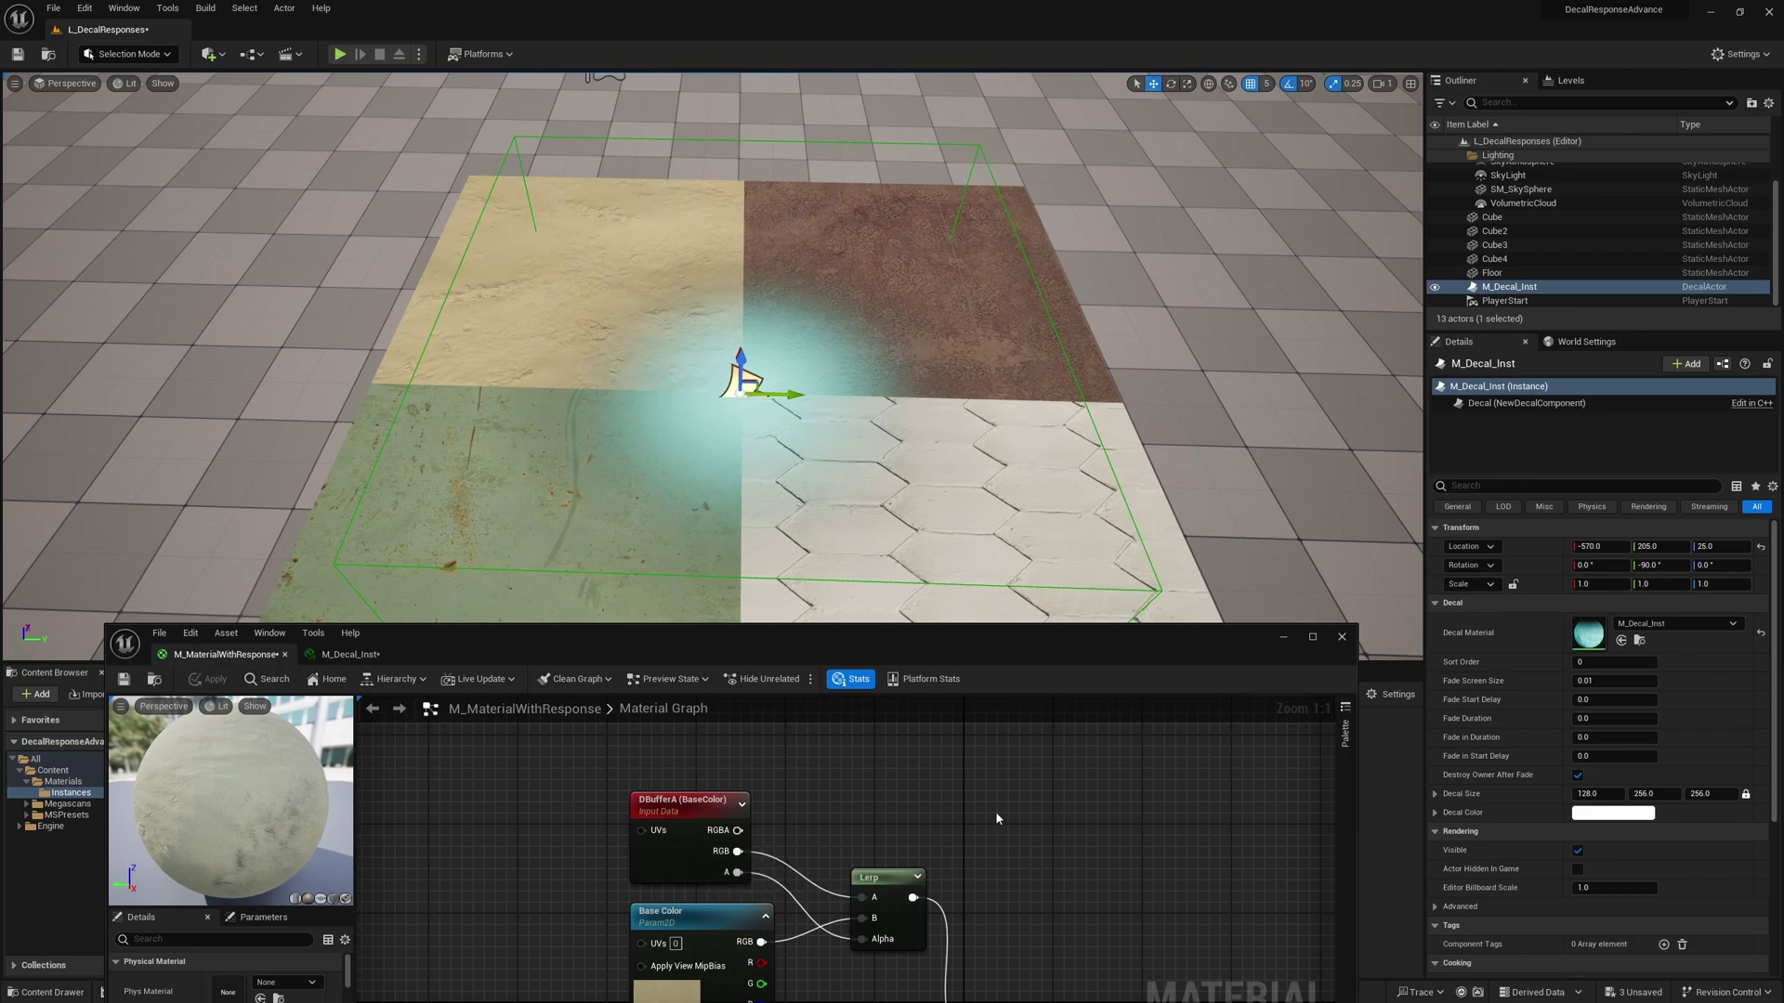
right_drag(997, 812, 984, 856)
- Open M_Decal, connect the Texture Sample's RGB directly to Base Color to bypass the tint Multiply, and apply the change
click(351, 655)
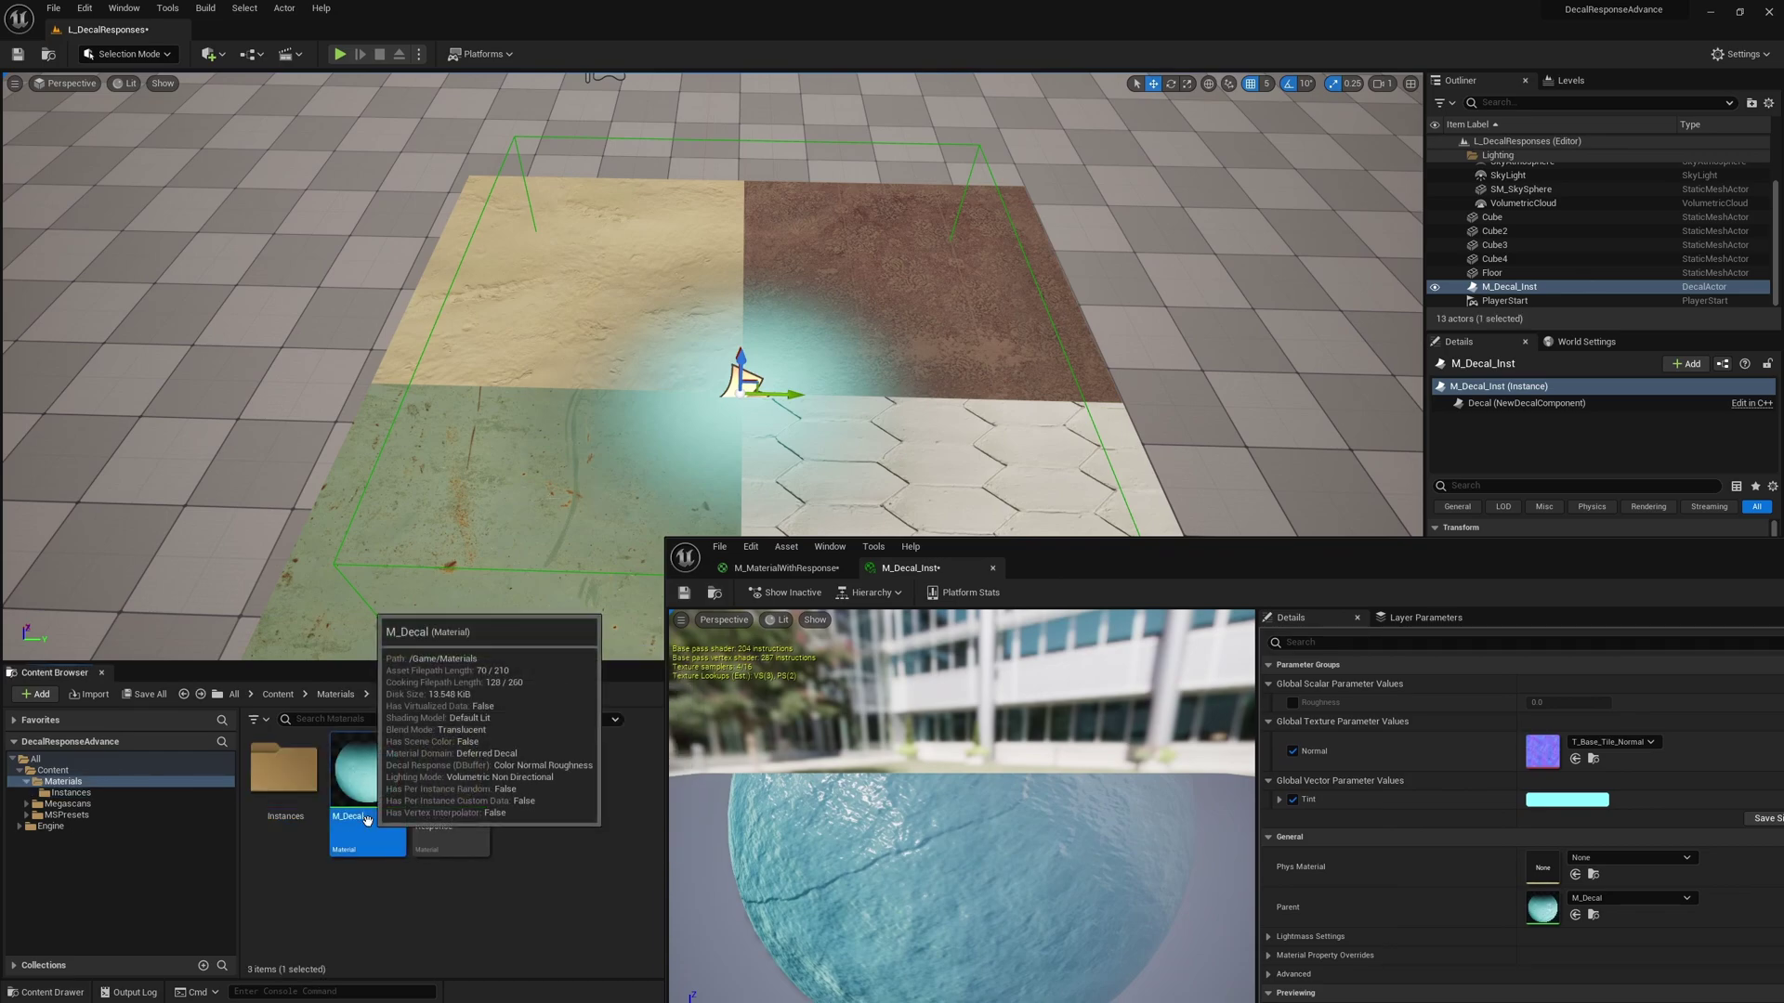
double_click(391, 836)
scroll(1053, 763, up, 2)
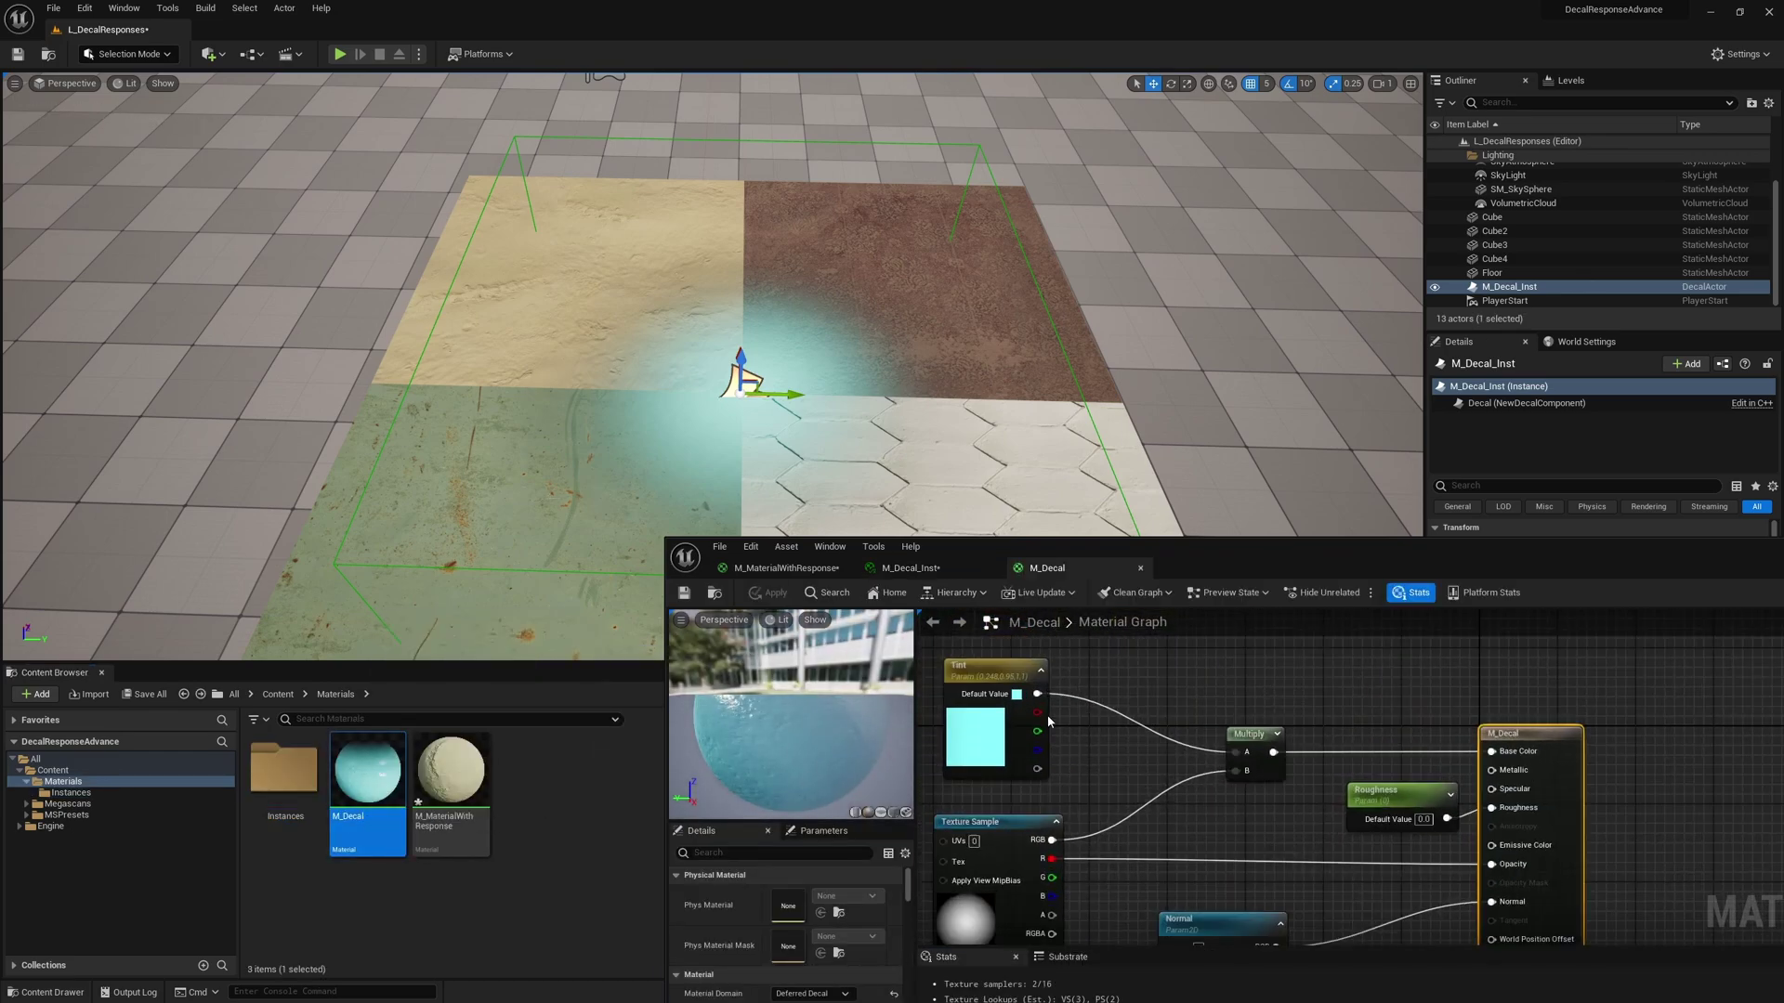
drag(1052, 840, 1518, 759)
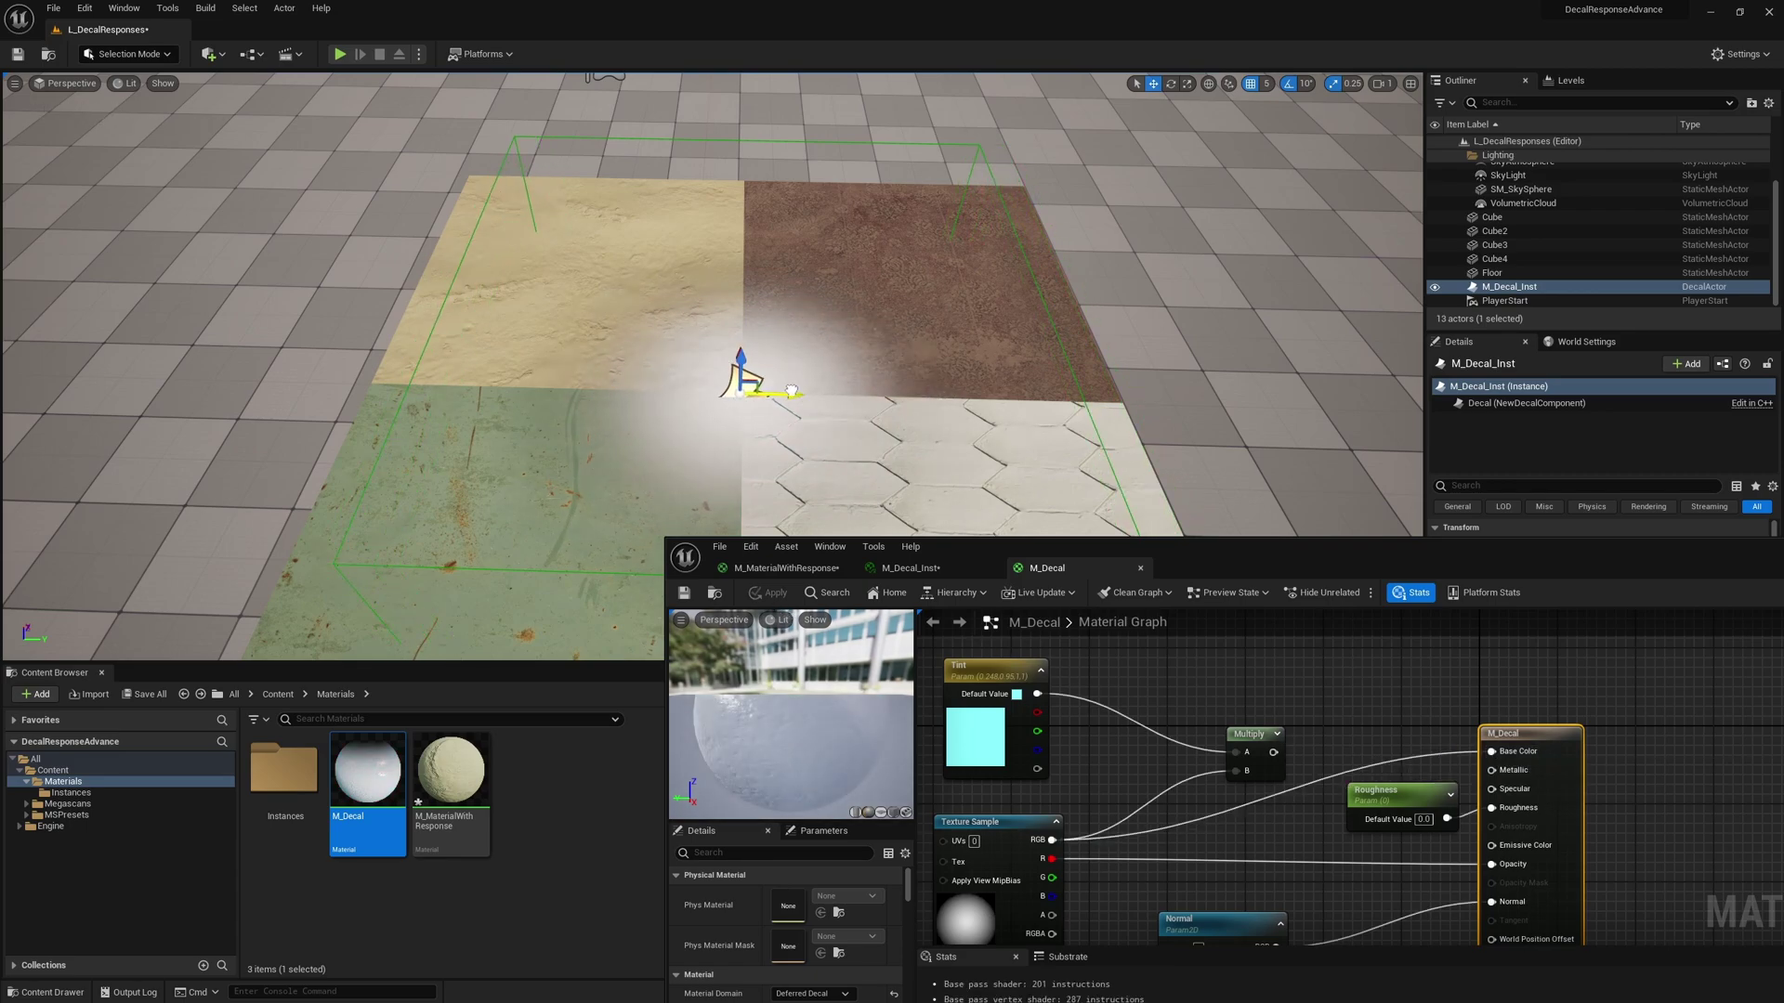
click(937, 570)
- Return to the M_MaterialWithResponse graph and add a Multiply node between DBufferA and the Lerp
click(786, 568)
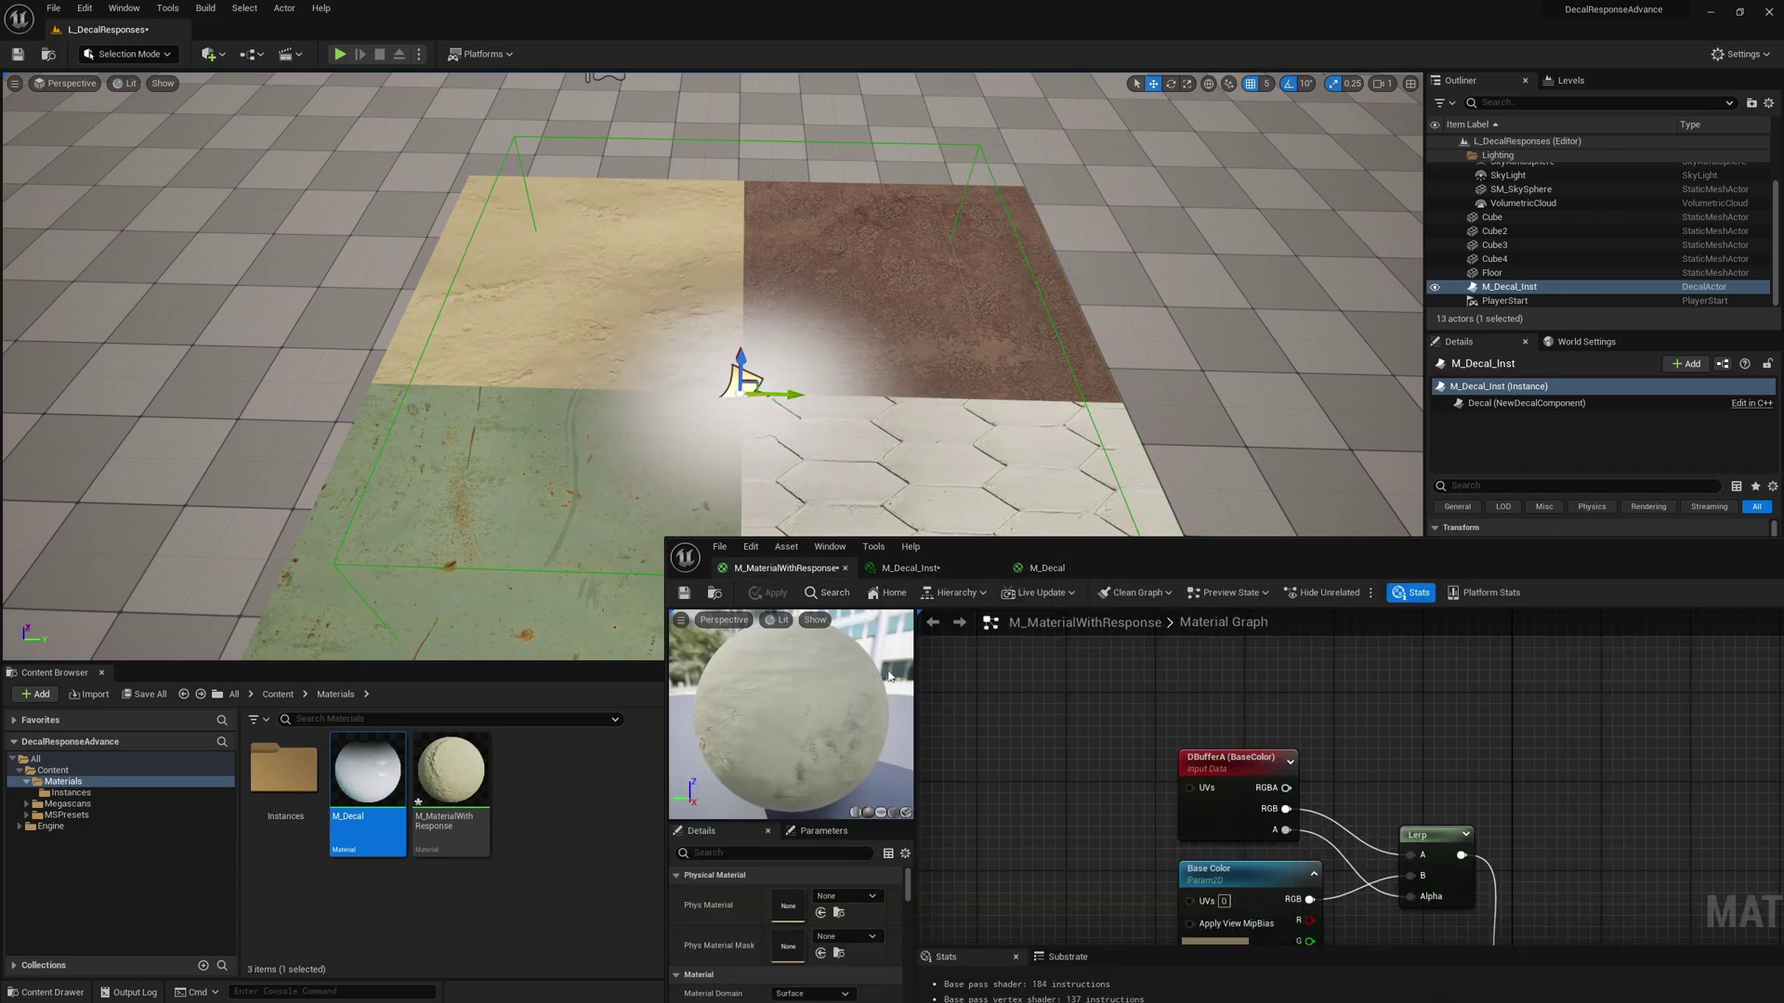
scroll(1243, 786, up, 3)
right_drag(1227, 736, 1196, 761)
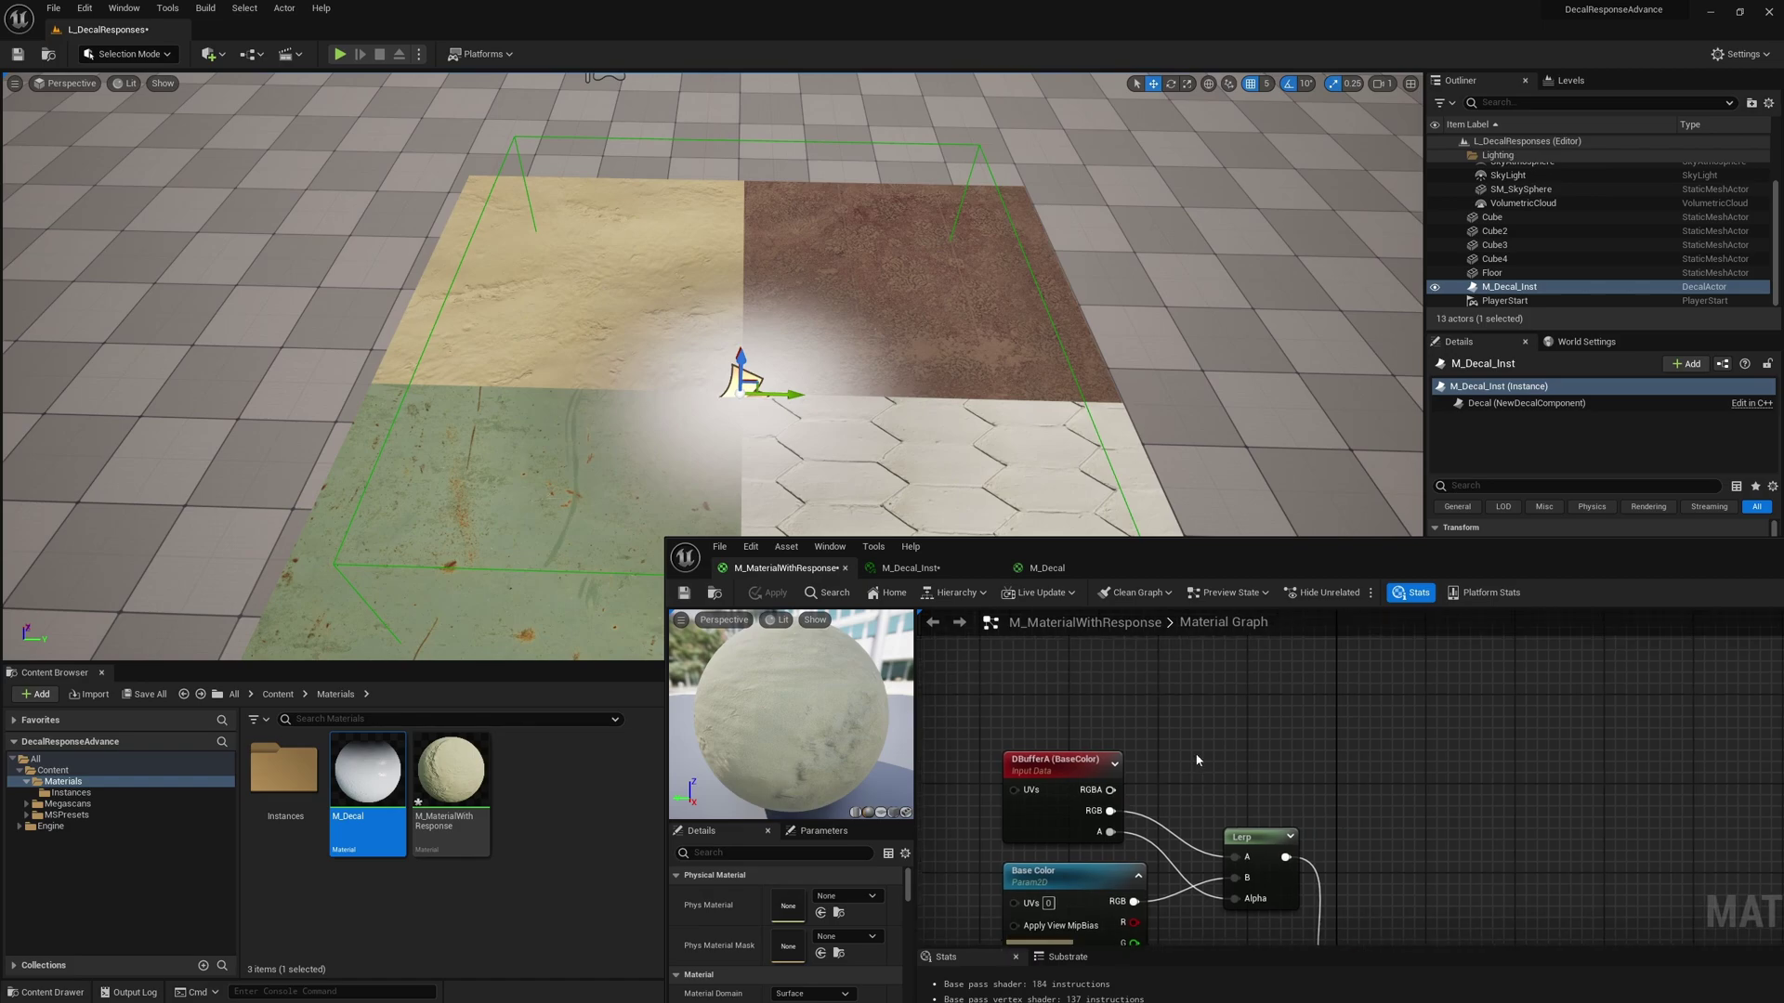
key(m)
click(1150, 734)
- Add a three-component constant above DBufferA and convert it to a parameter named Decal Tint
right_drag(1124, 702, 1147, 756)
key(3)
click(1025, 661)
right_click(1067, 697)
click(1138, 712)
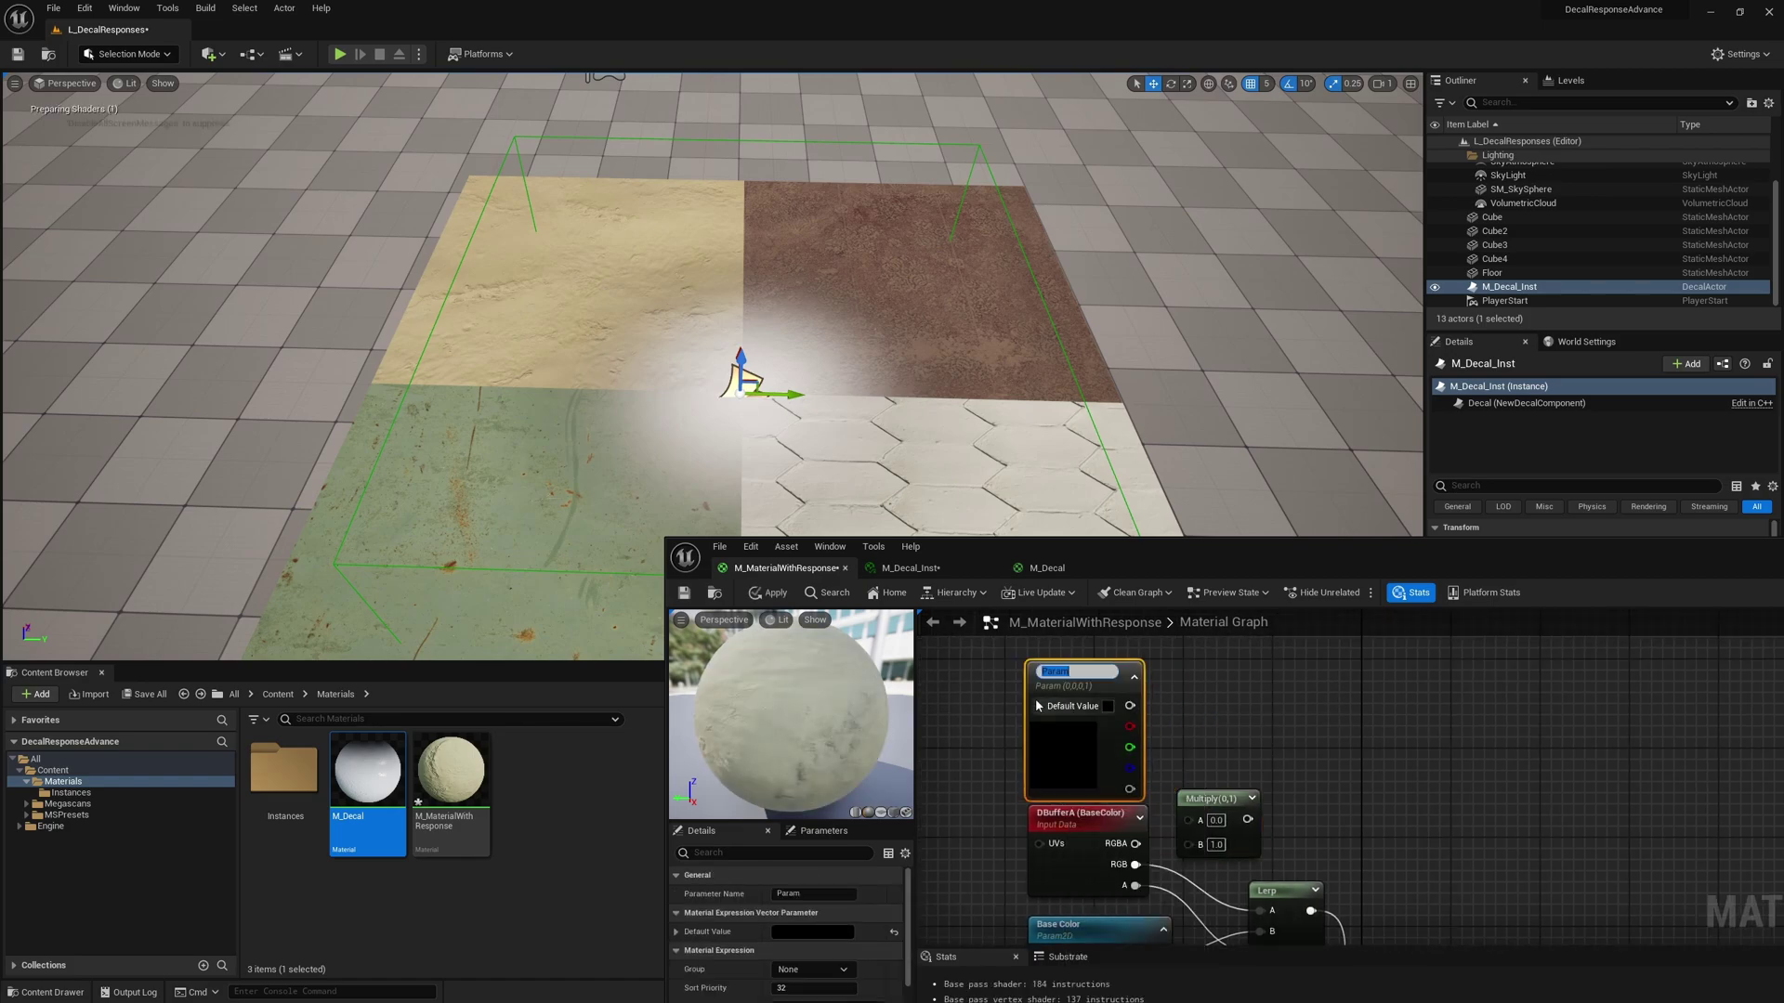
text(Decal Tint)
- Set Decal Tint's default to white and feed its product with DBufferA RGB into the Lerp's A input
click(807, 932)
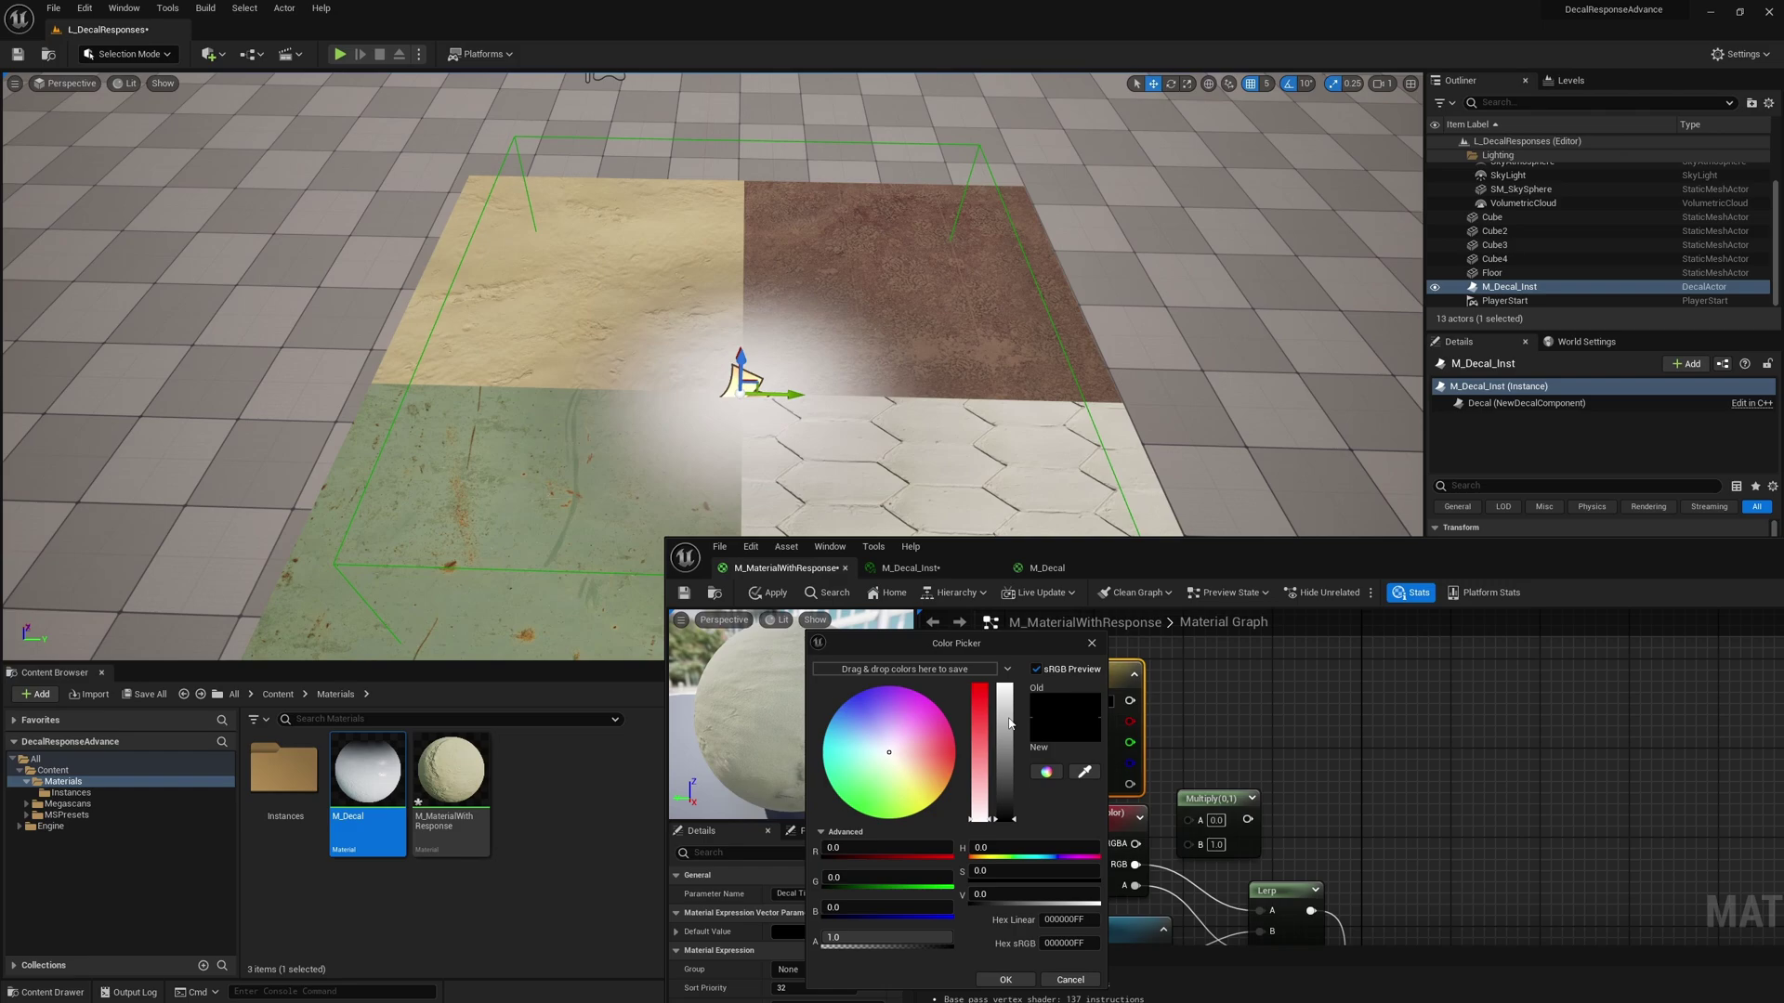
drag(1010, 724, 1005, 686)
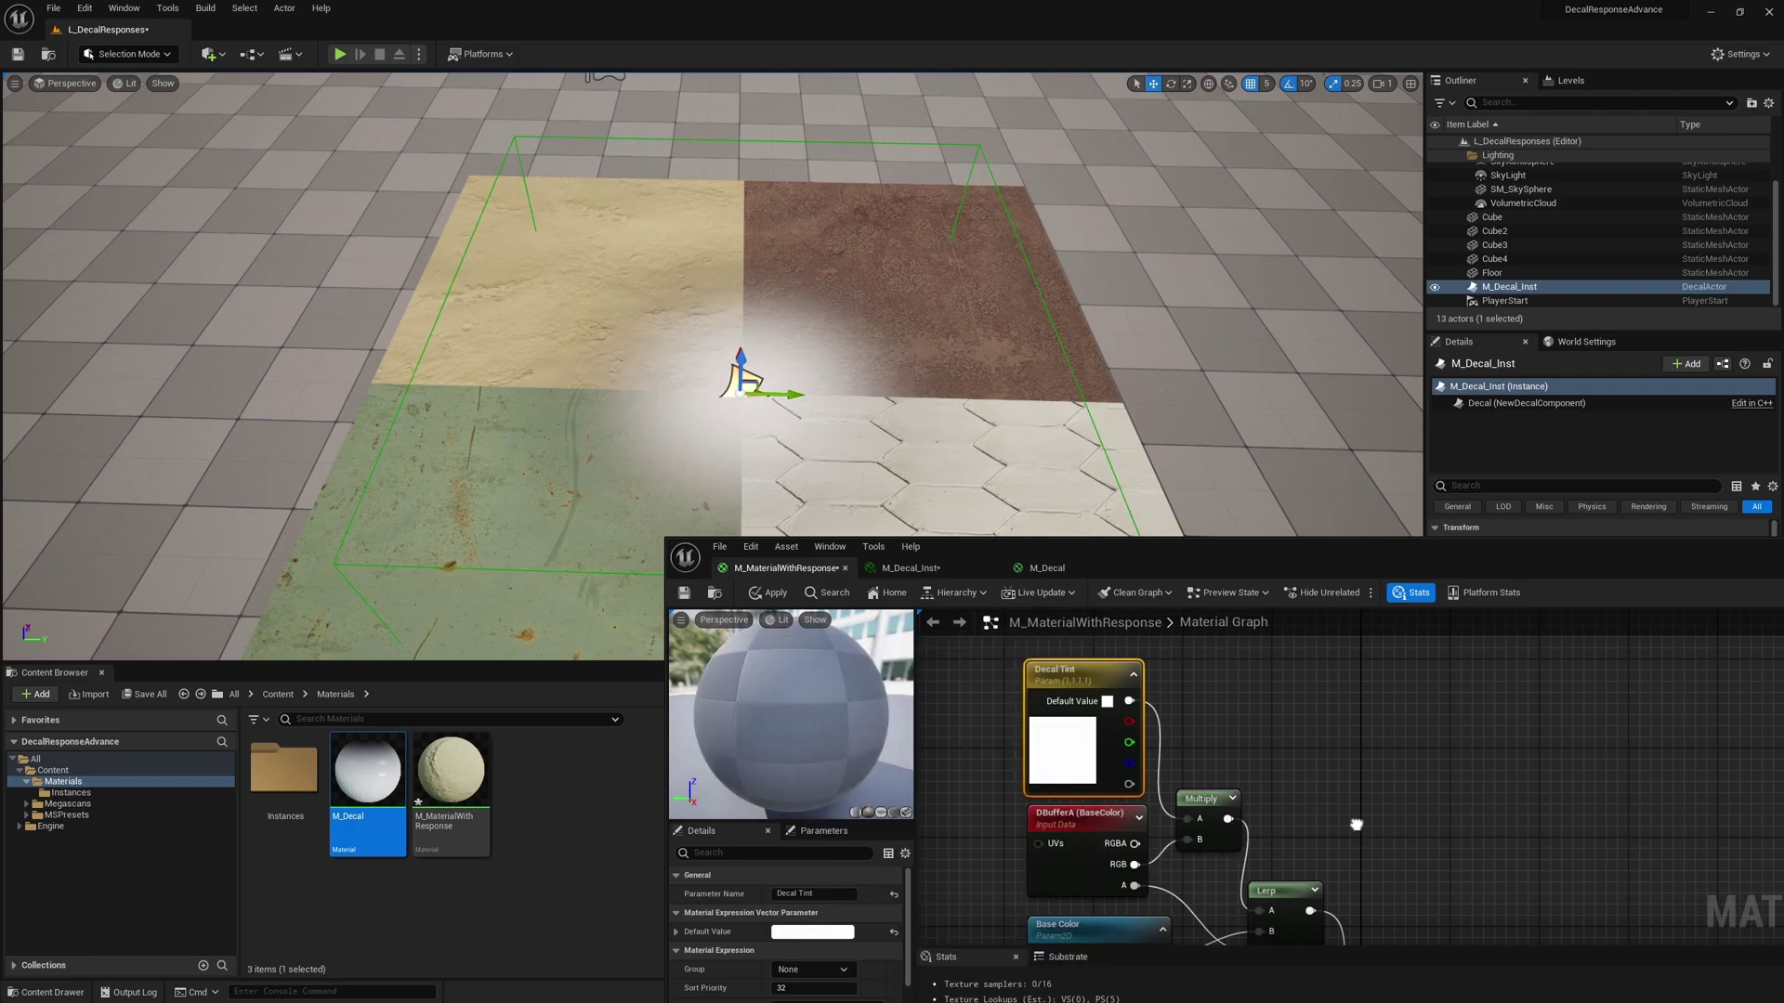
right_drag(1288, 838, 1193, 759)
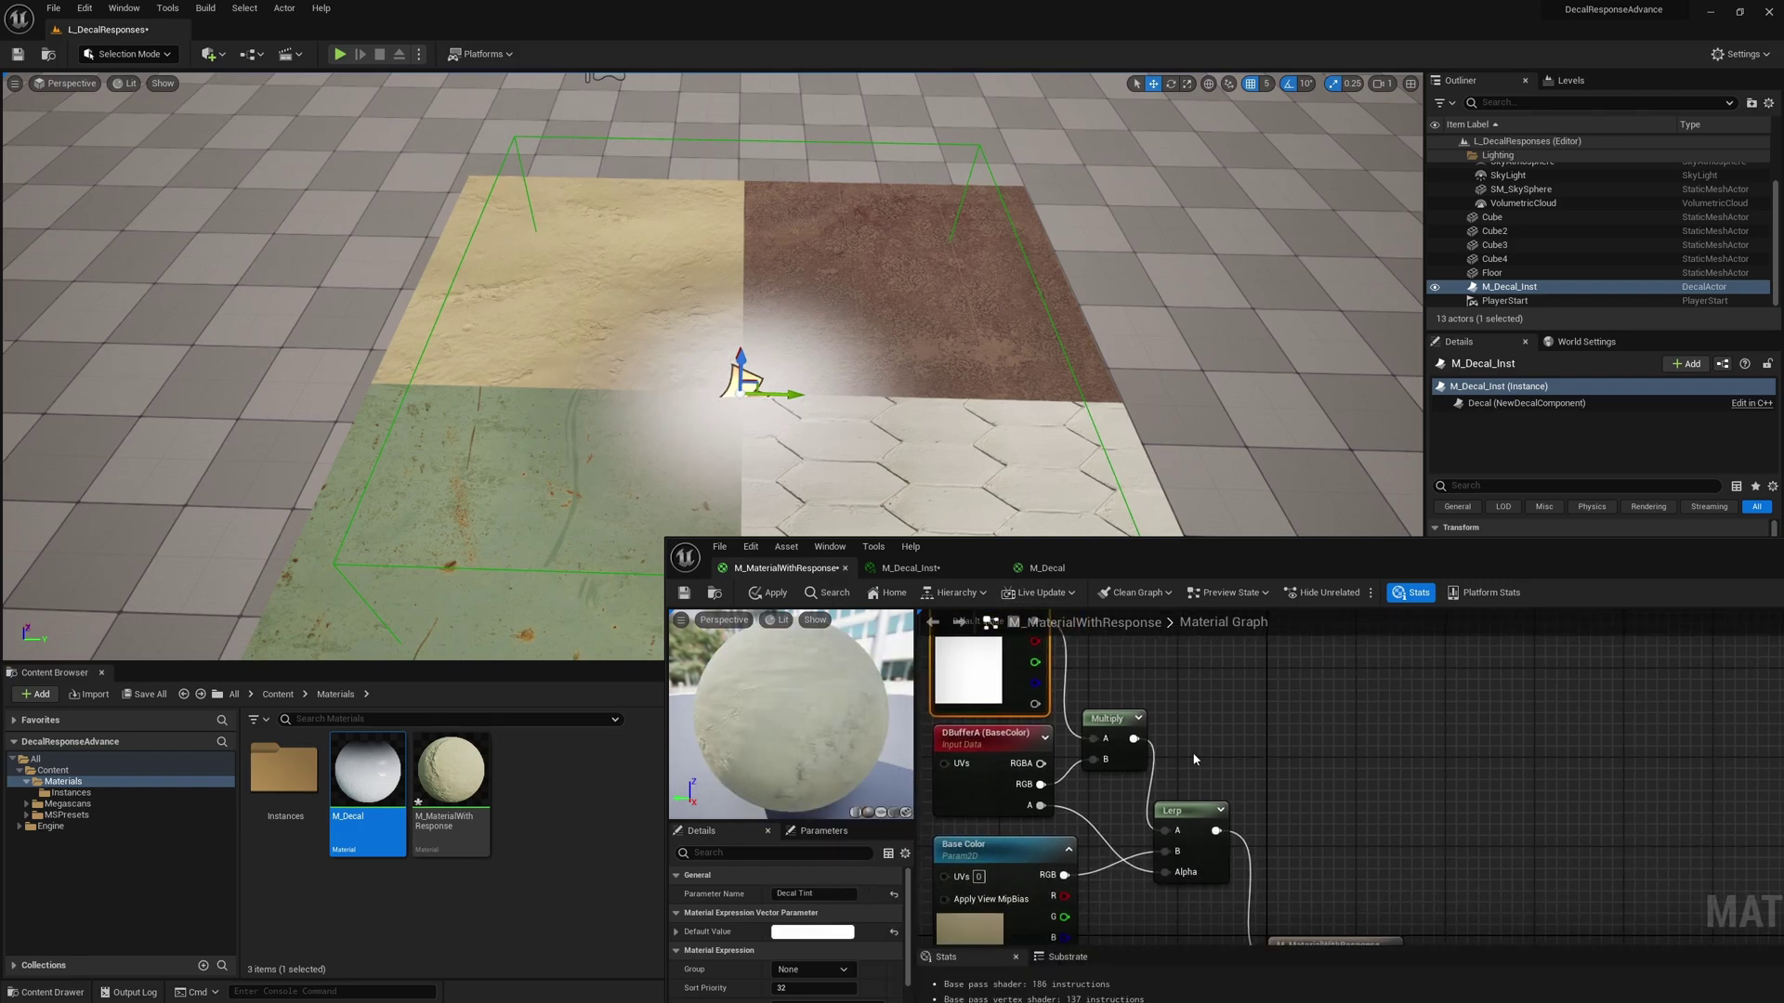
- Set the Decal Tint of MI_MaterialWithResponse_1 to pink (hex sRGB FFA4CCFF) and shift the decal toward the sand tile
drag(801, 393, 796, 394)
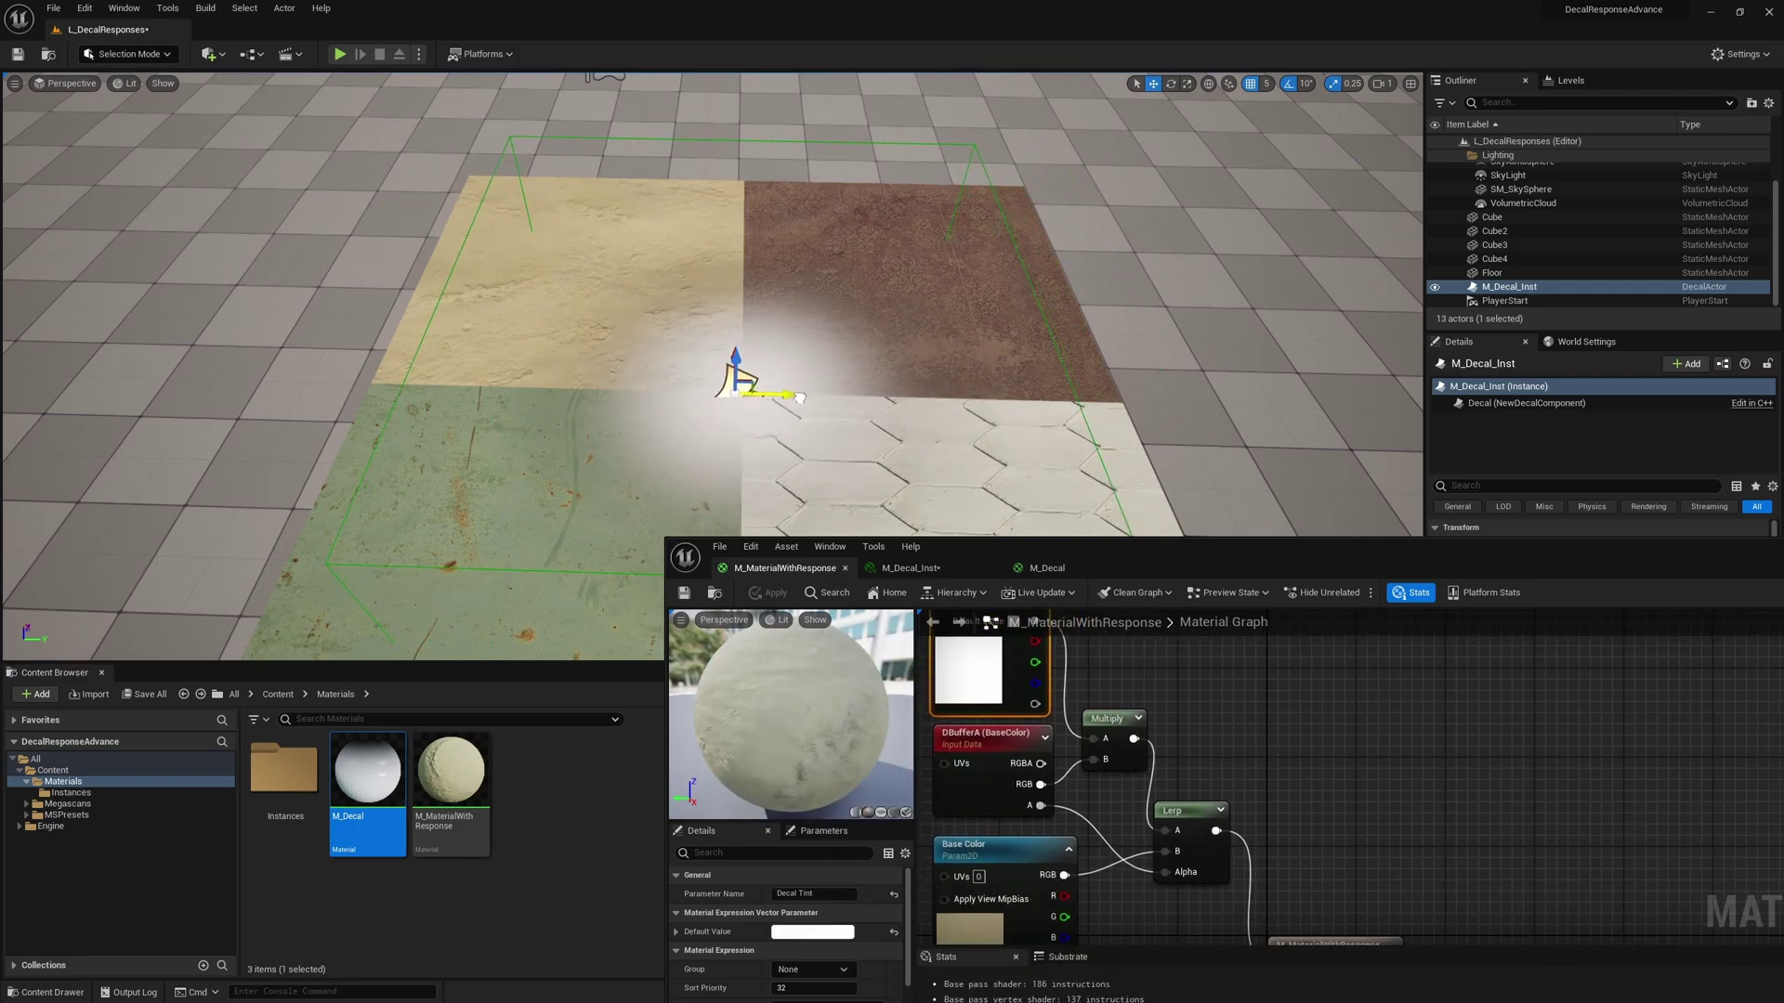
double_click(290, 790)
click(383, 801)
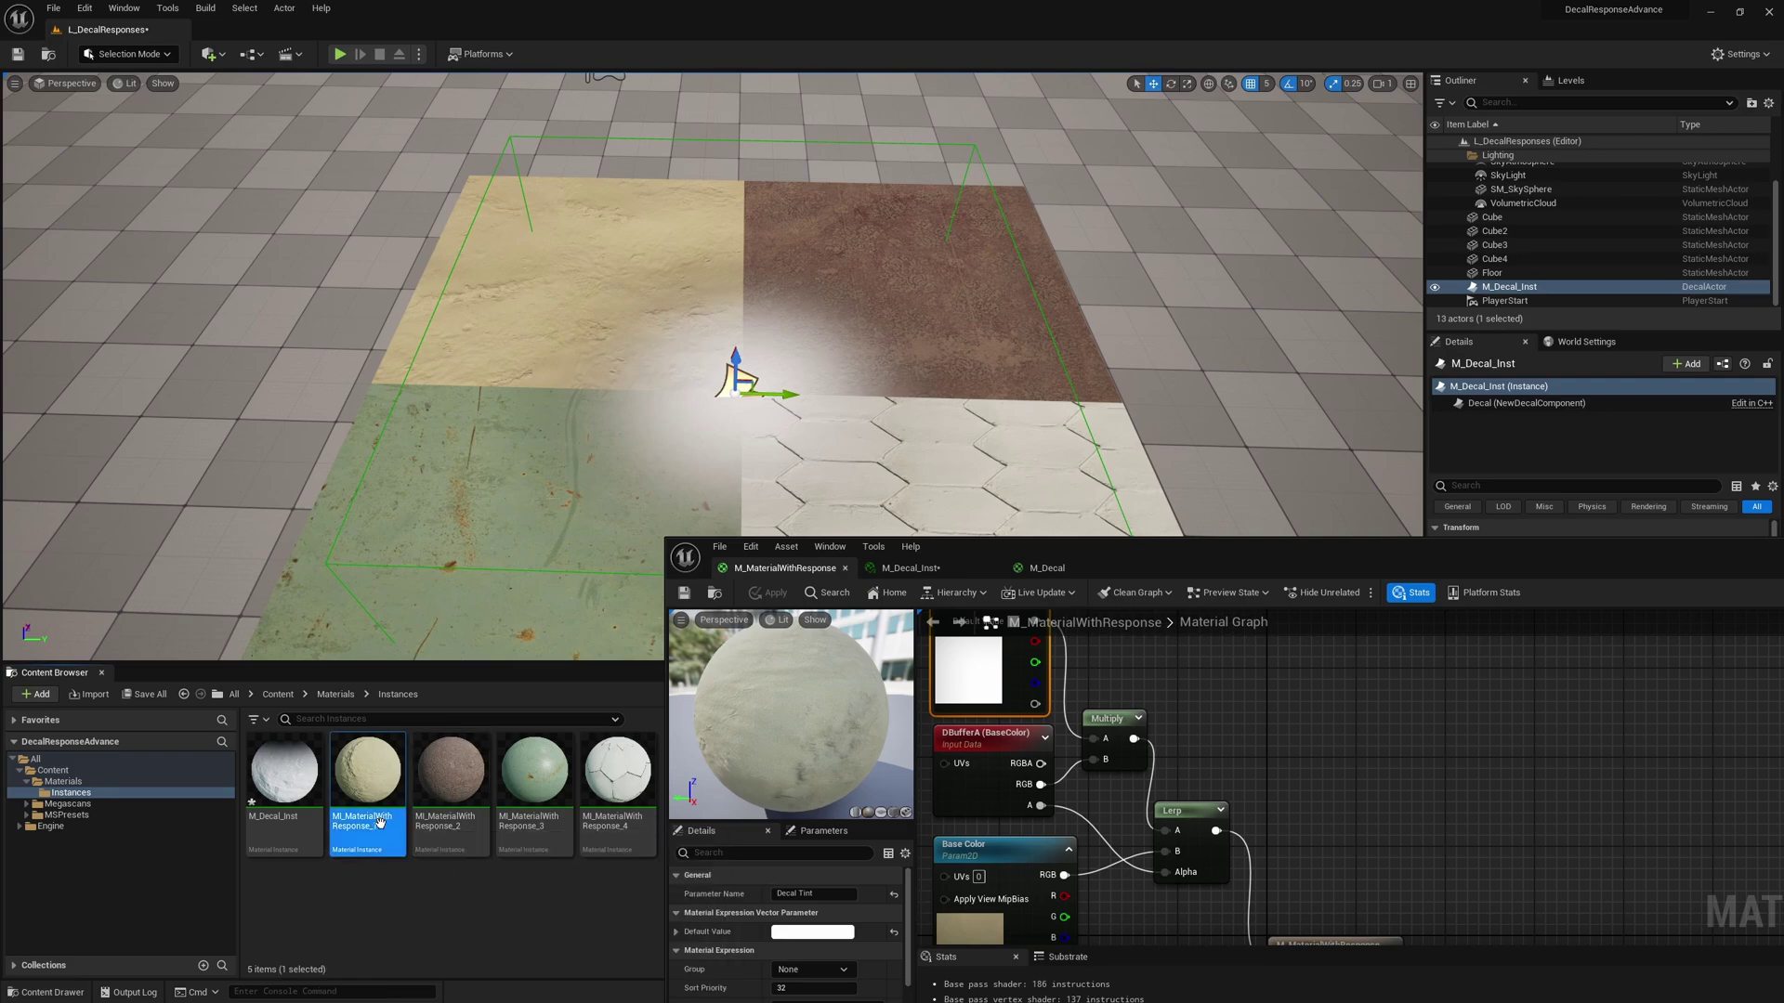
double_click(397, 808)
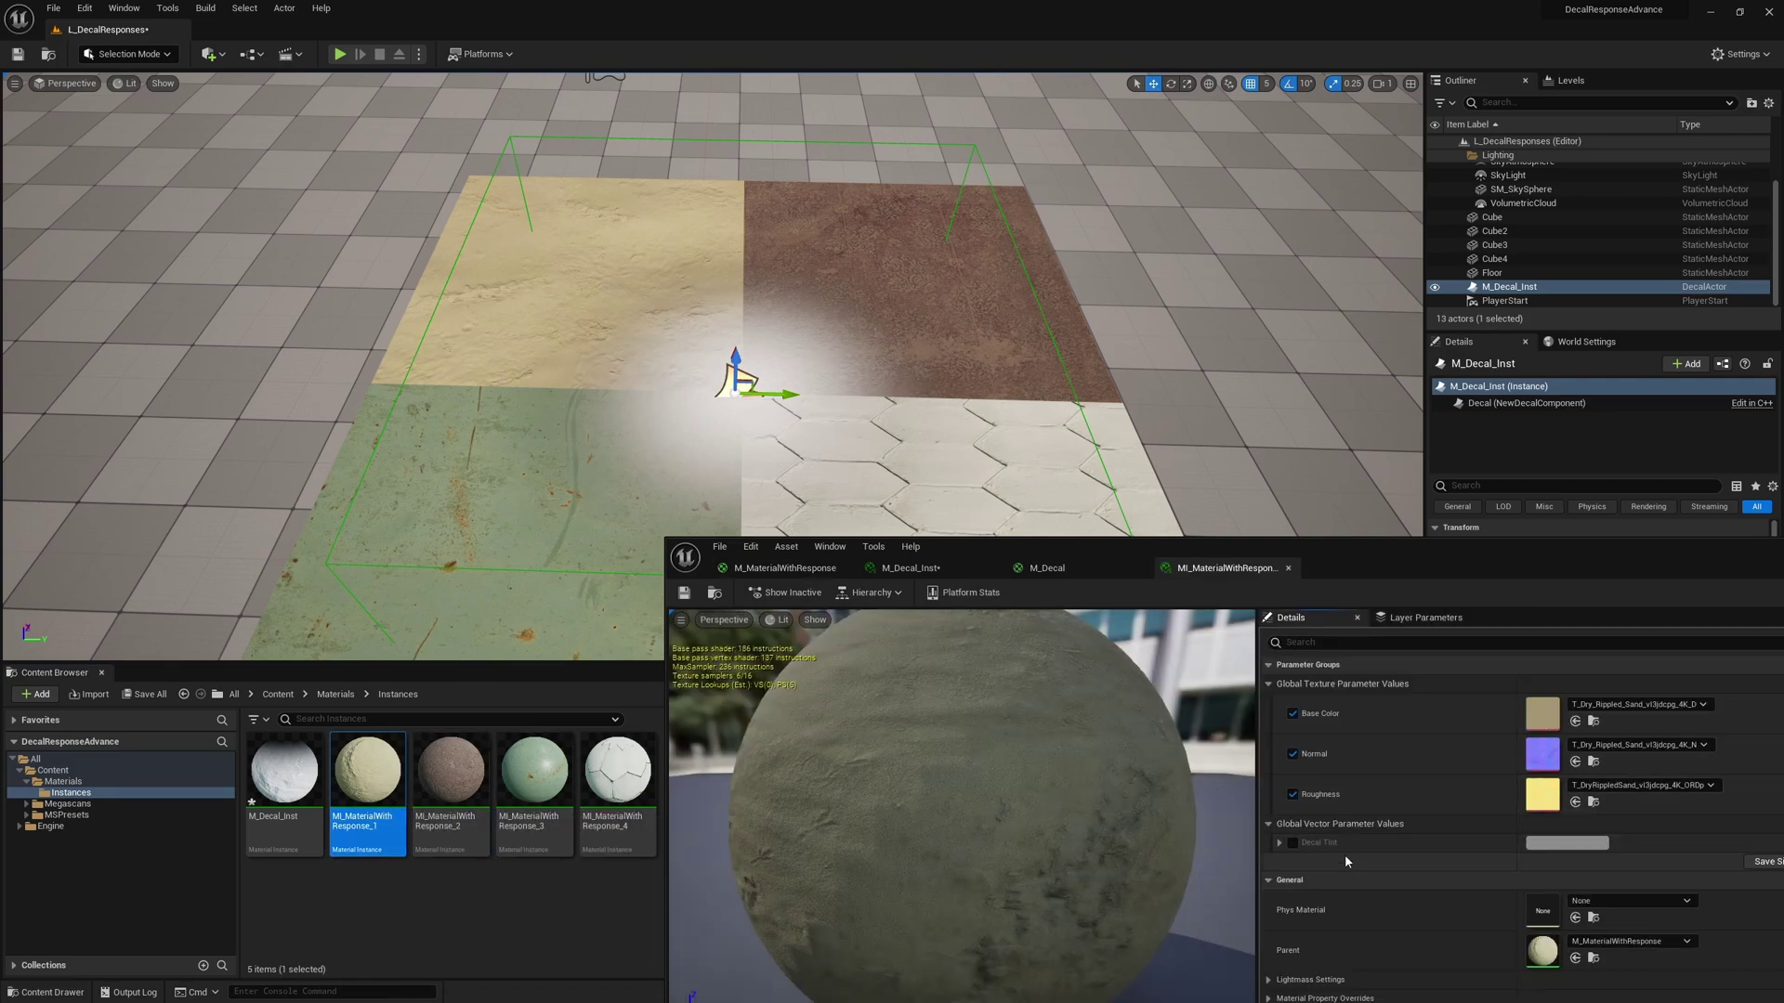
click(1569, 844)
mouse_move(1388, 758)
mouse_down()
mouse_move(1380, 725)
mouse_move(1396, 743)
mouse_move(1329, 785)
mouse_move(1400, 740)
mouse_up()
mouse_move(782, 399)
mouse_down()
mouse_move(893, 399)
mouse_move(758, 399)
mouse_up()
right_drag(757, 400, 1022, 409)
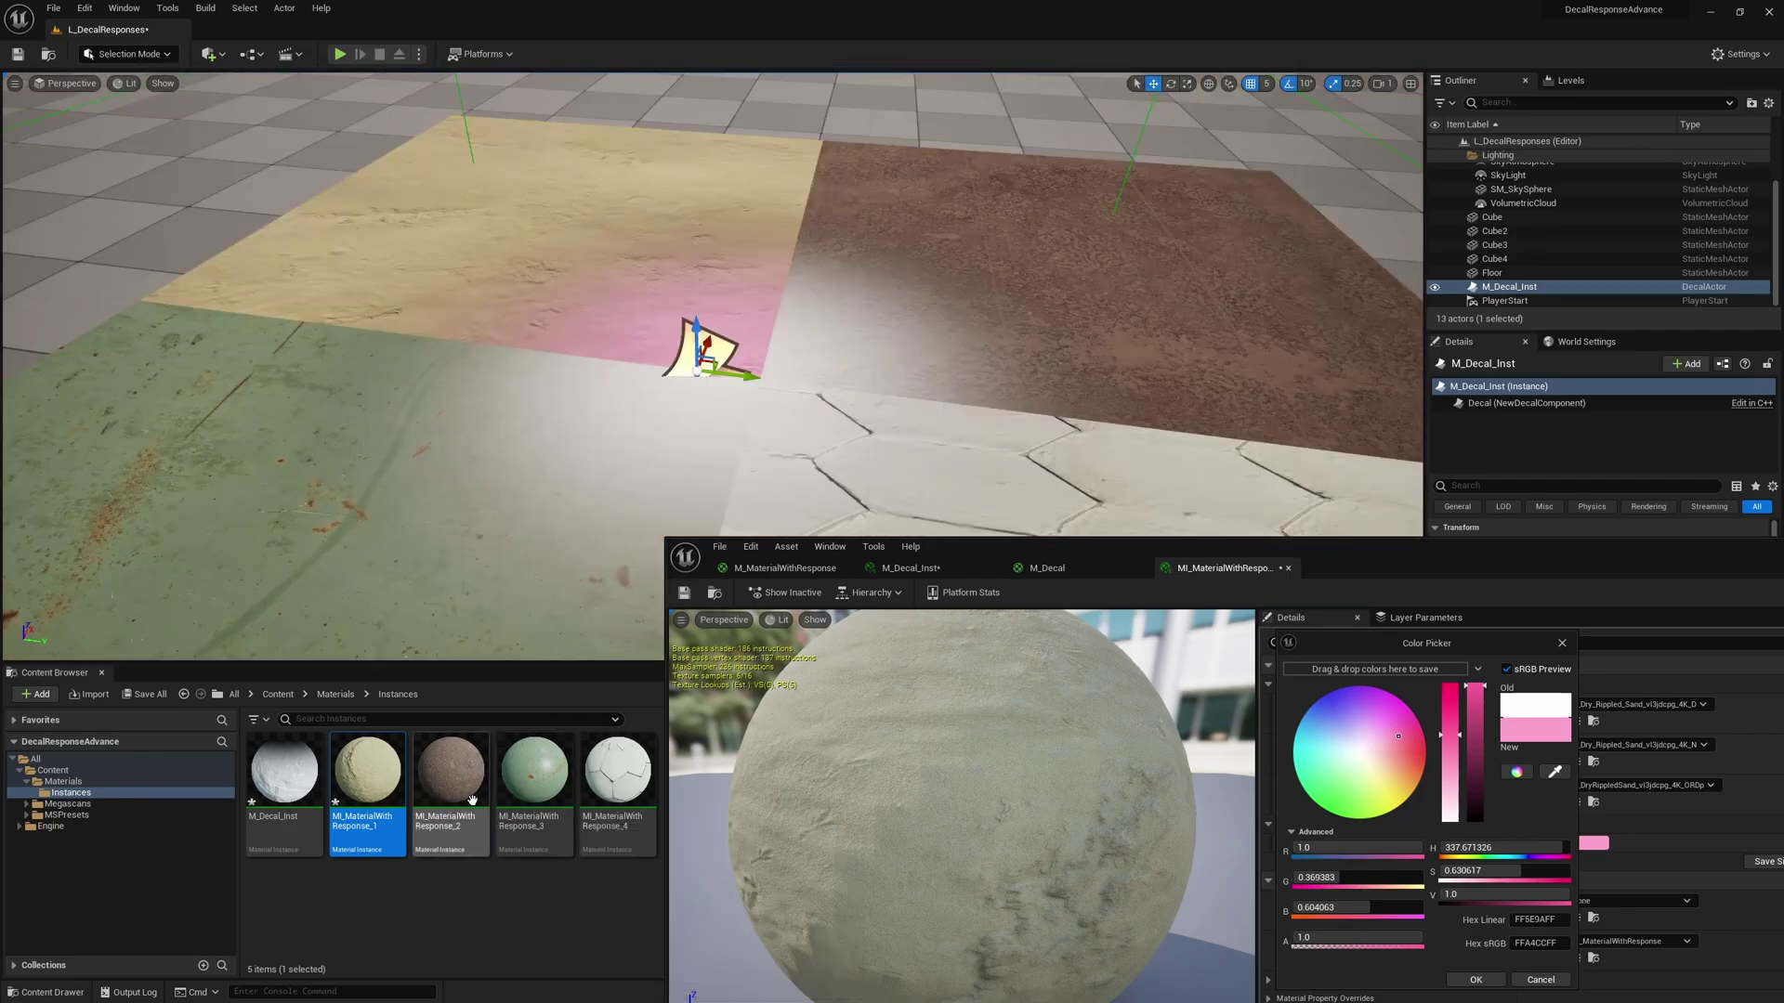
- Darken the Decal Tint of MI_MaterialWithResponse_2 to grey and shift the decal back toward the brown tile
double_click(472, 799)
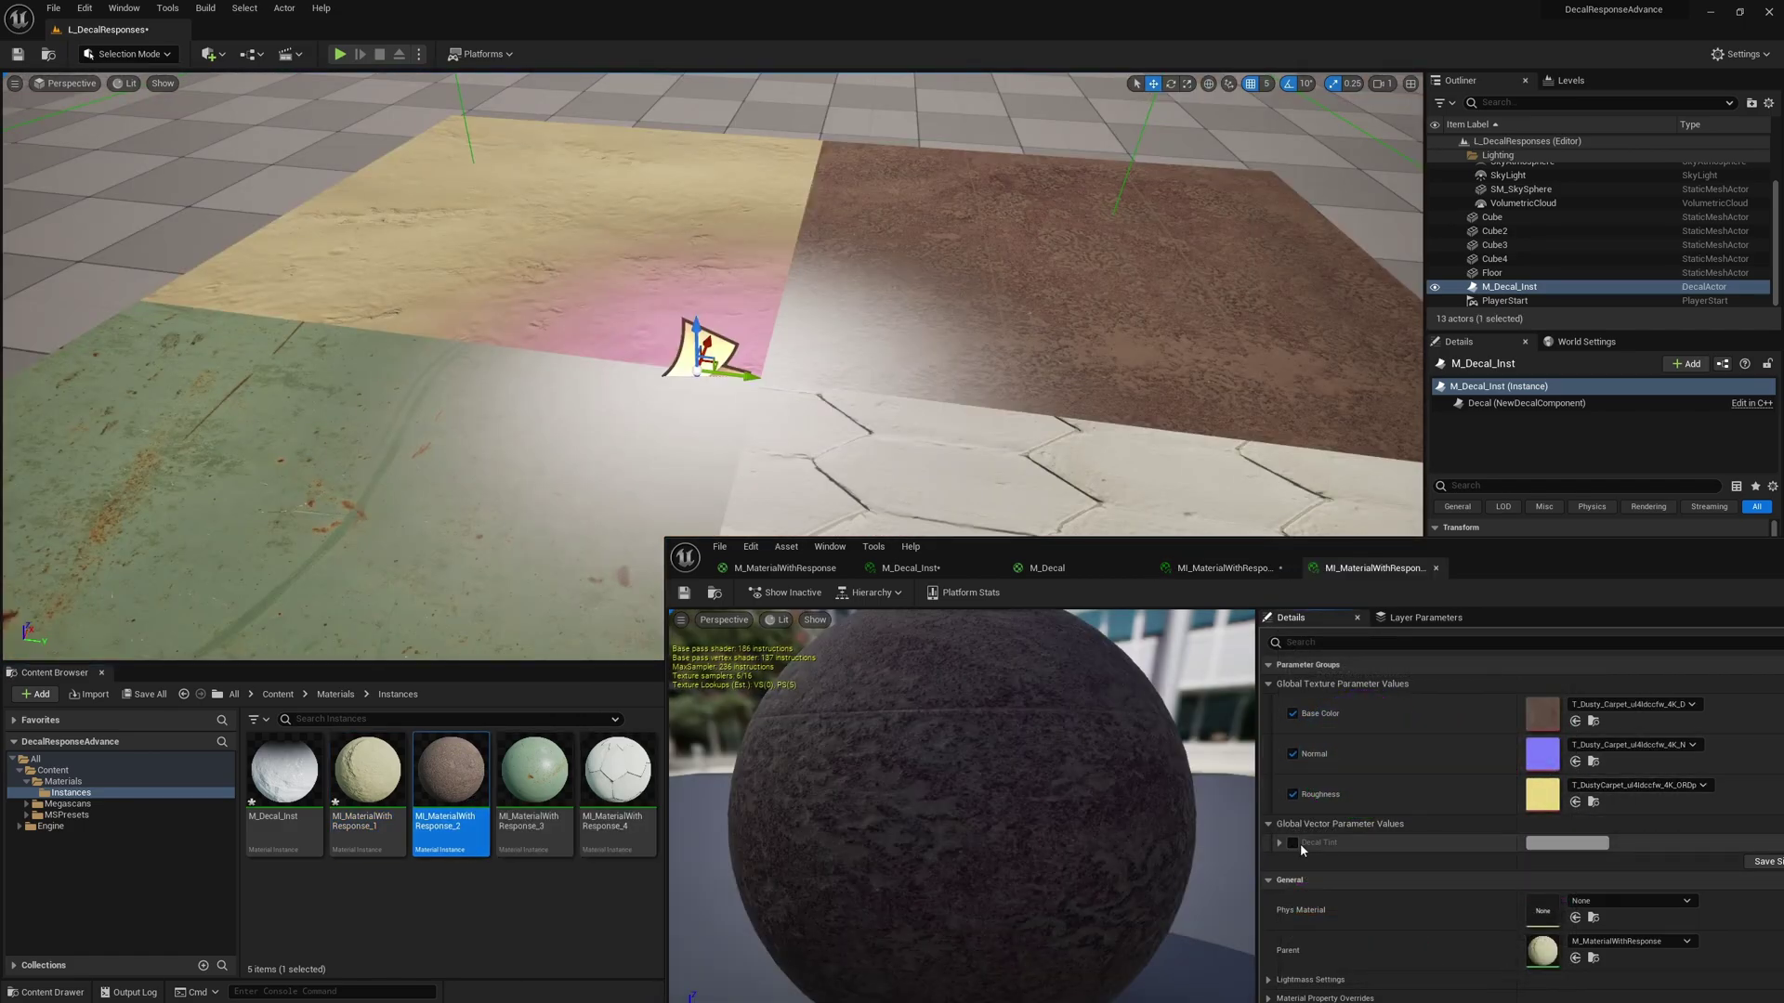
click(1587, 843)
drag(1484, 720, 1478, 780)
drag(751, 379, 846, 397)
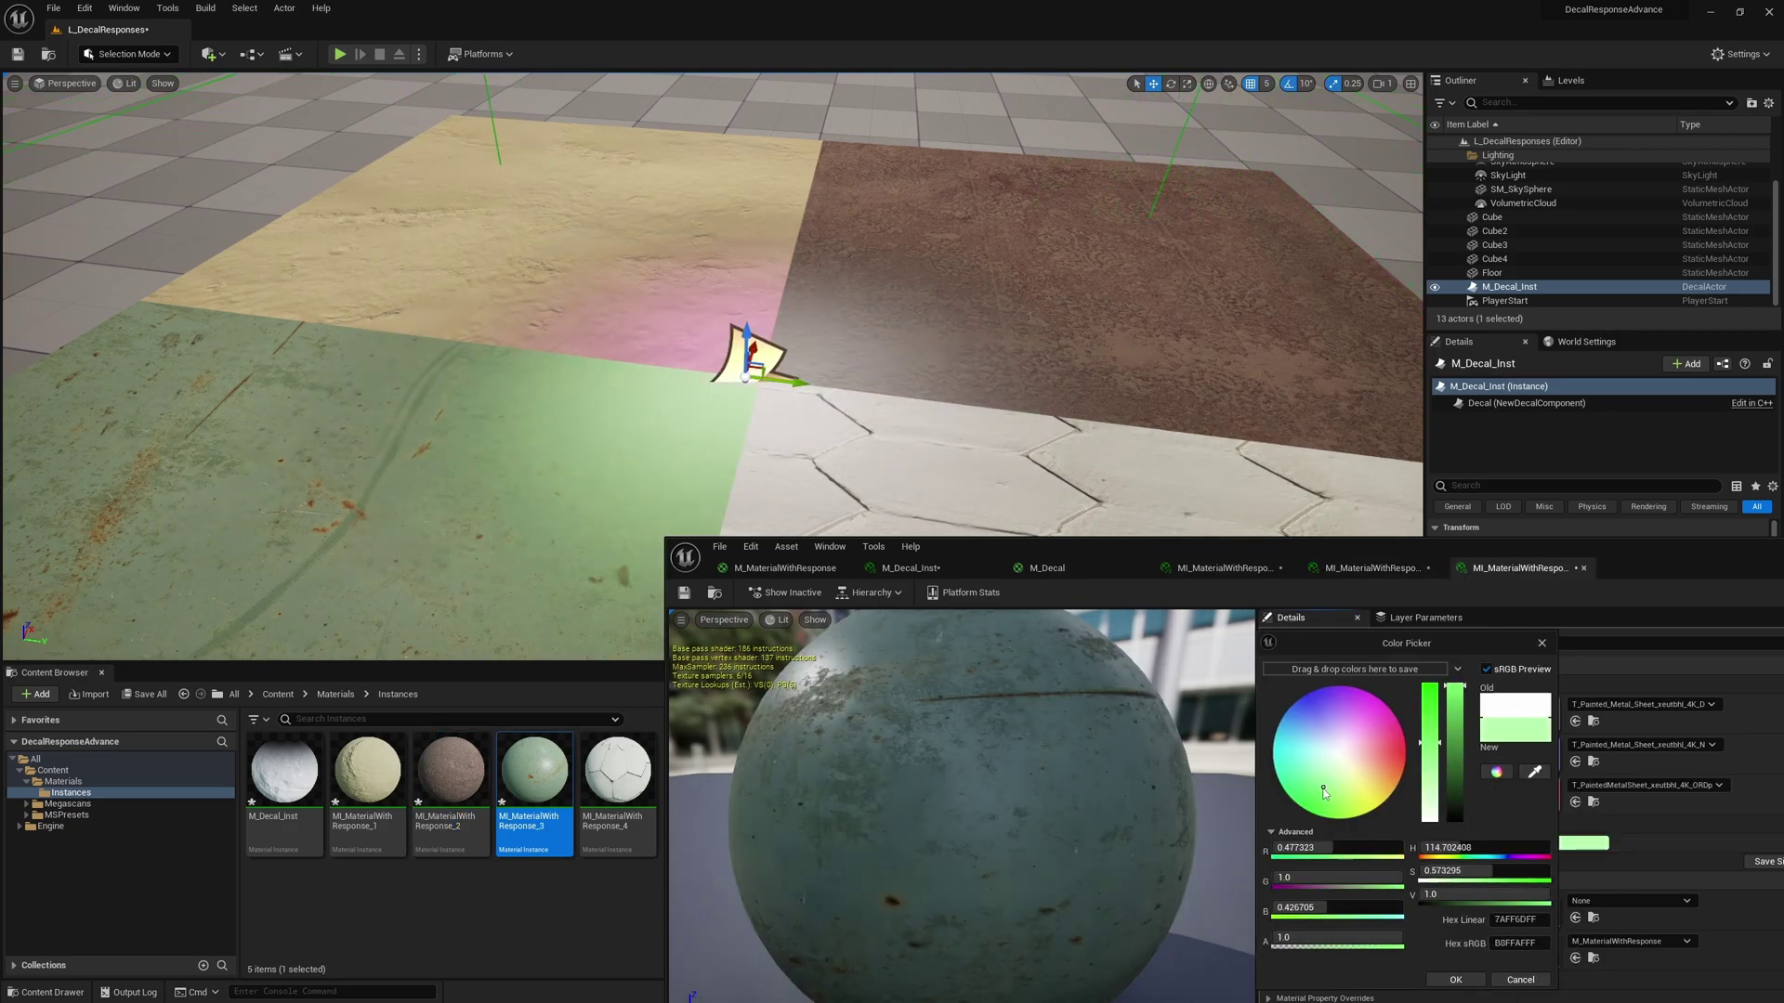
- Set the Decal Tint of MI_MaterialWithResponse_3 to light green (hex sRGB 89FFAEFF) and return to the M_MaterialWithResponse graph
drag(1310, 790, 1305, 795)
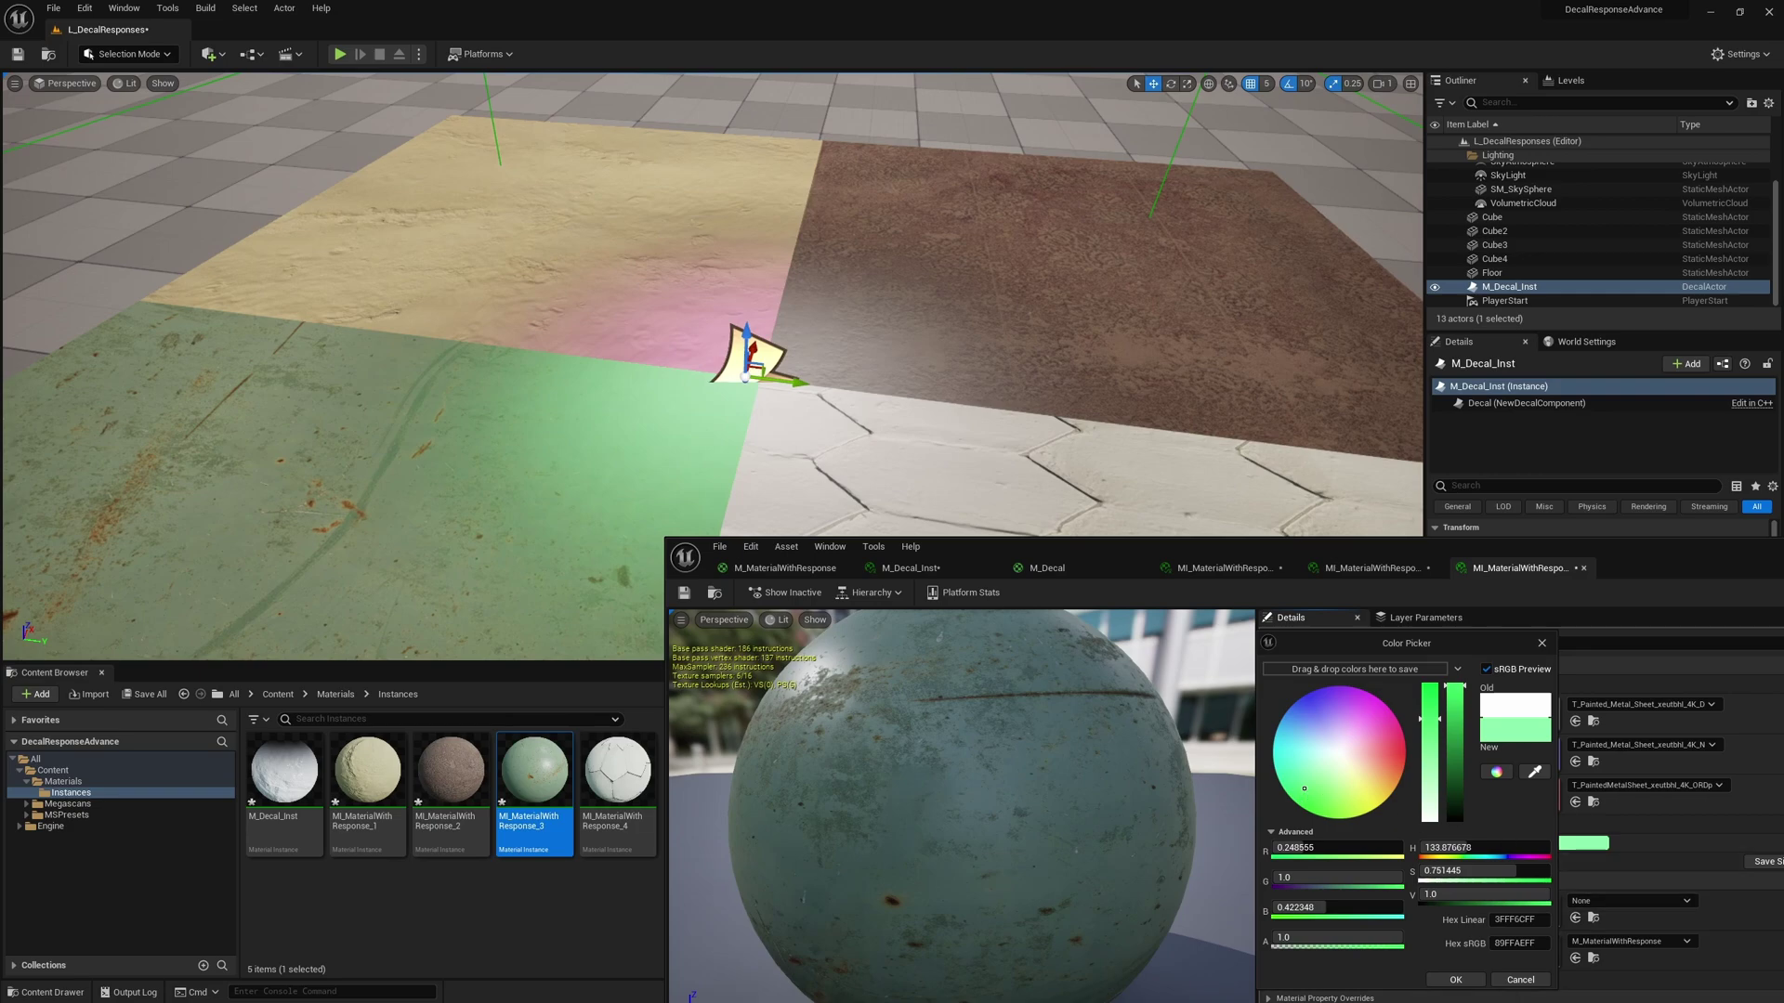
click(1456, 980)
click(785, 568)
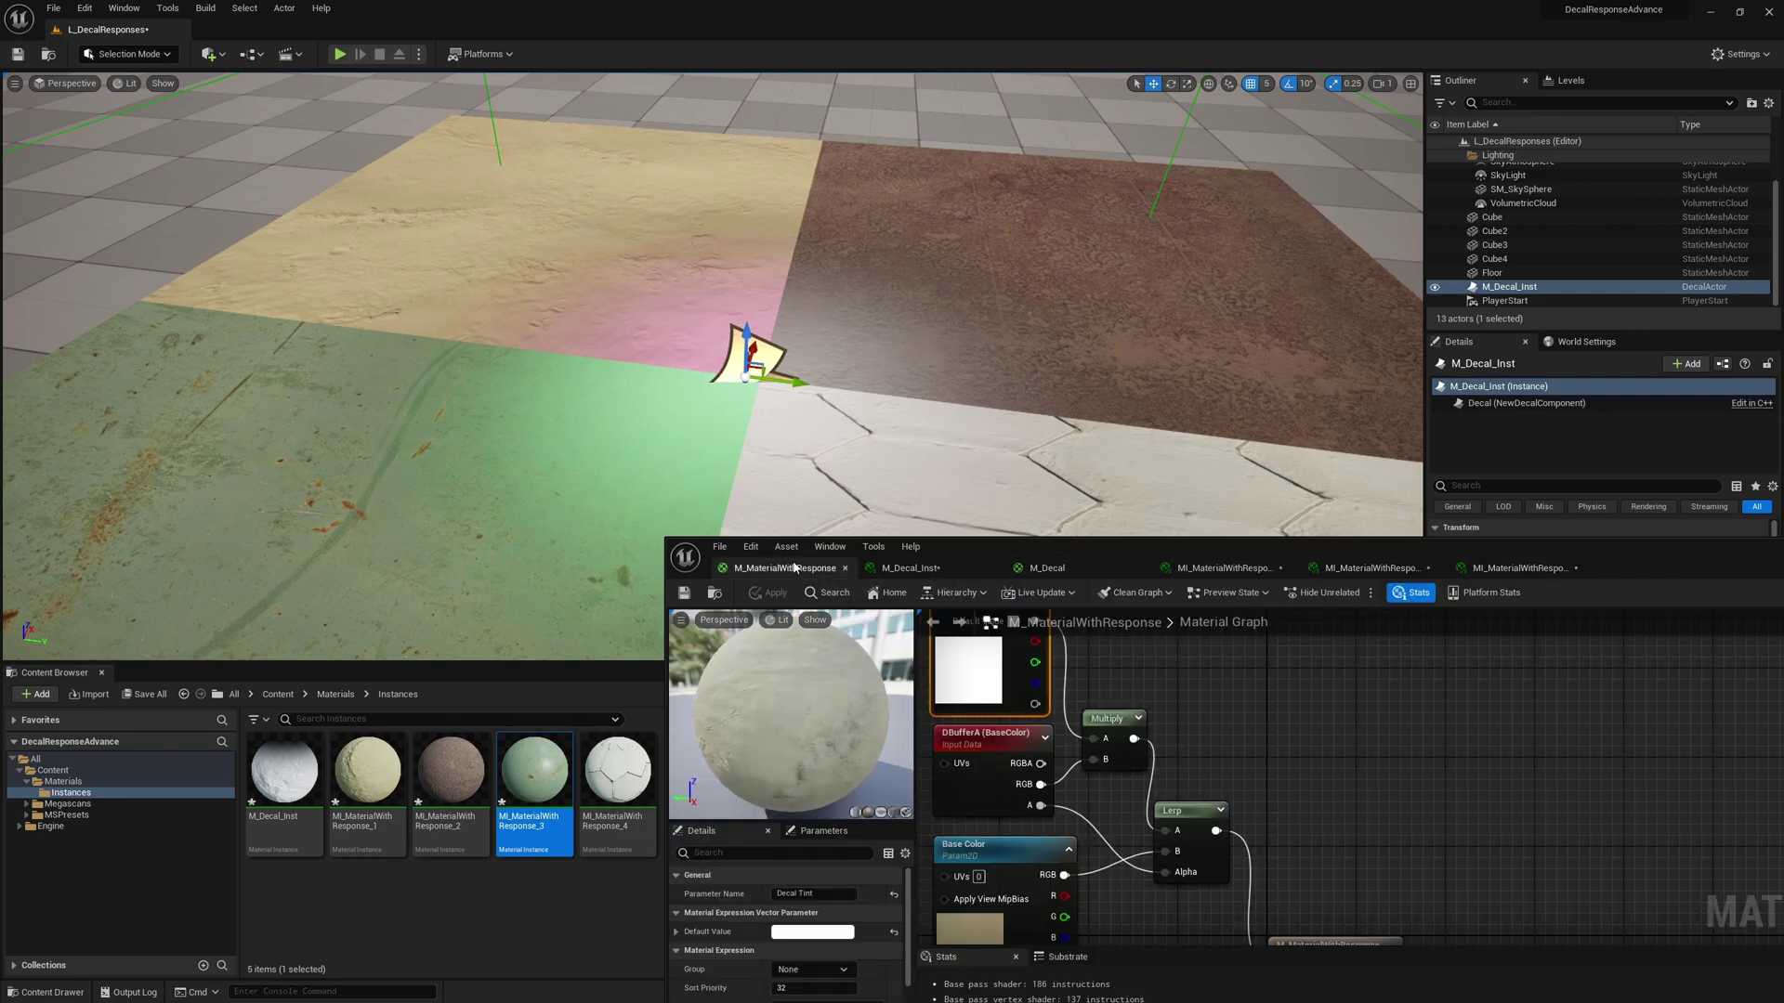
scroll(1226, 804, up, 3)
right_drag(1226, 804, 1251, 901)
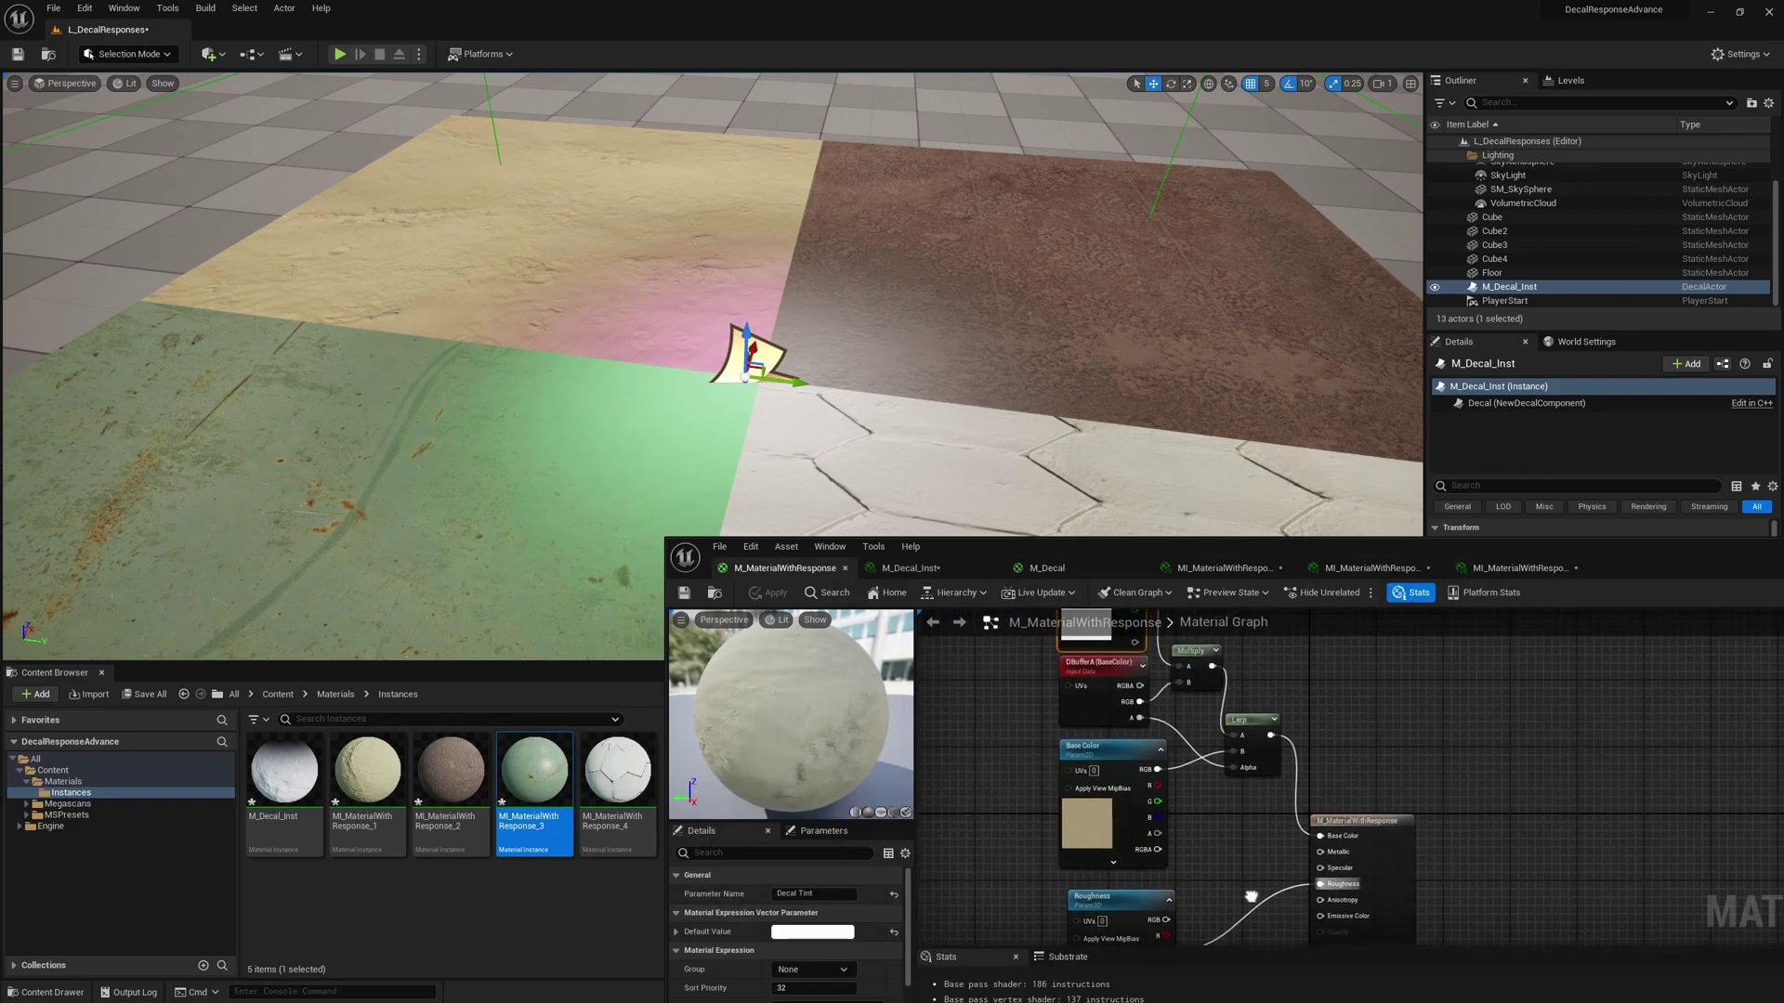
- Copy the DBufferA node to below the Roughness texture node and set the copy's DBuffer Texture to DBufferC (Roughness)
click(1082, 708)
right_drag(1138, 799, 1132, 677)
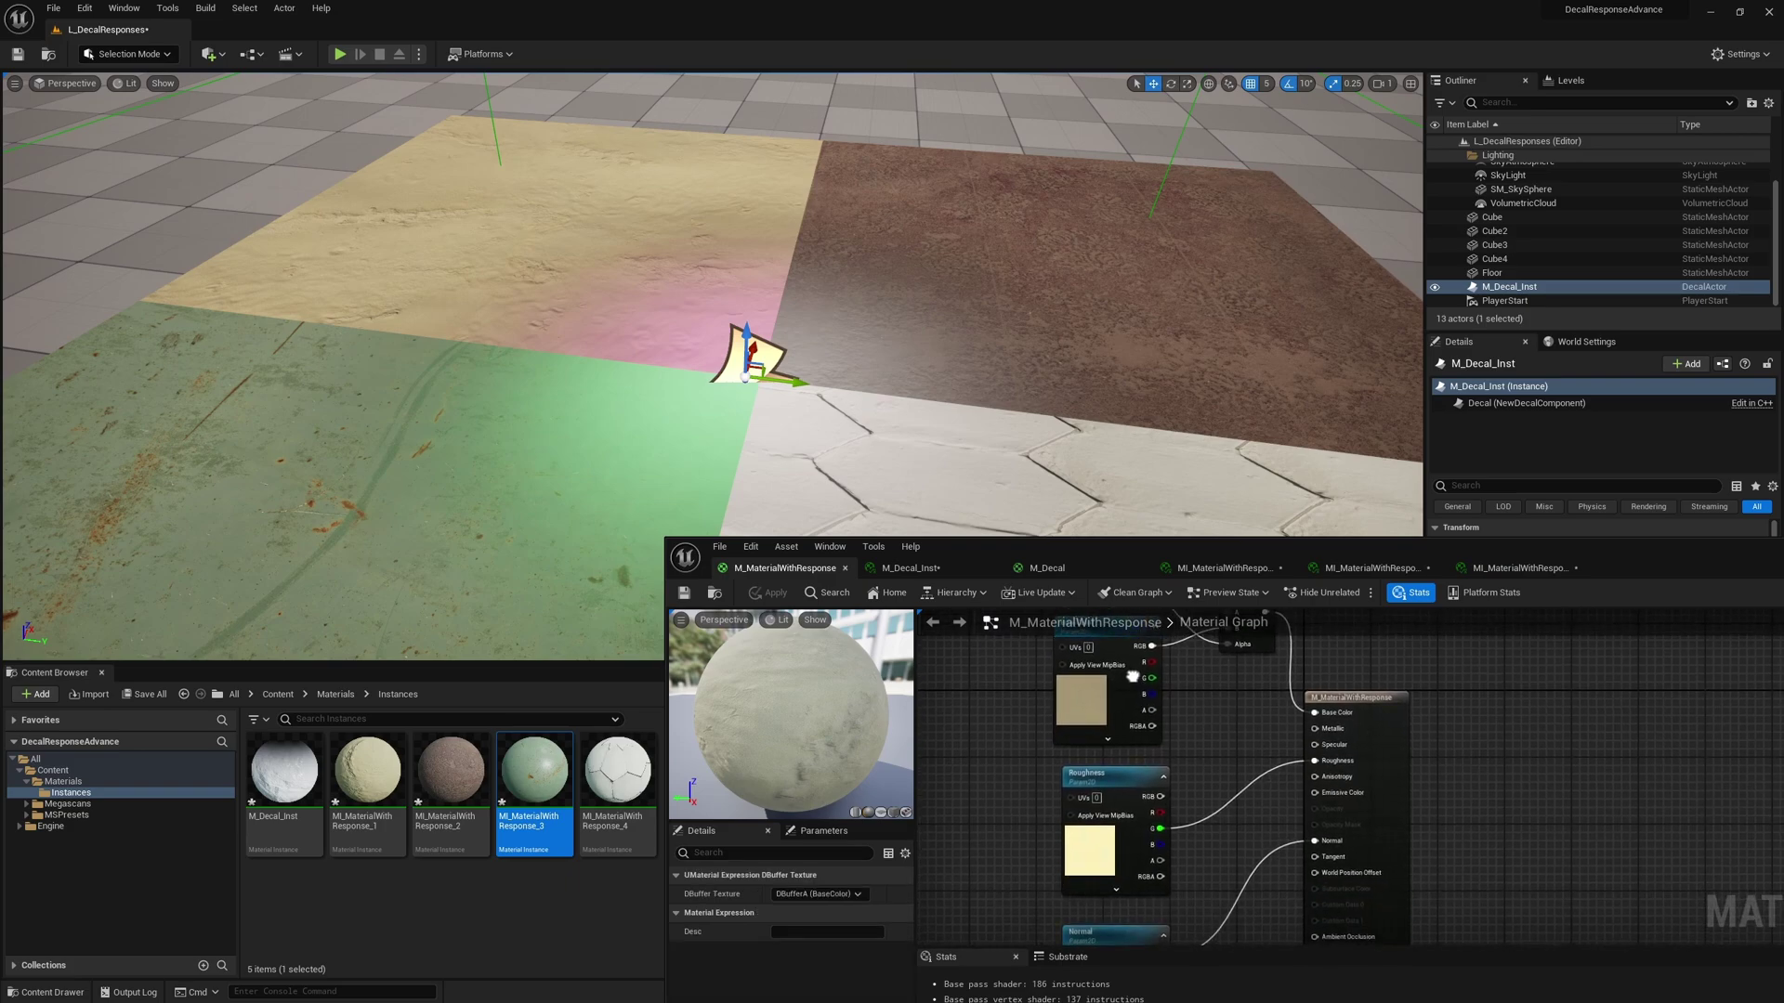
double_click(1381, 559)
right_drag(824, 422, 1007, 567)
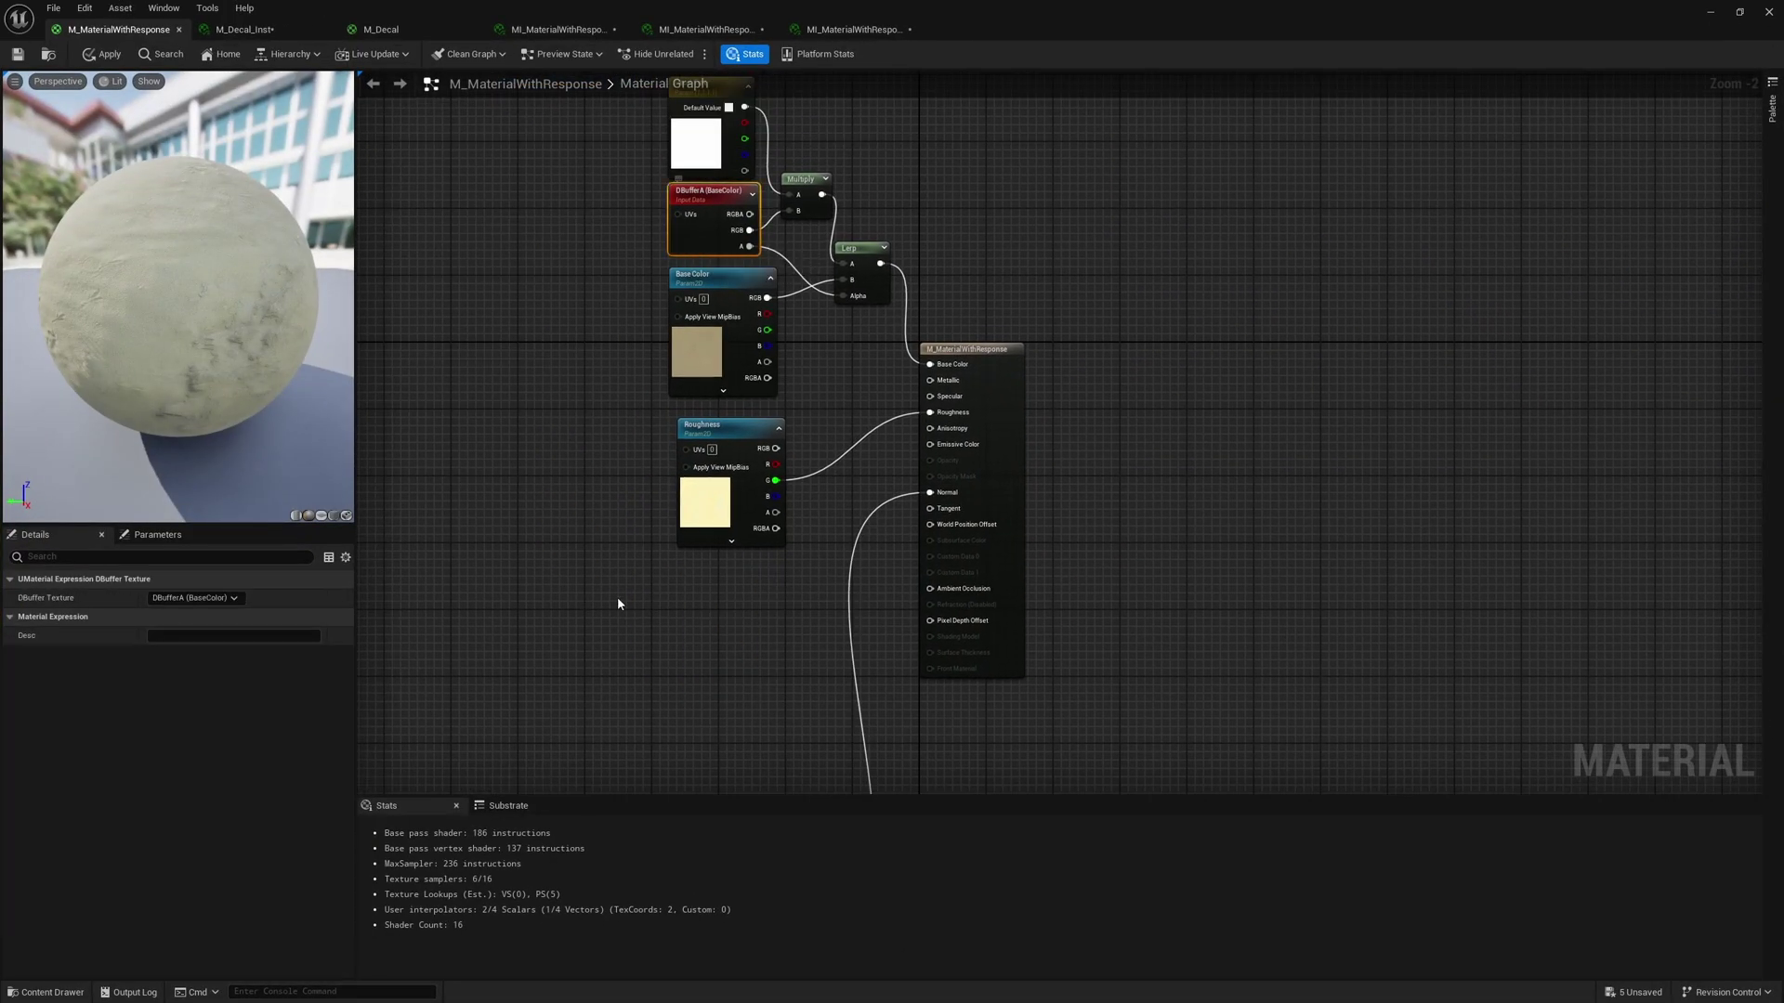
key(ctrl+v)
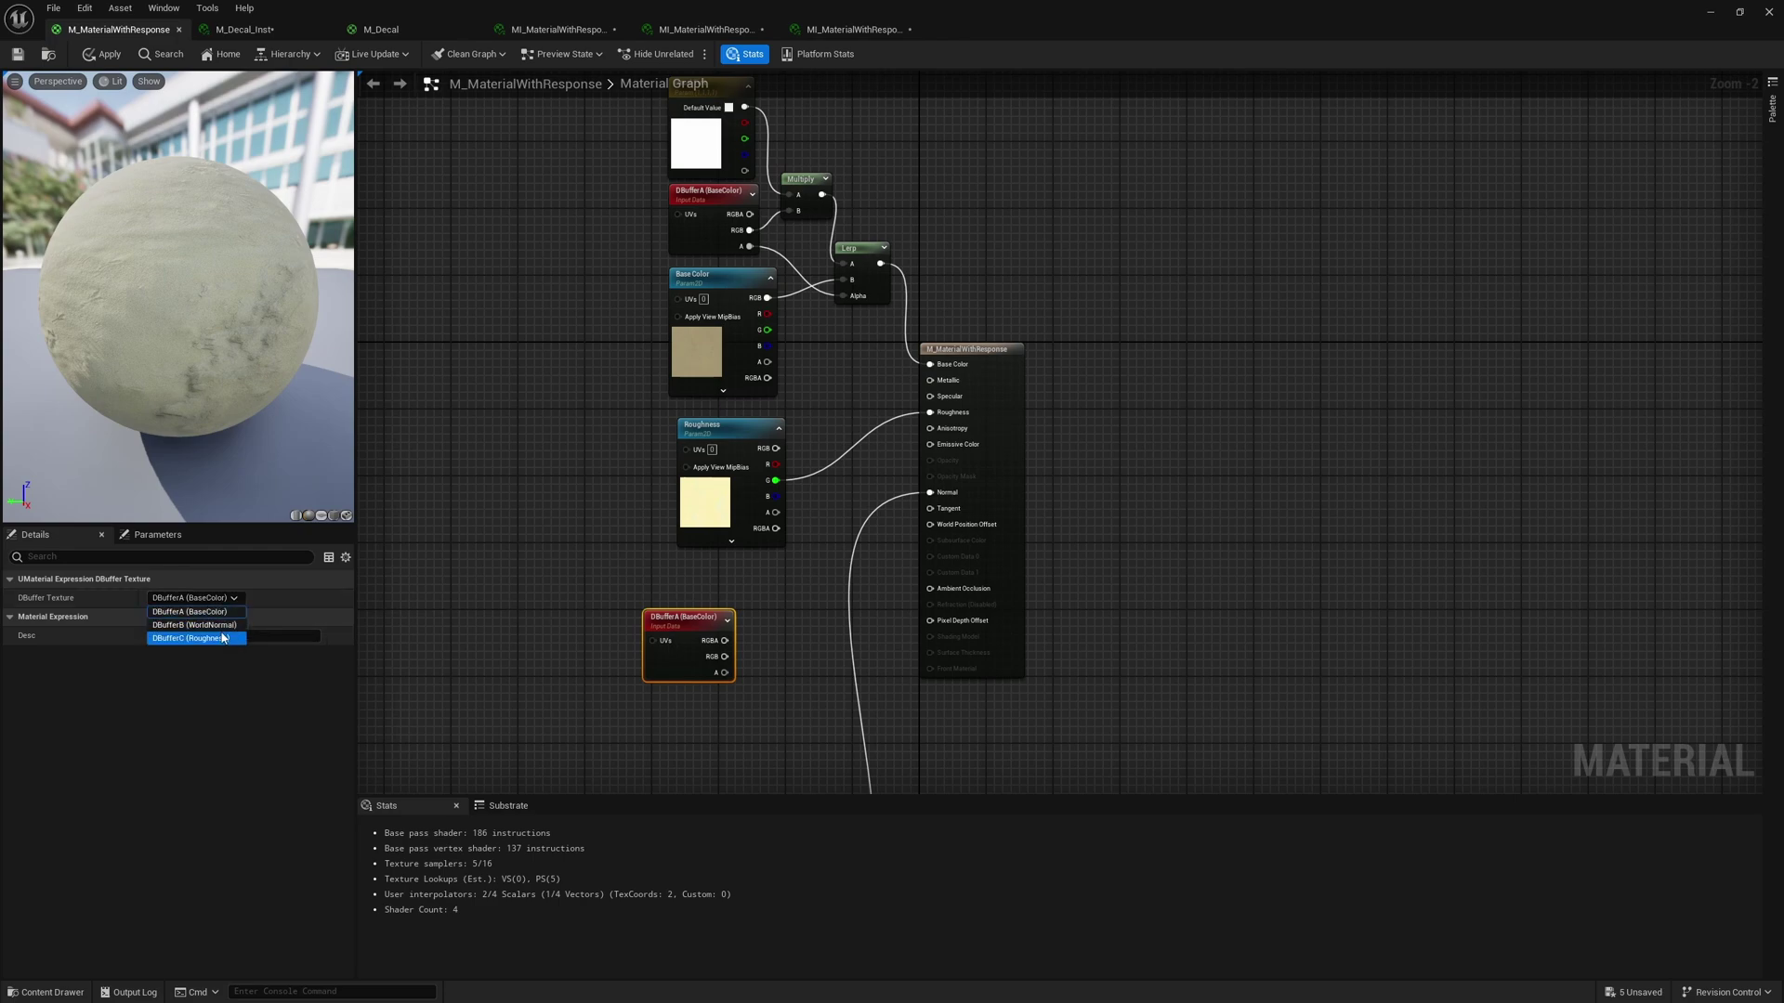
click(215, 638)
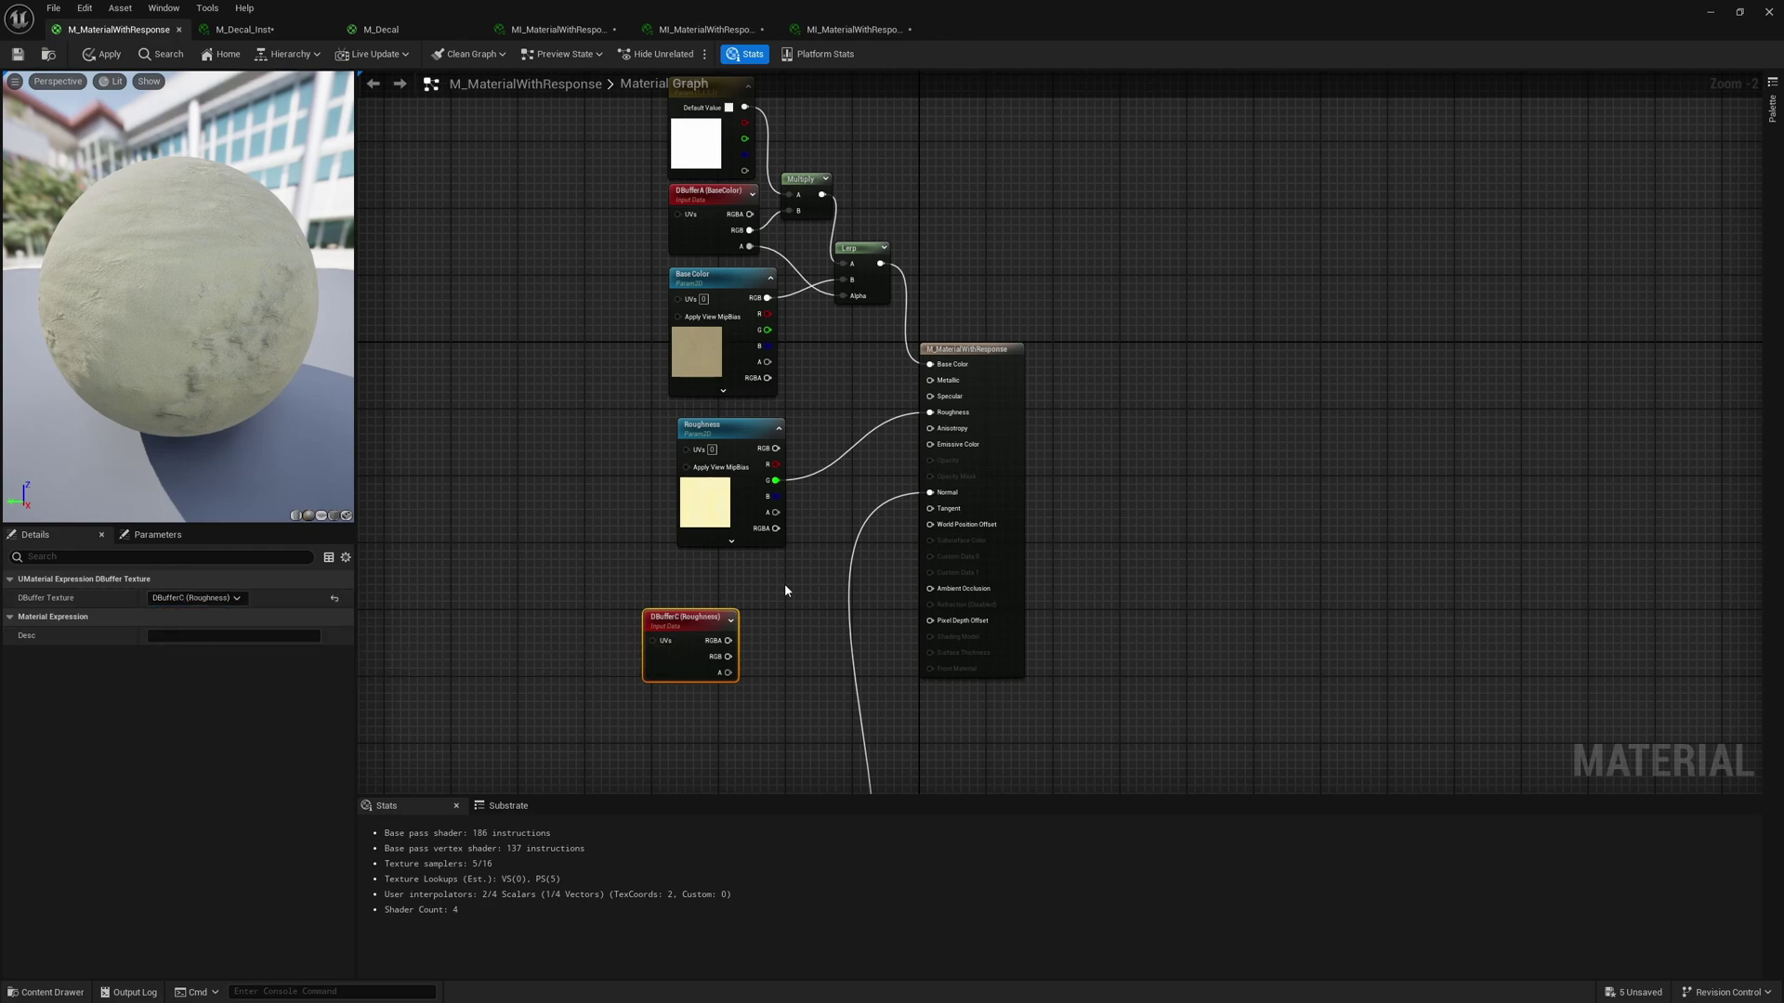
- Add a Lerp with DBufferC RGB as A, Roughness green as B and DBufferC alpha as Alpha, and feed it into the material's Roughness
scroll(784, 584, up, 2)
click(773, 433)
drag(674, 678, 783, 508)
drag(660, 443, 782, 483)
drag(625, 489, 611, 533)
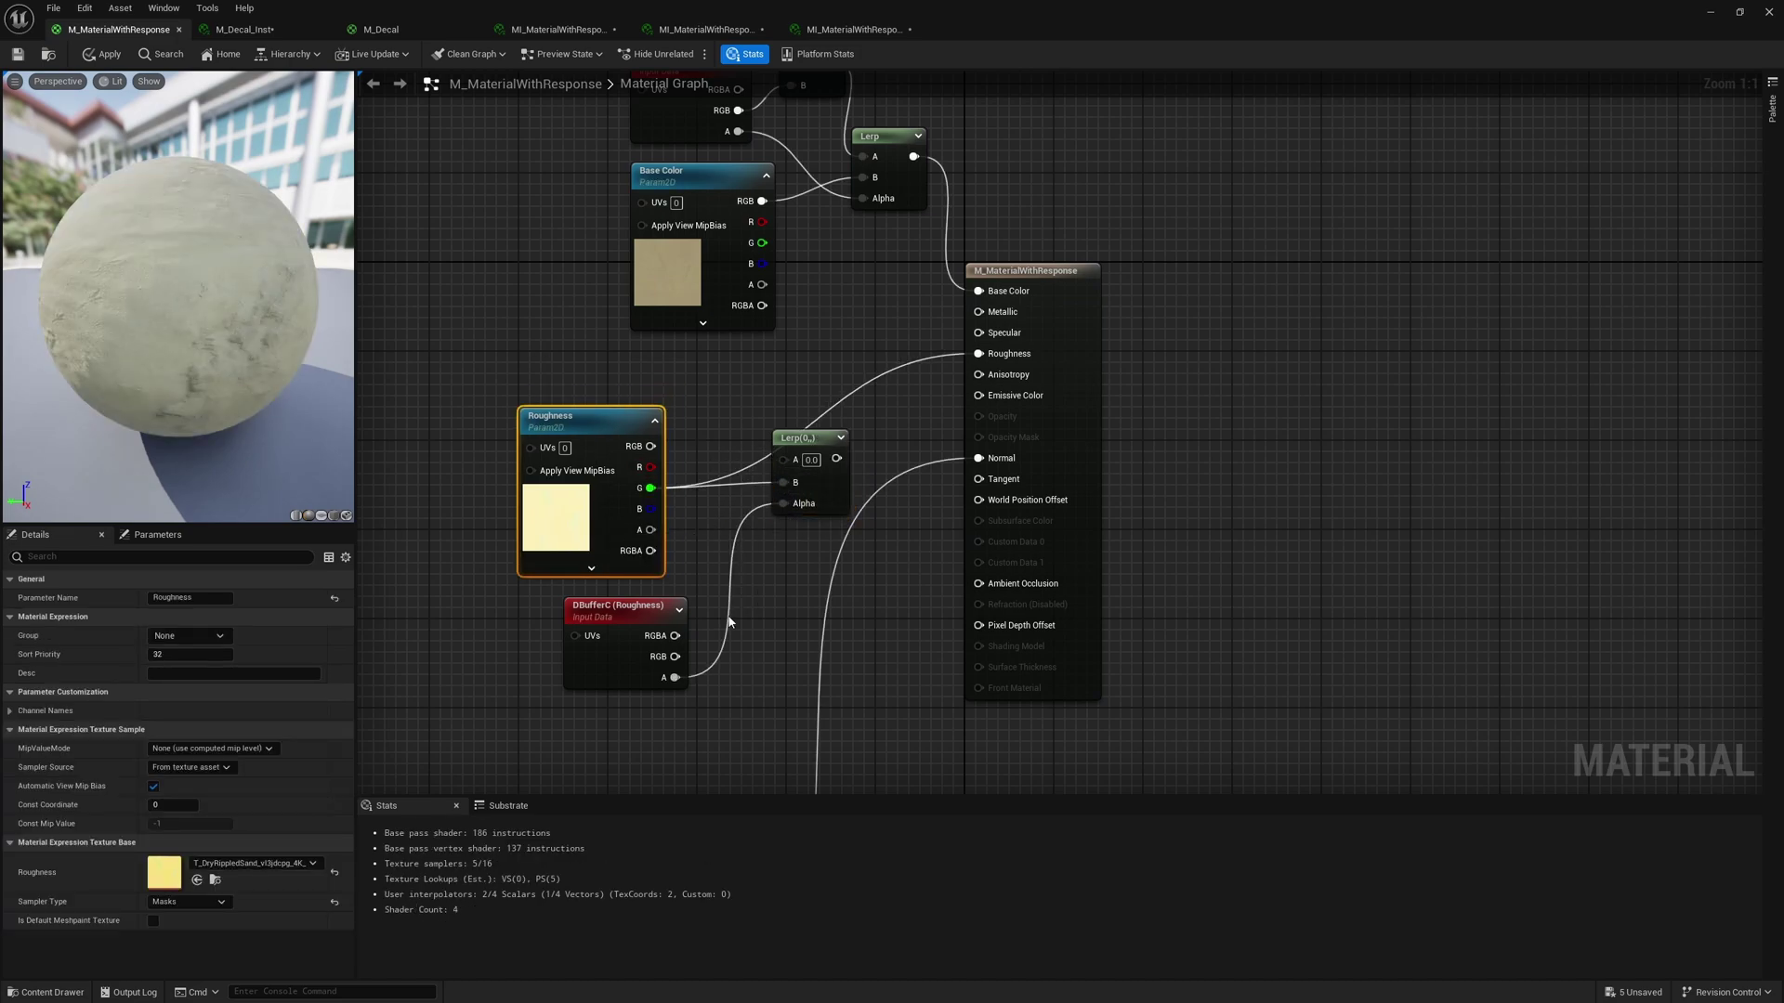
drag(675, 656, 978, 353)
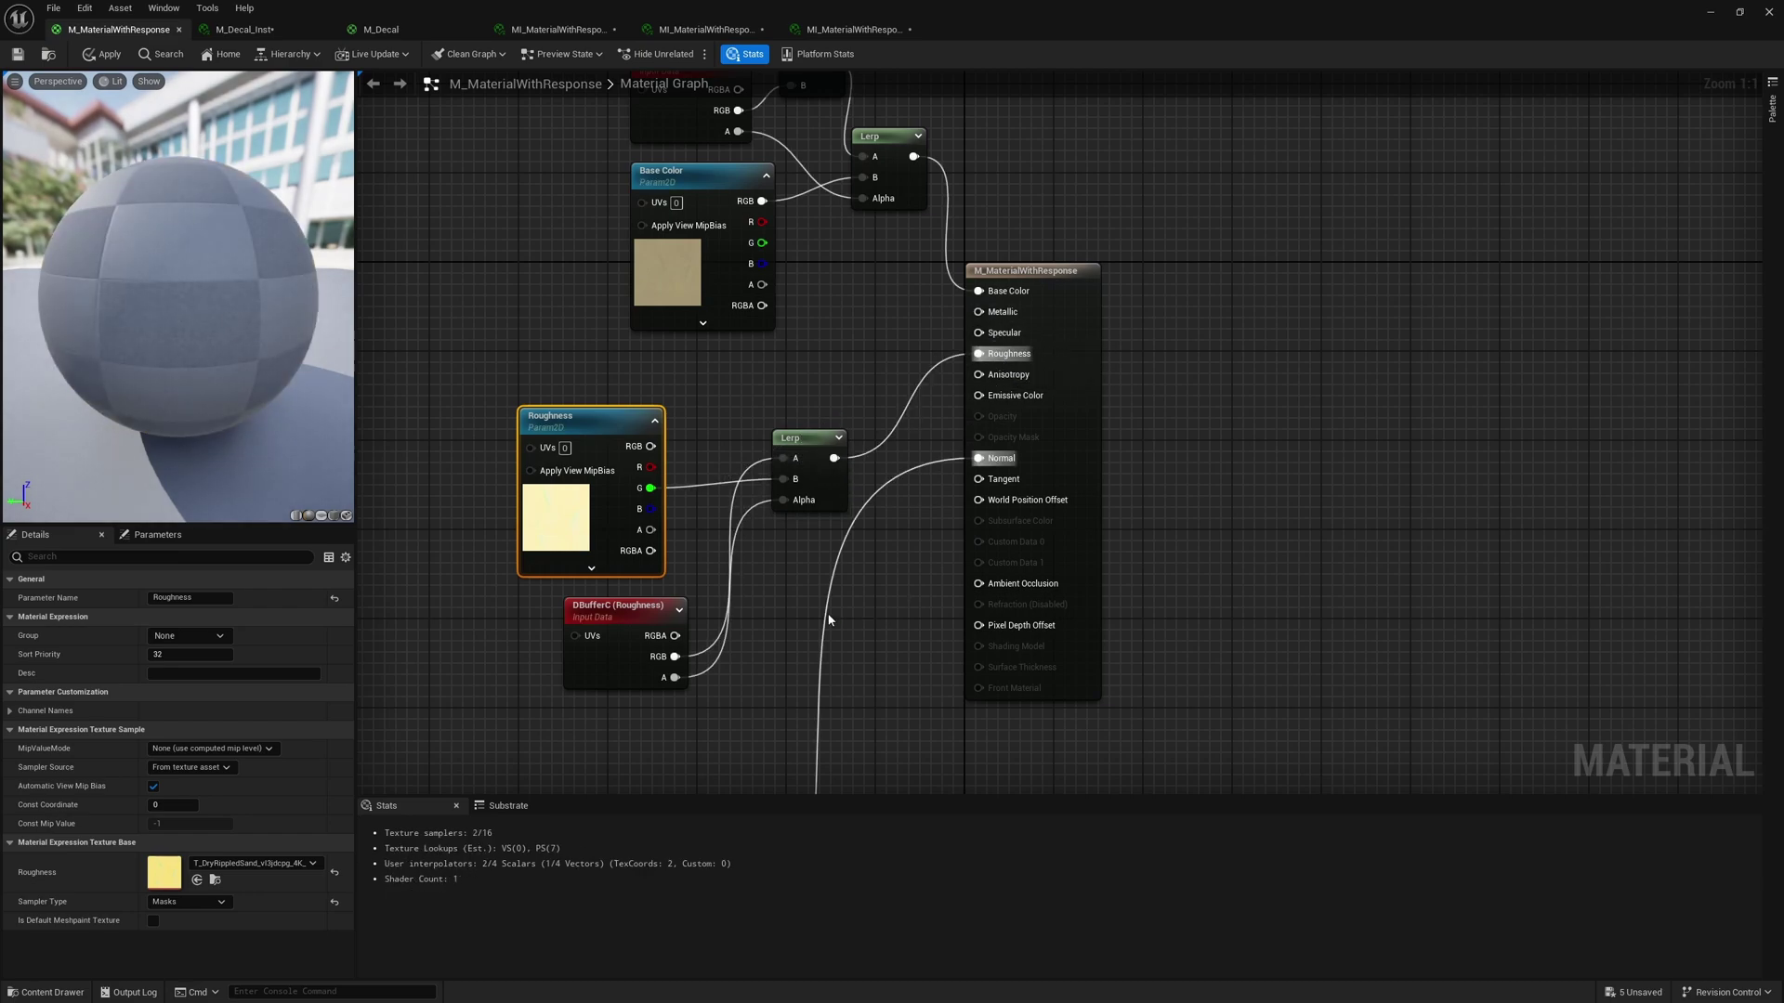
- Try routing DBufferC RGB through a Multiply node into the roughness Lerp's A input
click(689, 669)
click(604, 656)
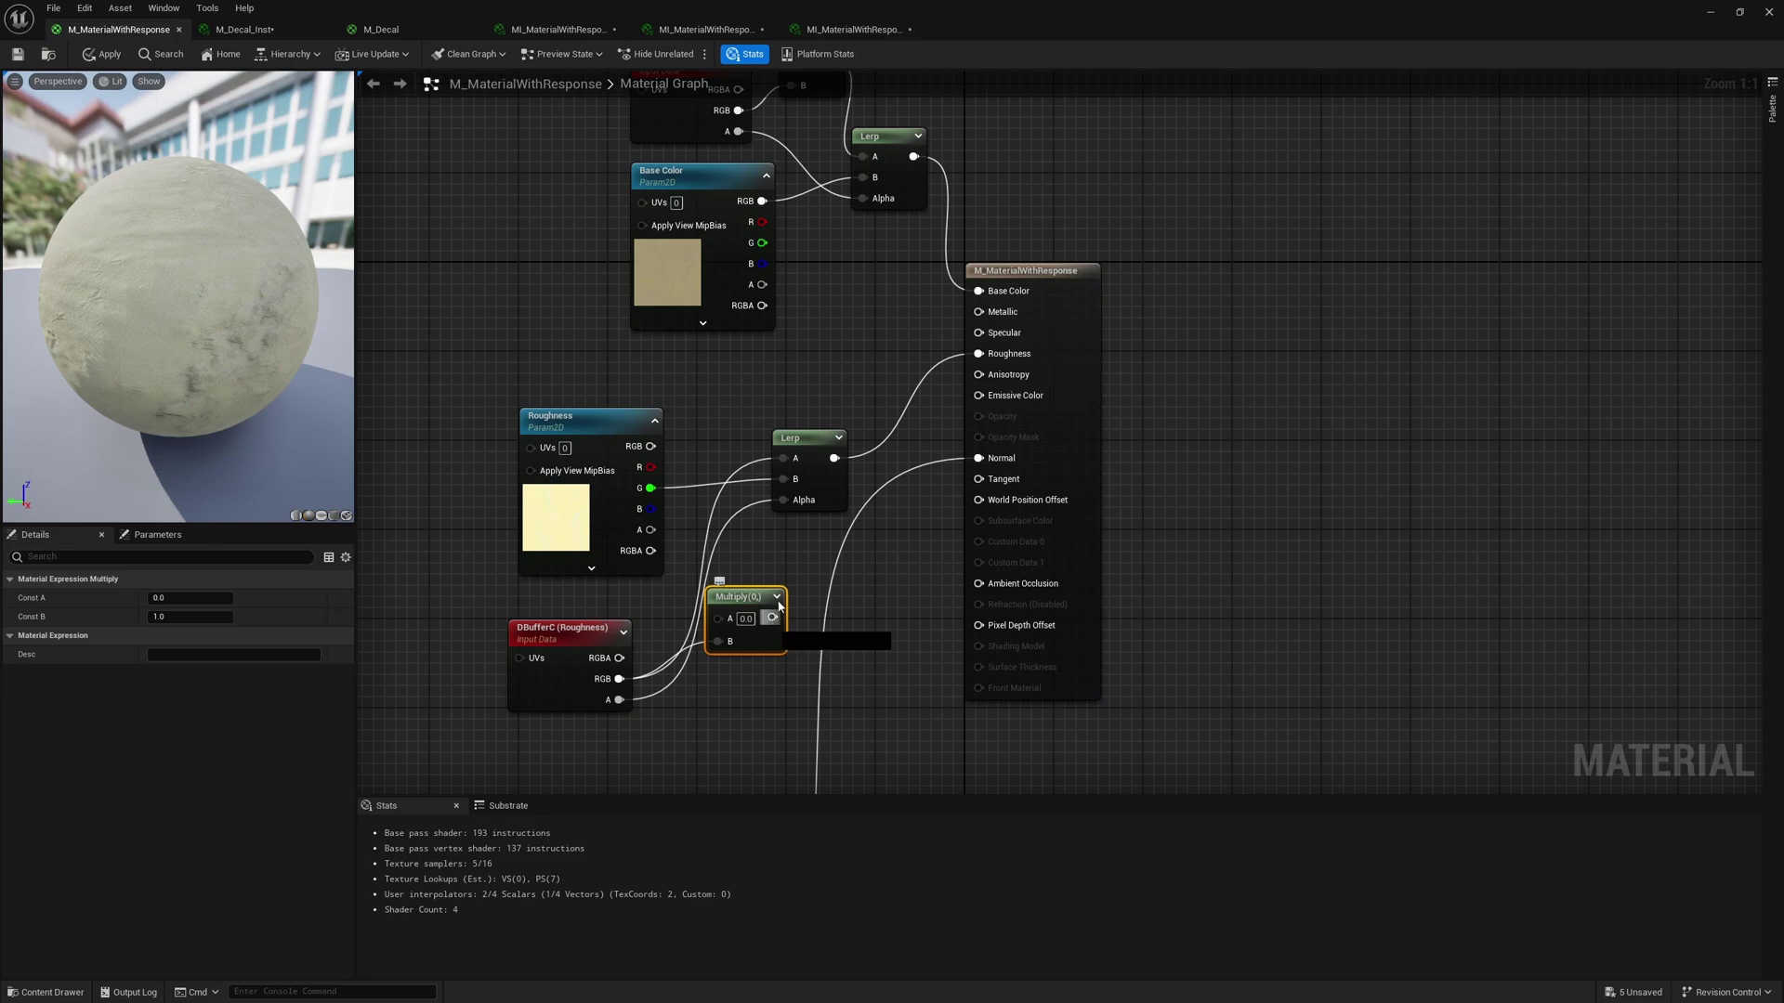
drag(773, 617, 785, 458)
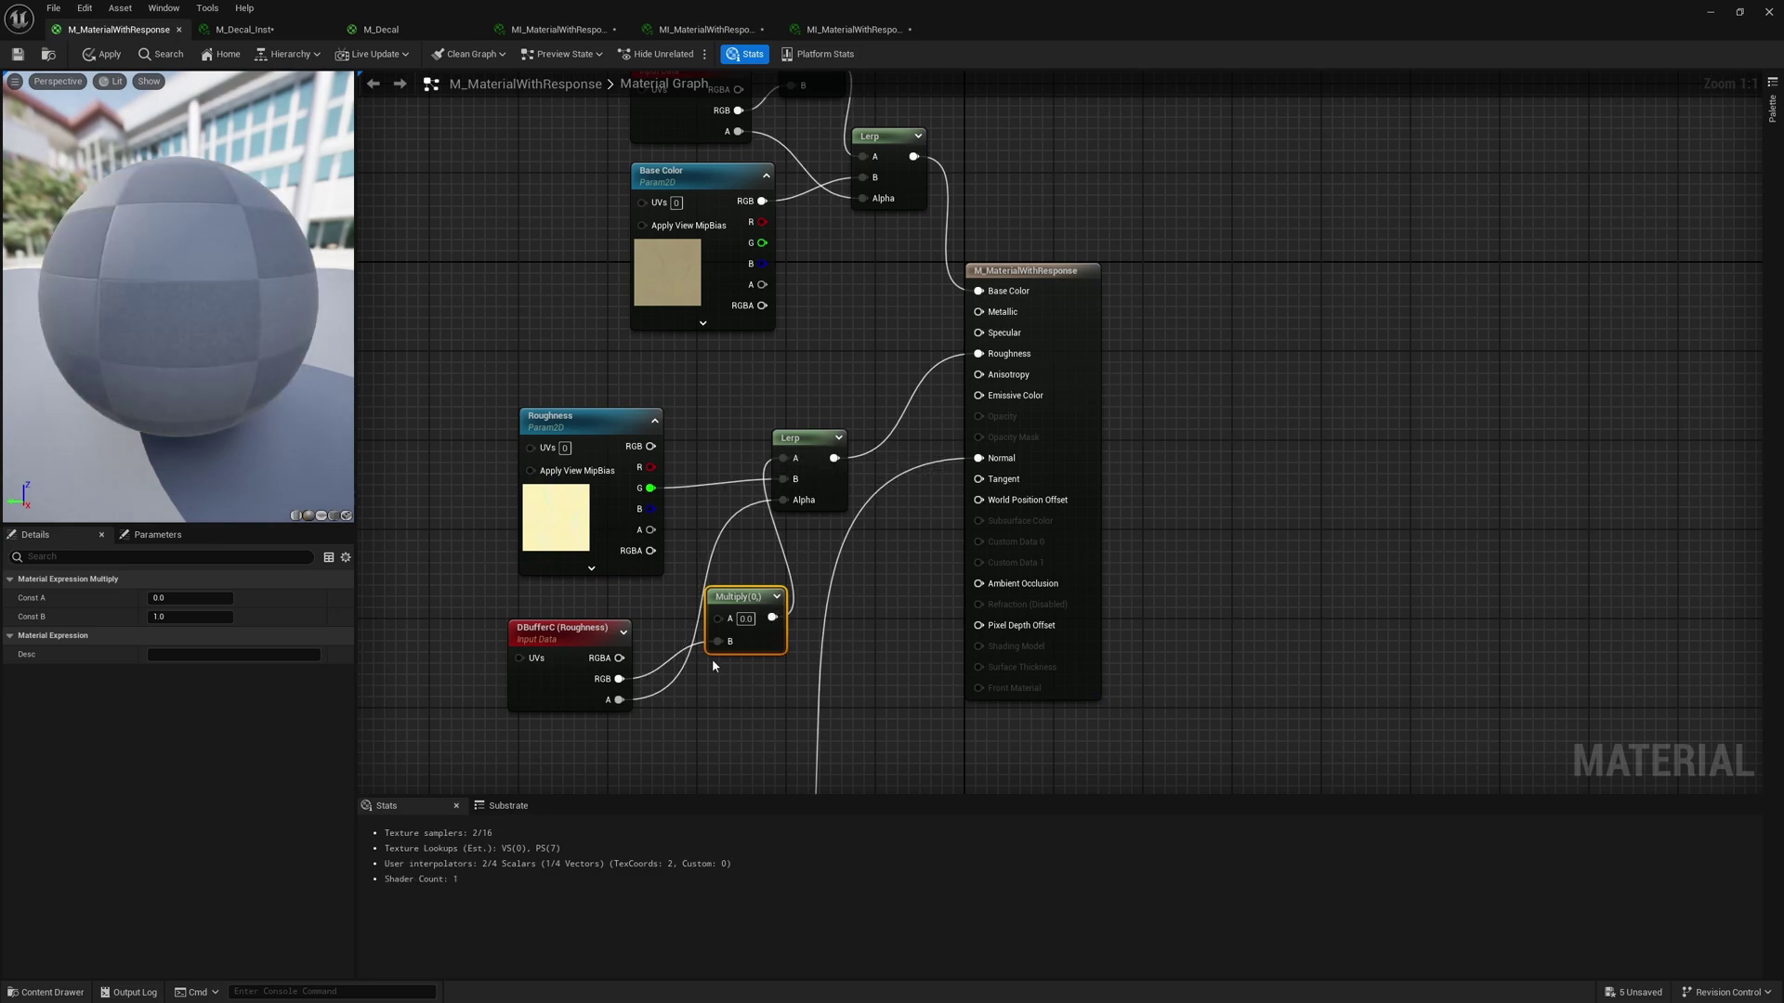
- Move the DBufferC node down and add a scalar parameter named Decal Roughness above it
drag(596, 662, 595, 739)
key(s)
click(522, 611)
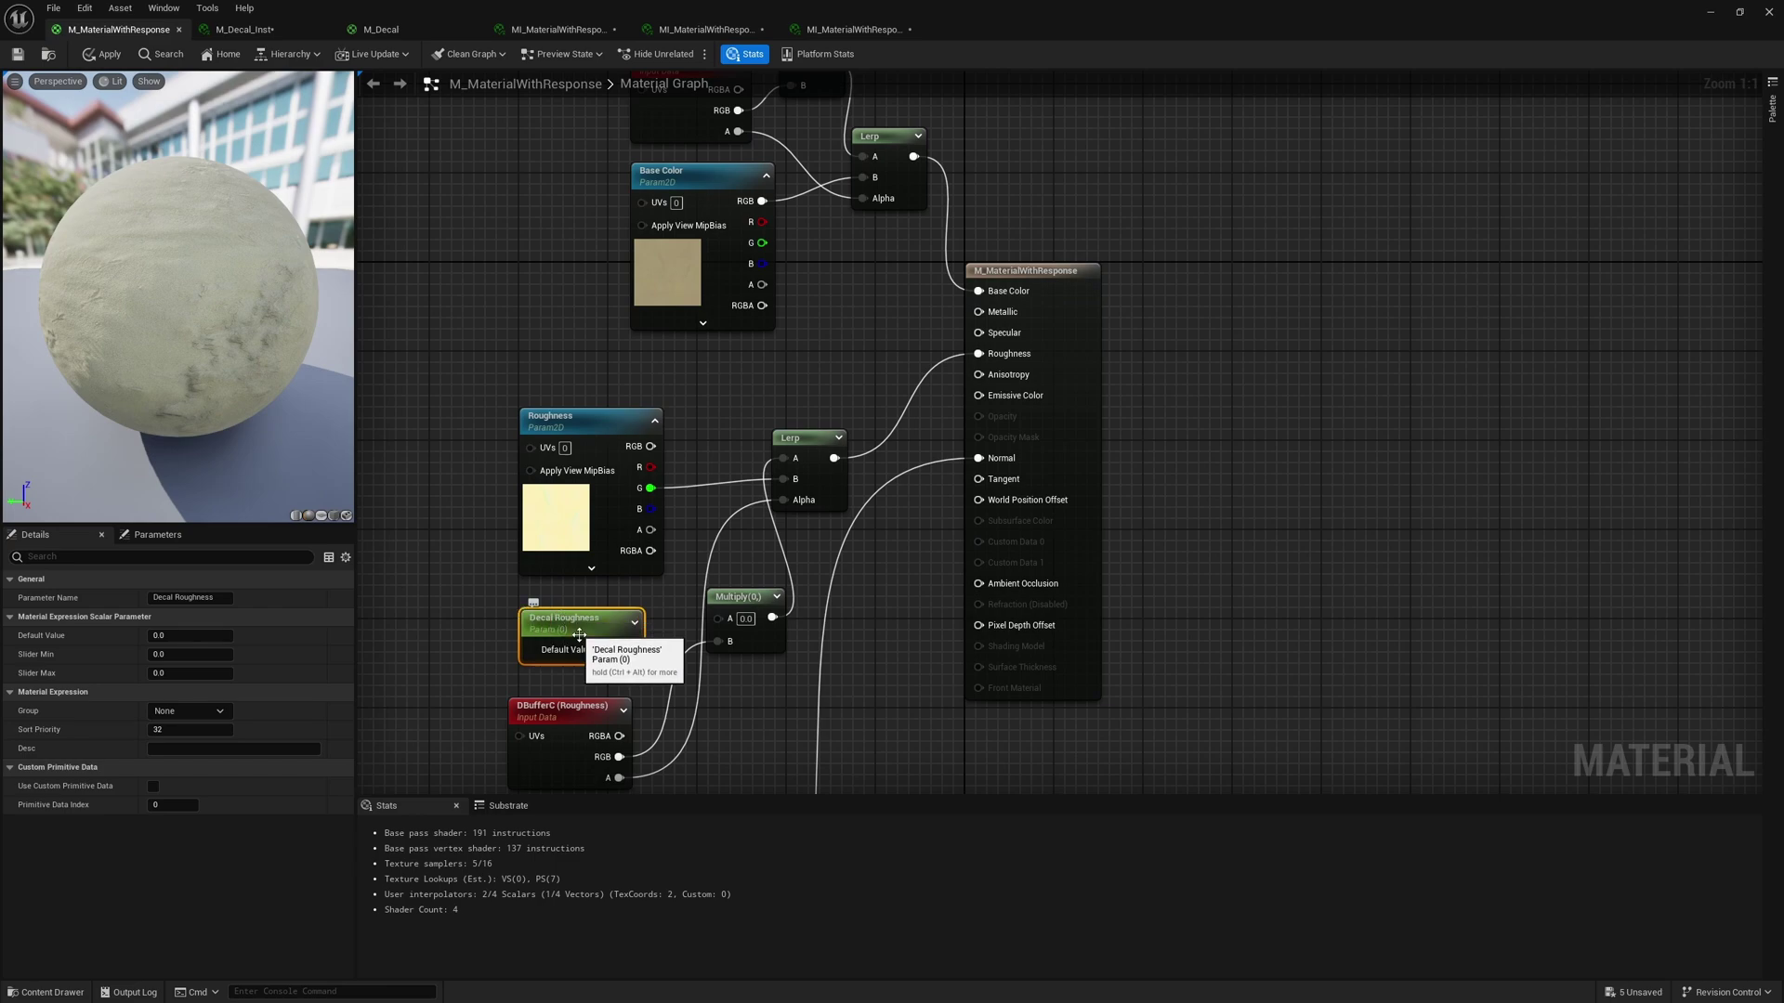
- Replace the Multiply with an Add node that sums Decal Roughness and DBufferC RGB and feeds the roughness Lerp's A input
right_drag(733, 659, 741, 634)
click(743, 585)
key(Delete)
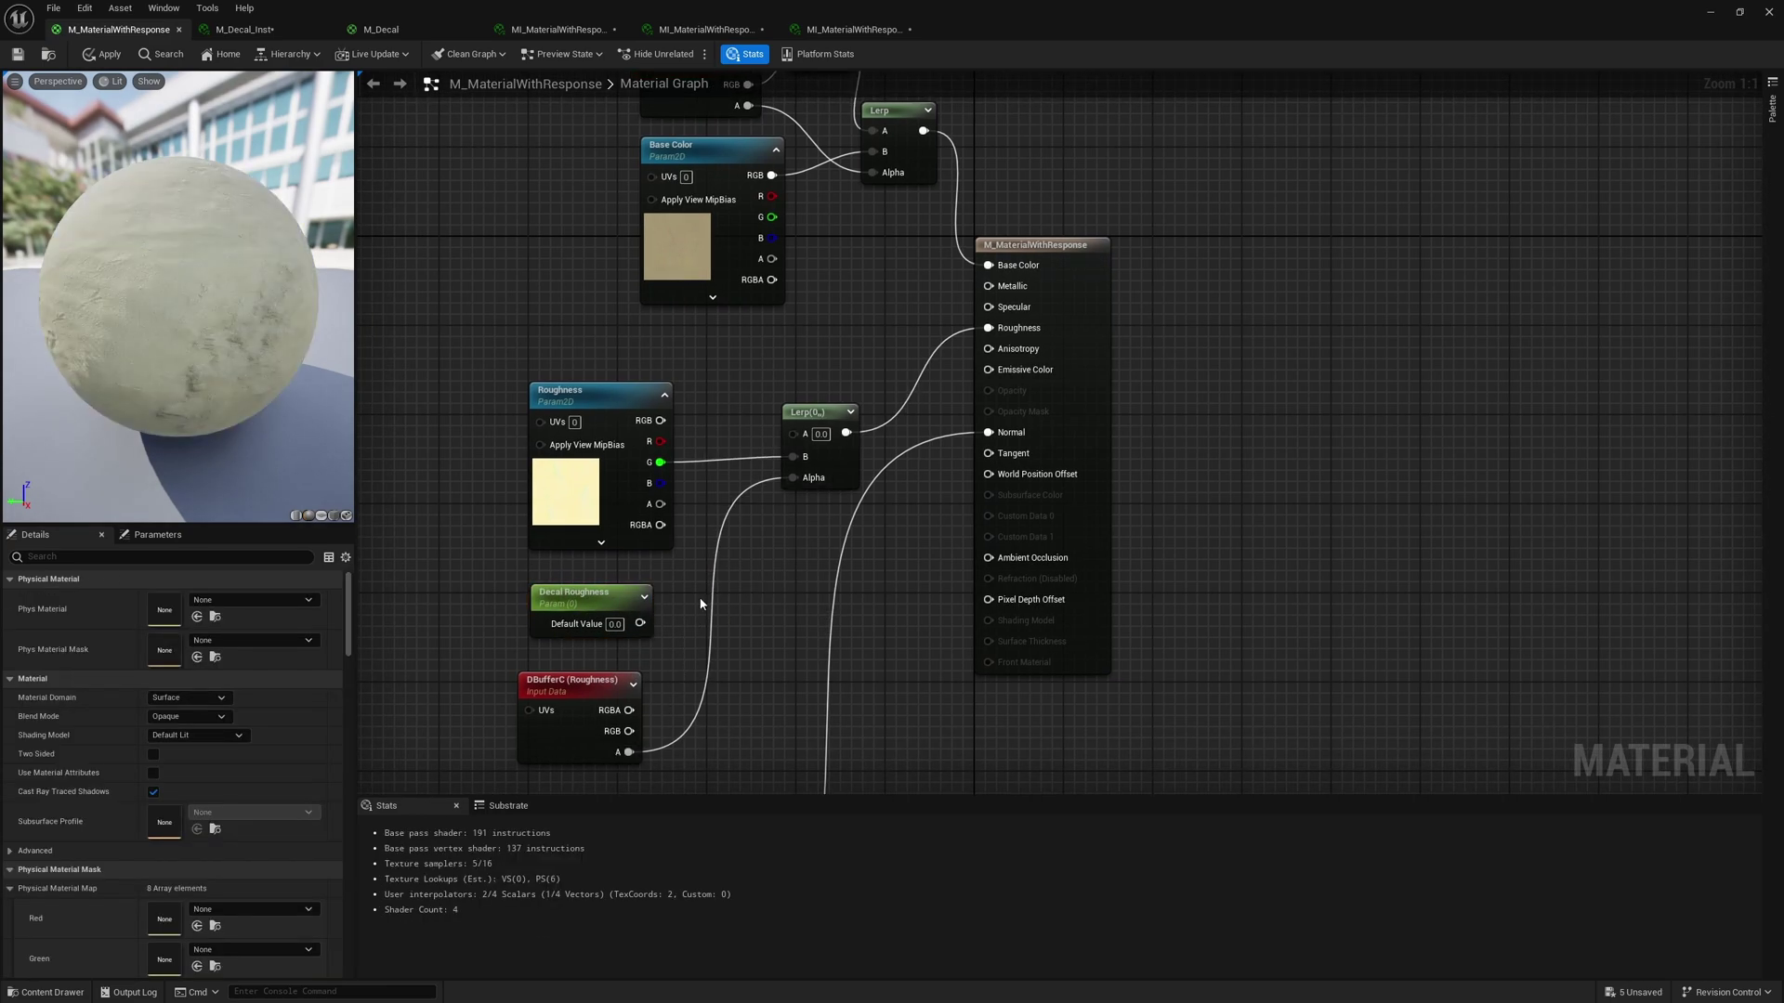
click(706, 604)
drag(640, 624, 734, 640)
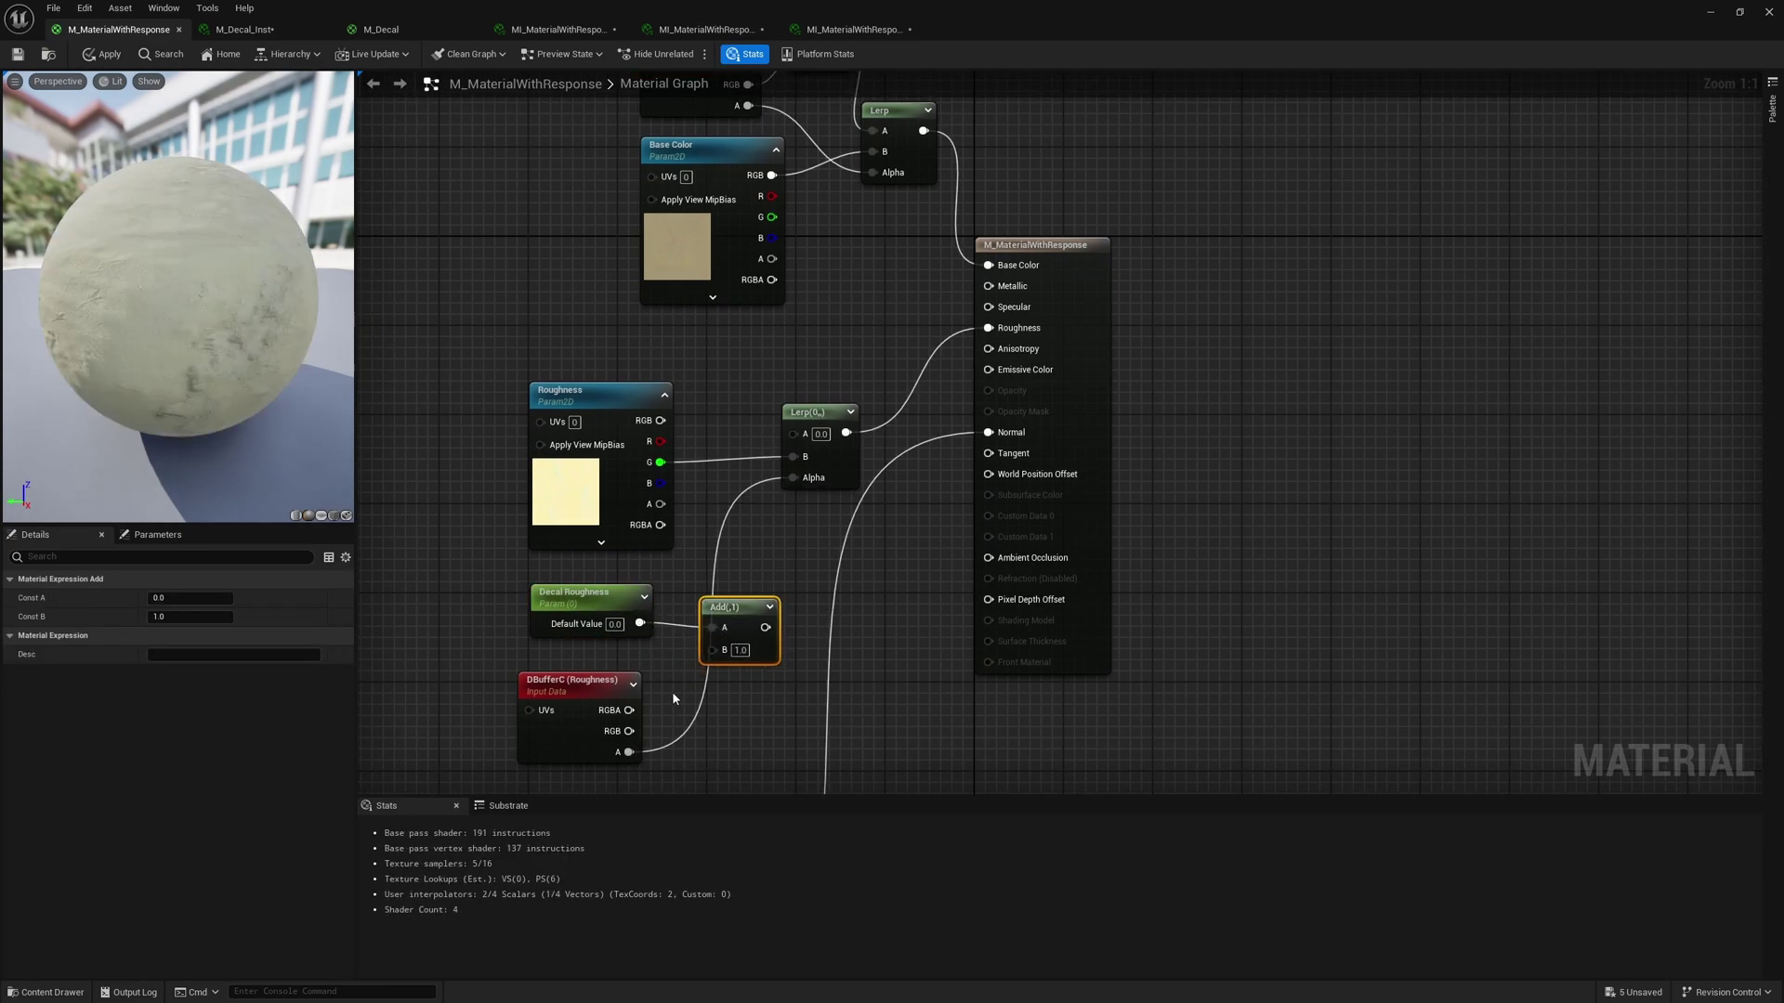
drag(629, 731, 792, 433)
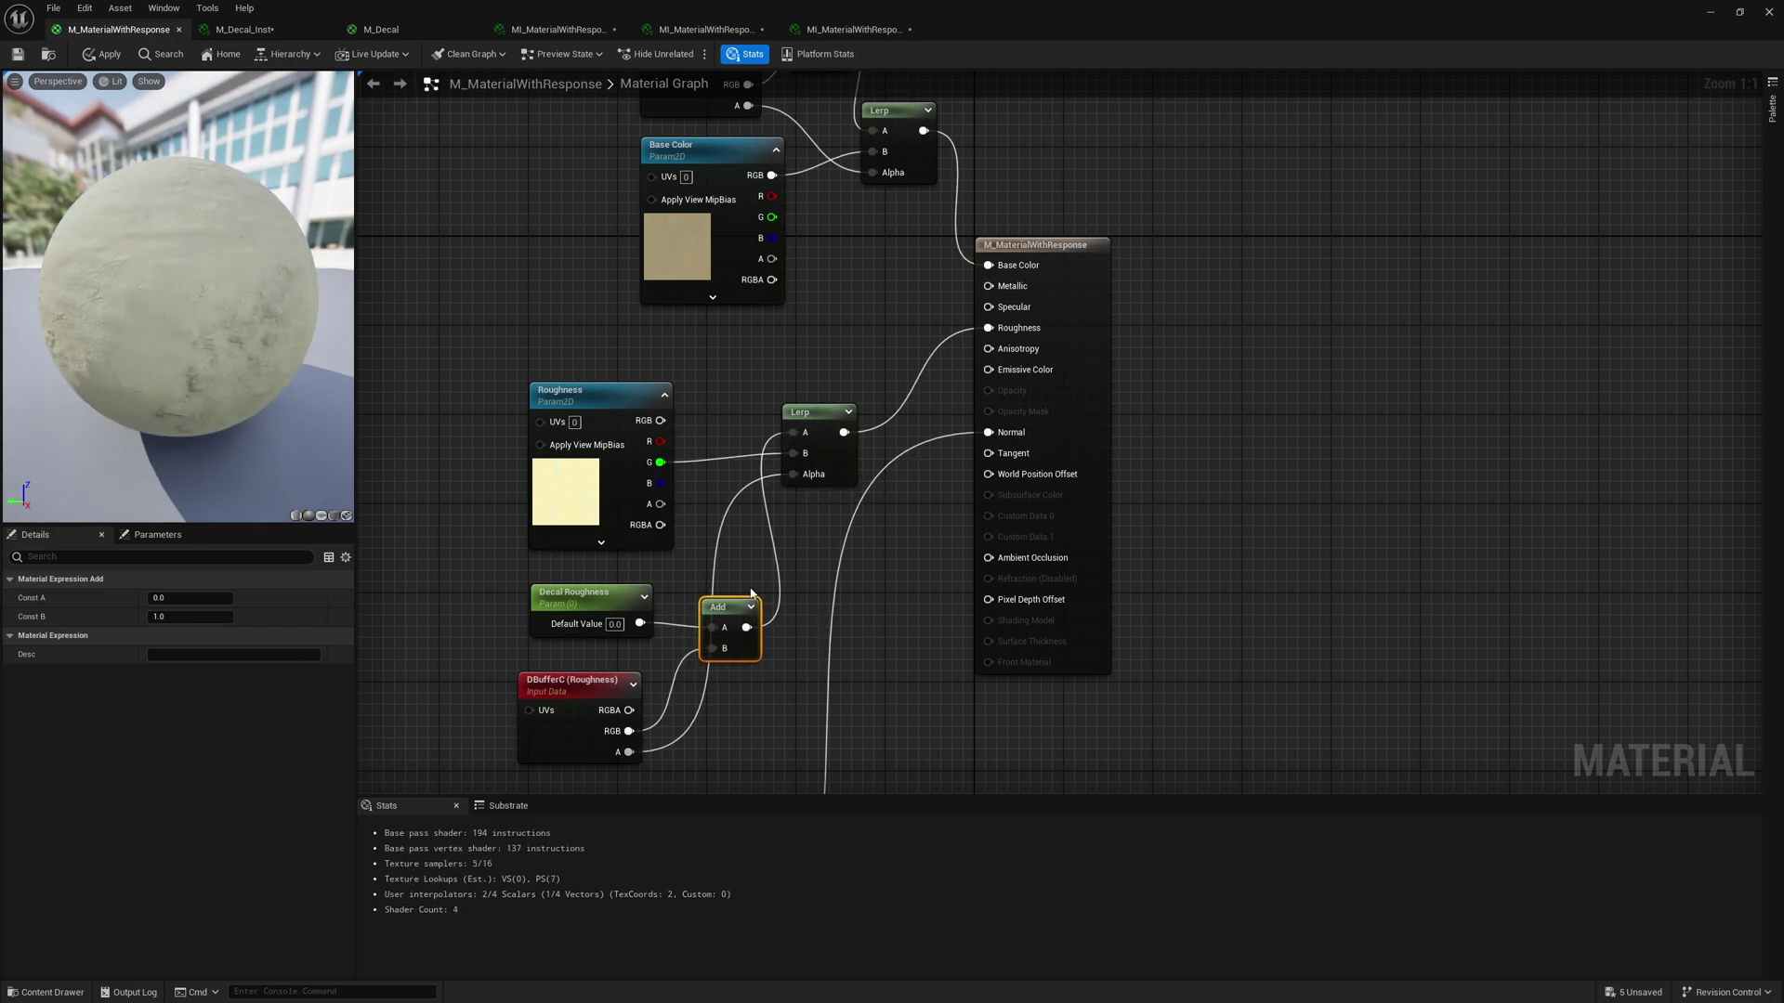
- Duplicate the DBufferC node beside the Normal texture node and set the copy's DBuffer Texture to DBufferB (WorldNormal)
right_drag(751, 594, 761, 470)
click(761, 469)
click(651, 325)
key(ctrl+d)
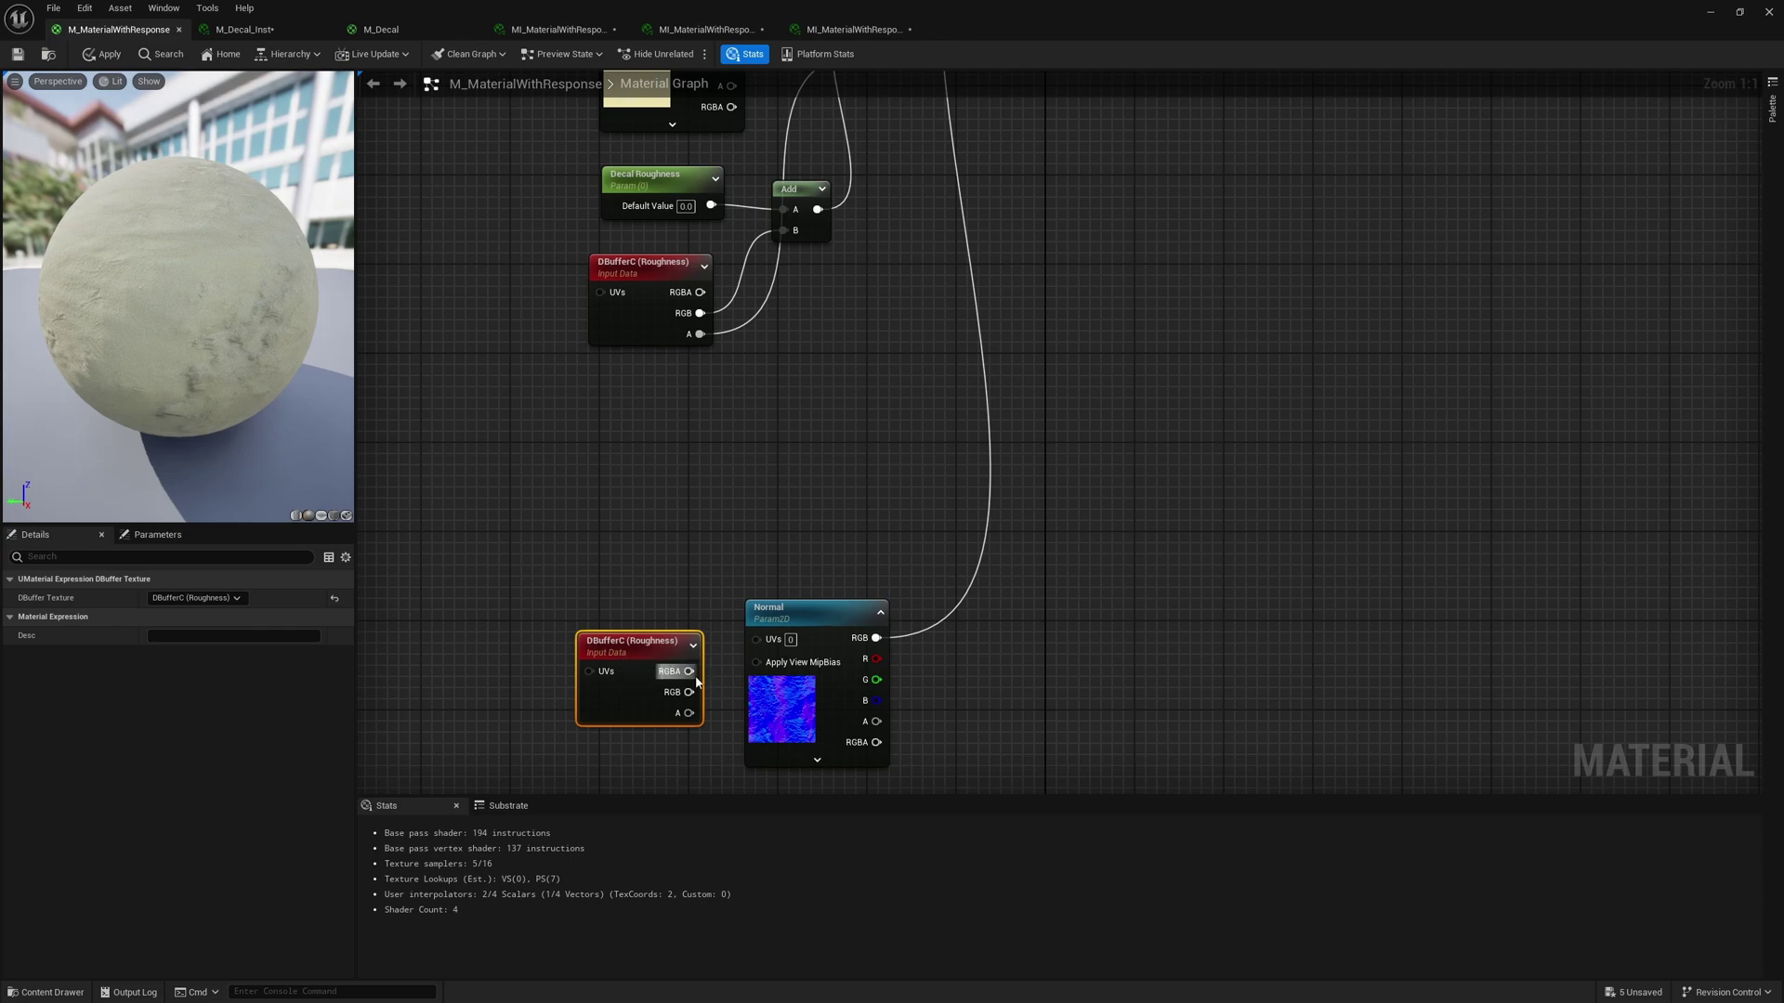
click(195, 598)
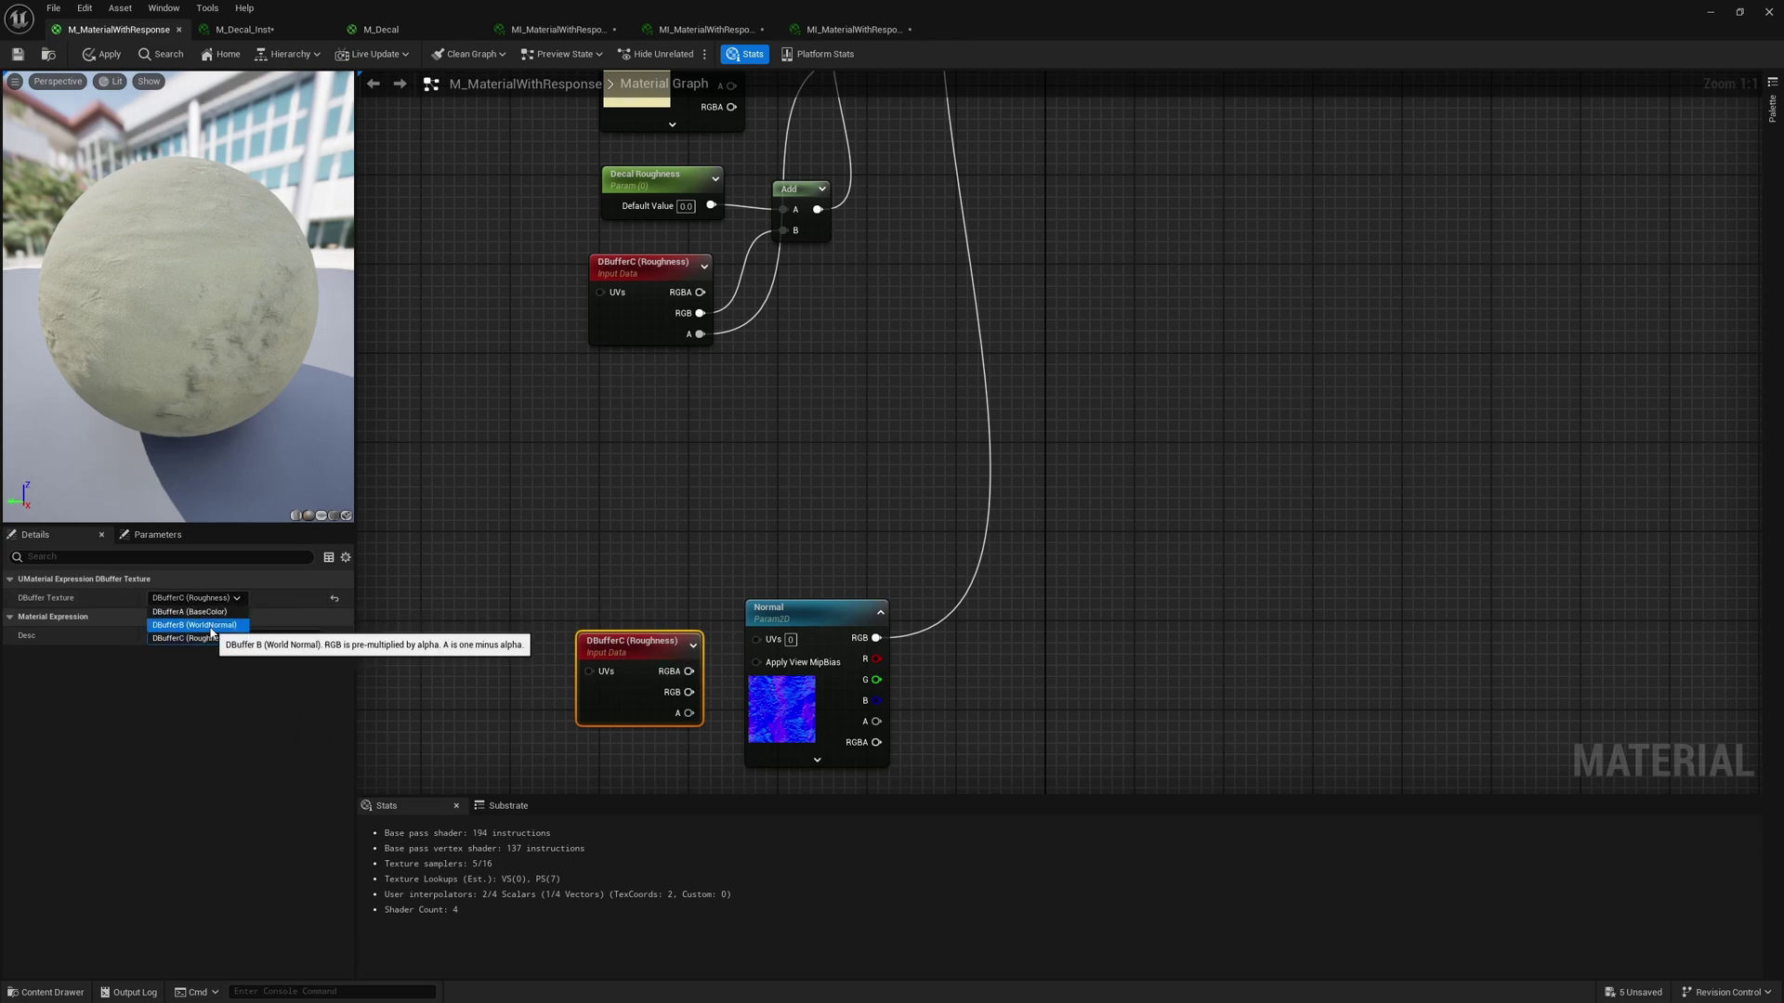
click(195, 620)
- Add a Lerp with DBufferB RGB as A, Normal RGB as B and DBufferB alpha as Alpha, and feed it into the material's Normal
click(907, 547)
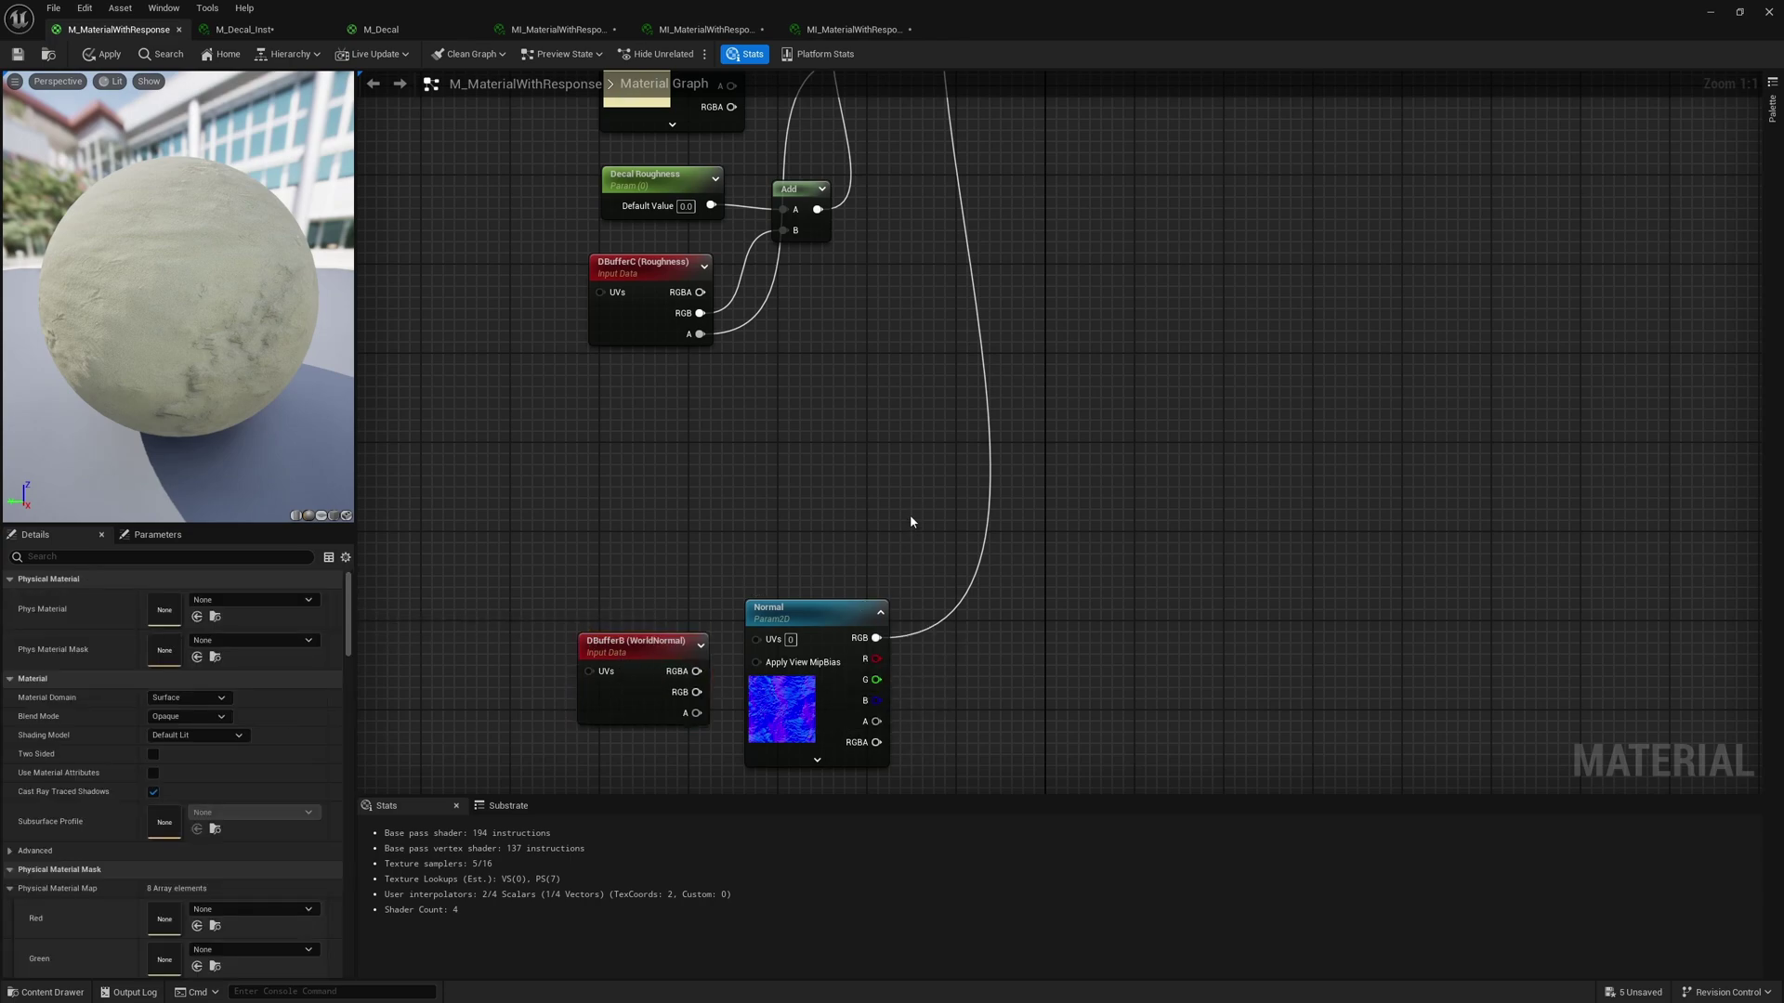
click(910, 522)
drag(696, 713, 910, 591)
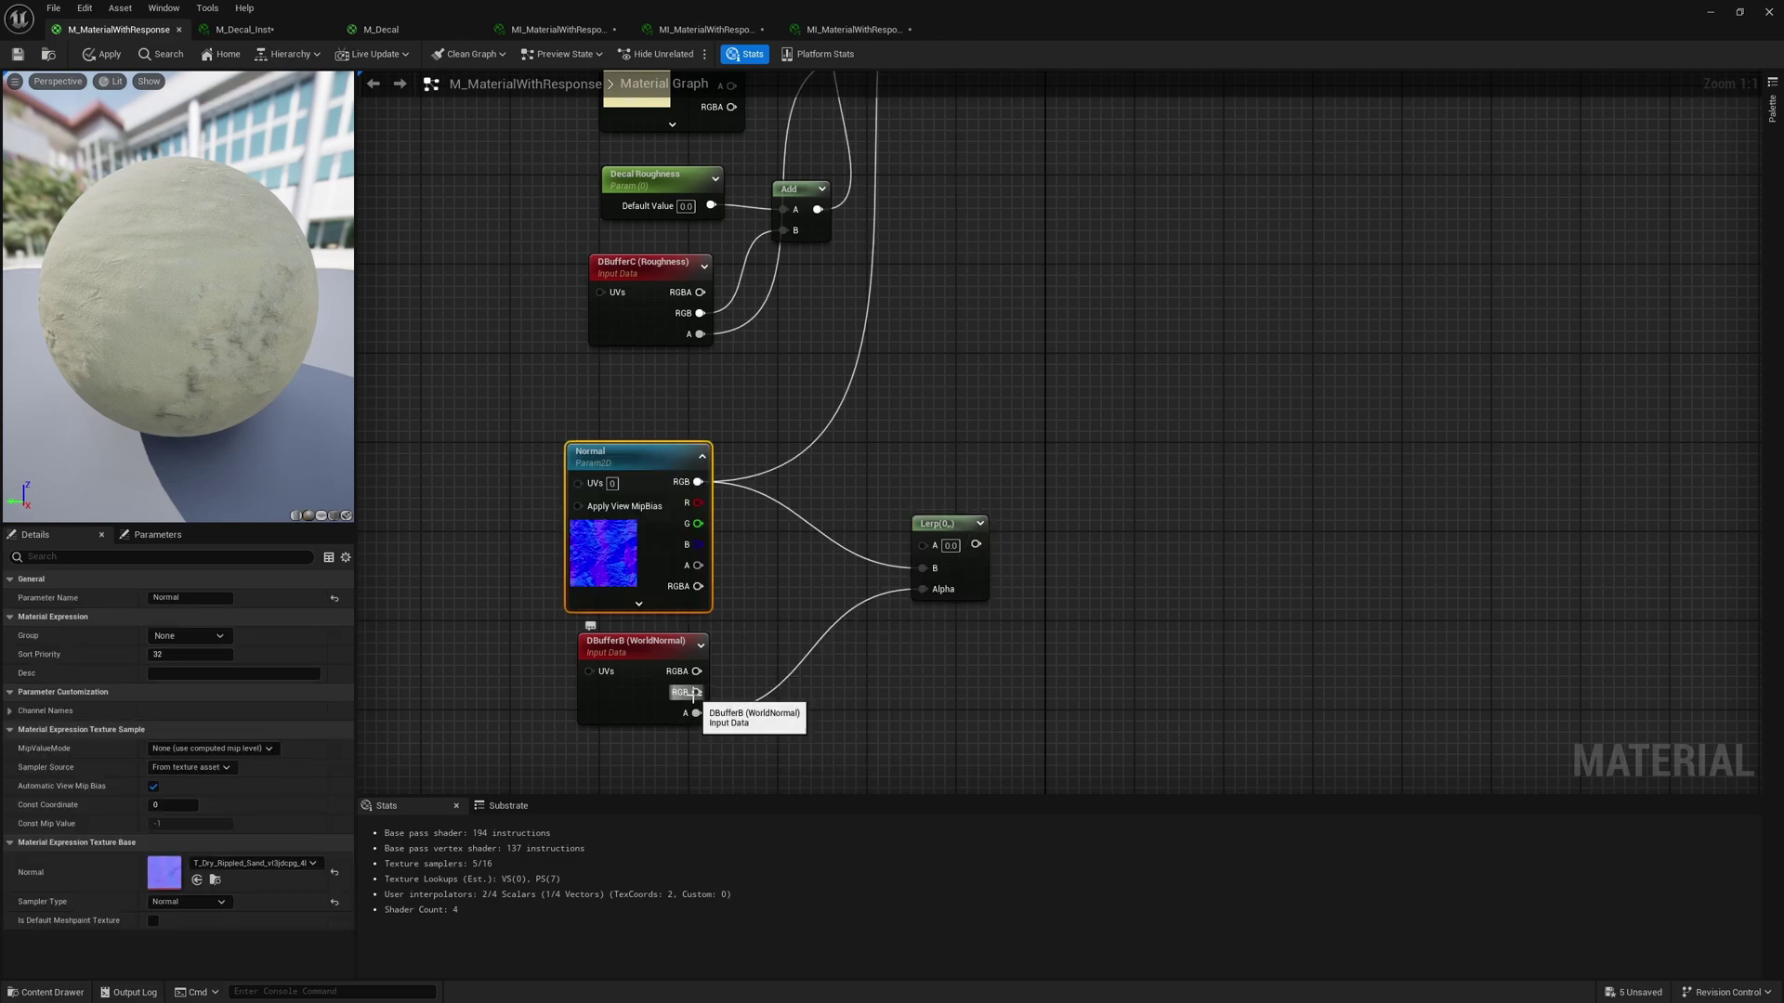
drag(696, 692, 923, 547)
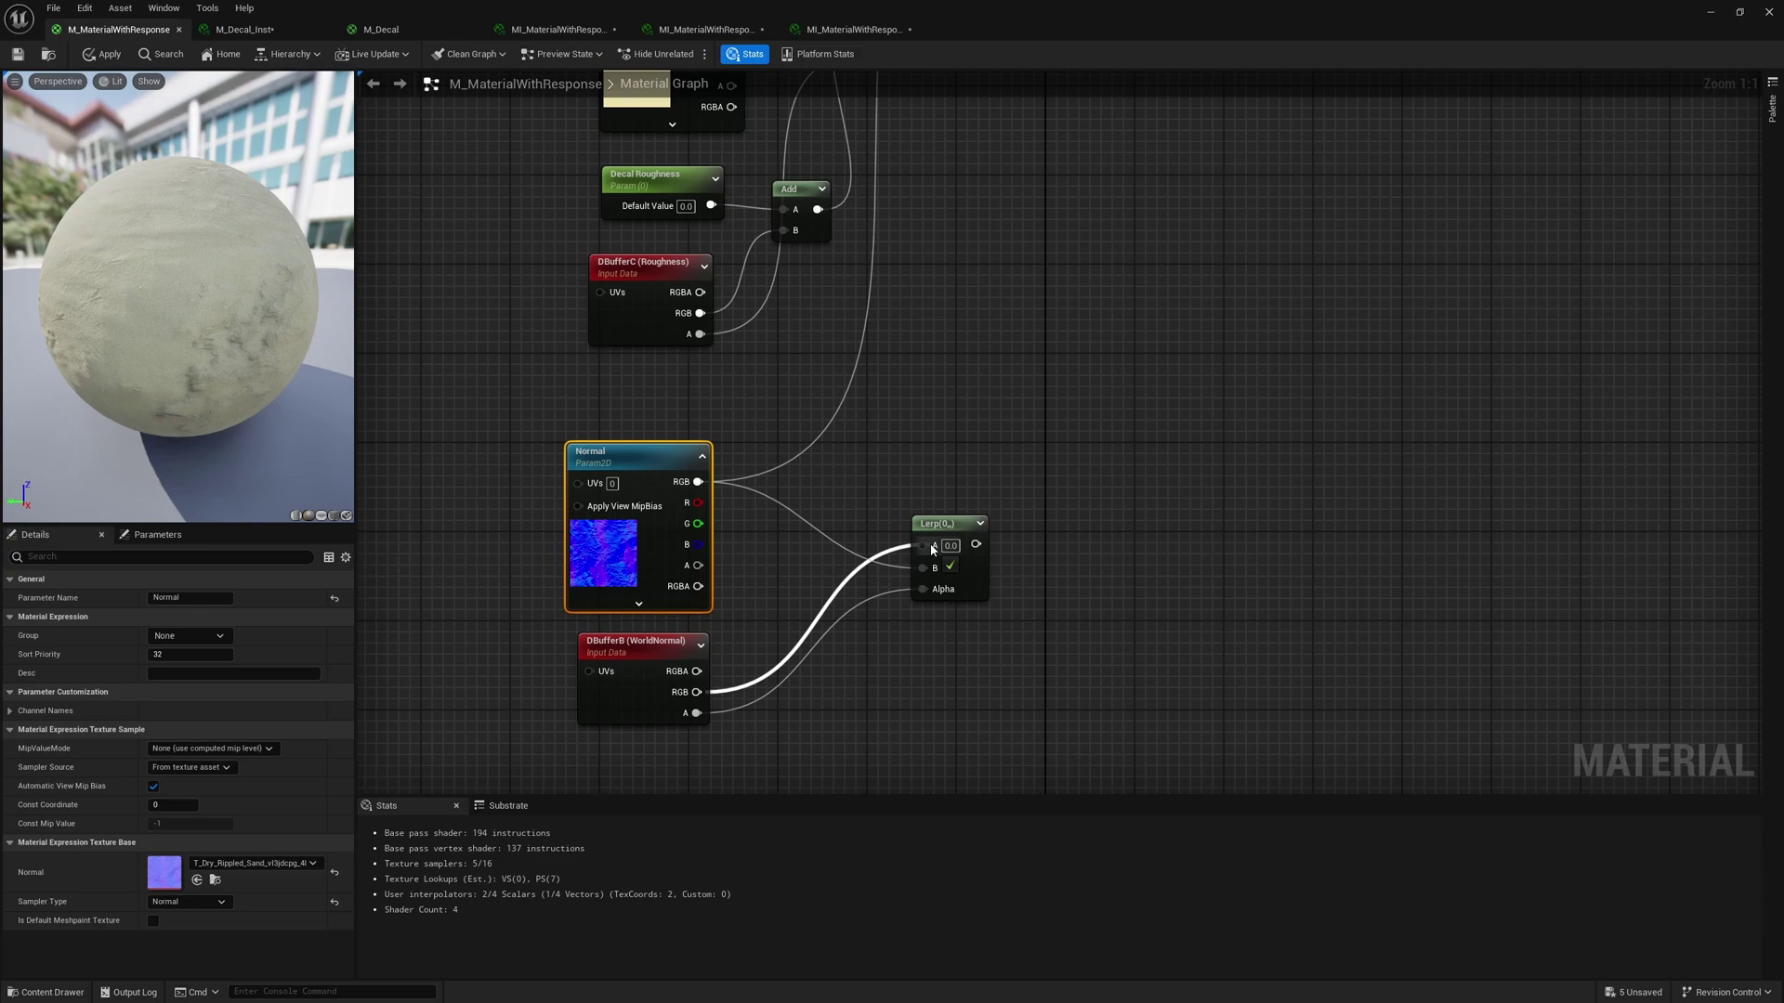
drag(932, 548, 931, 547)
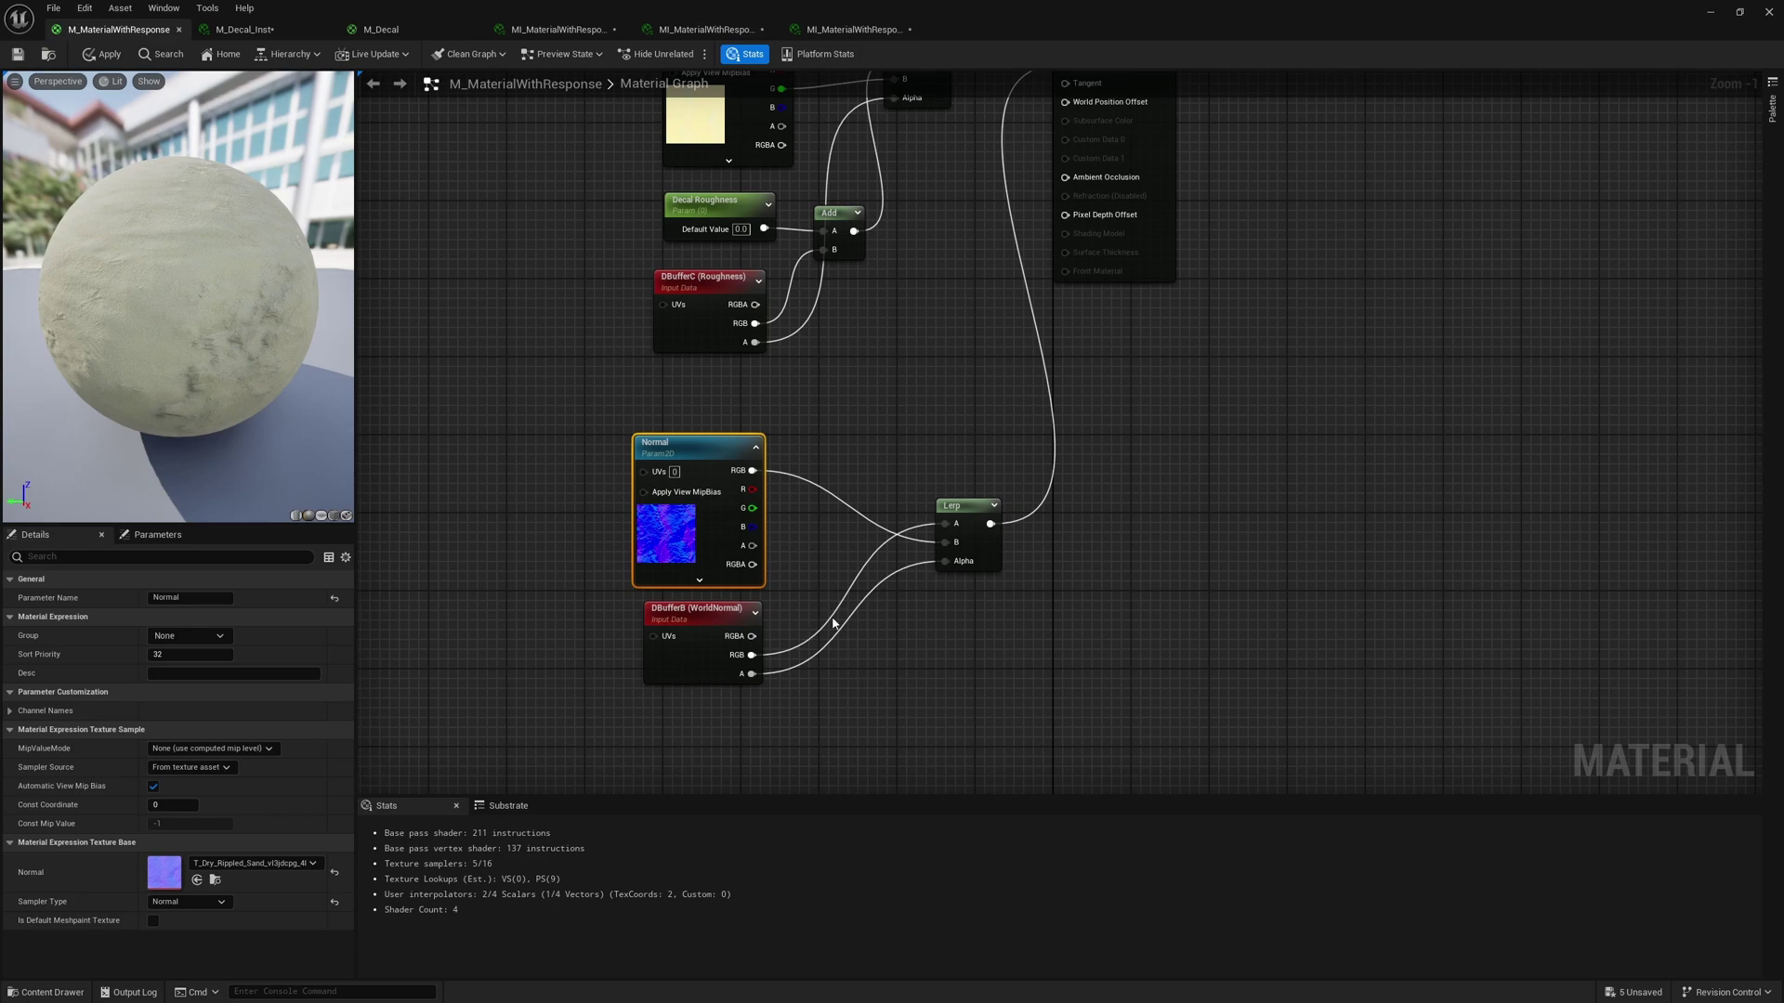
- Add a second Lerp blending Normal RGB (A) with DBufferB RGB (B), and feed it into the final normal Lerp's A input
click(820, 528)
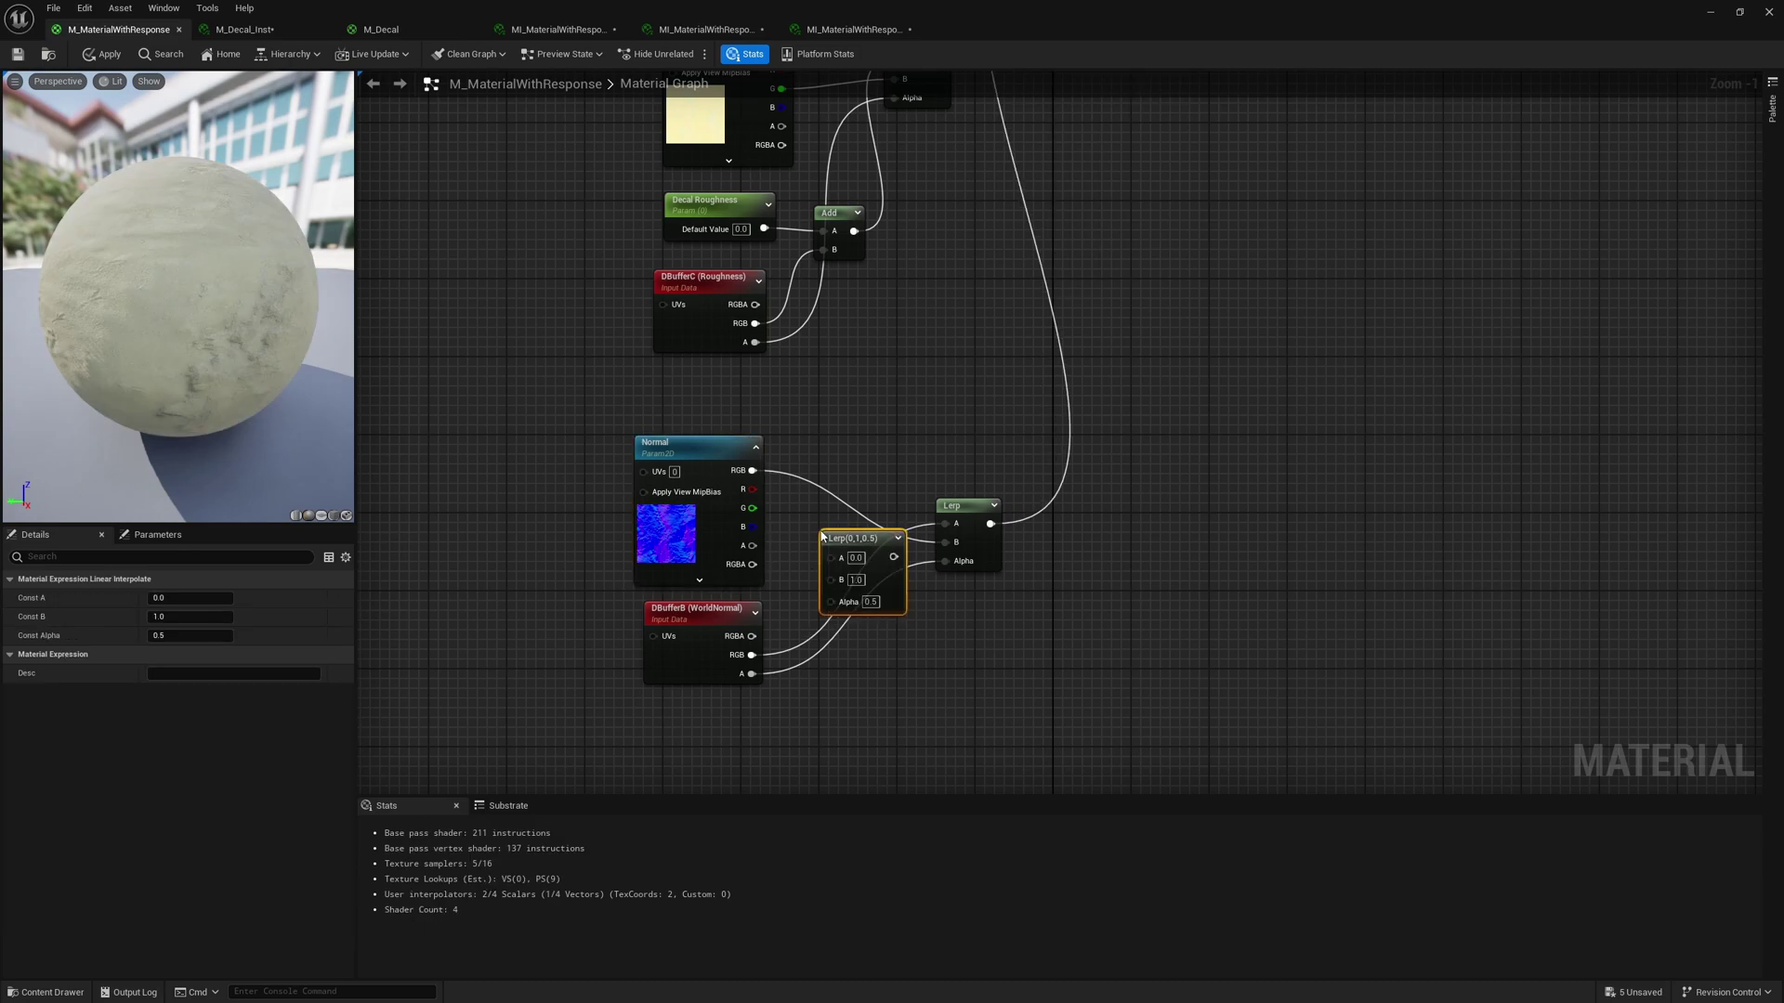
scroll(867, 537, up, 1)
drag(990, 528, 1088, 545)
drag(896, 559, 1079, 548)
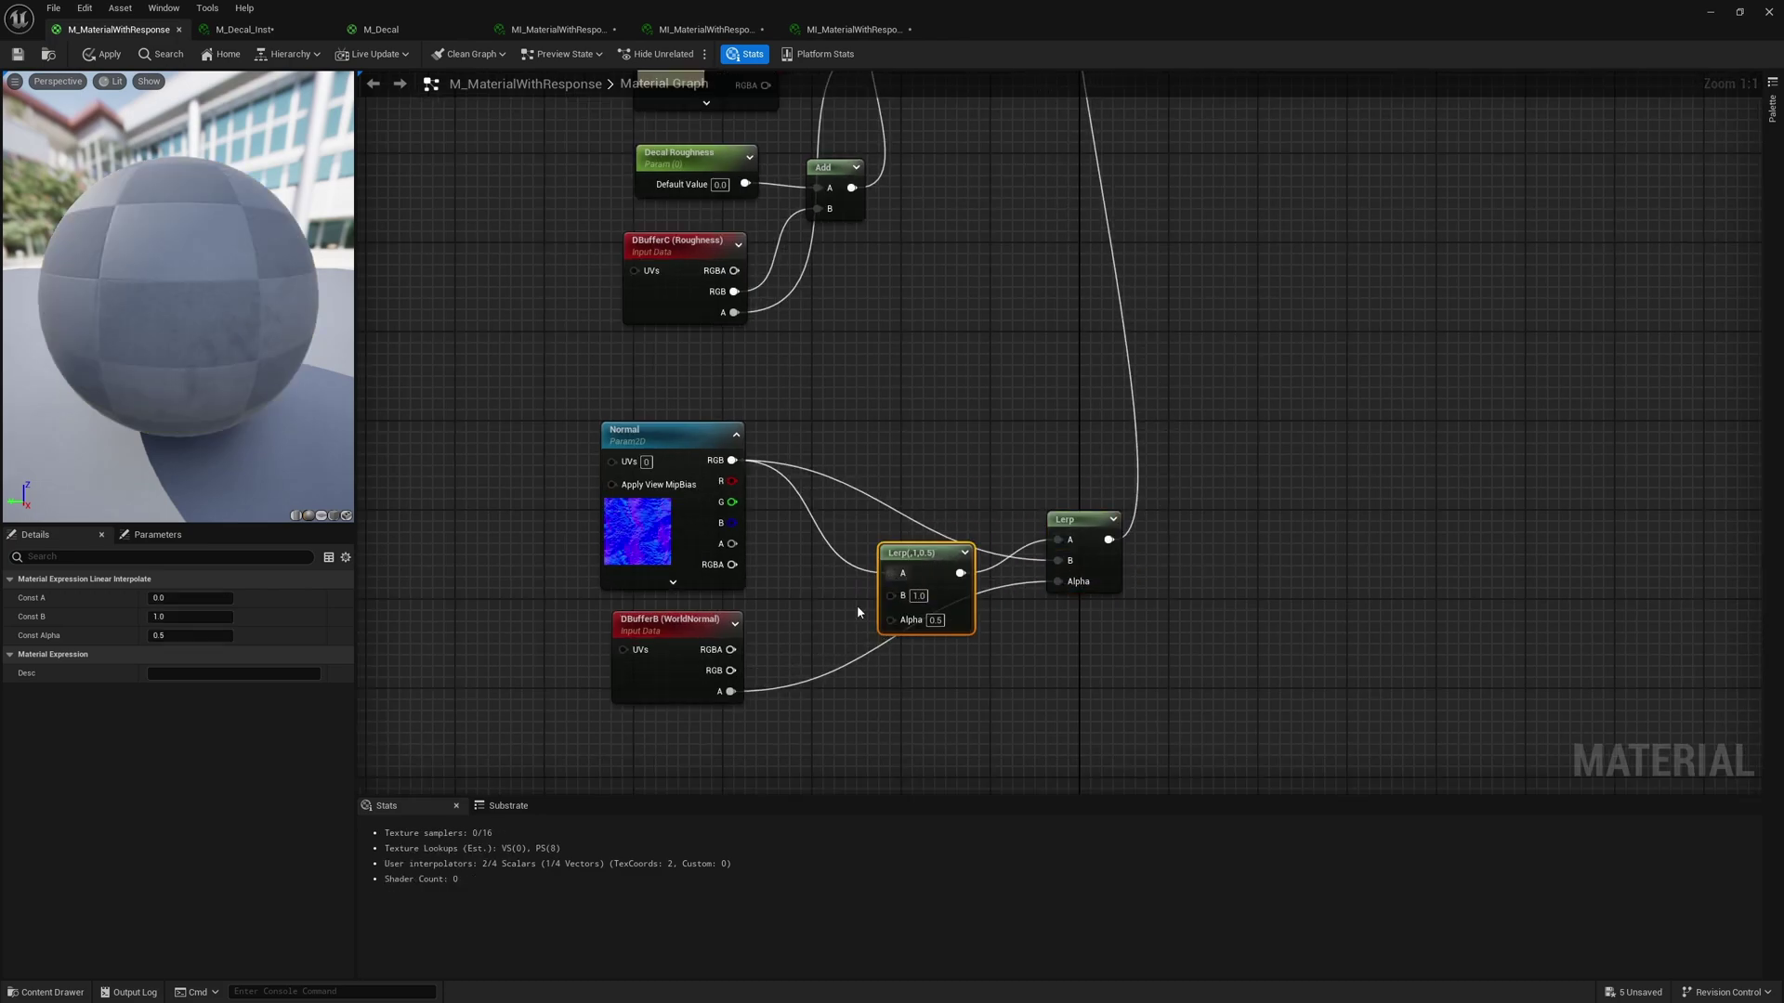
drag(732, 671, 890, 596)
- Add a scalar parameter named Normal Blend as the Alpha of the first normal Lerp, and save the material
drag(860, 658, 809, 713)
right_drag(790, 730, 800, 666)
key(s)
click(743, 676)
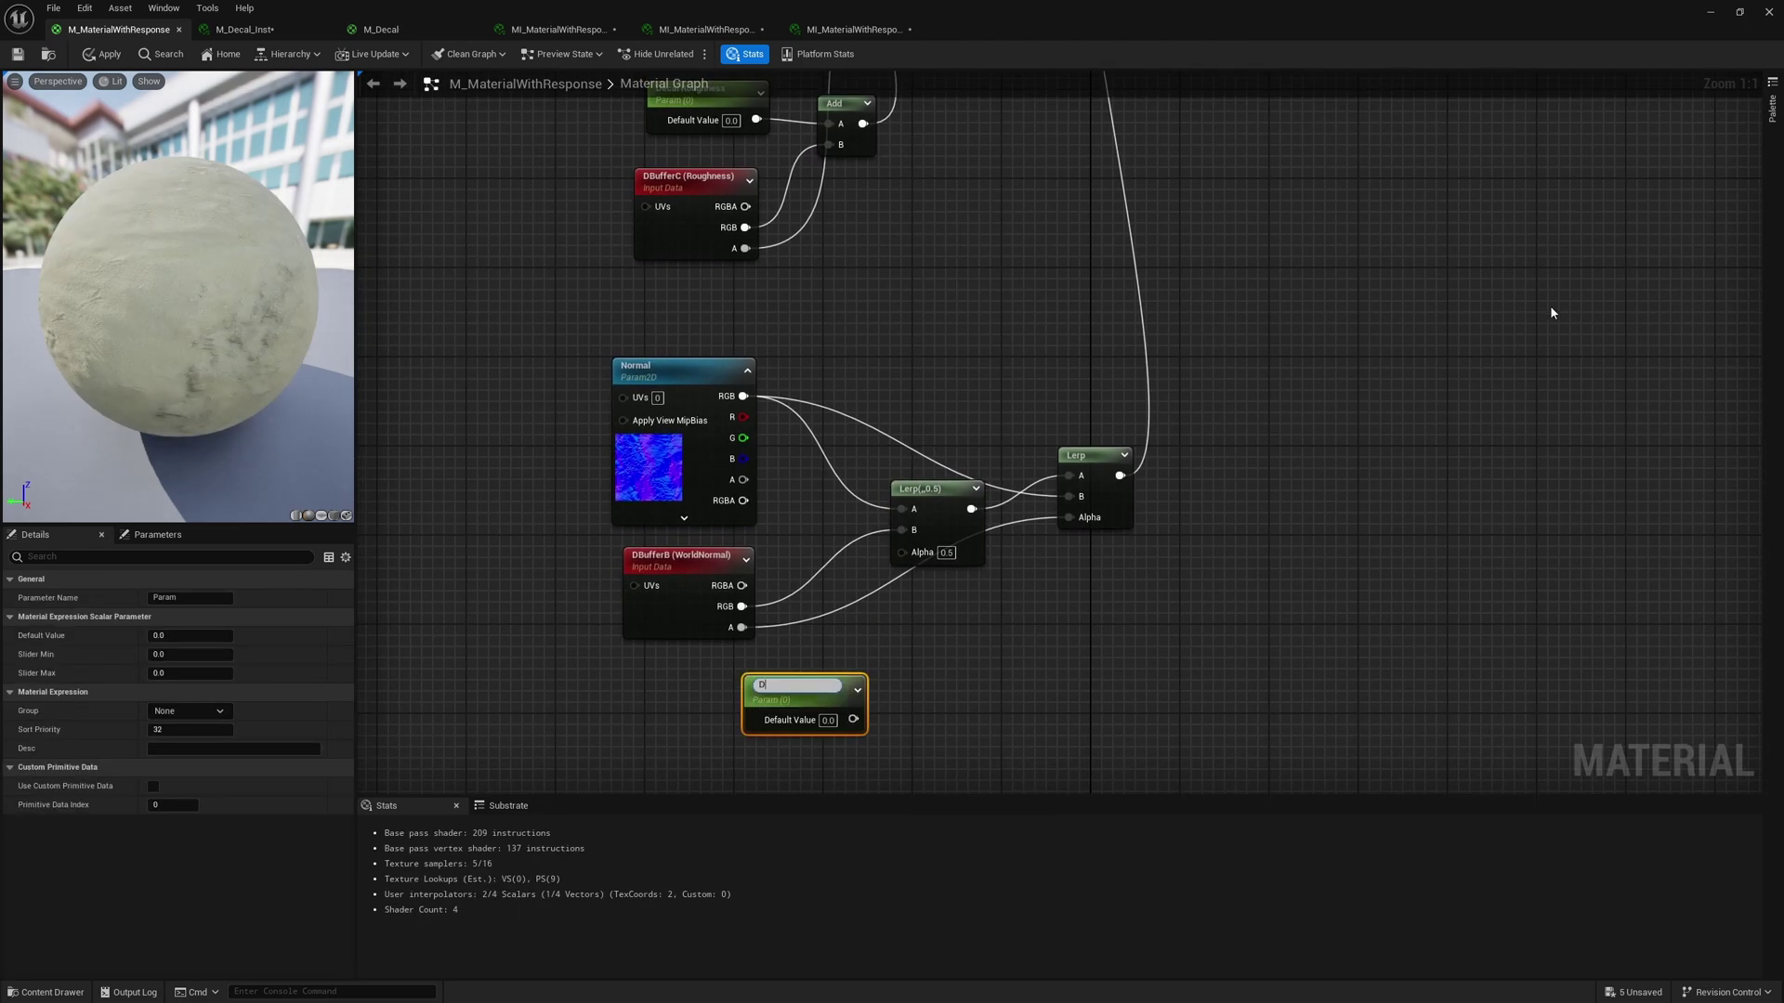
drag(853, 715, 901, 552)
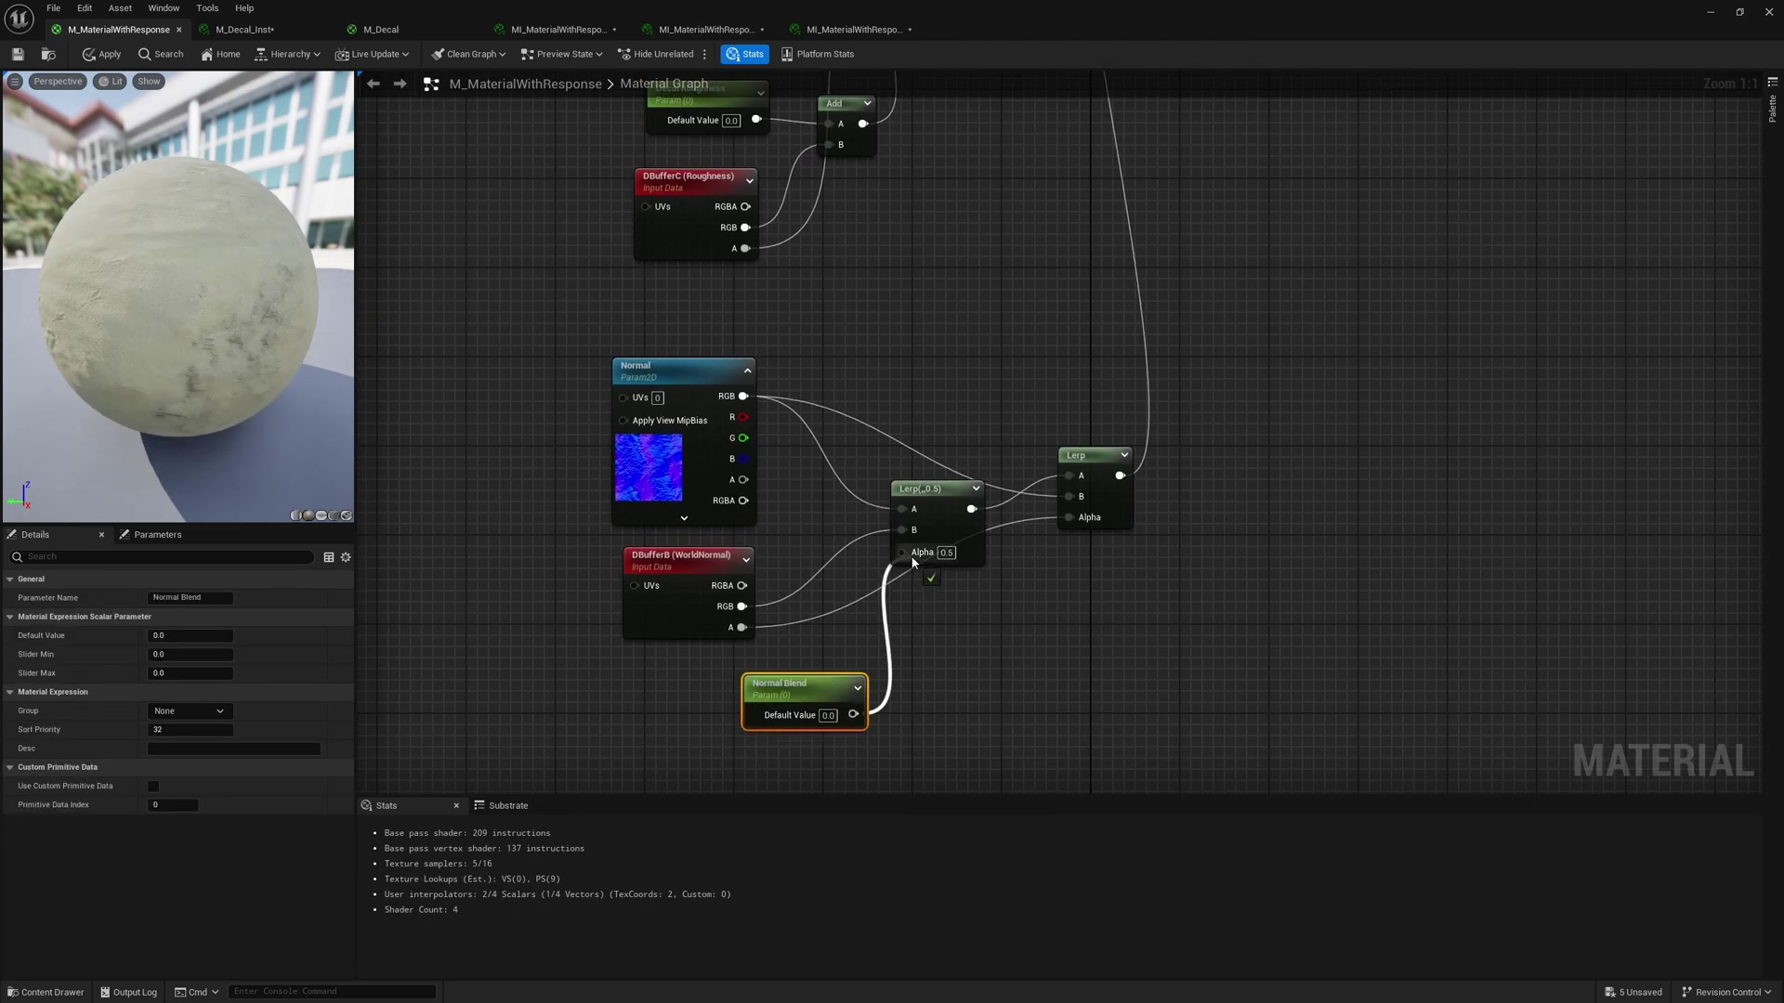
drag(828, 697, 751, 703)
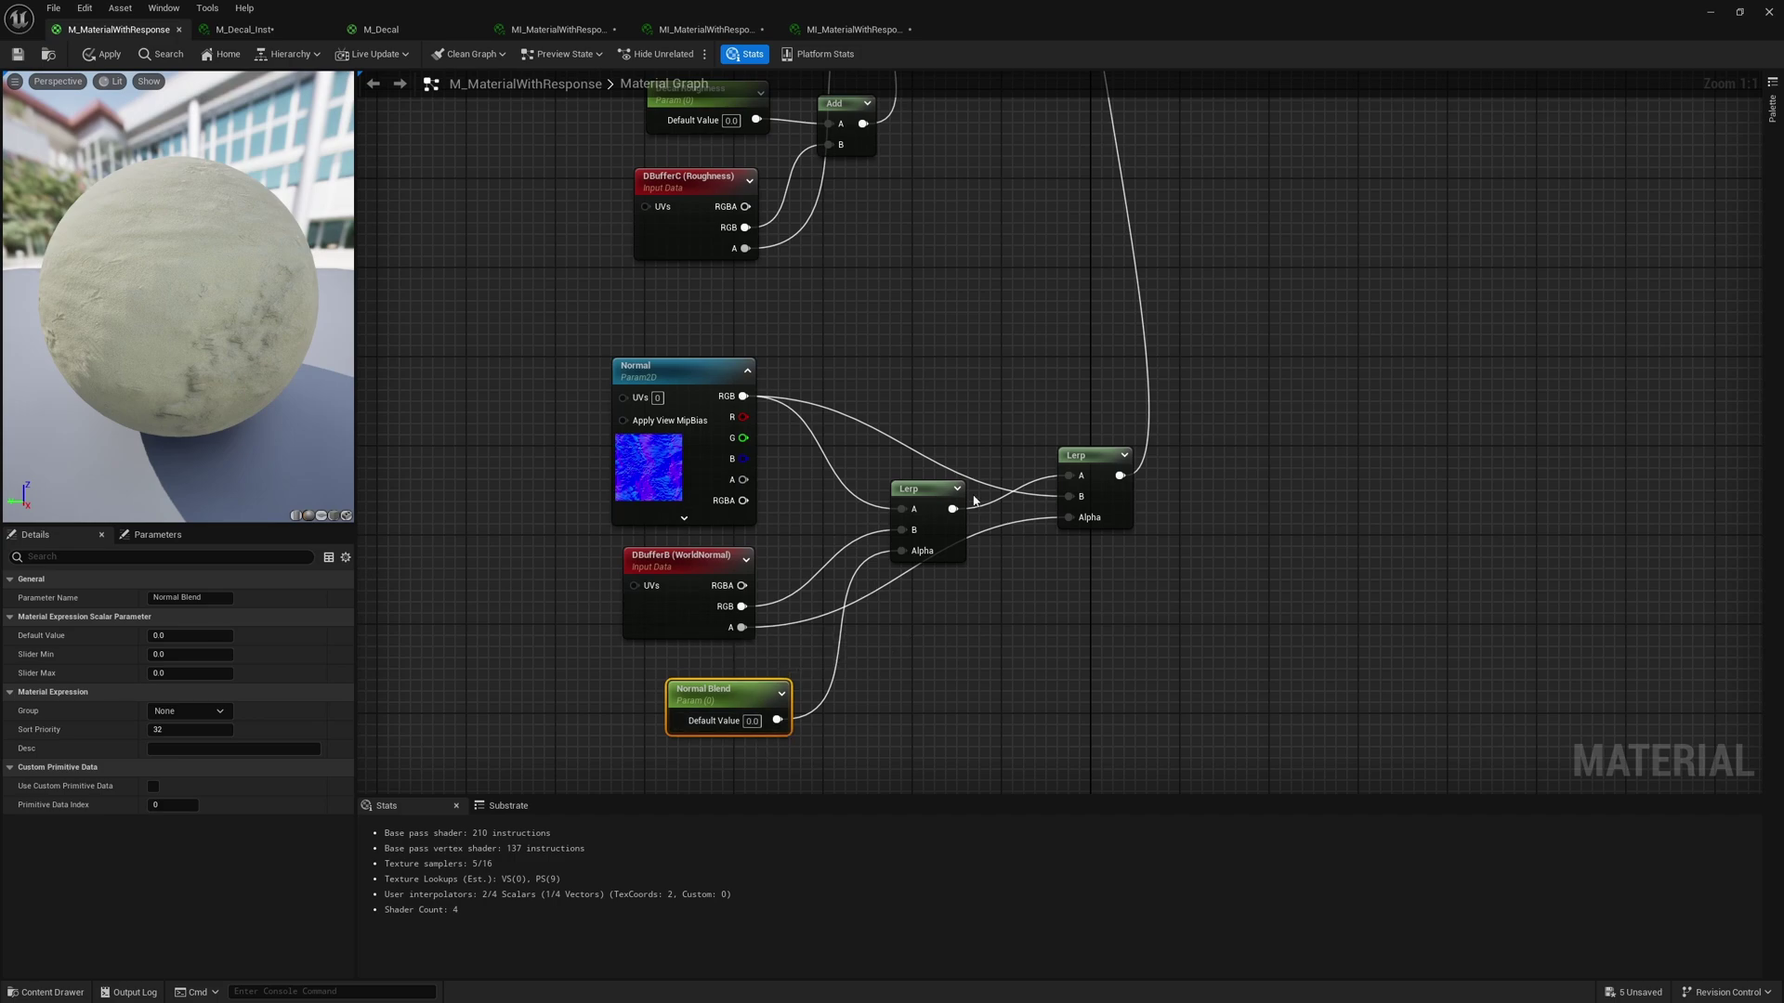
click(17, 55)
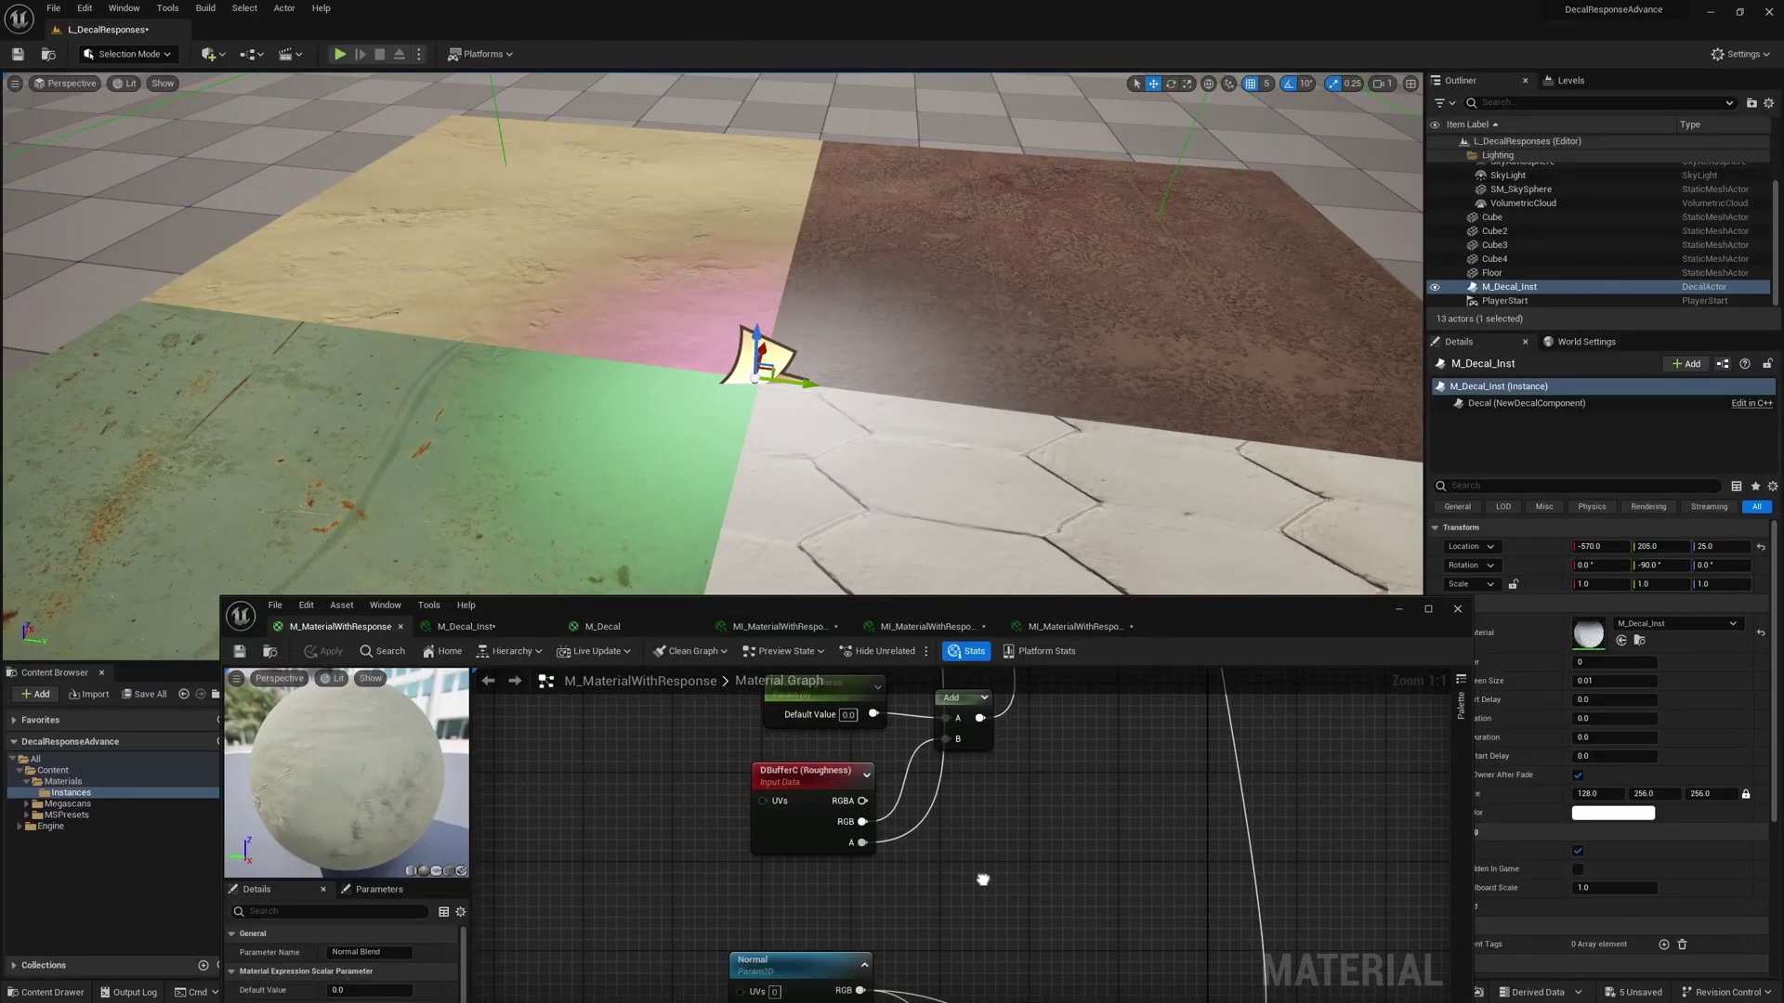
- Enable Normal Blend on MI_MaterialWithResponse_1 and set it to 0.5, nudging the decal to Y location 195
click(779, 626)
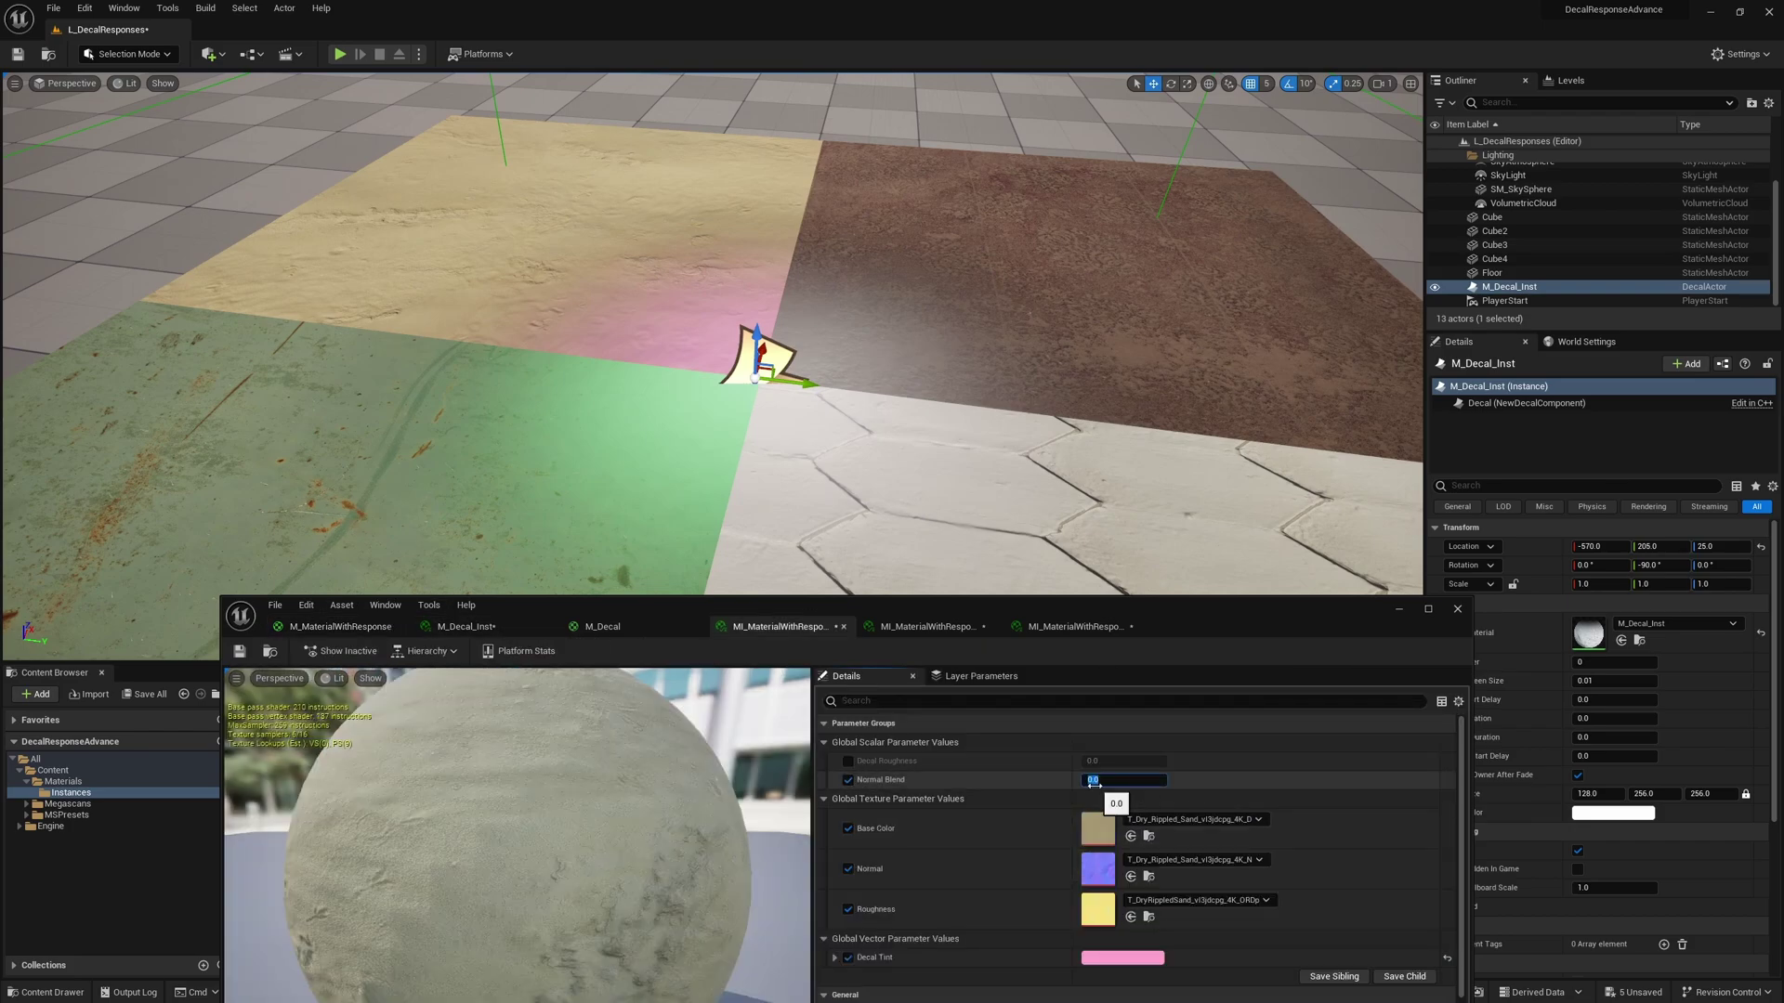
mouse_move(806, 382)
mouse_down()
mouse_move(869, 387)
mouse_move(795, 376)
mouse_up()
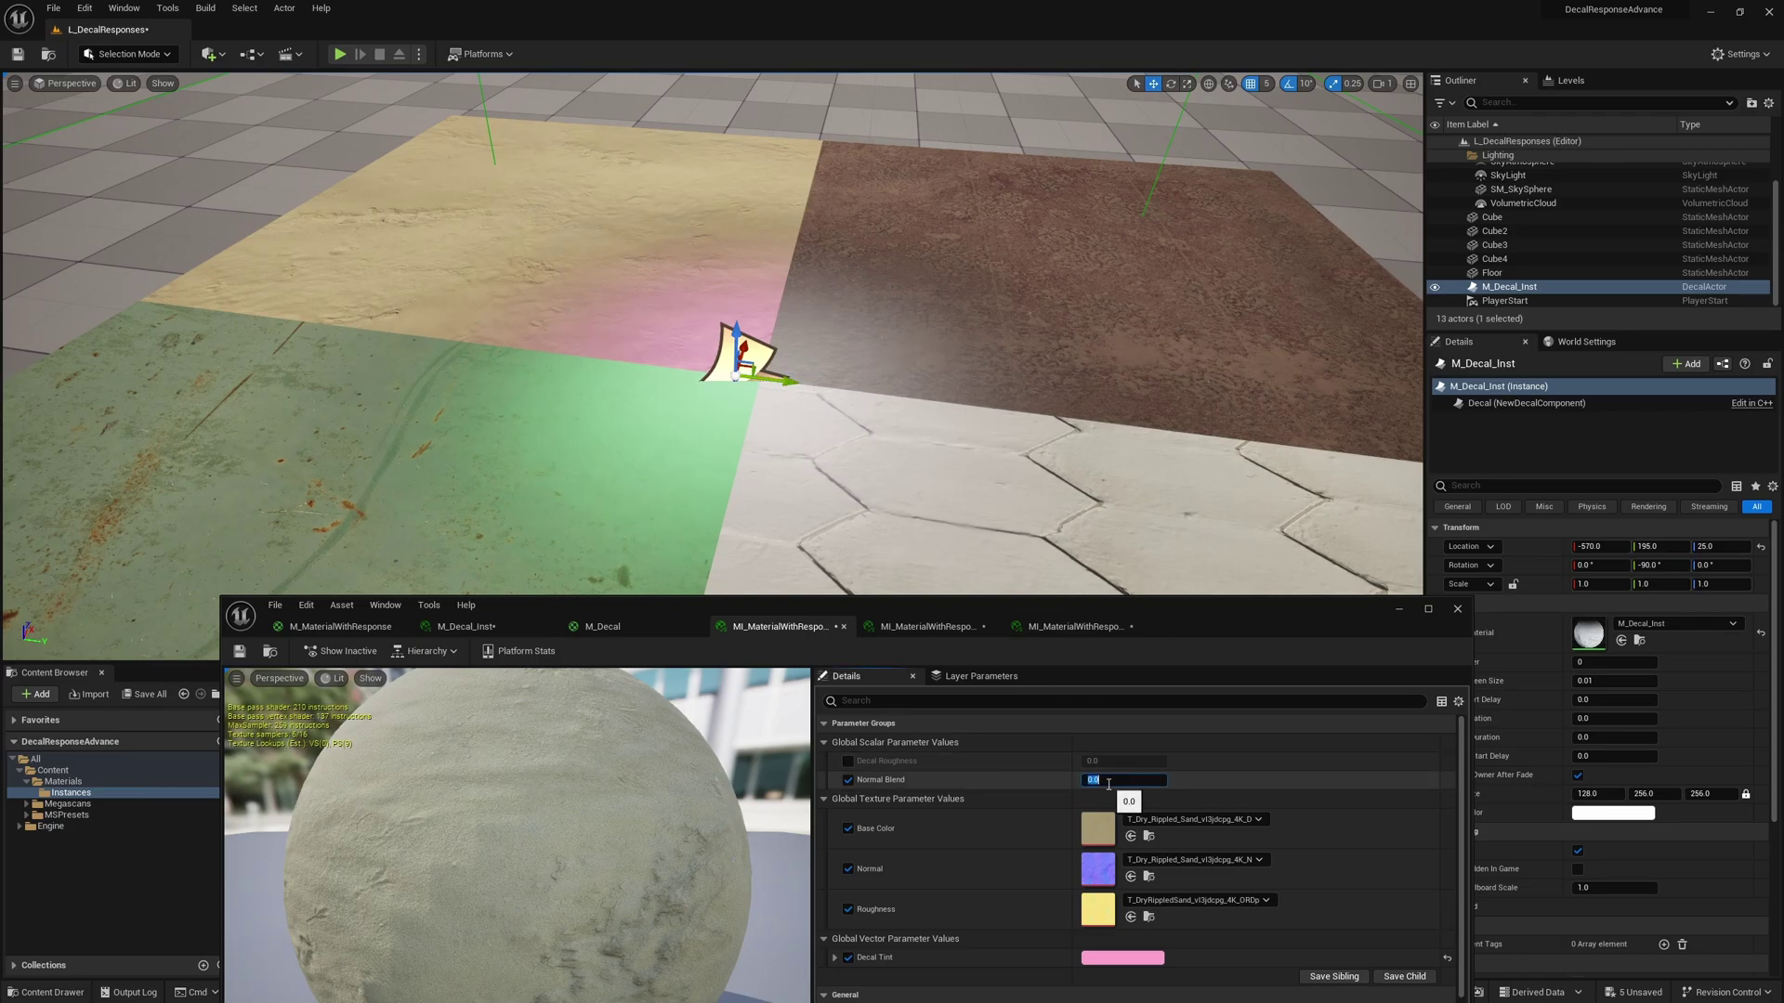
mouse_move(929, 418)
right_down()
mouse_move(929, 372)
mouse_move(929, 409)
right_up()
click(1142, 785)
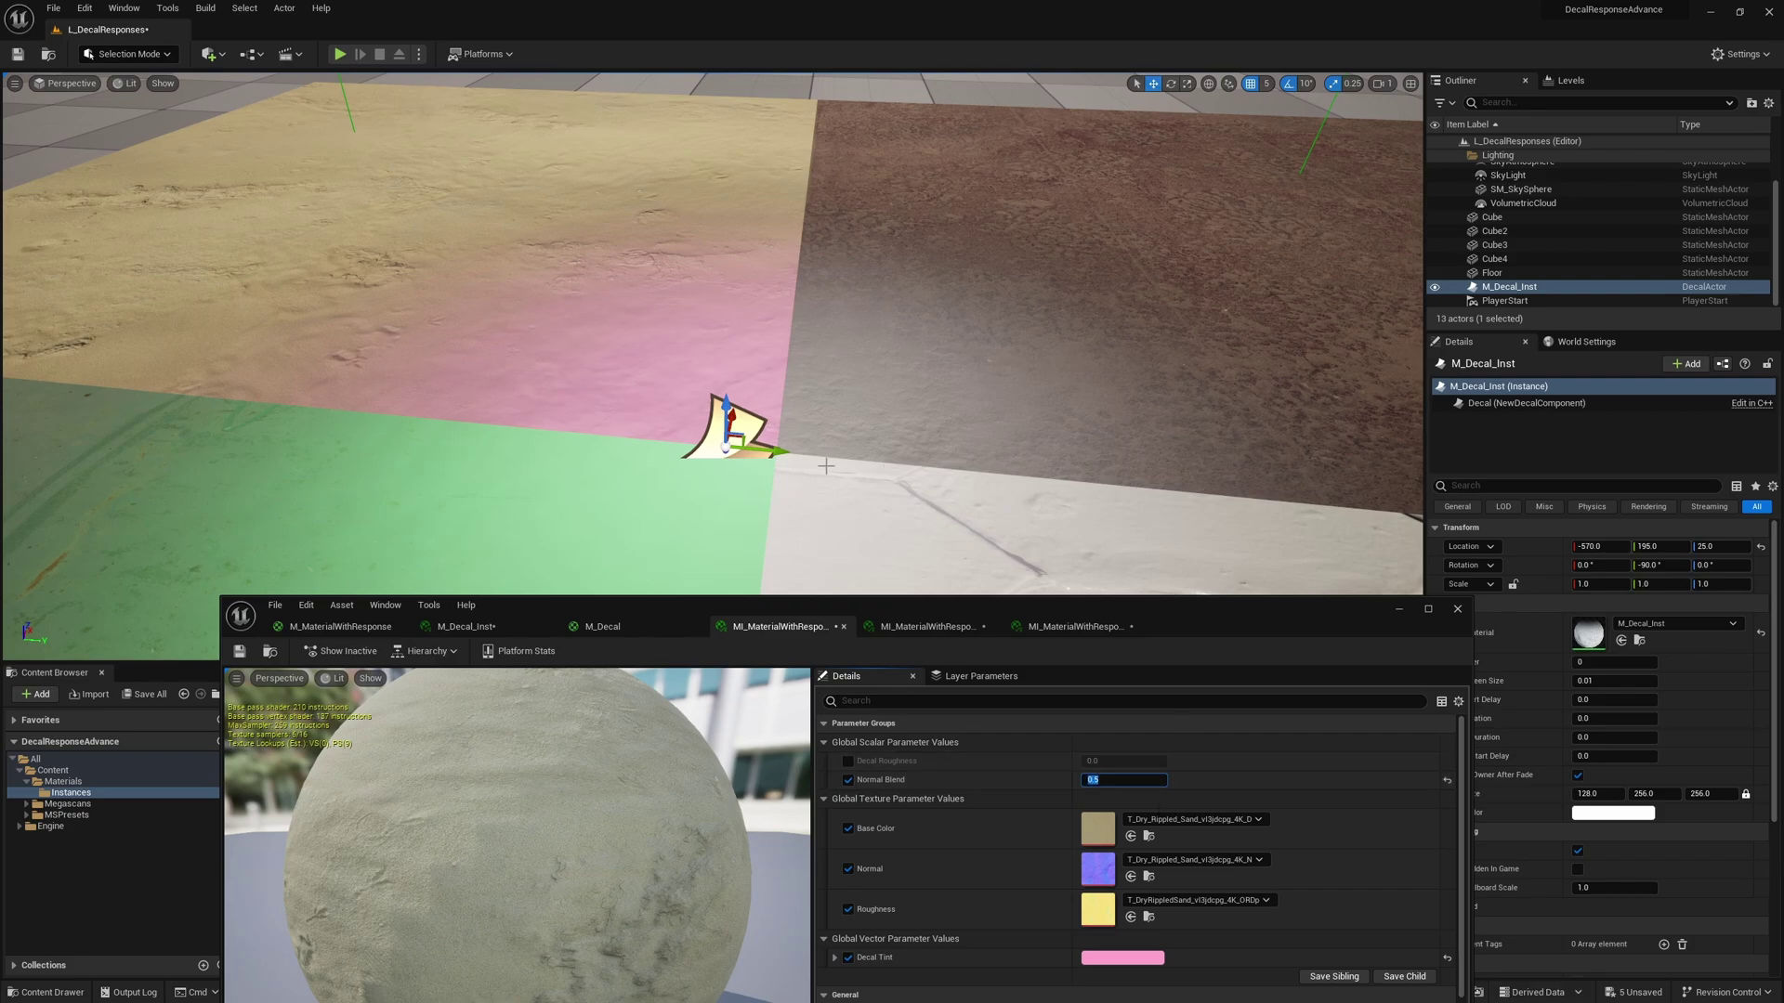
- In the M_MaterialWithResponse graph, insert a Transform vector node between DBufferB RGB and the first normal Lerp's B input
click(340, 626)
right_drag(828, 920, 834, 790)
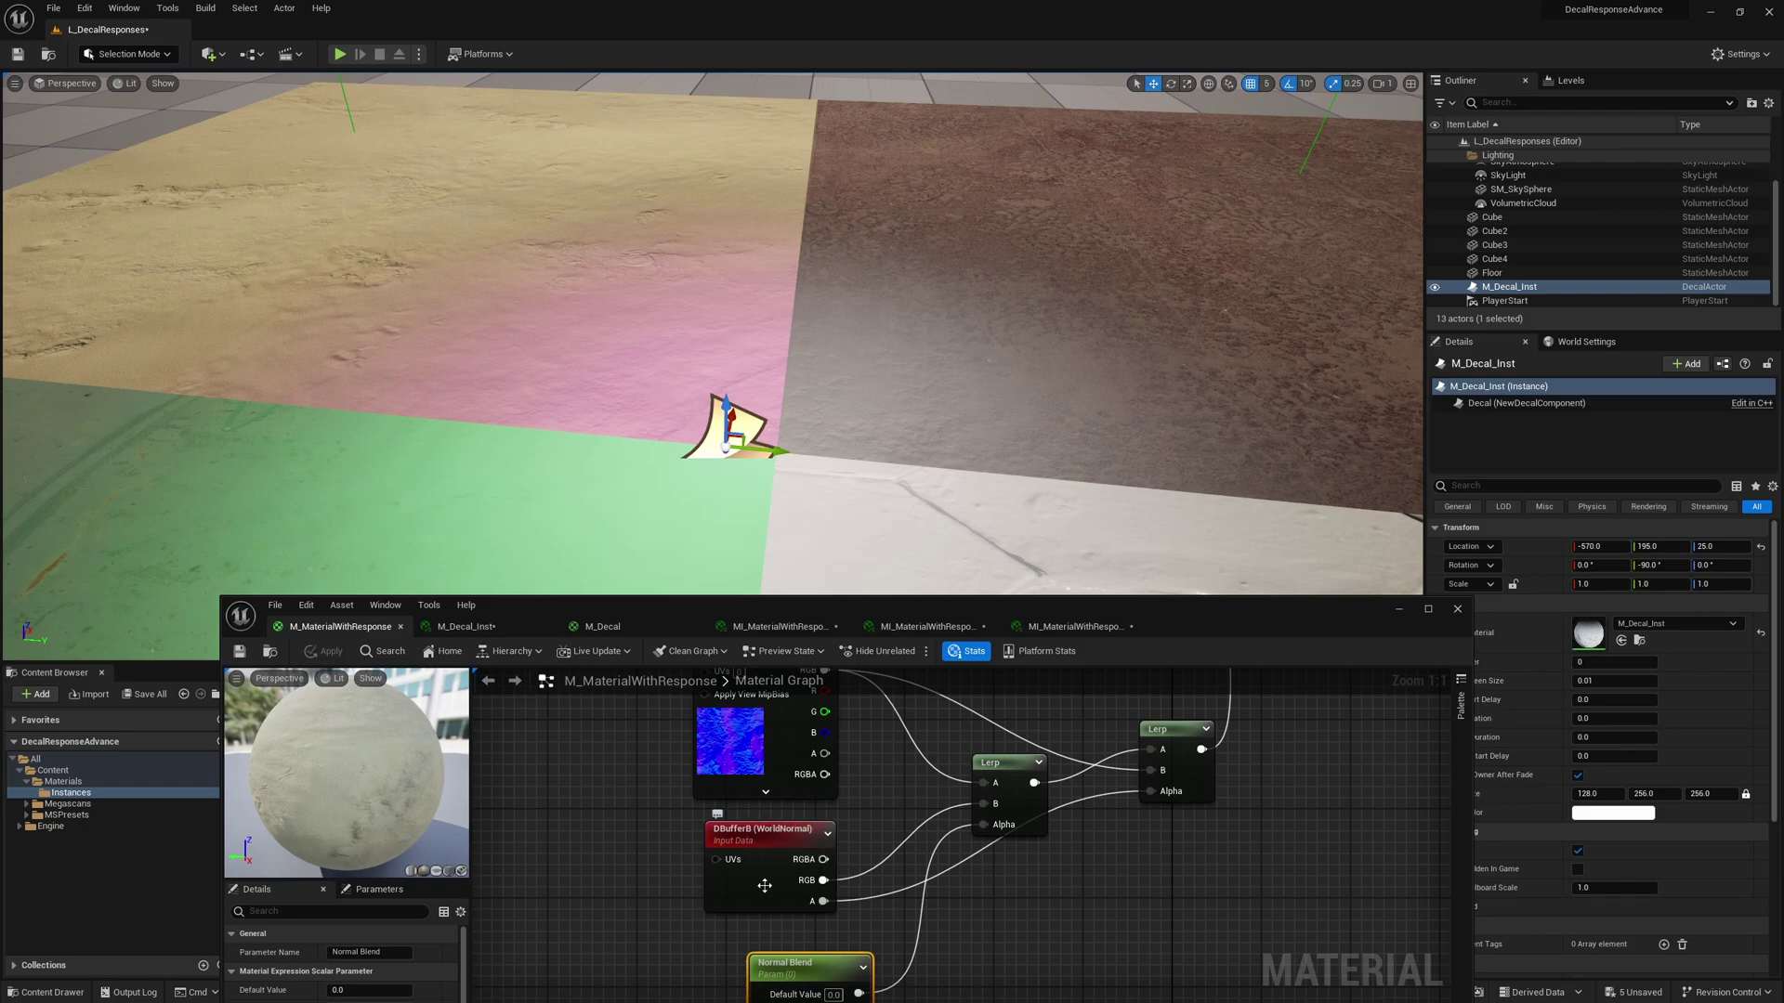
right_drag(1125, 855, 1075, 873)
right_drag(827, 853, 924, 844)
drag(809, 834, 563, 857)
right_click(690, 840)
text(transform)
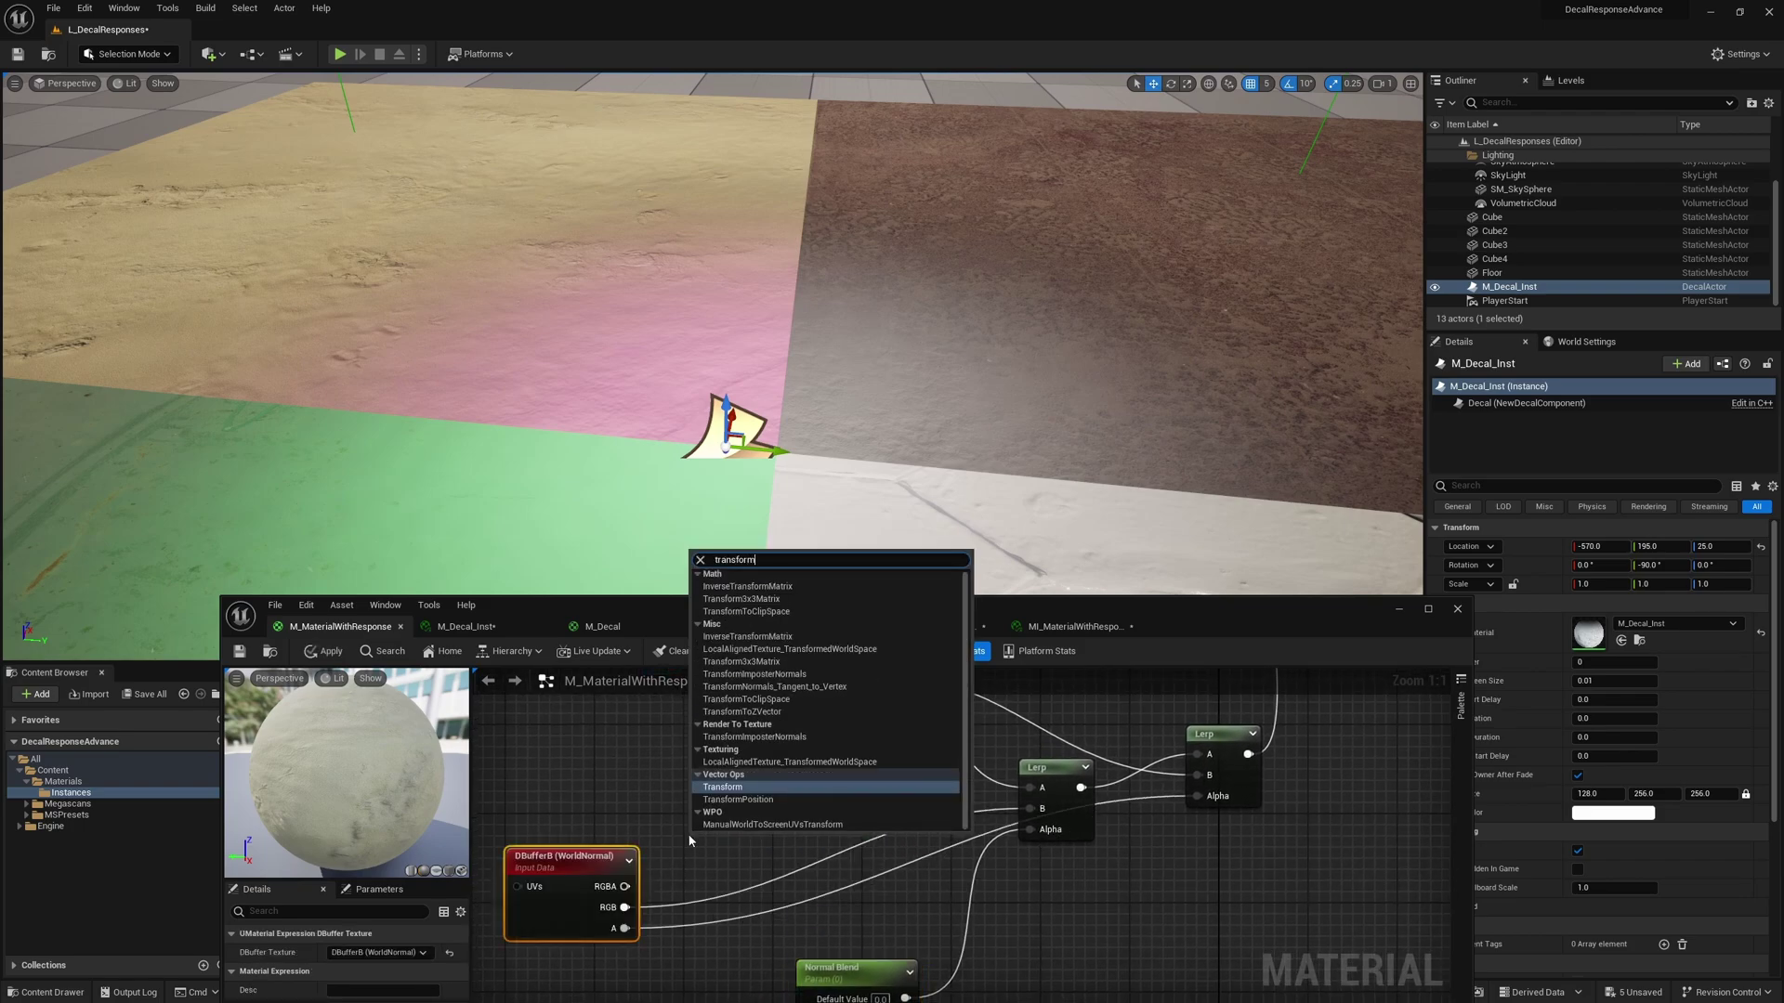
key(Return)
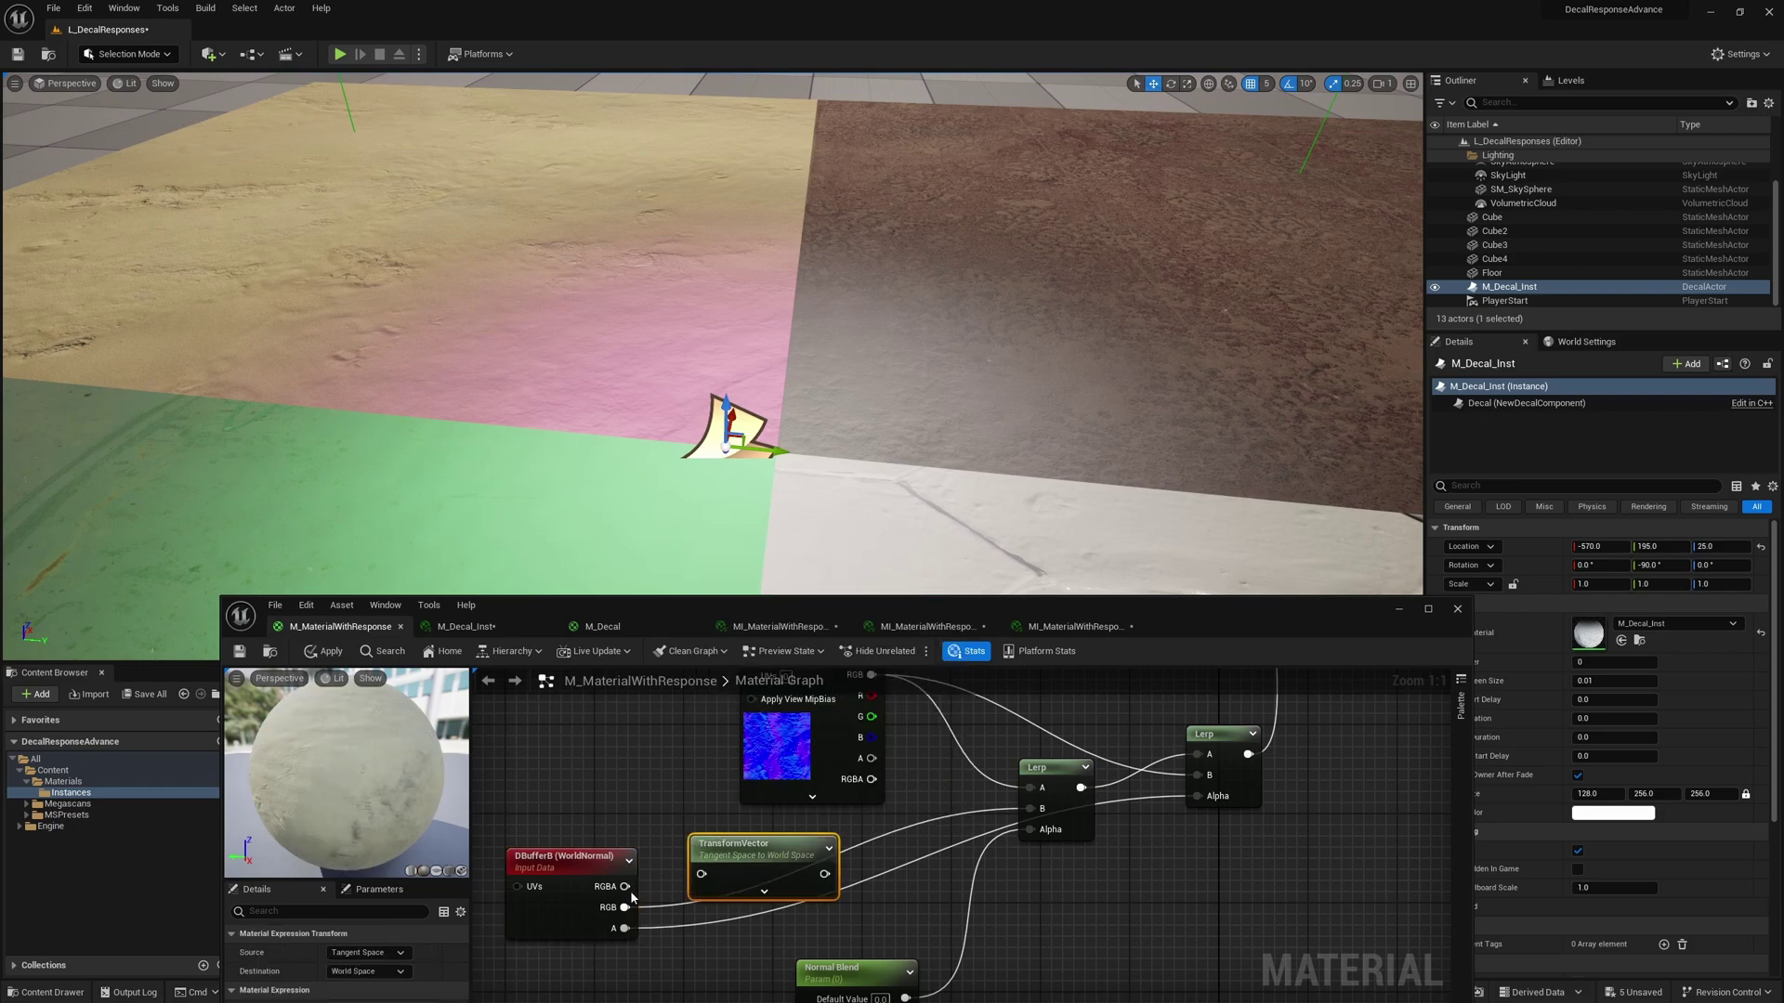
ctrl+drag(625, 908, 823, 873)
drag(624, 908, 702, 875)
- Set the TransformVector node's source to World Space and its destination to Tangent Space
click(368, 952)
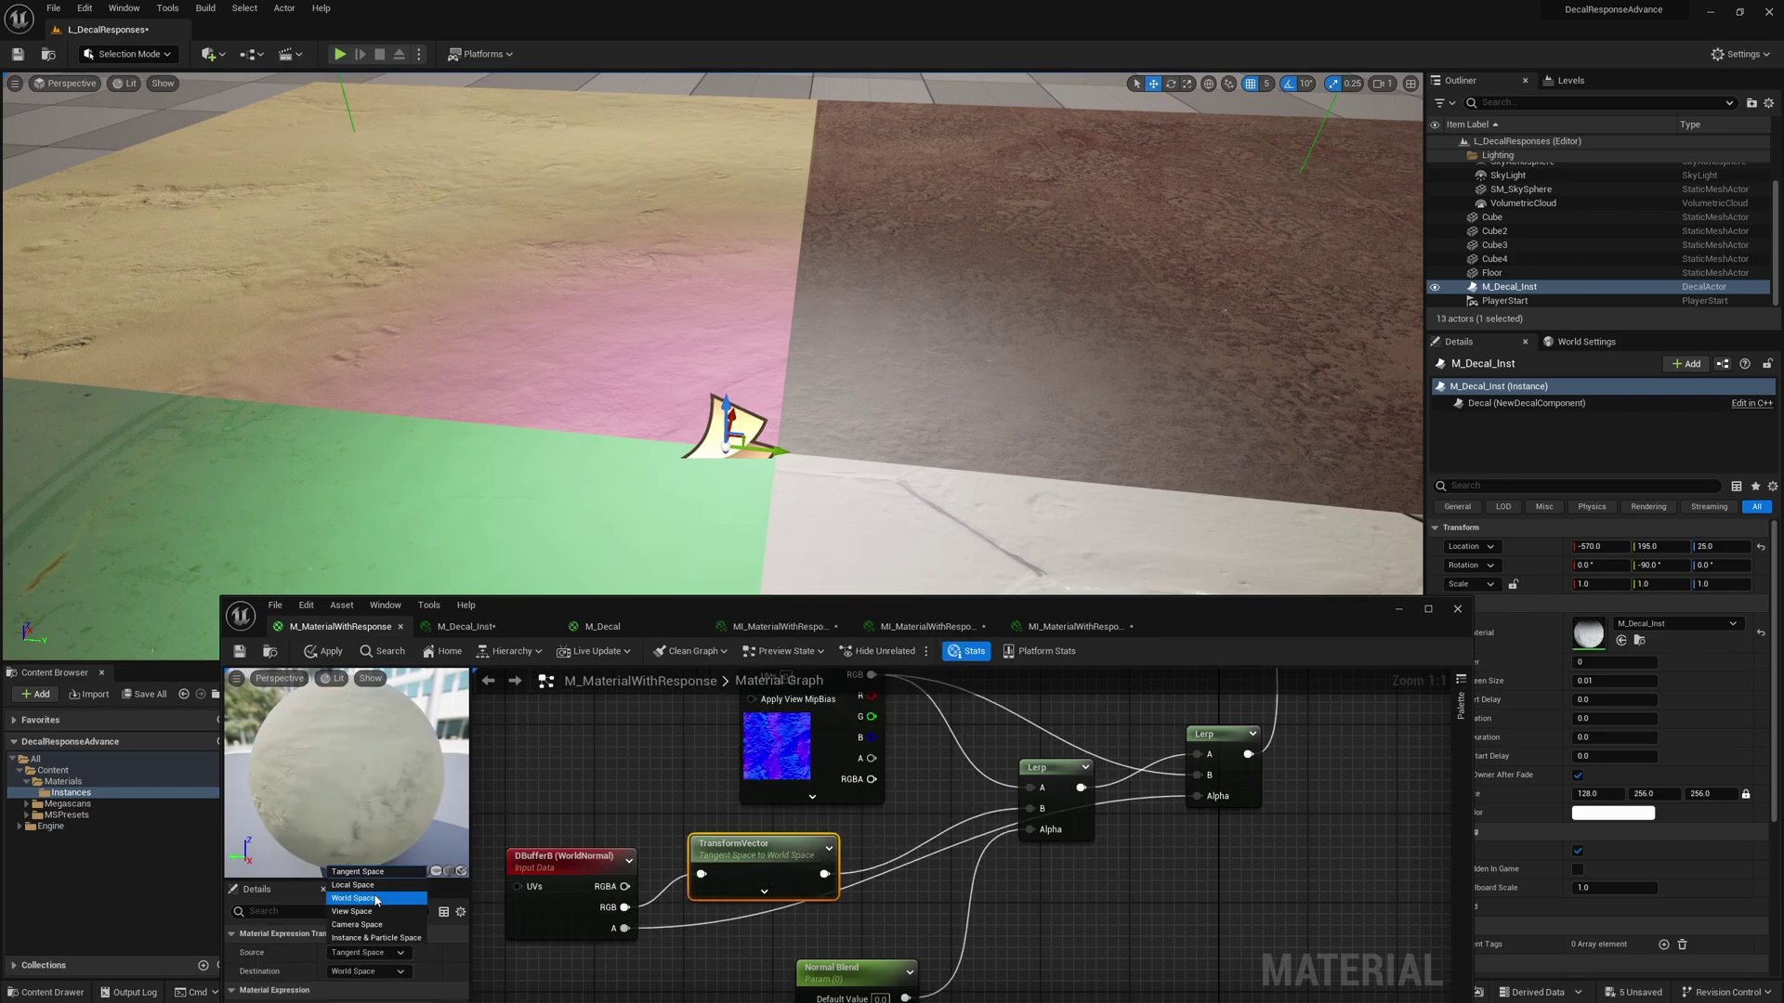
click(376, 898)
click(401, 971)
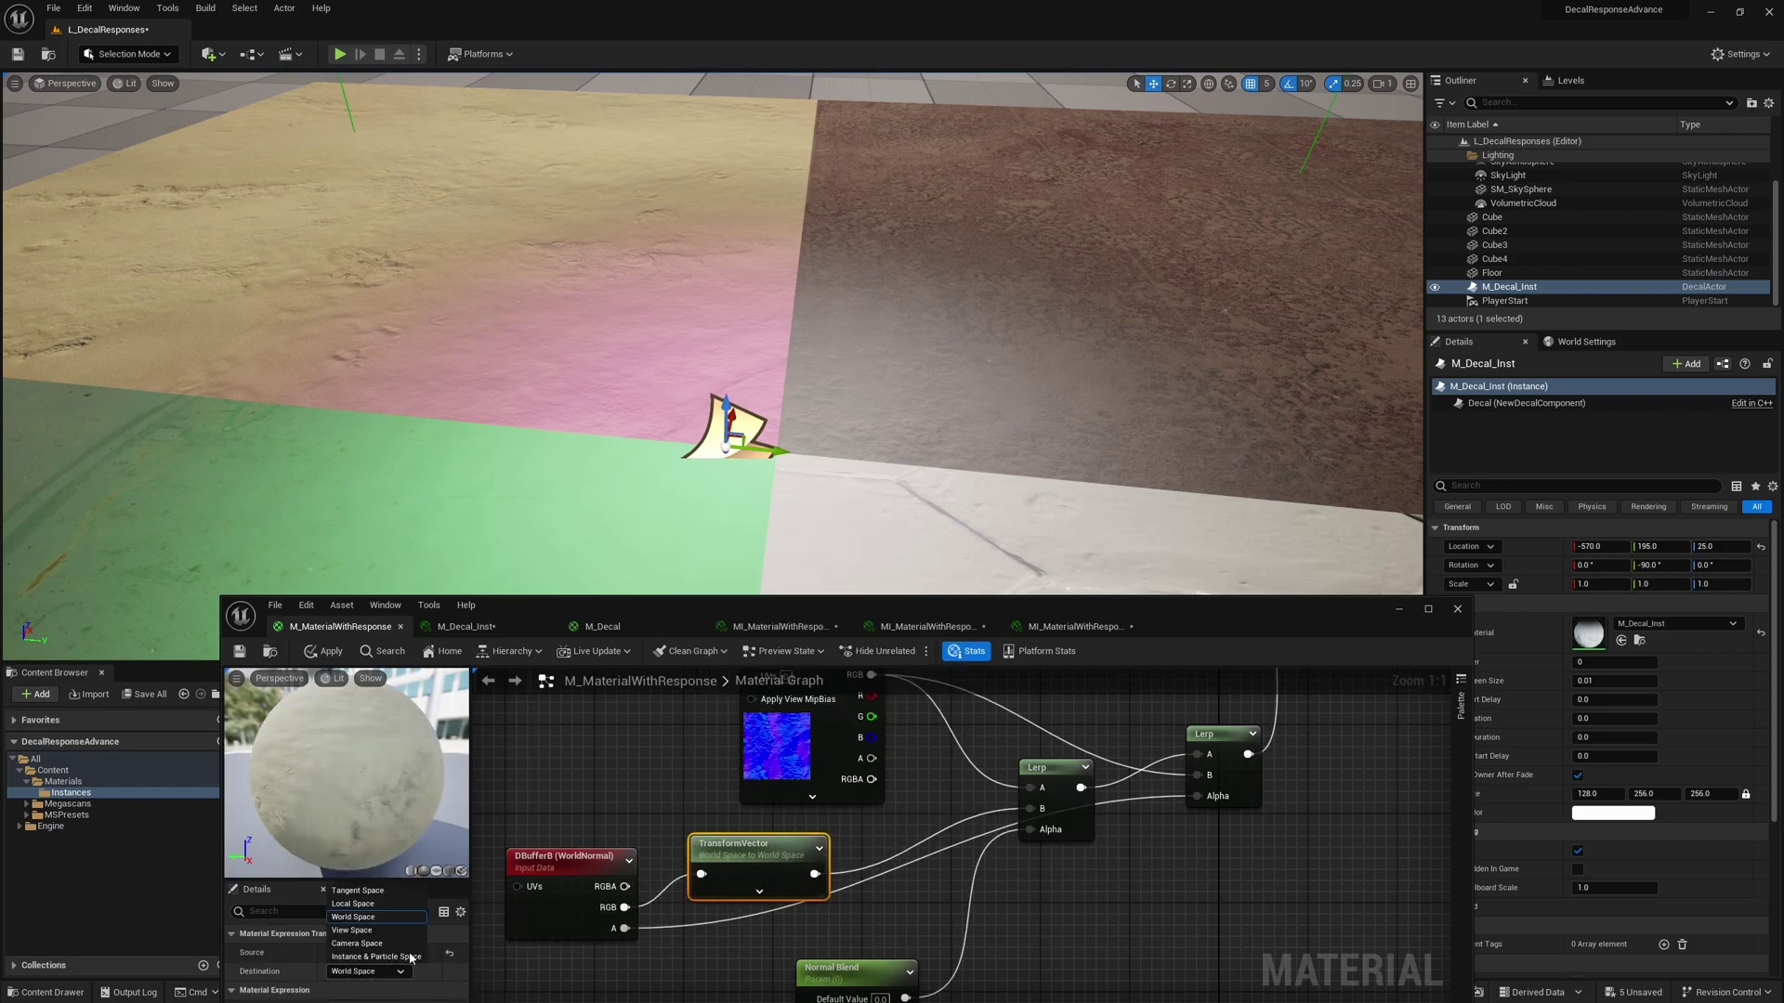
click(358, 890)
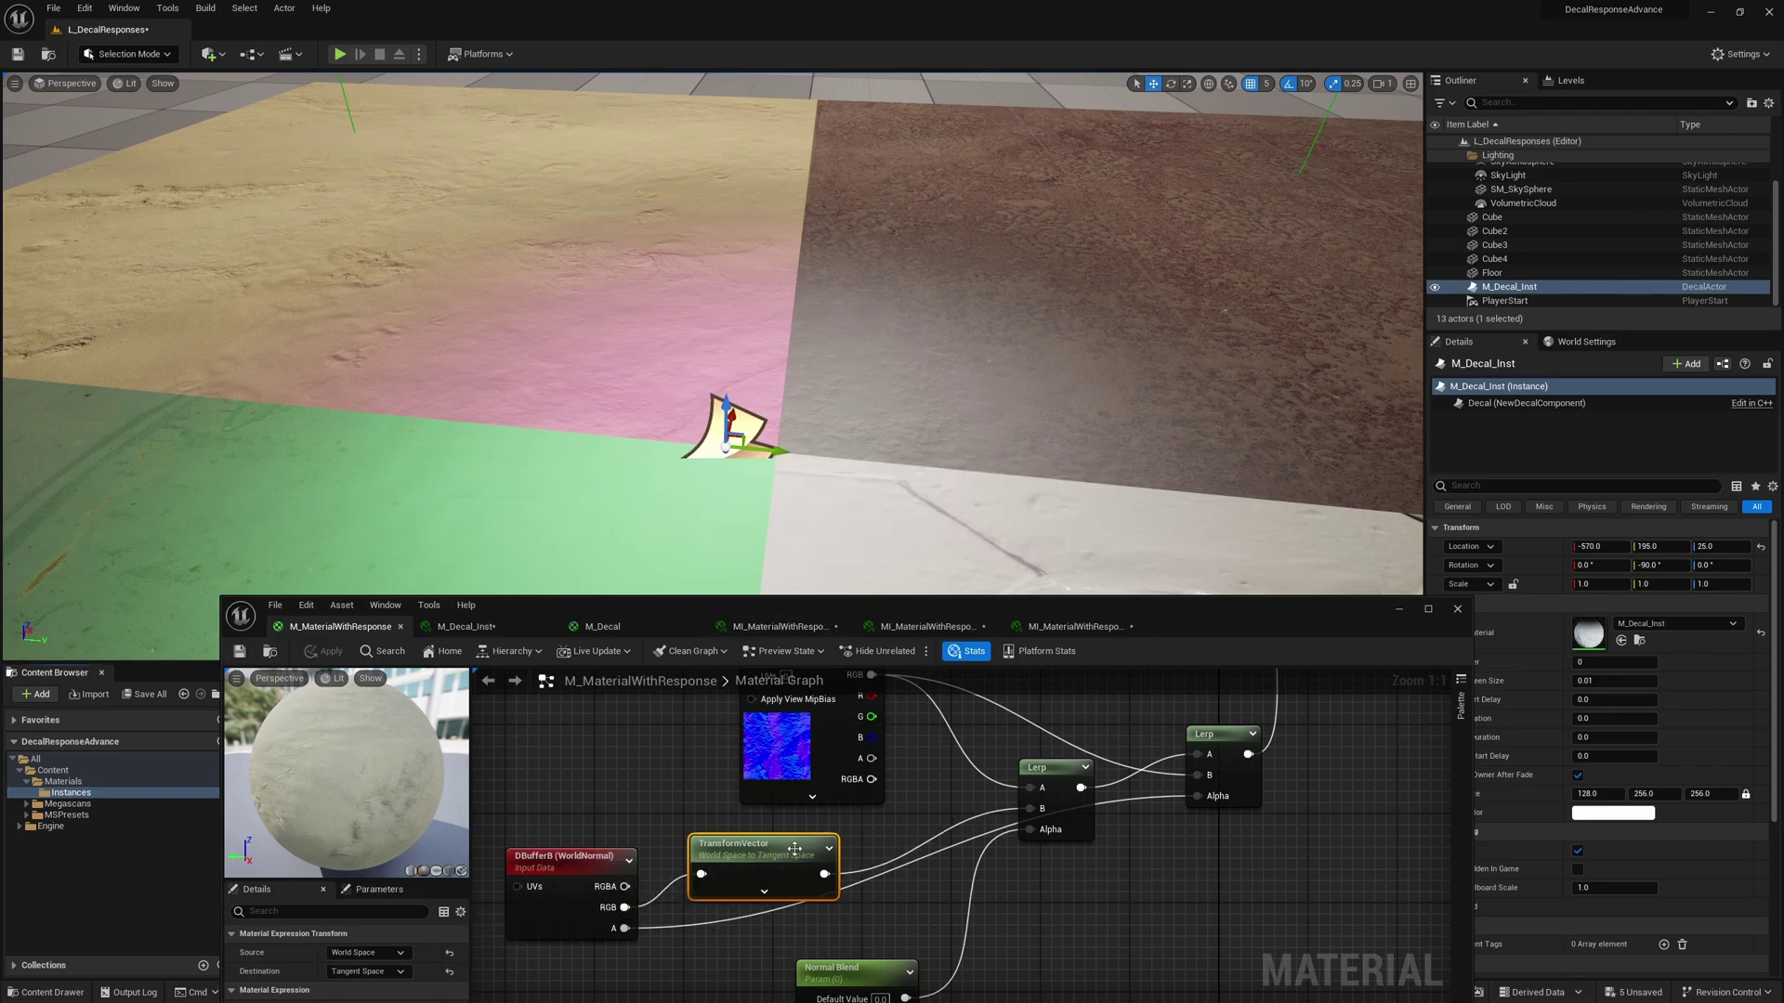
- Shift the TransformVector node slightly up and move the decal back to Y location 205
drag(794, 848, 777, 828)
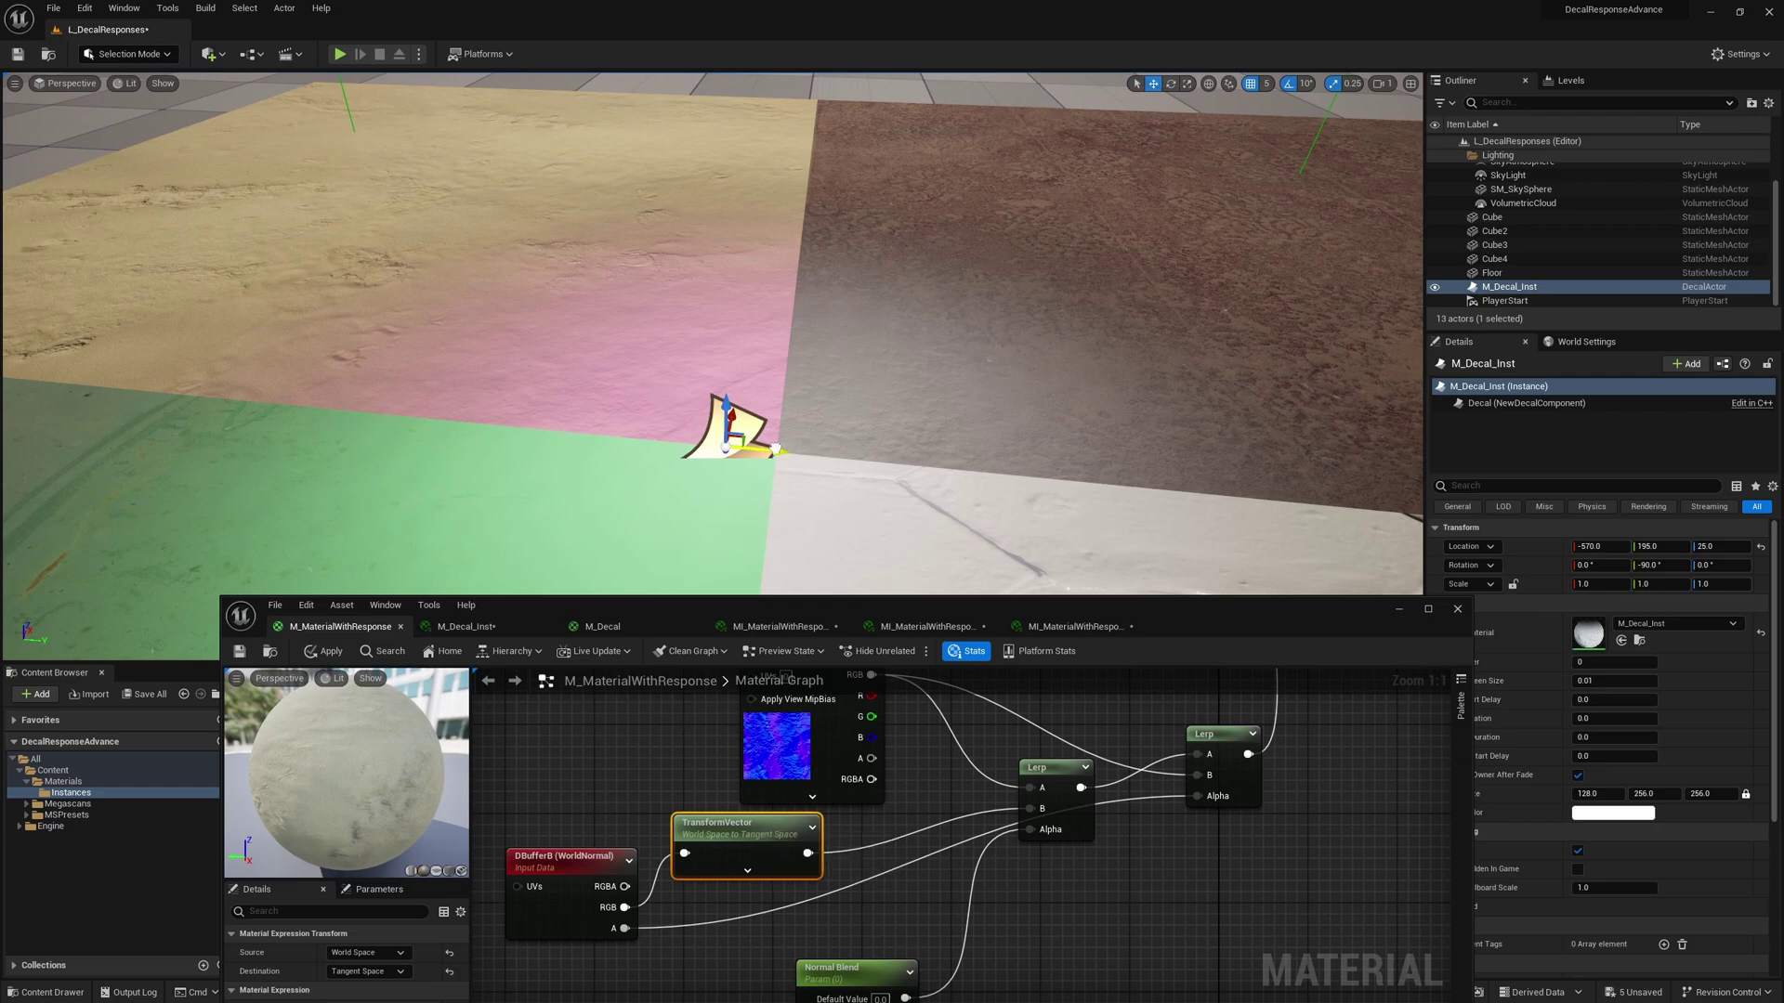
drag(775, 449, 816, 452)
right_drag(817, 453, 882, 462)
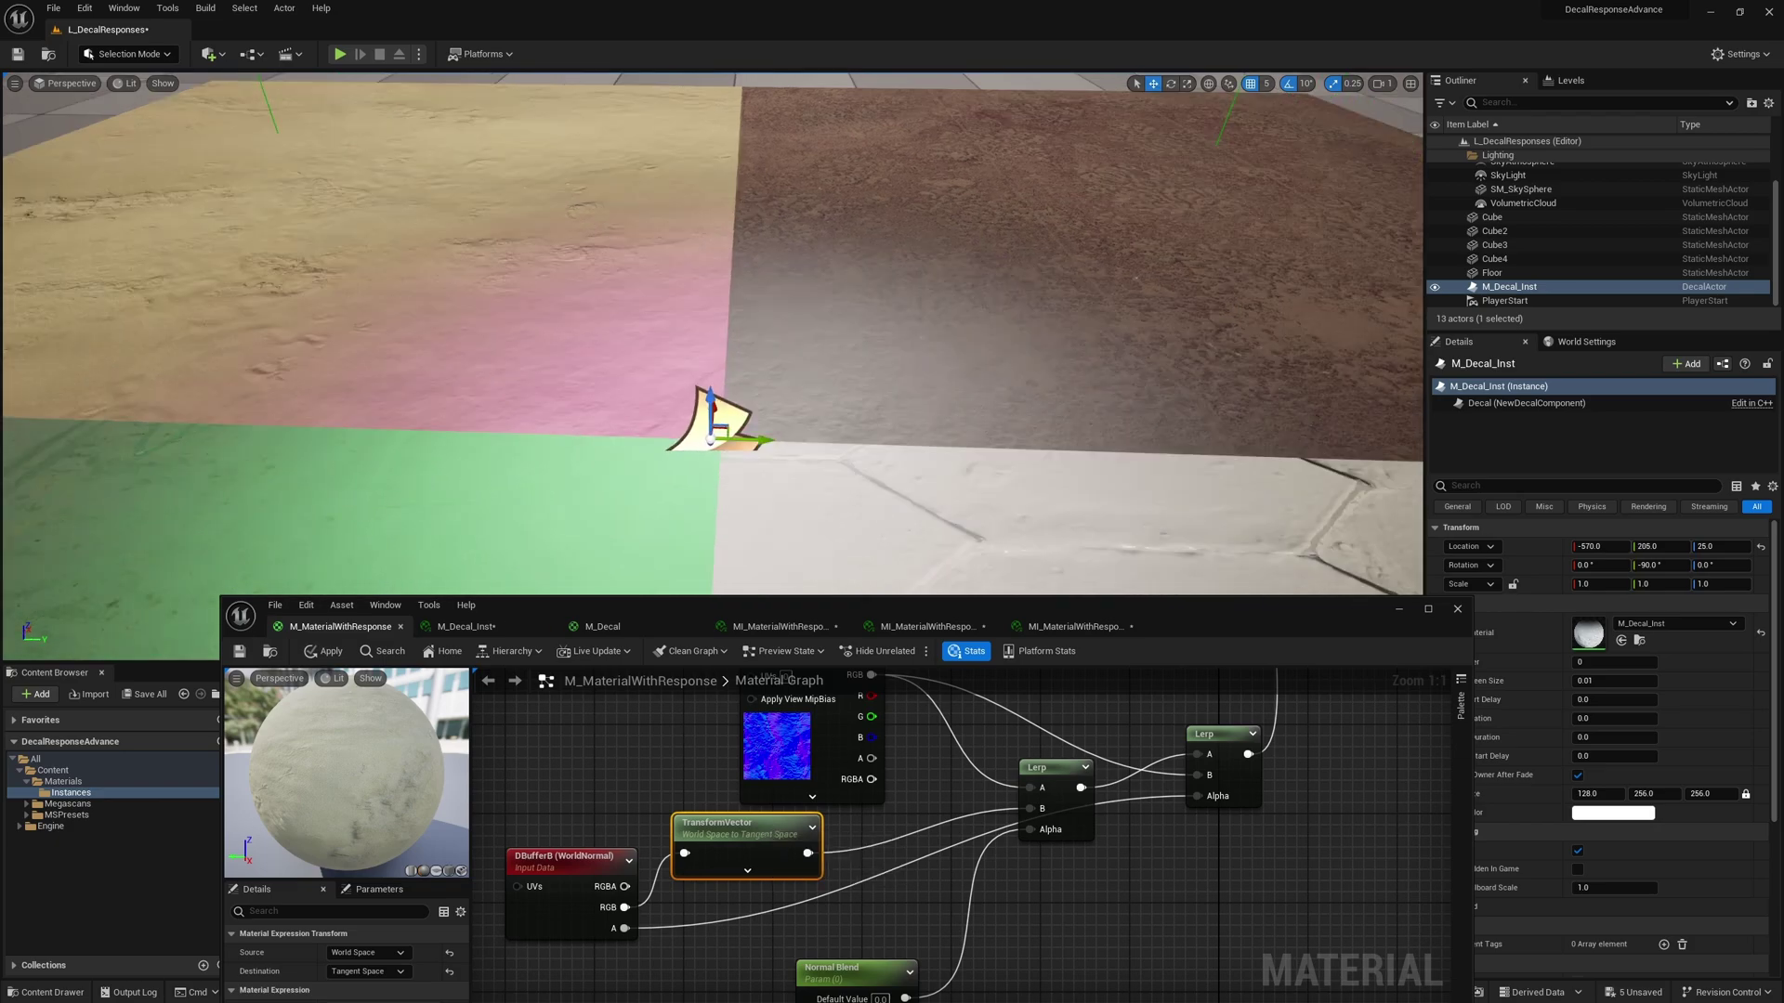
- Enable Normal Blend on the dusty carpet material instance and set it to 1.0
scroll(710, 437, down, 3)
click(929, 626)
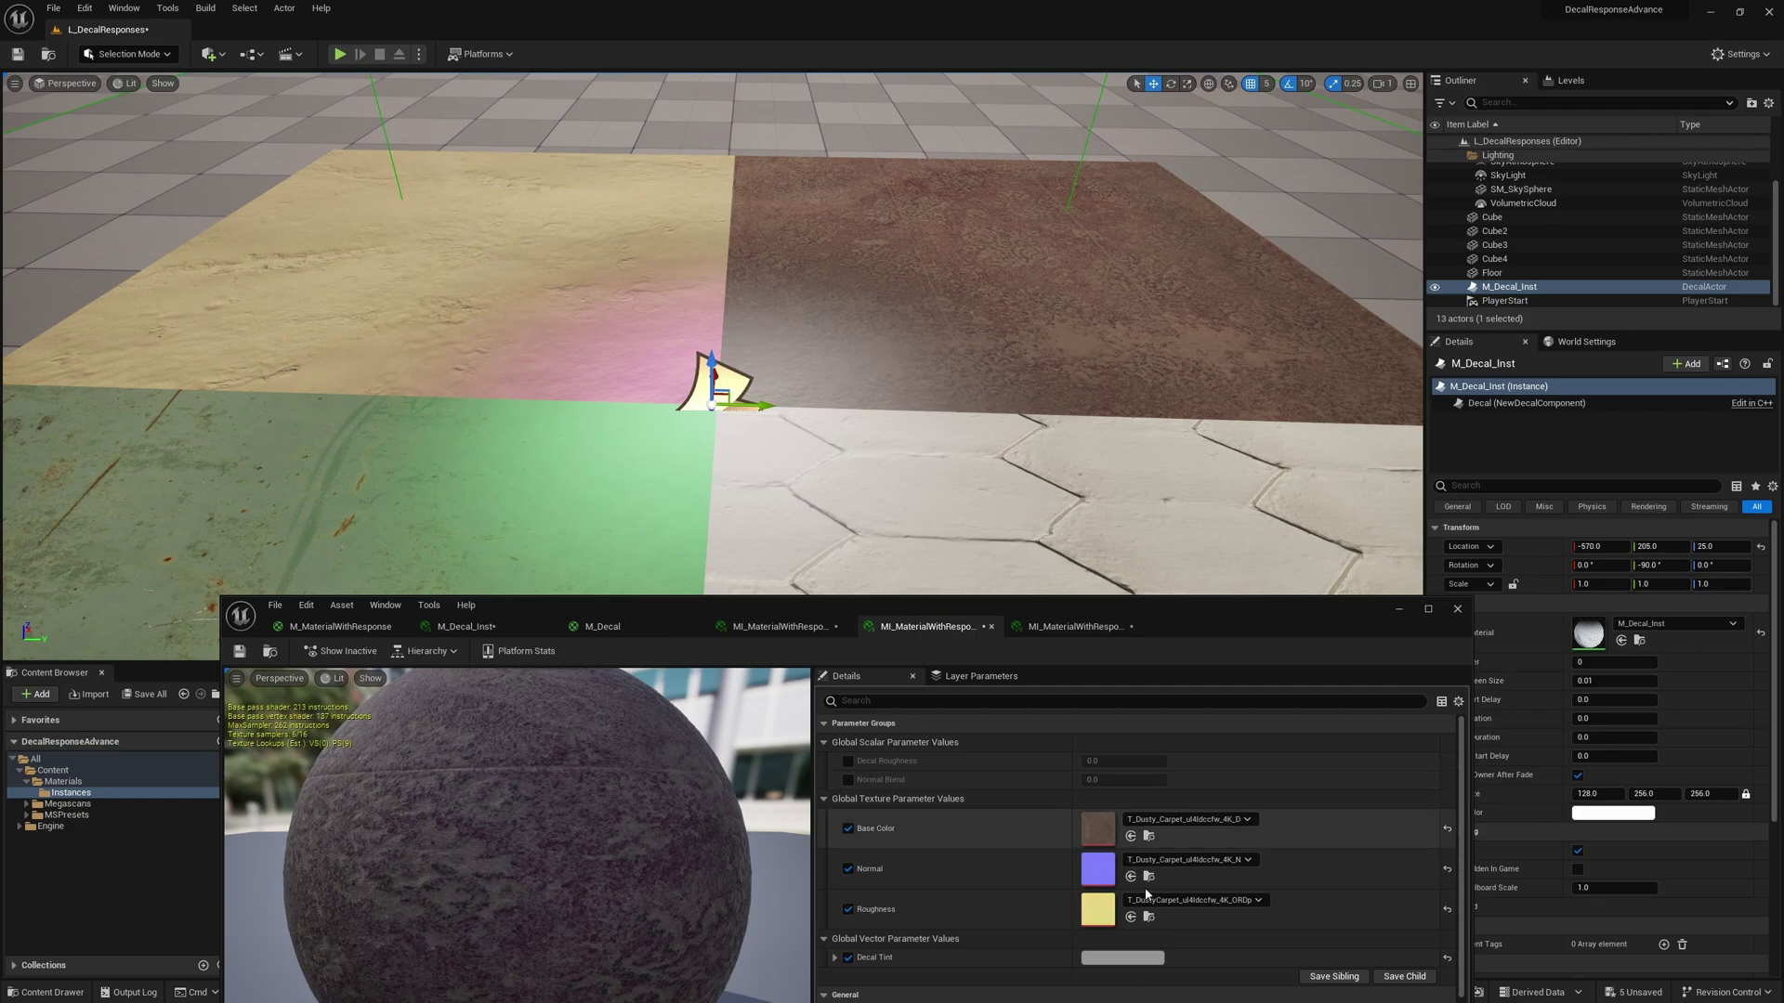
click(847, 779)
click(1119, 780)
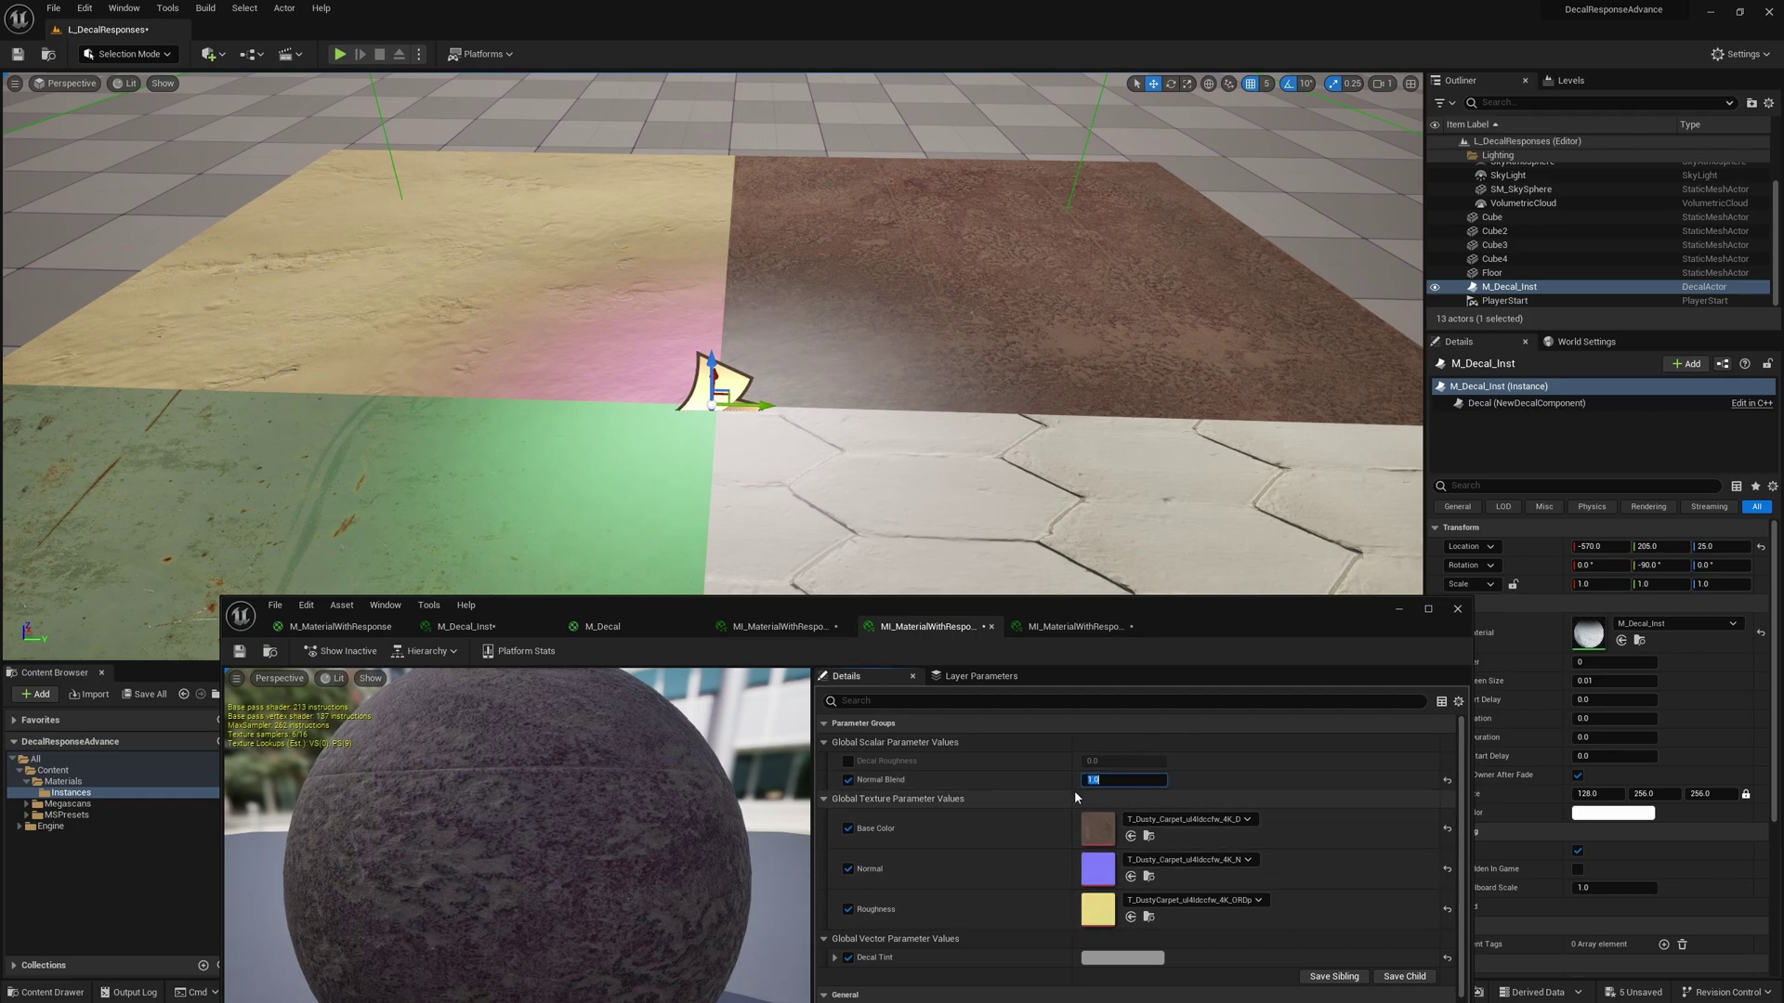
scroll(836, 444, up, 4)
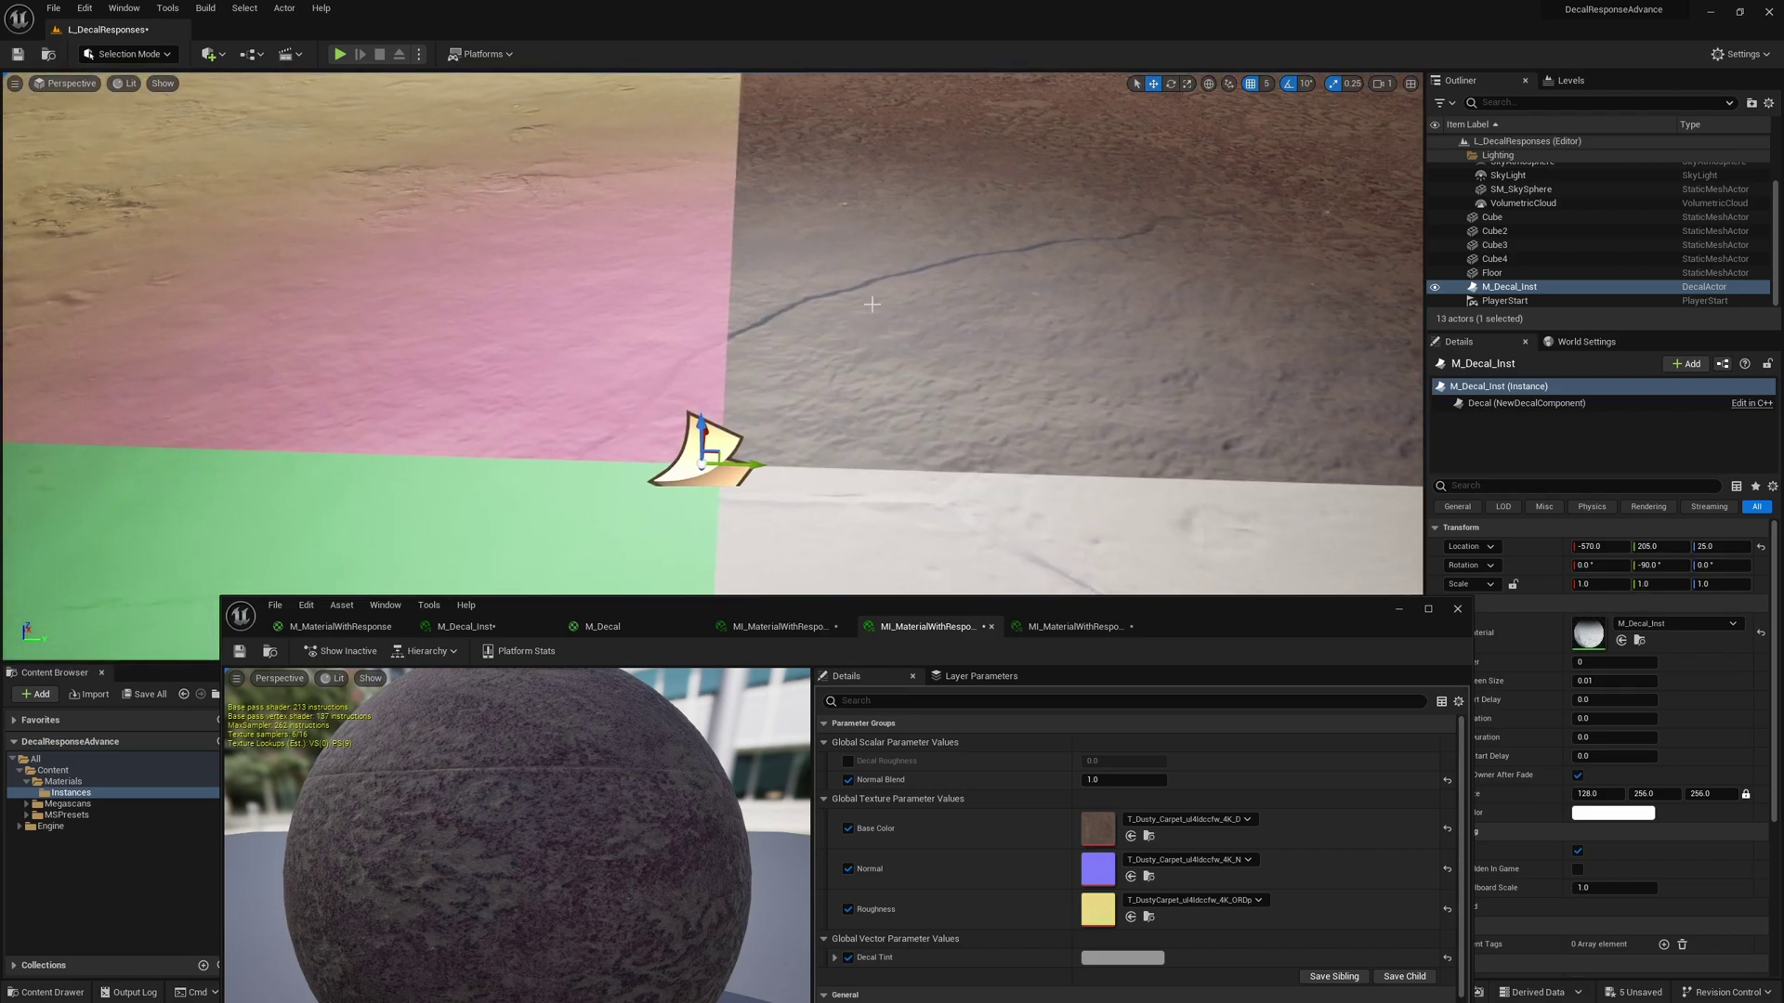
mouse_move(763, 467)
mouse_down()
mouse_move(1031, 465)
mouse_move(765, 465)
mouse_up()
- Set the dusty carpet instance's Normal Blend to 0 and move the decal to Y location 210
click(1126, 783)
text(0)
key(Return)
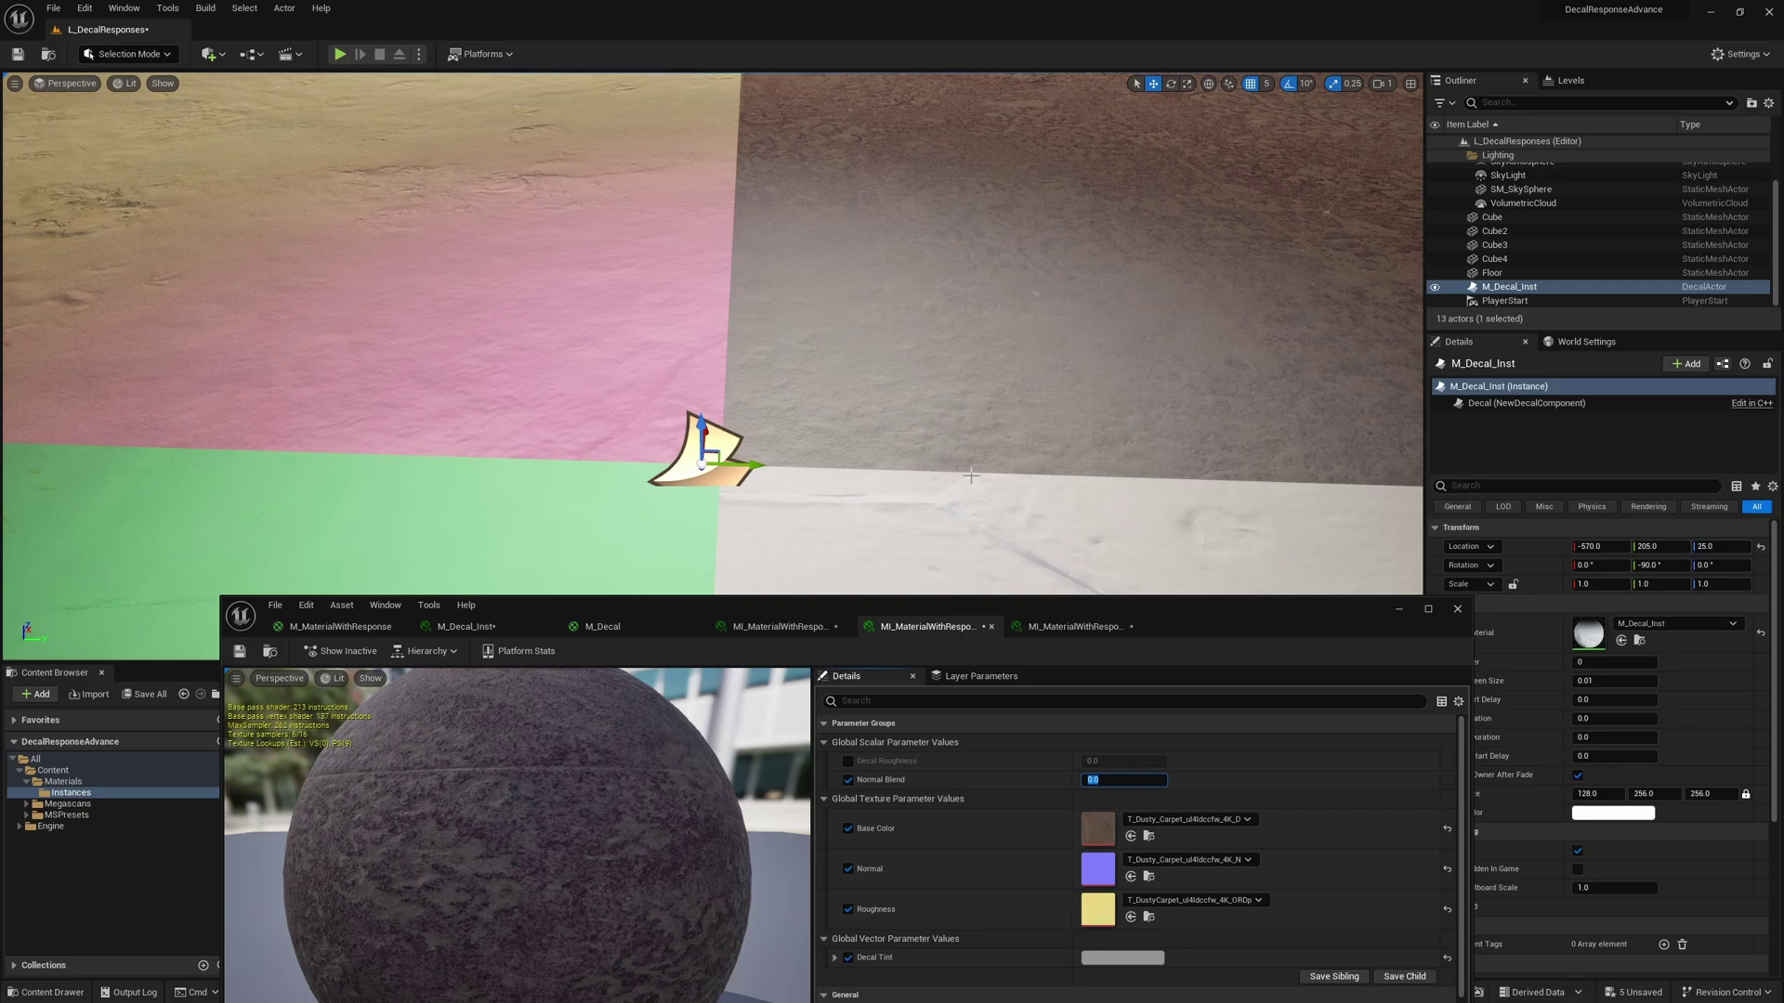
mouse_move(758, 468)
mouse_down()
mouse_move(883, 470)
mouse_move(597, 470)
mouse_move(803, 457)
mouse_up()
- Enable Normal Blend with a value of 0 on the painted metal sheet instance and shift the decal to Y location 230
click(1047, 628)
mouse_move(1030, 434)
right_down()
mouse_move(706, 434)
mouse_move(1048, 446)
mouse_move(936, 385)
right_up()
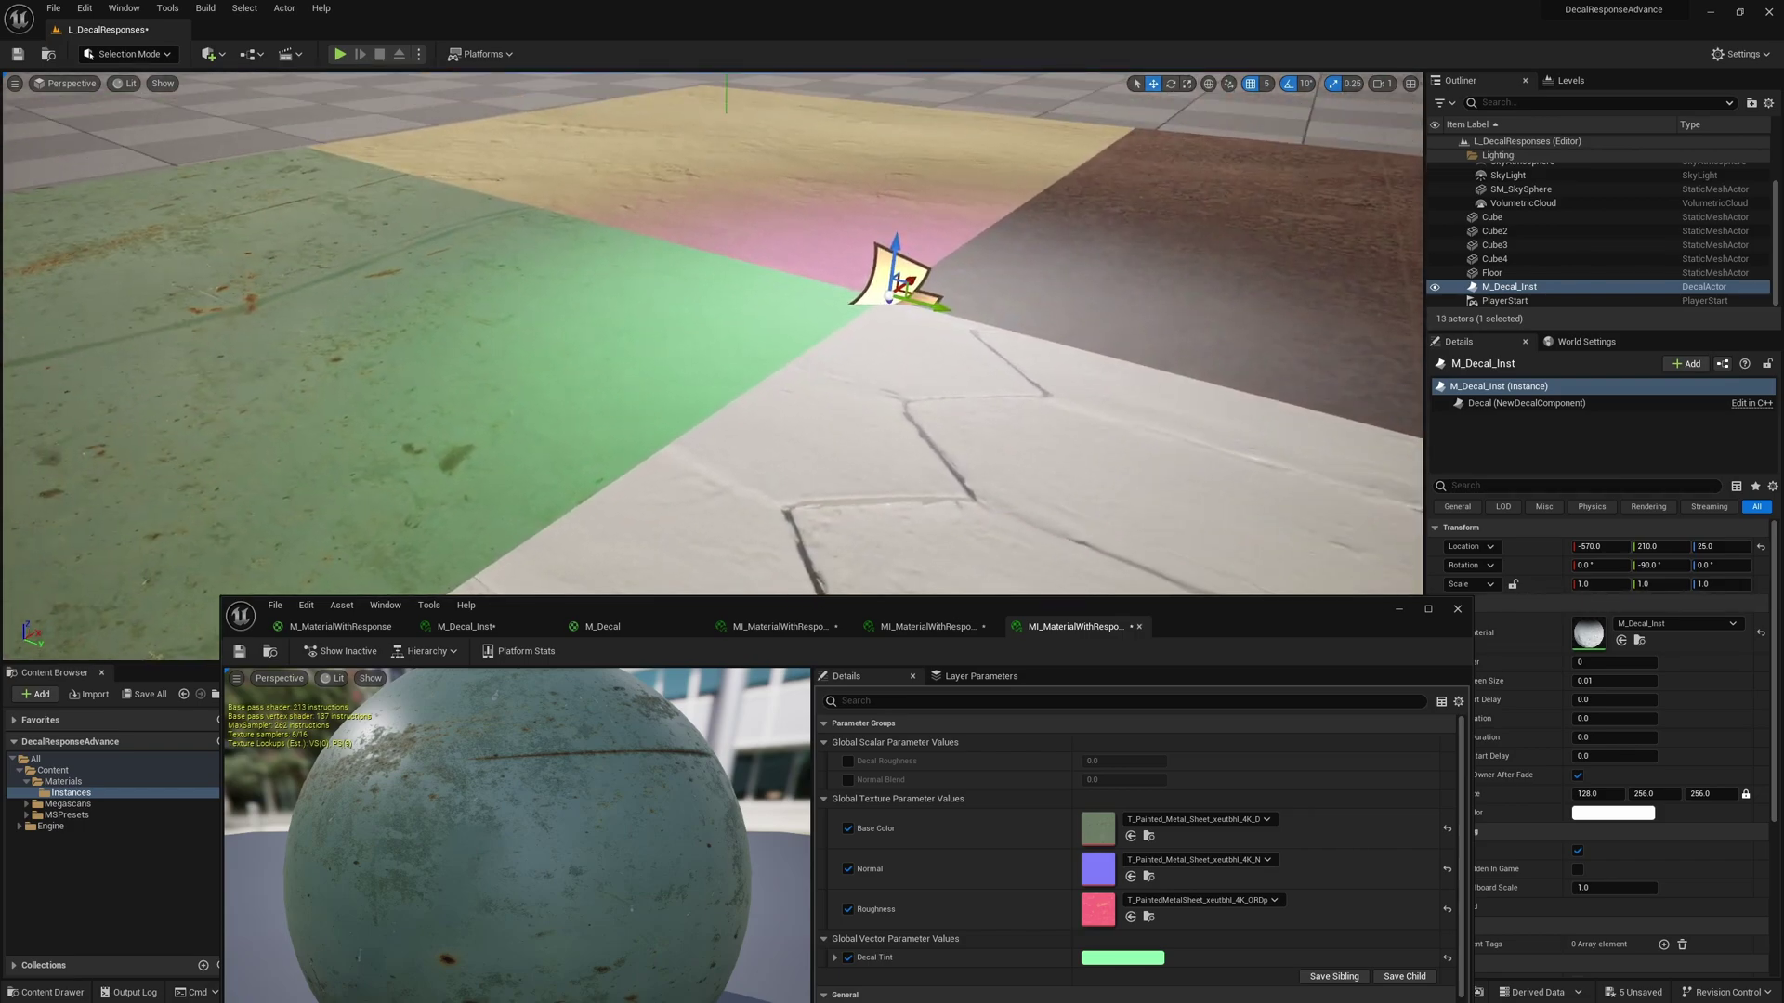
drag(936, 305, 1026, 327)
click(1110, 780)
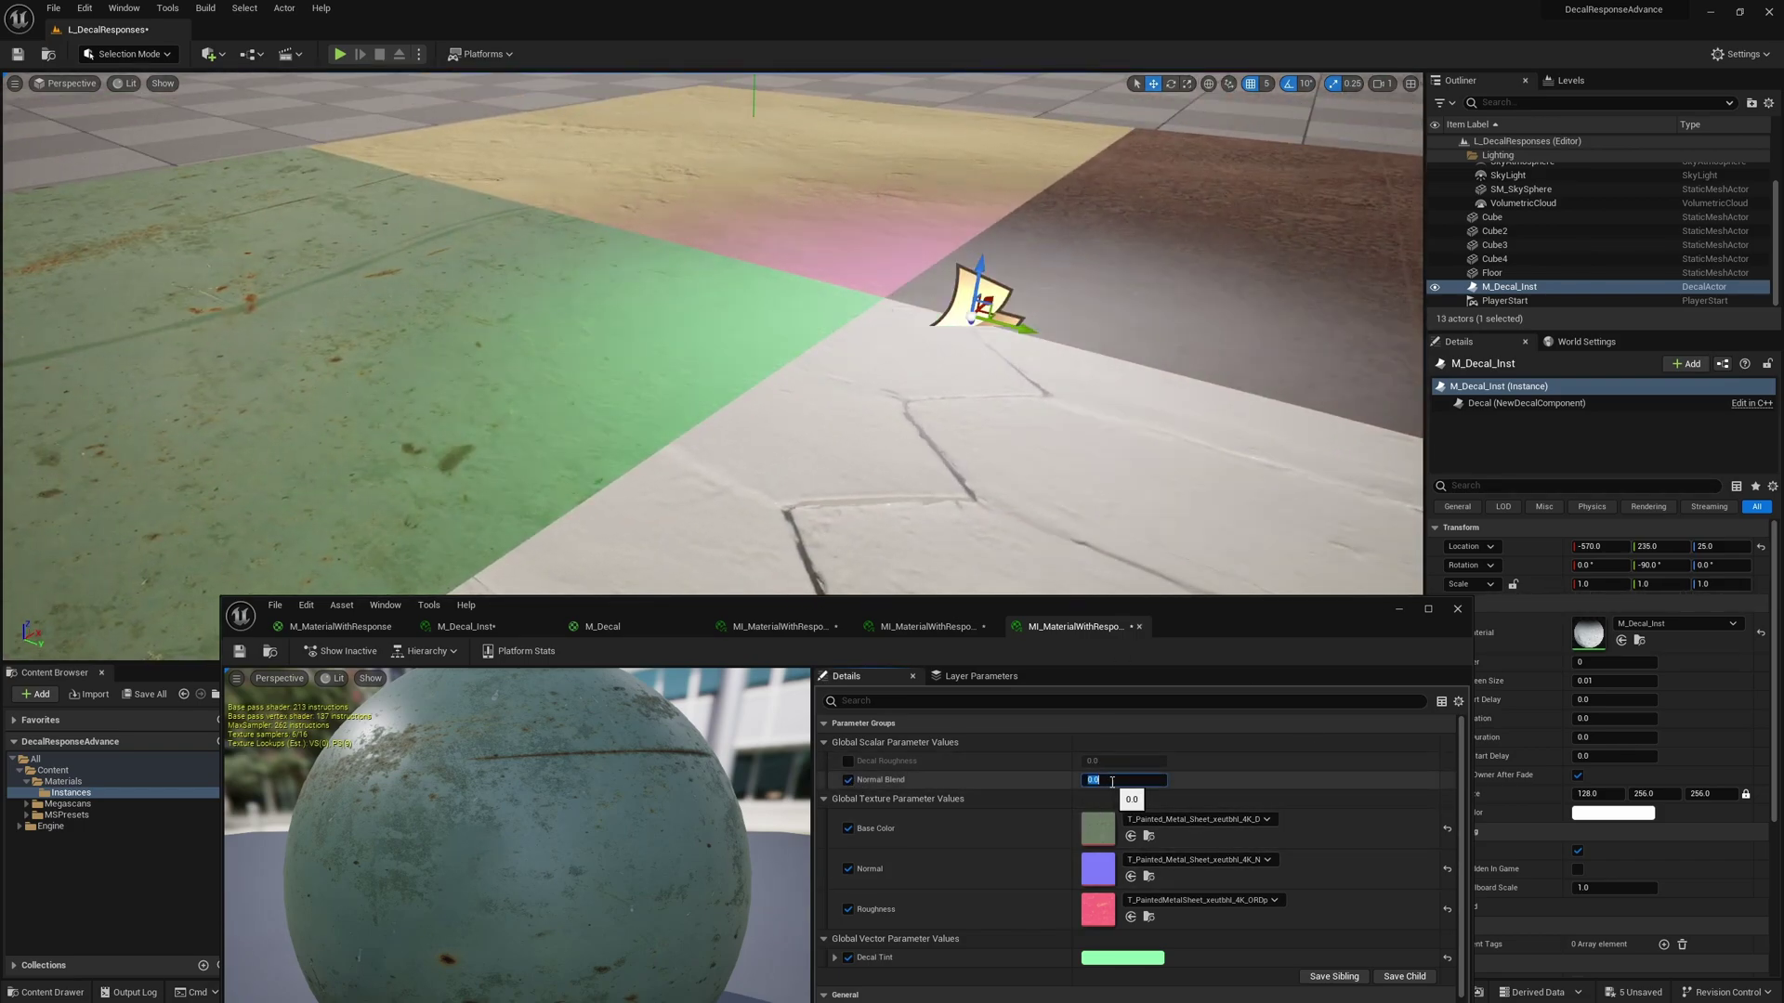
text(0)
key(Return)
right_drag(549, 449, 518, 343)
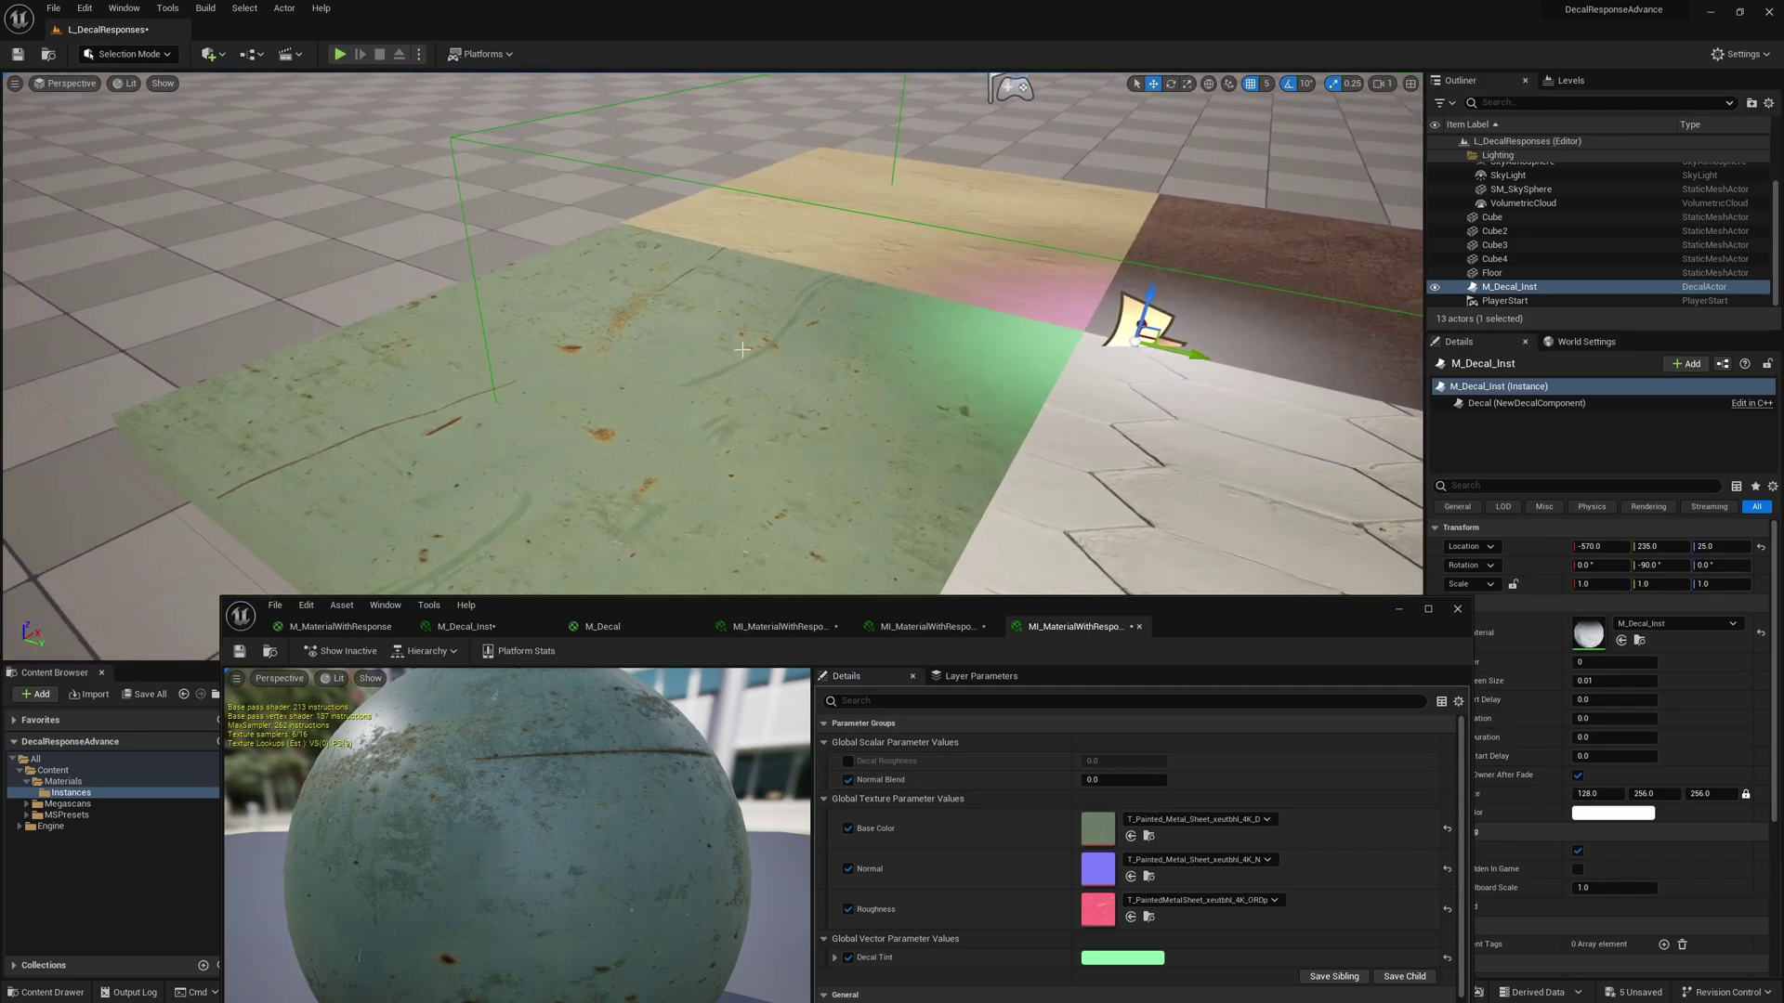
- Move the decal off the four surfaces to Y location -385 and bring it back to Y location 210
drag(1194, 333, 475, 141)
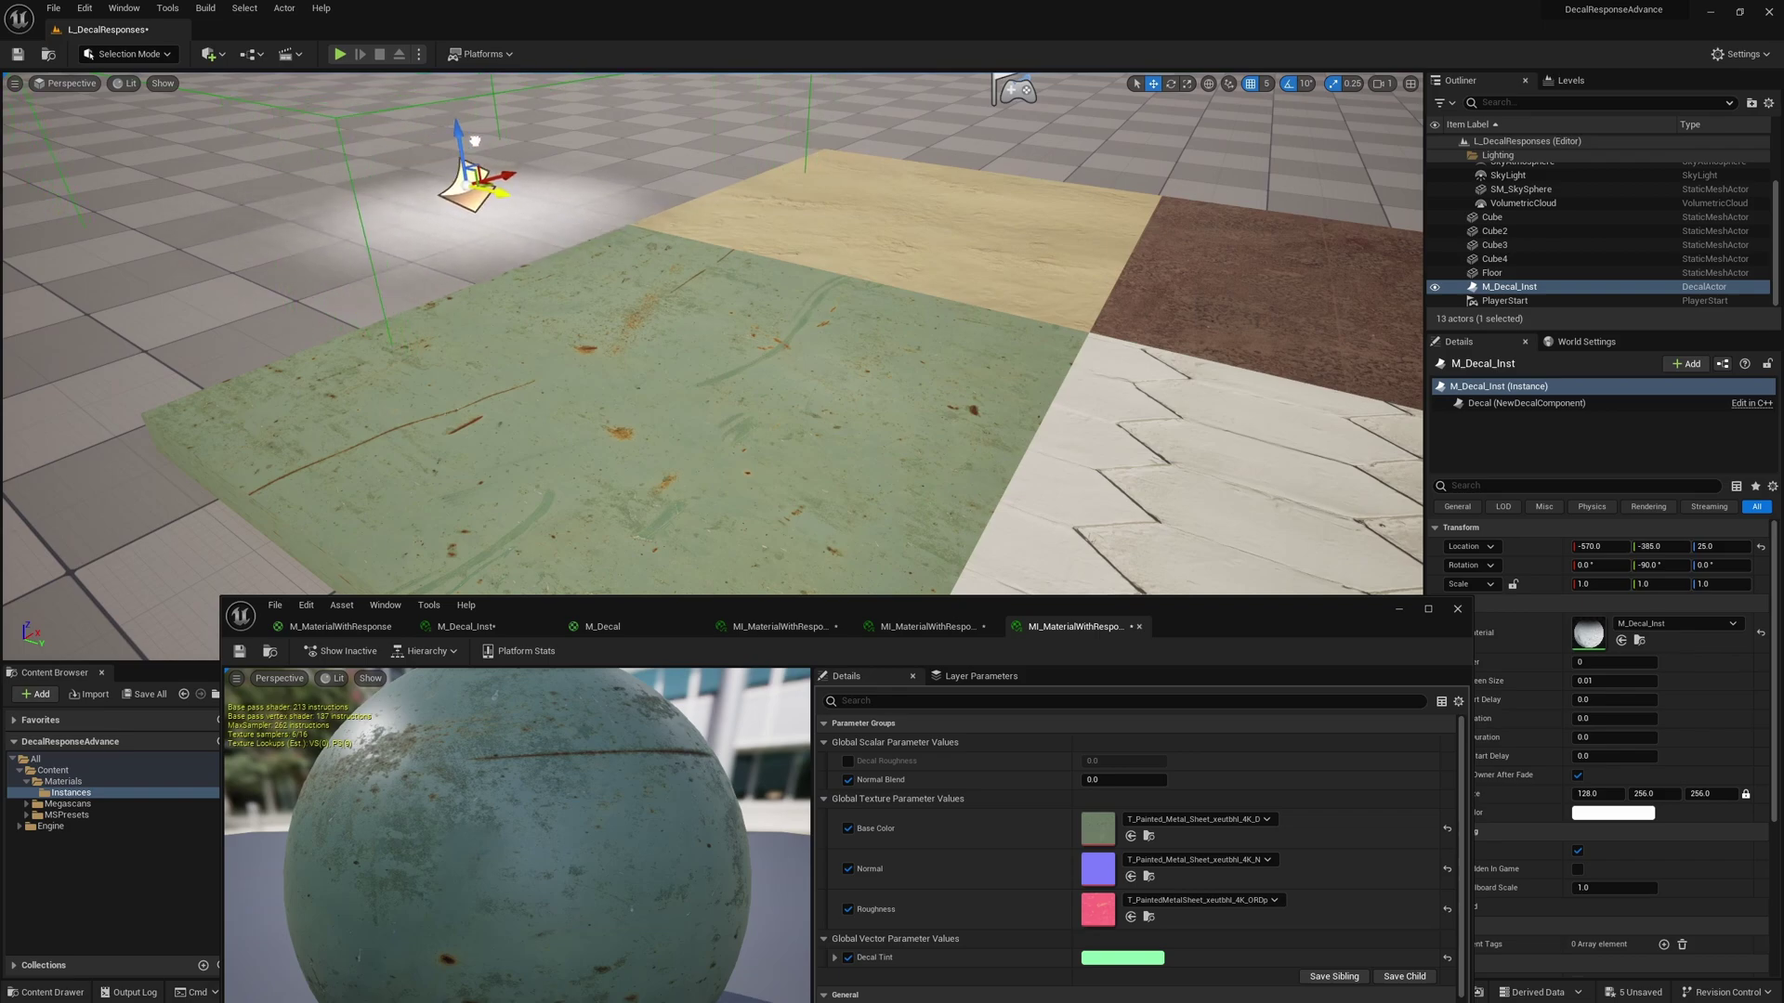
right_drag(474, 140, 655, 186)
drag(645, 314, 1268, 316)
key(f)
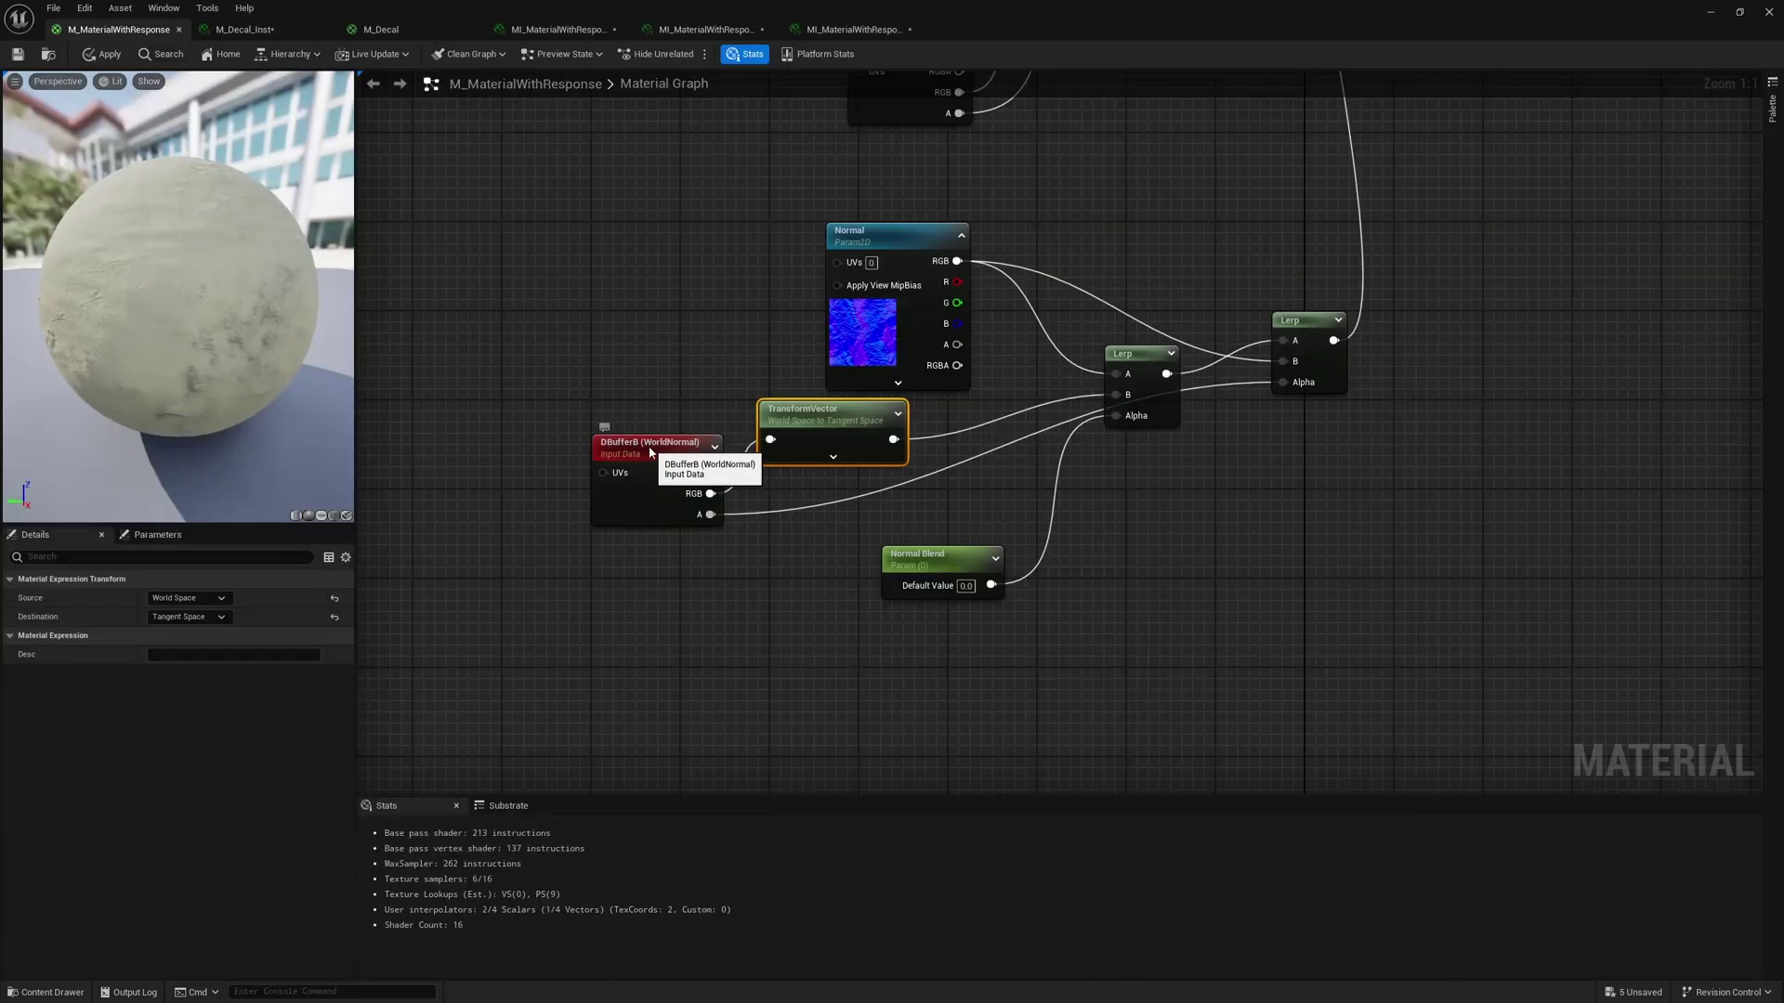
- In the M_MaterialWithResponse graph, duplicate the DBufferB node near the roughness nodes and set the copy's DBuffer Texture to DBufferA (BaseColor)
click(642, 446)
click(217, 597)
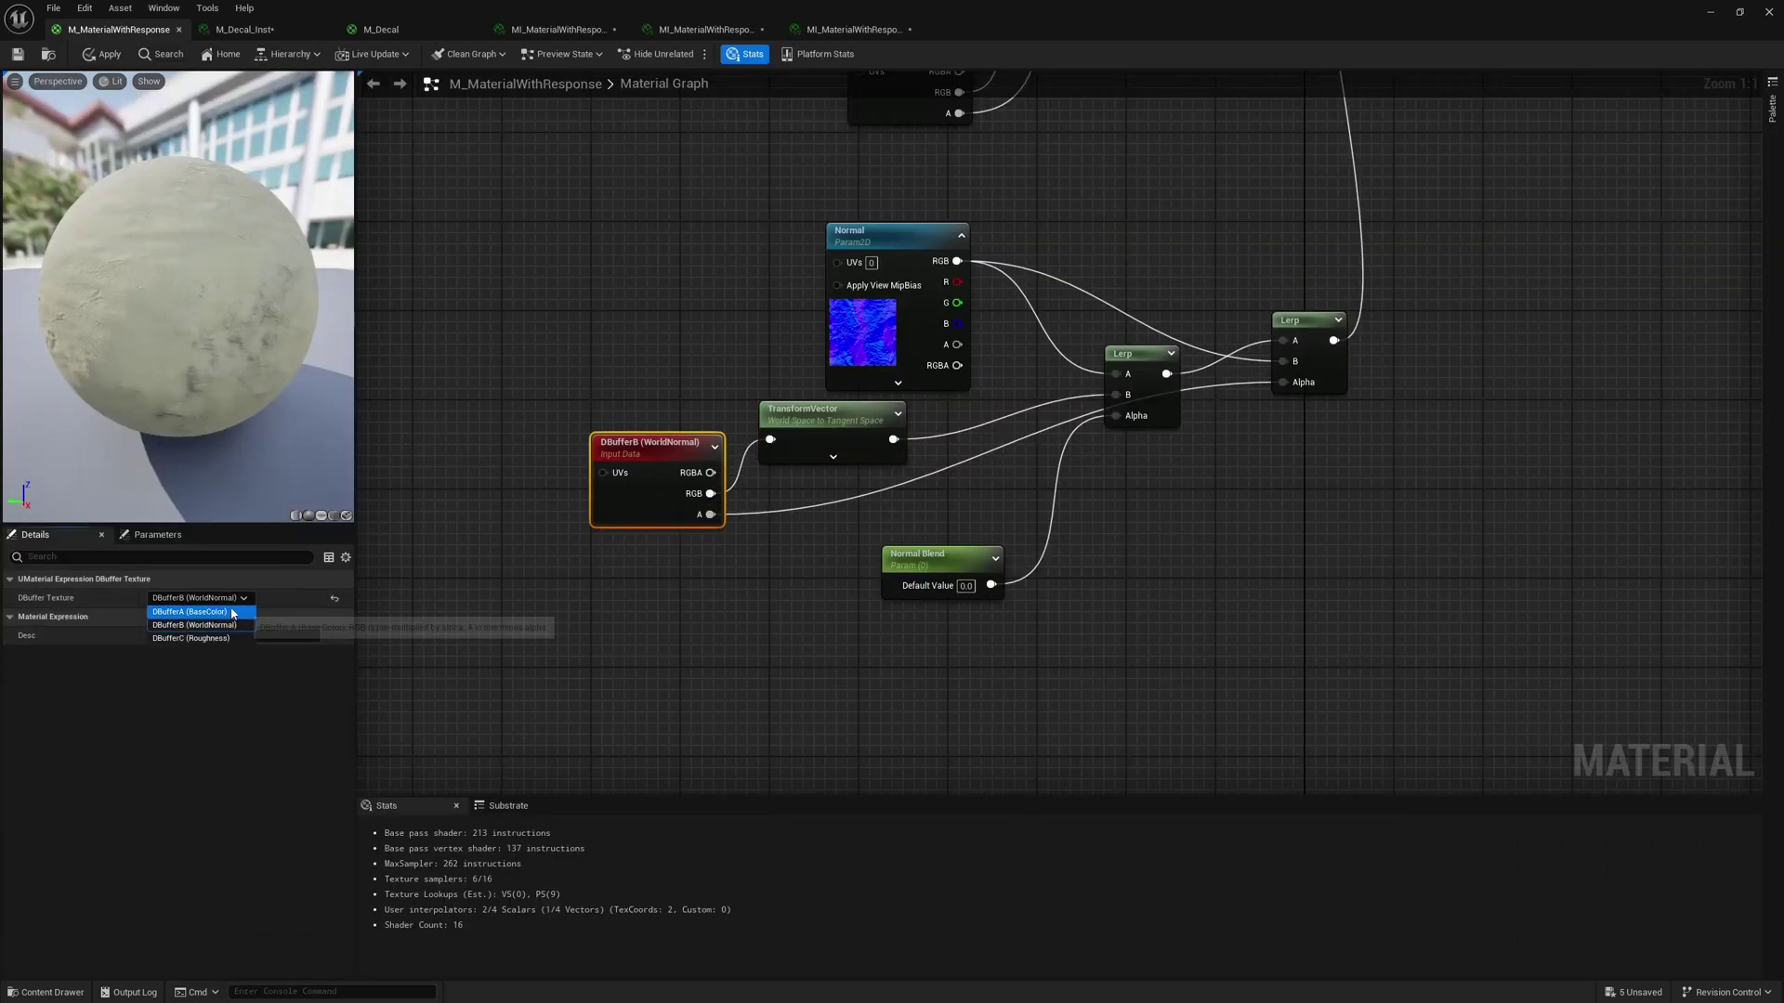
click(721, 629)
right_drag(1156, 607, 852, 665)
scroll(984, 544, down, 3)
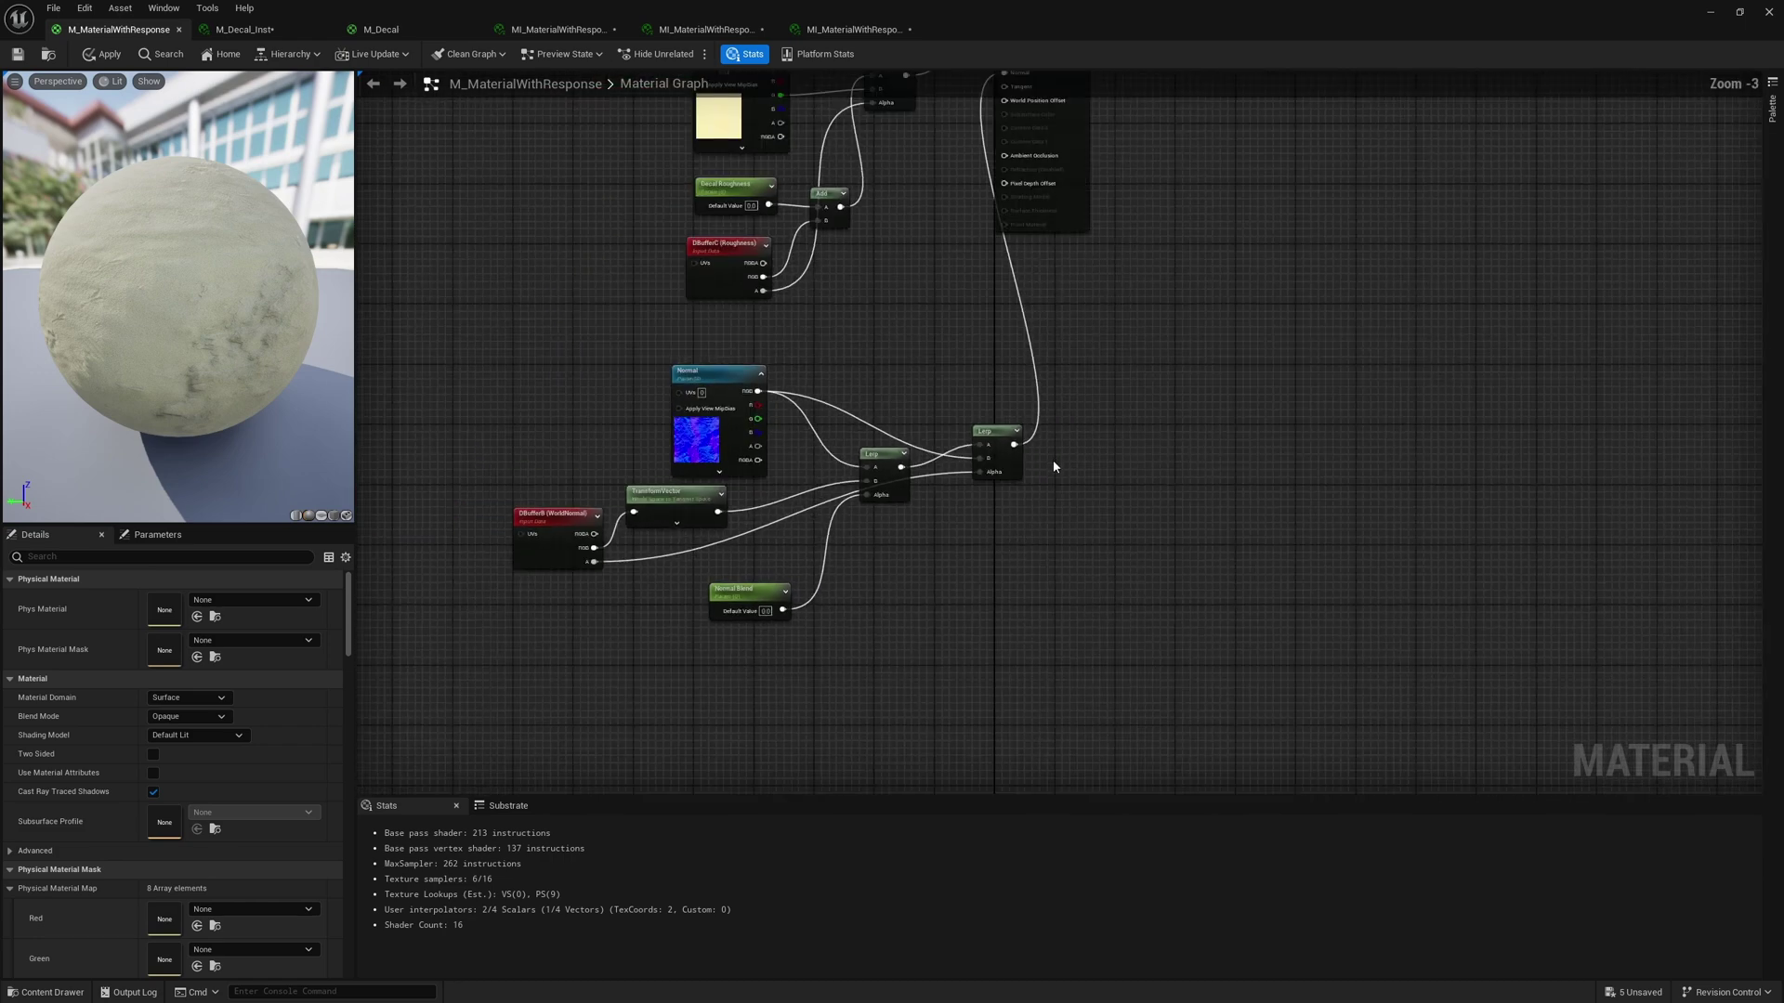
drag(657, 609, 506, 650)
right_drag(858, 457, 904, 754)
scroll(933, 544, down, 3)
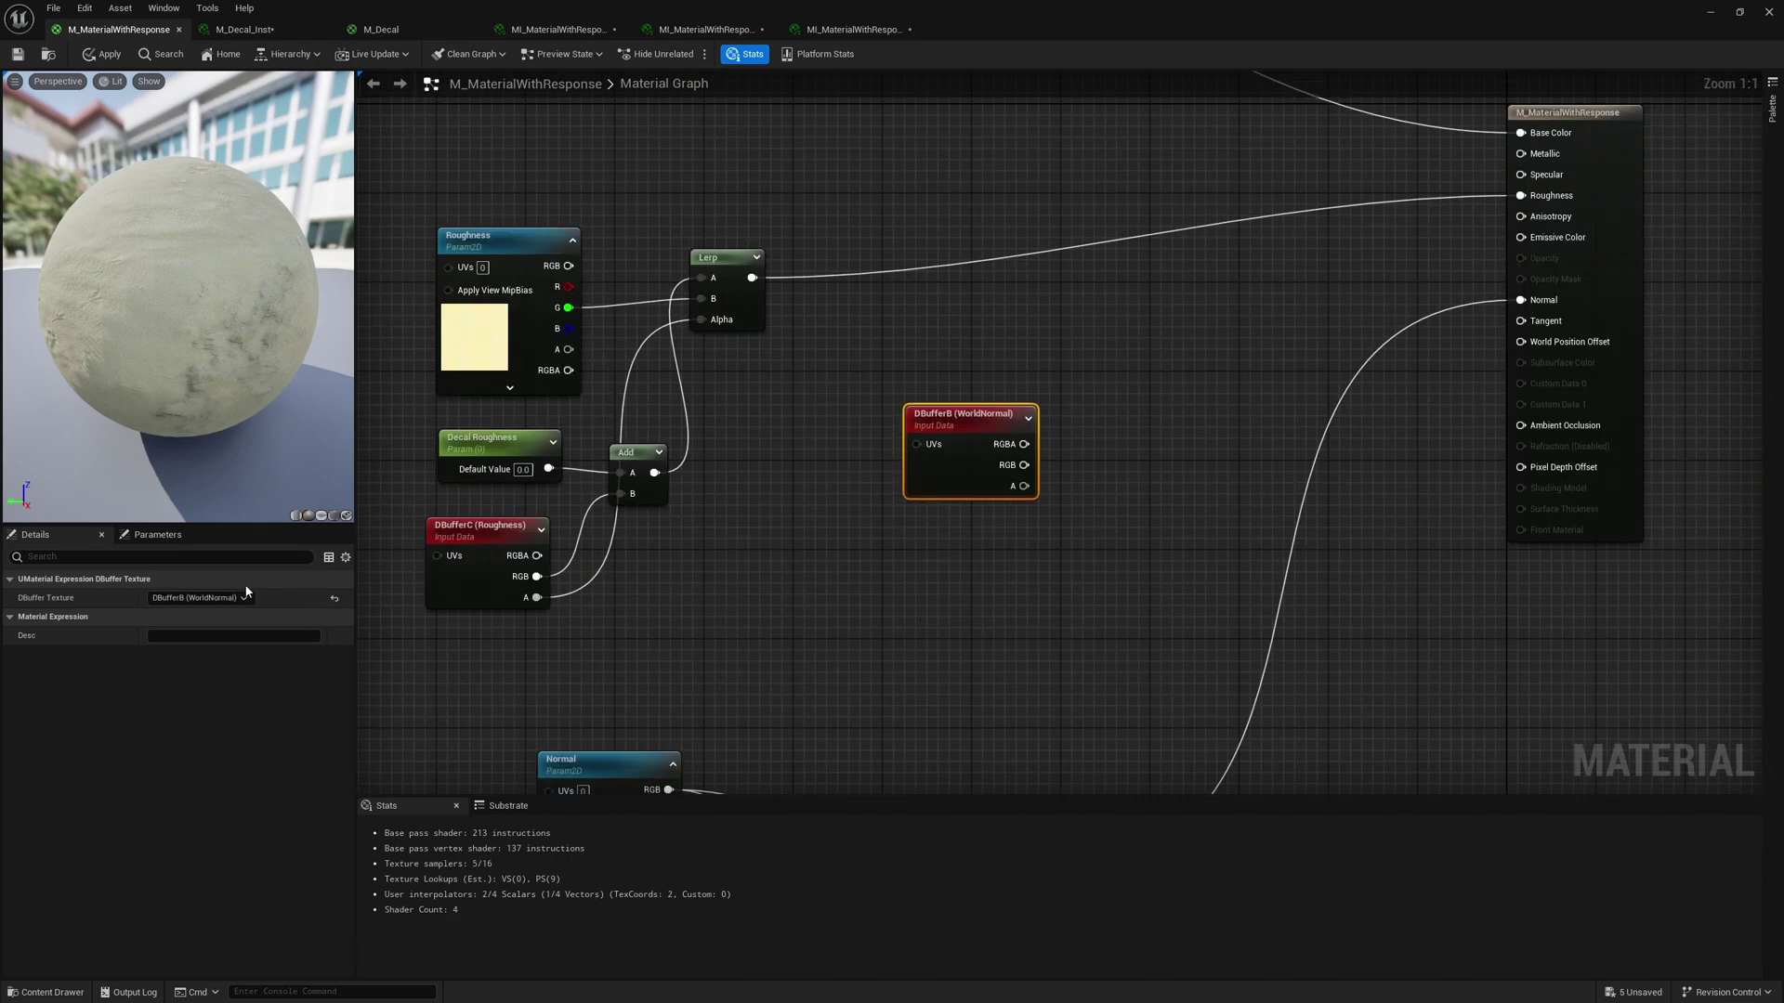
click(238, 602)
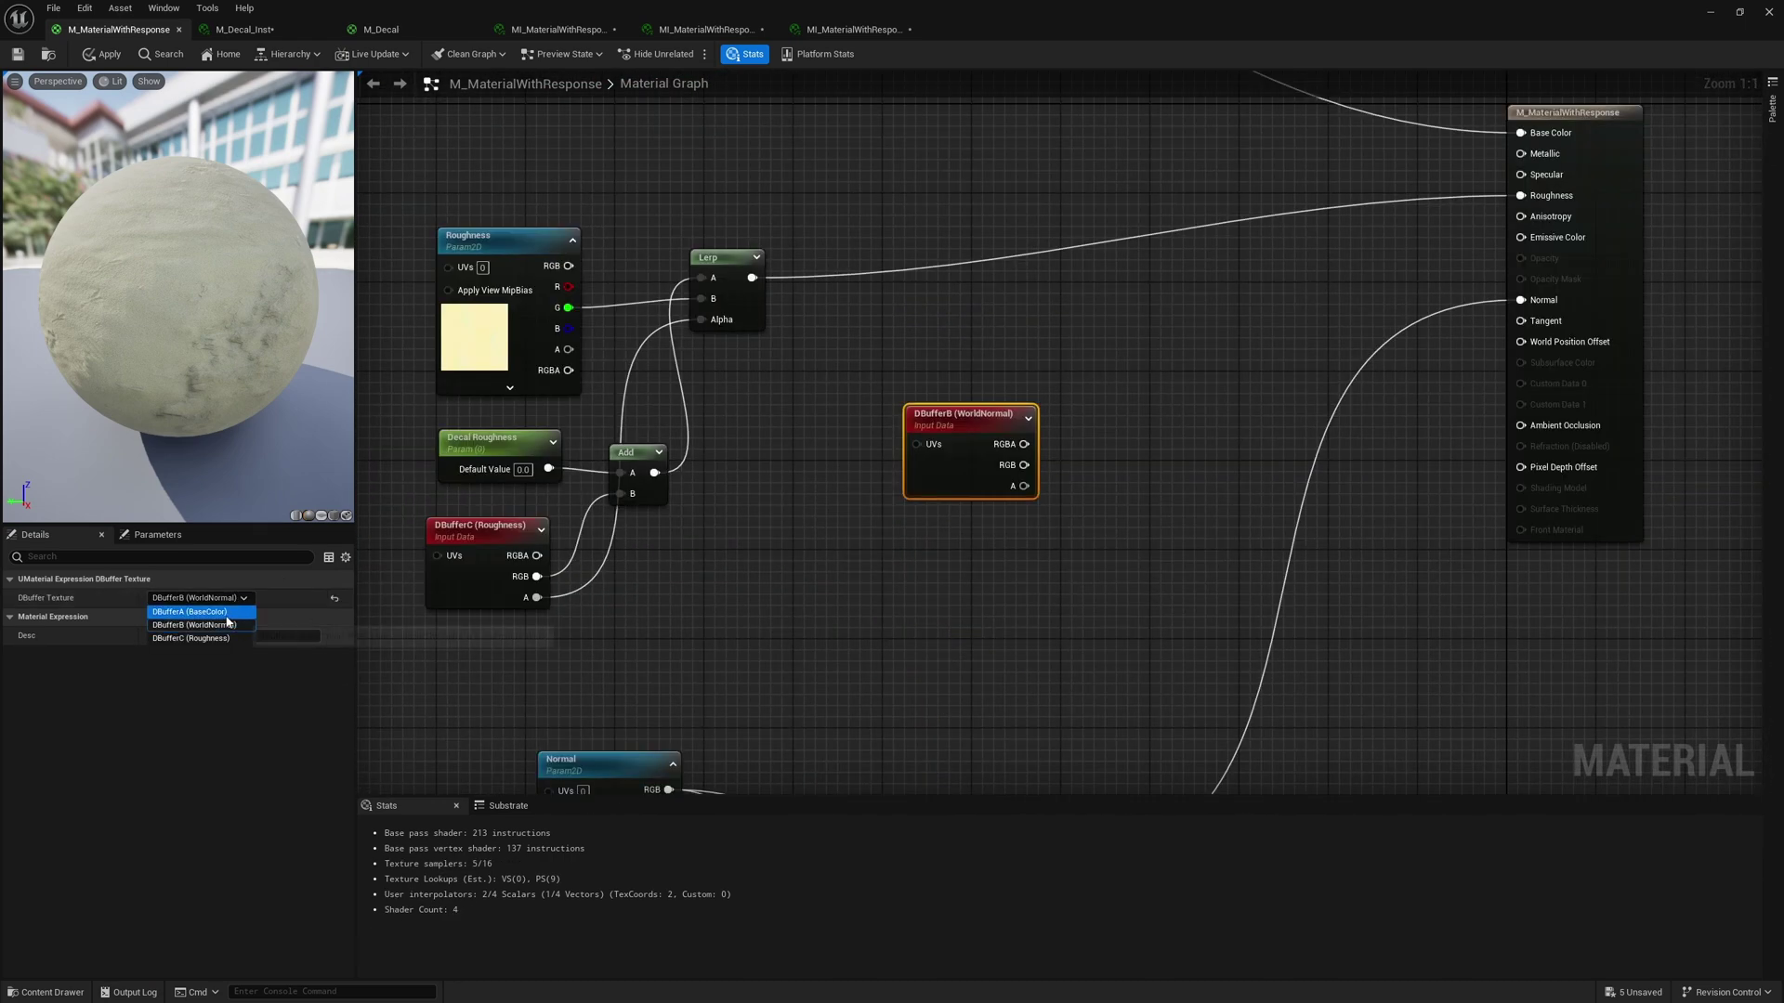
click(226, 619)
- Add a Lerp beside the new DBufferA node, wiring DBufferA's A output to its Alpha and its result to Emissive Color
right_drag(1134, 418, 974, 492)
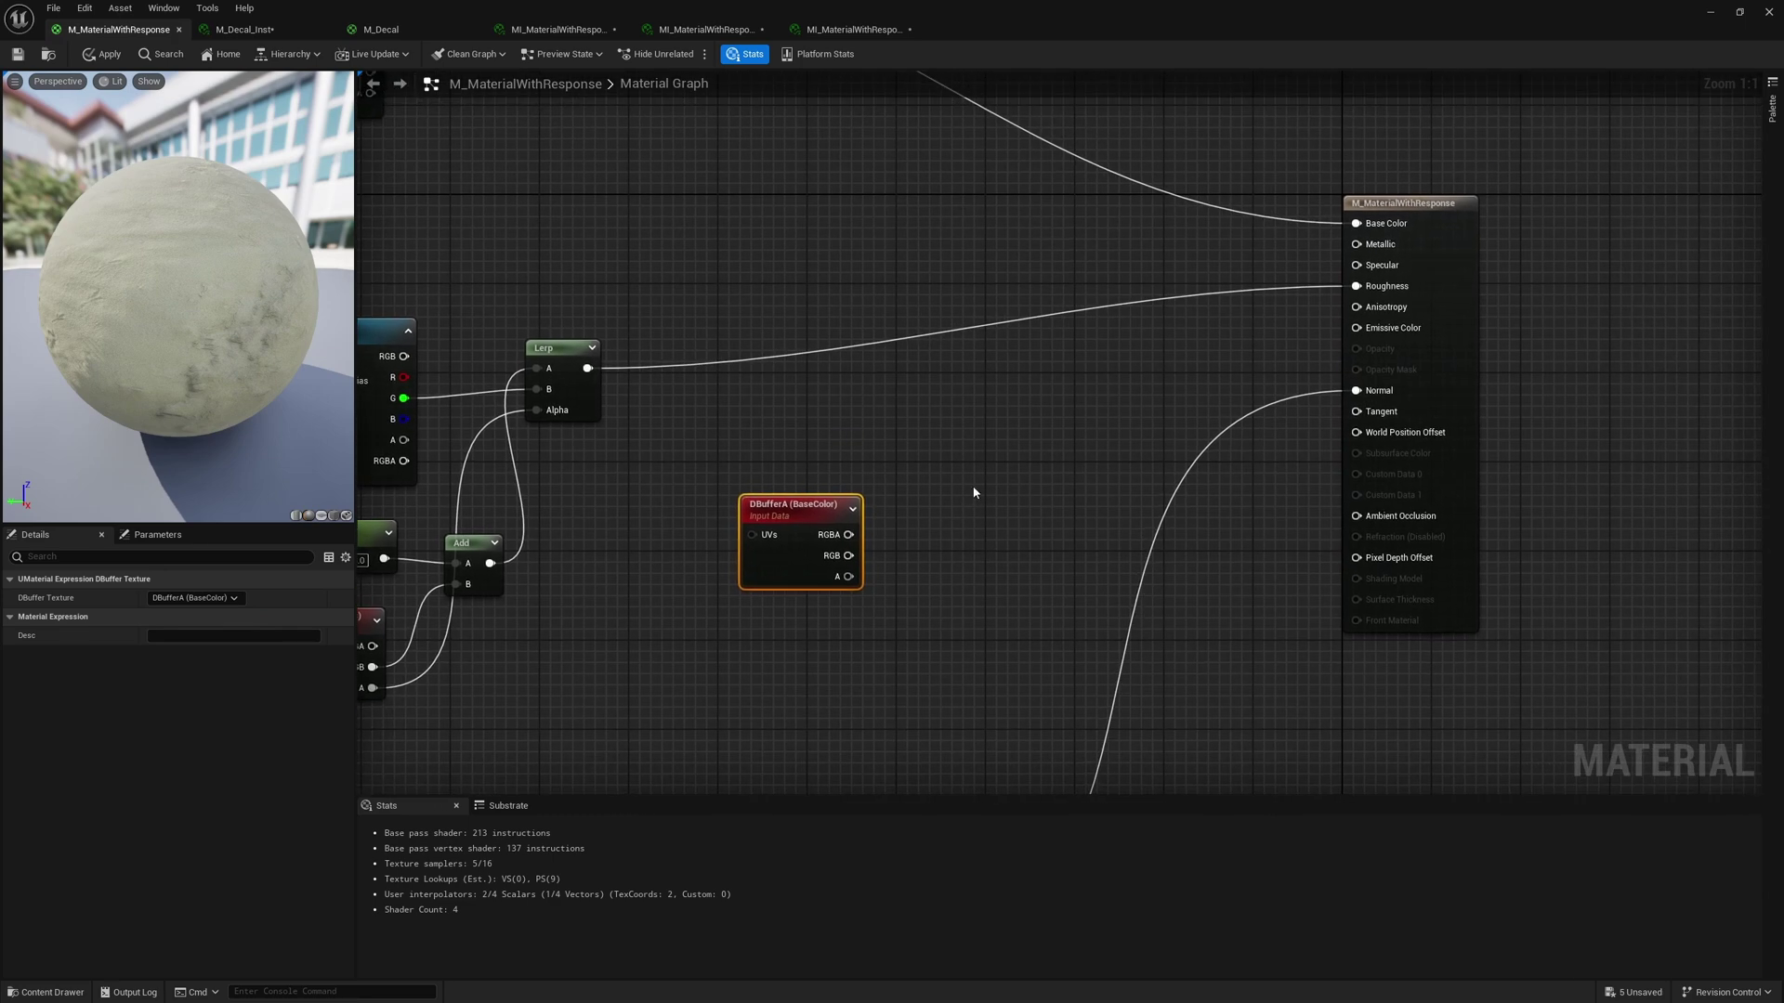
click(974, 492)
click(930, 462)
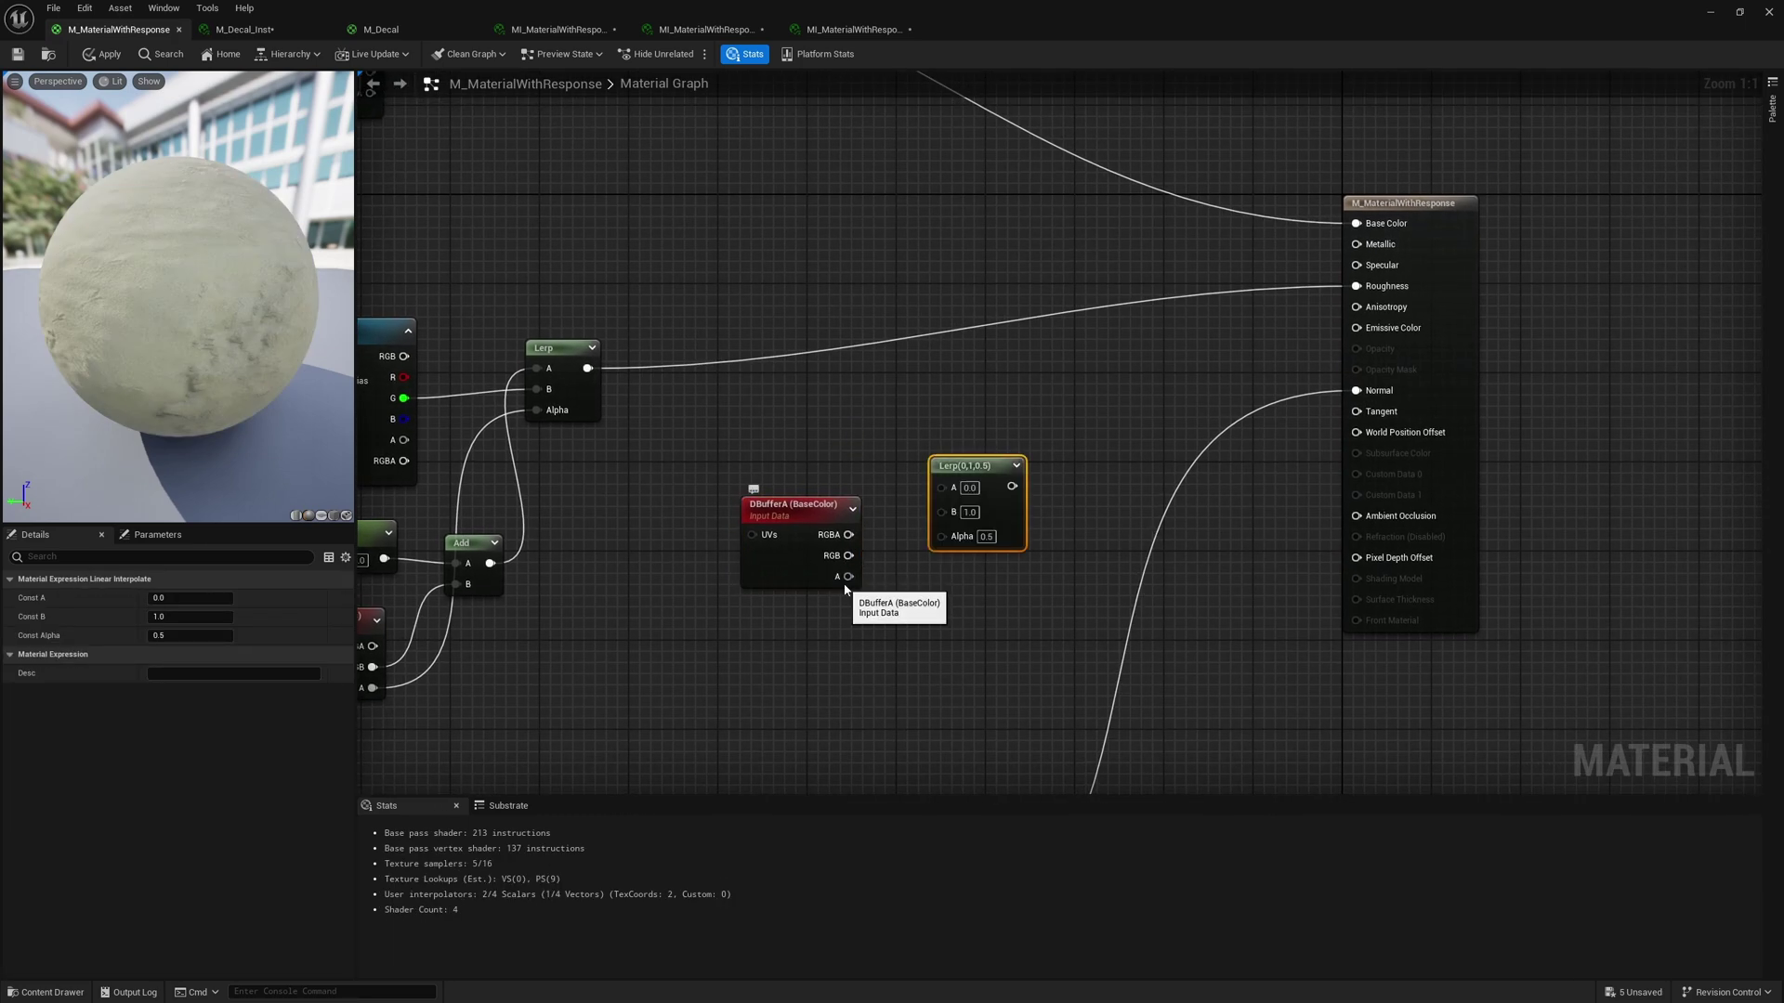
drag(848, 576, 941, 535)
right_drag(1120, 589, 1006, 612)
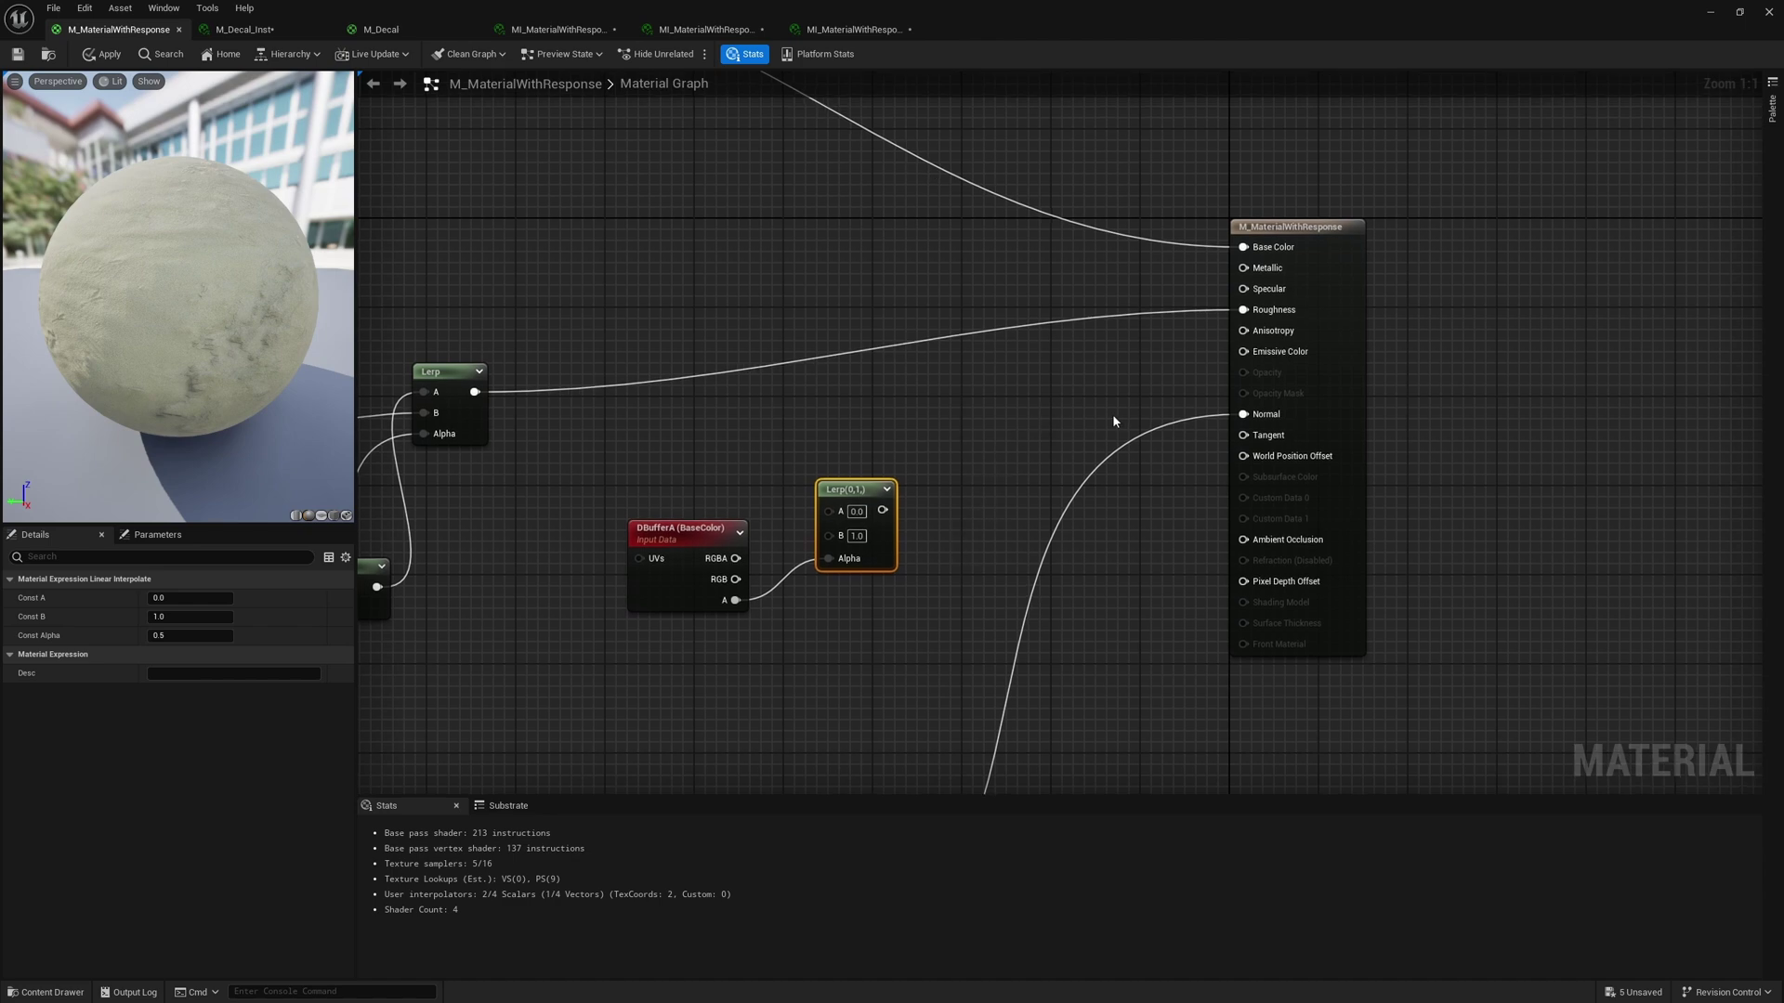
drag(883, 510, 1044, 454)
drag(1044, 455, 1243, 351)
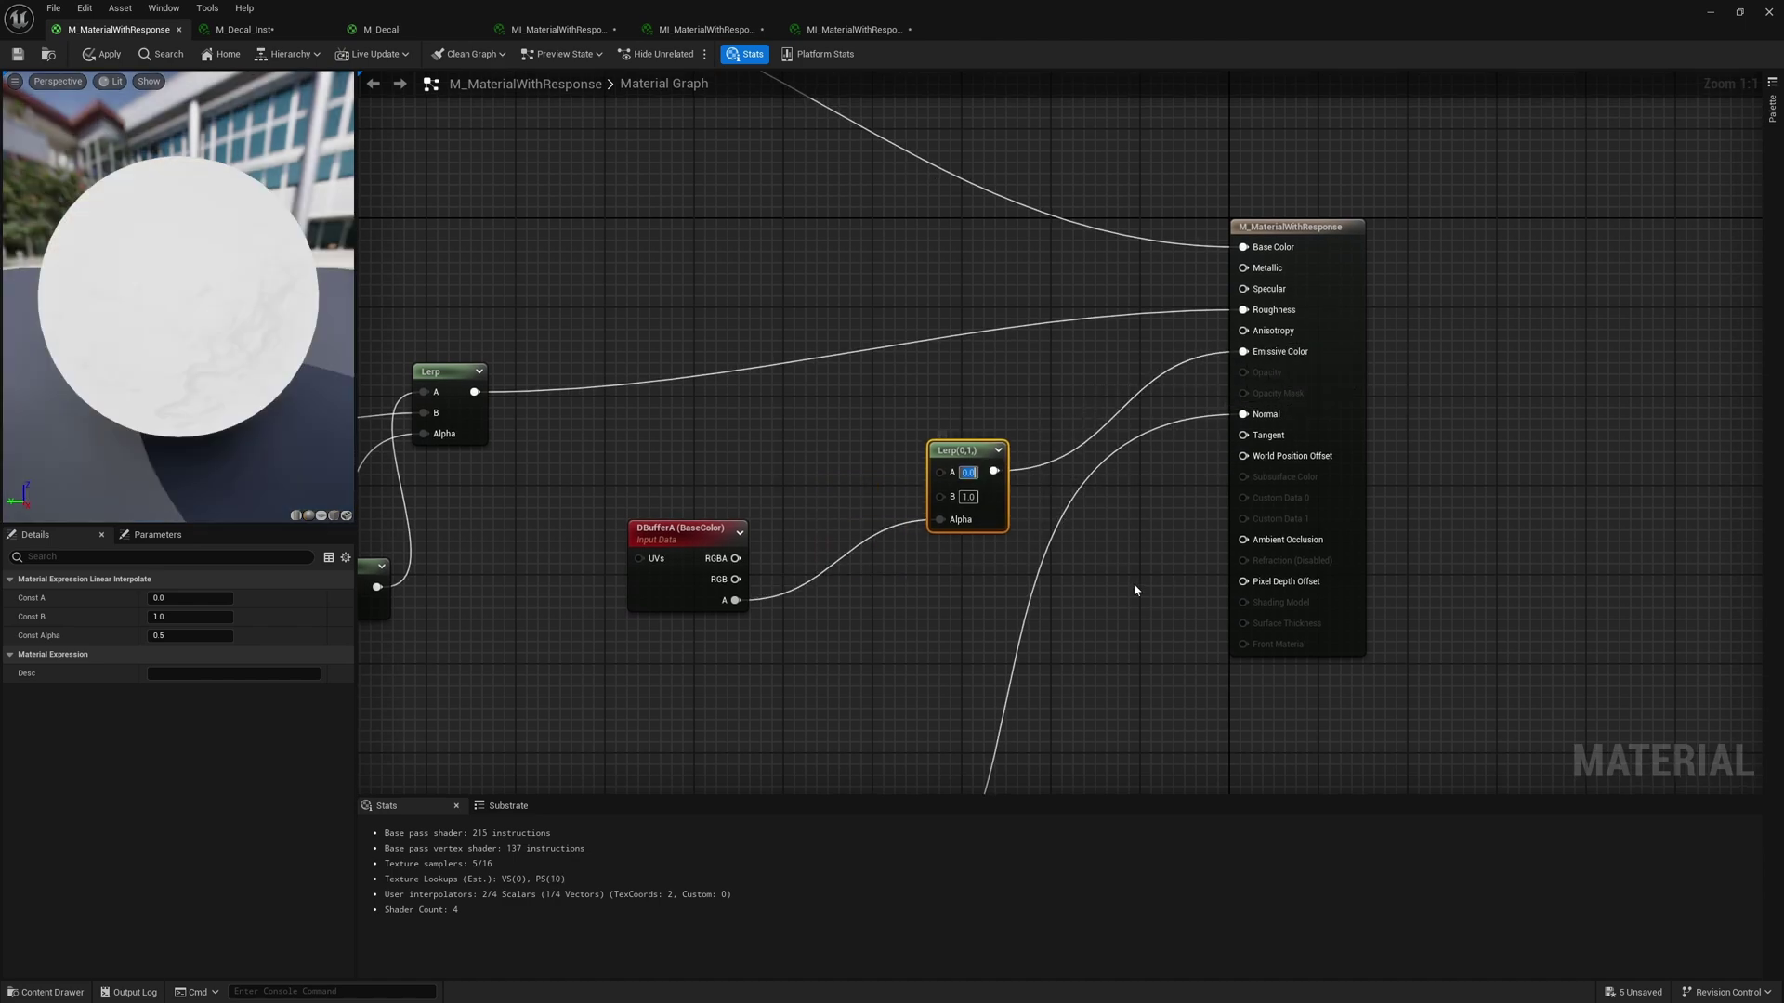
- Set the emissive Lerp's A to 1 and B to 0, and apply the material
text(1)
key(Tab)
text(0)
key(Return)
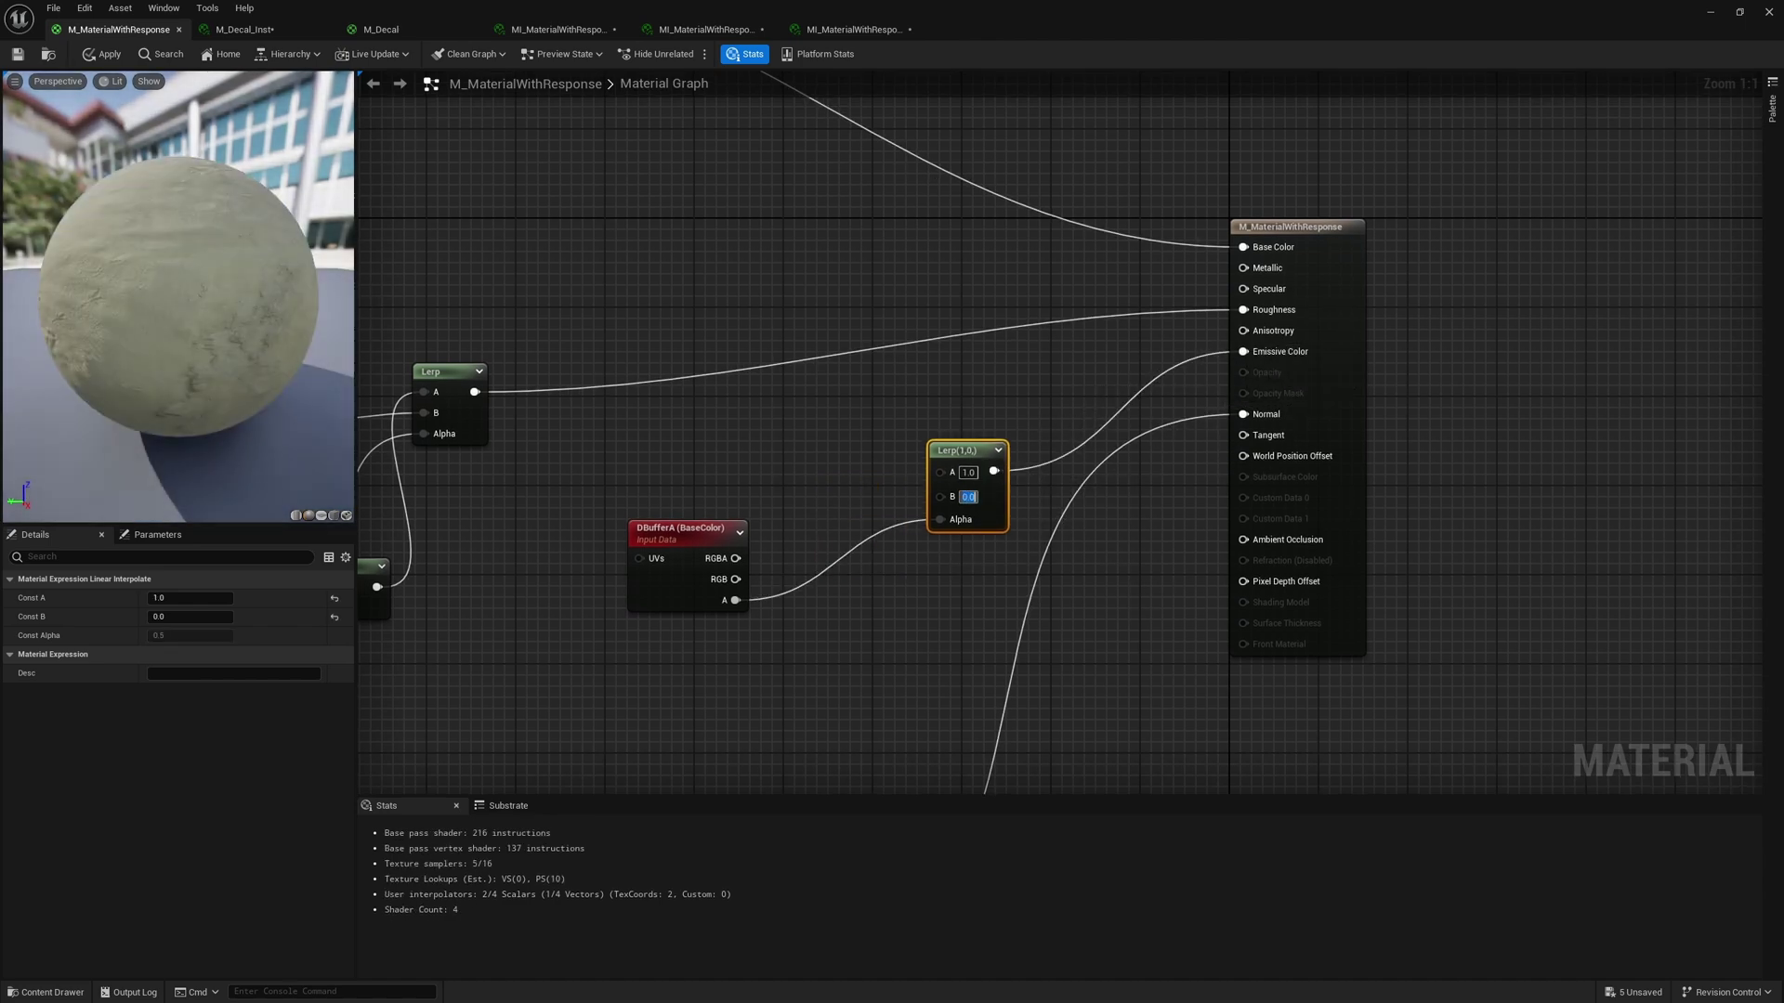
click(104, 54)
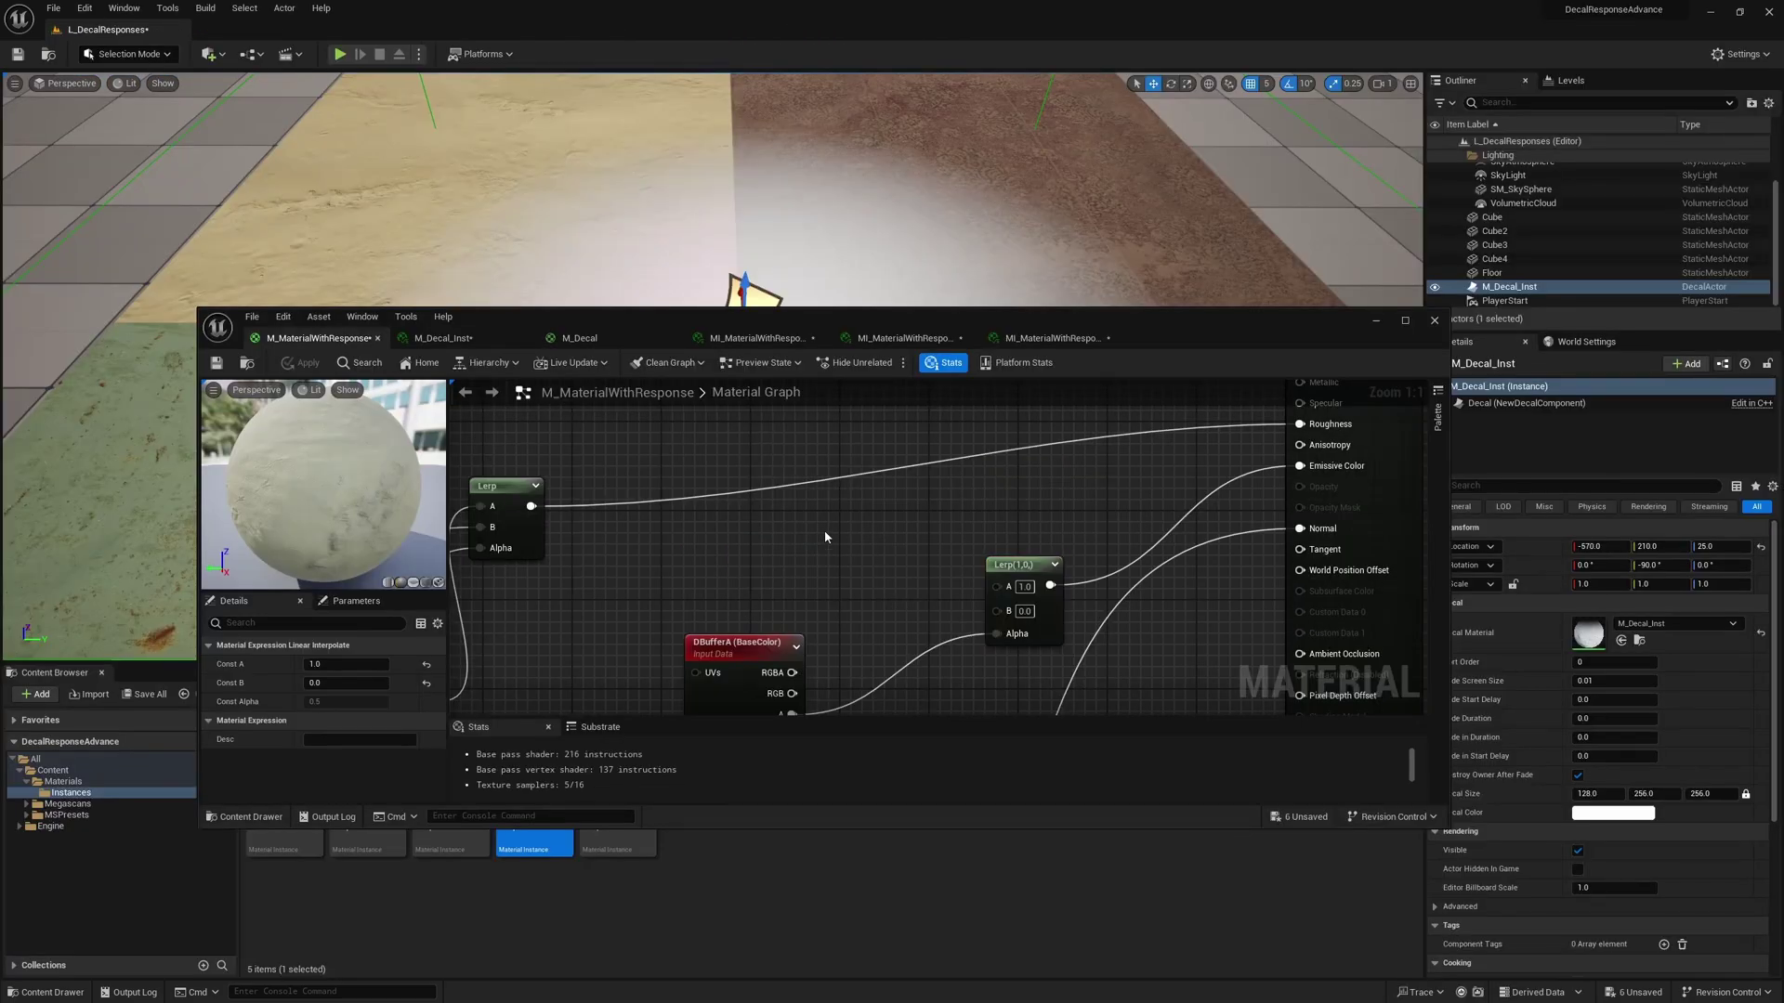
- Add a three-vector constant, convert it to a parameter named Emissive, and connect it to the emissive Lerp's A input
click(716, 451)
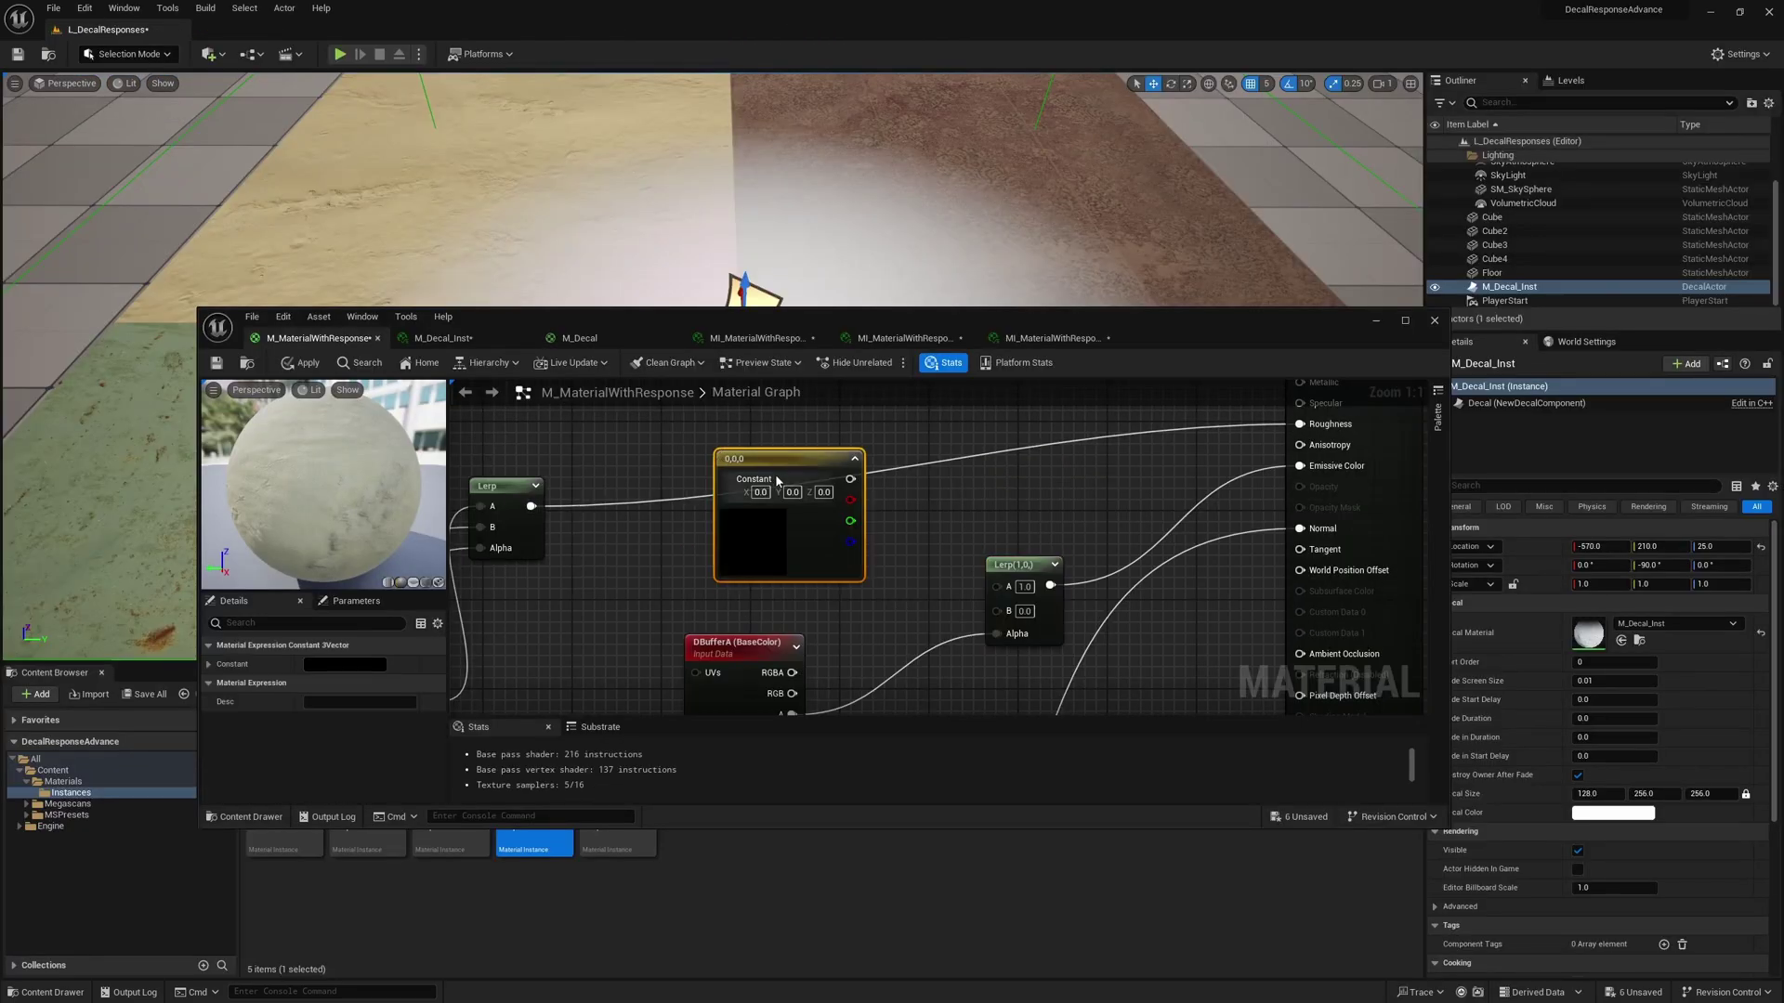
right_click(778, 471)
click(873, 496)
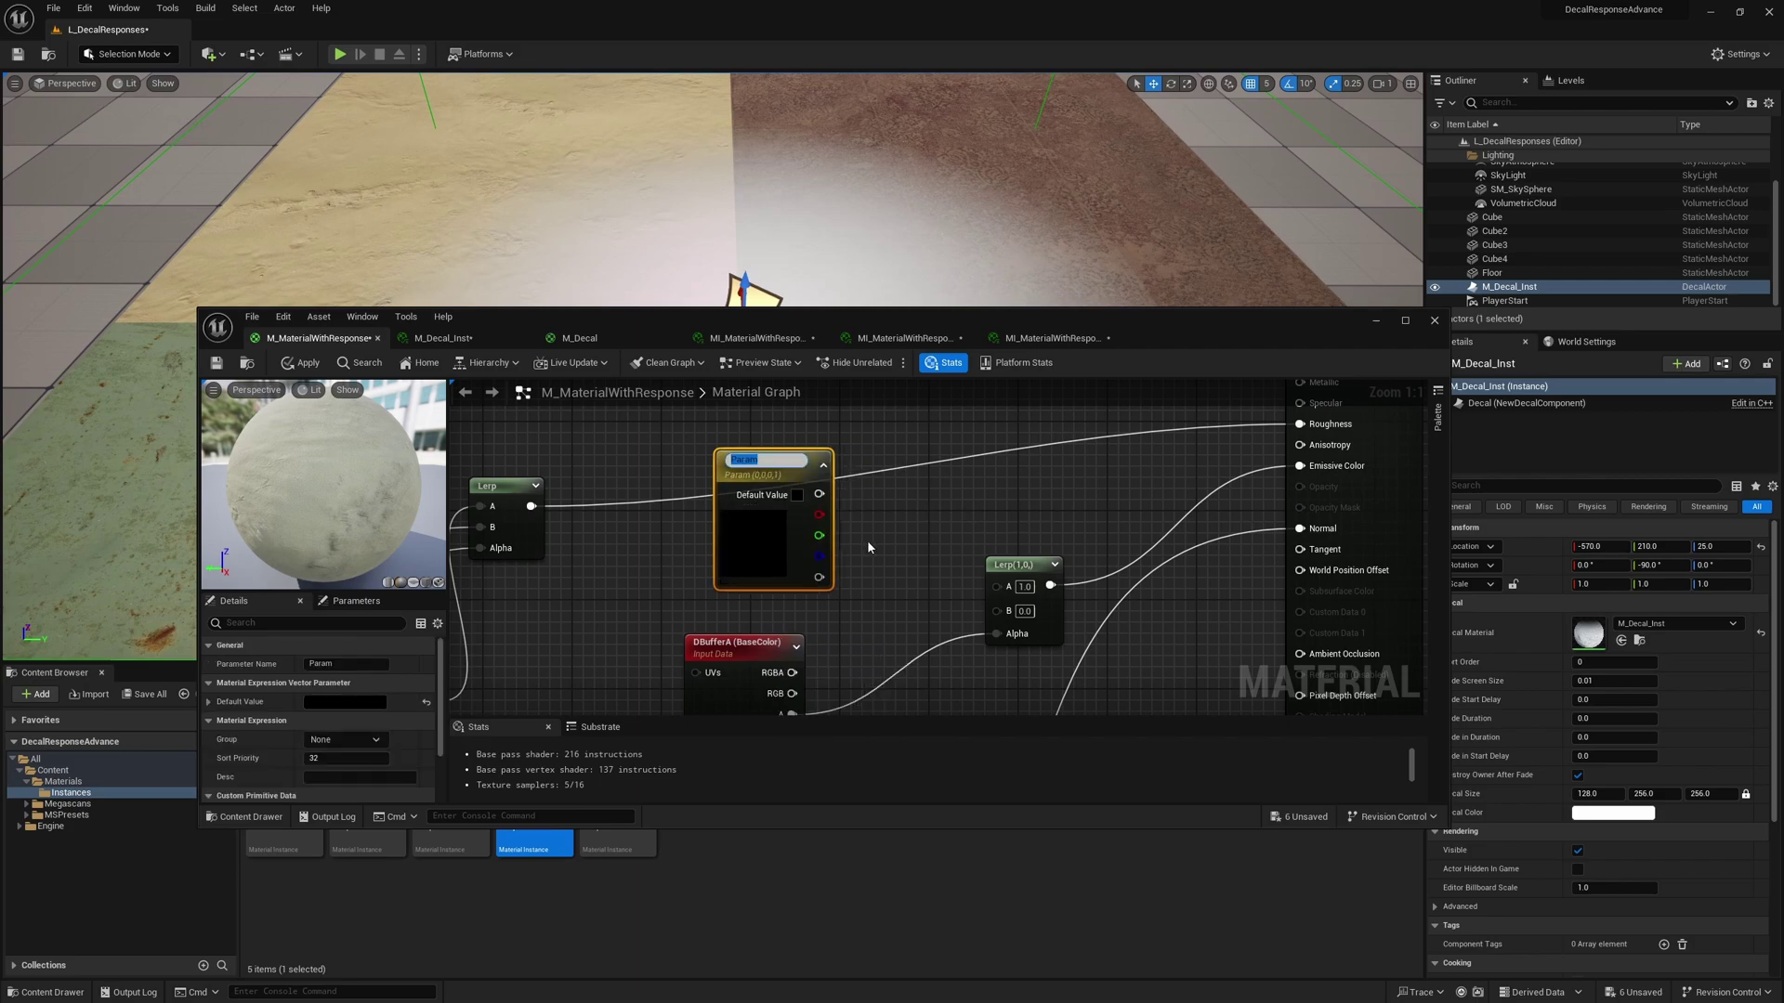
text(Emissive)
key(Return)
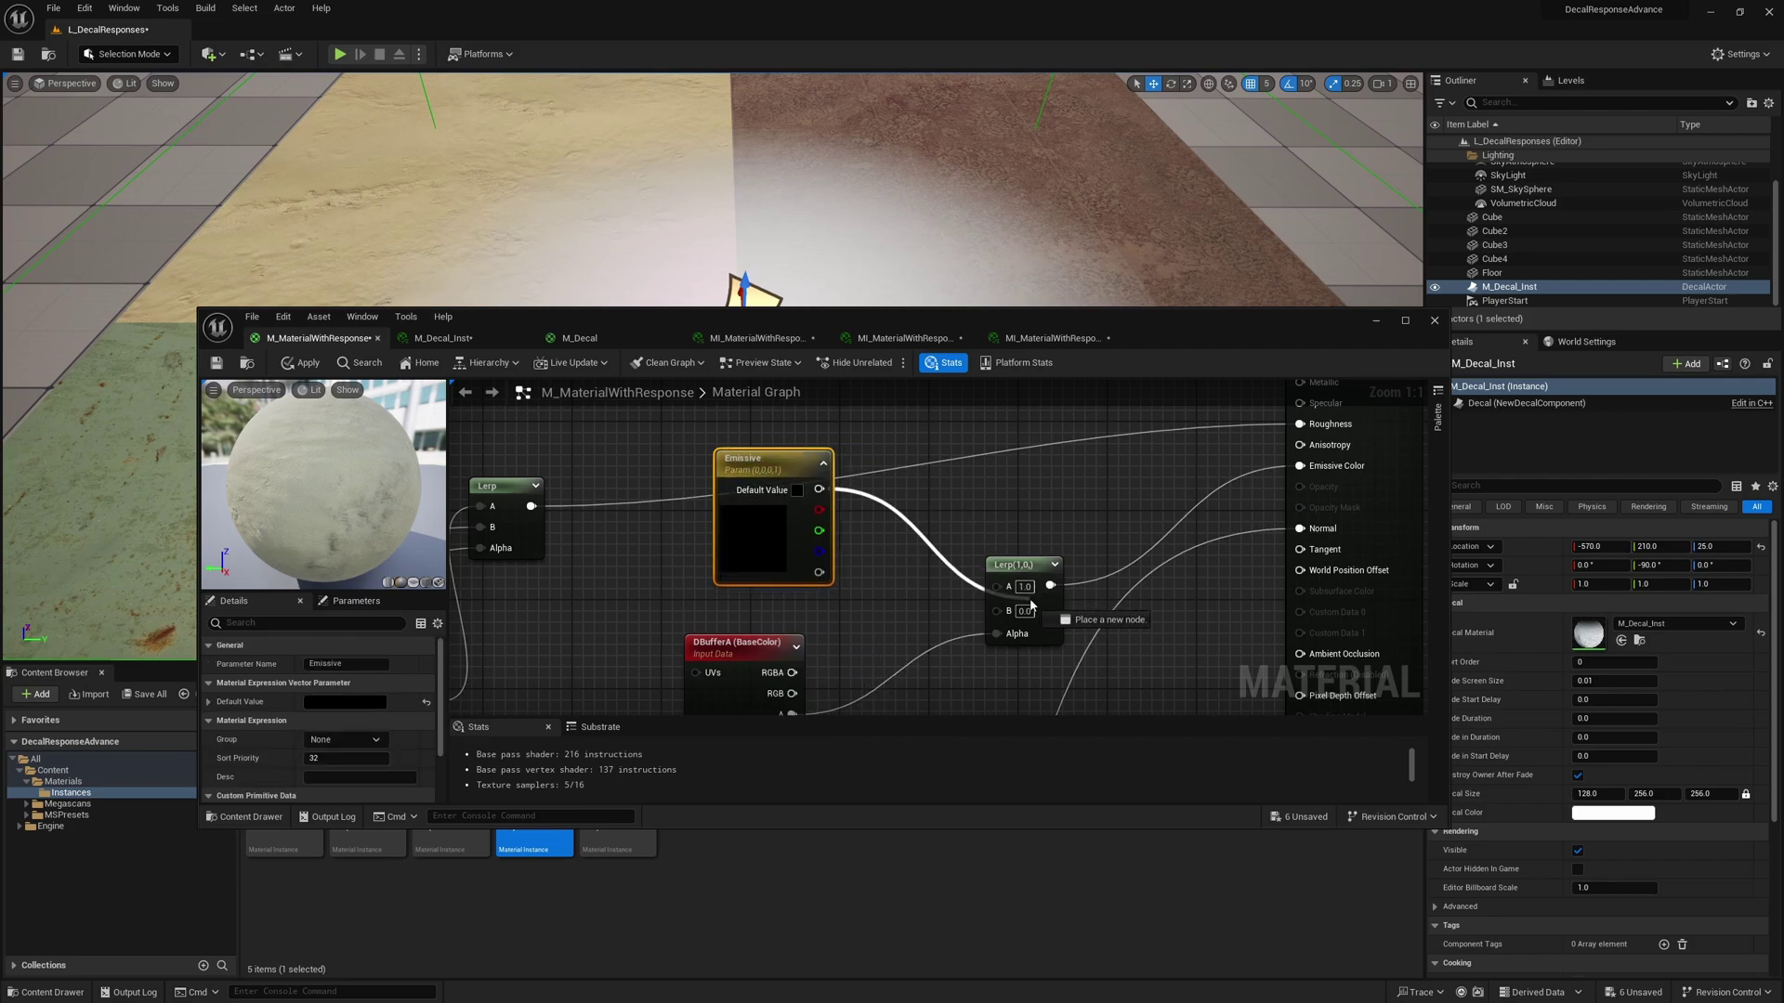
drag(819, 489, 997, 585)
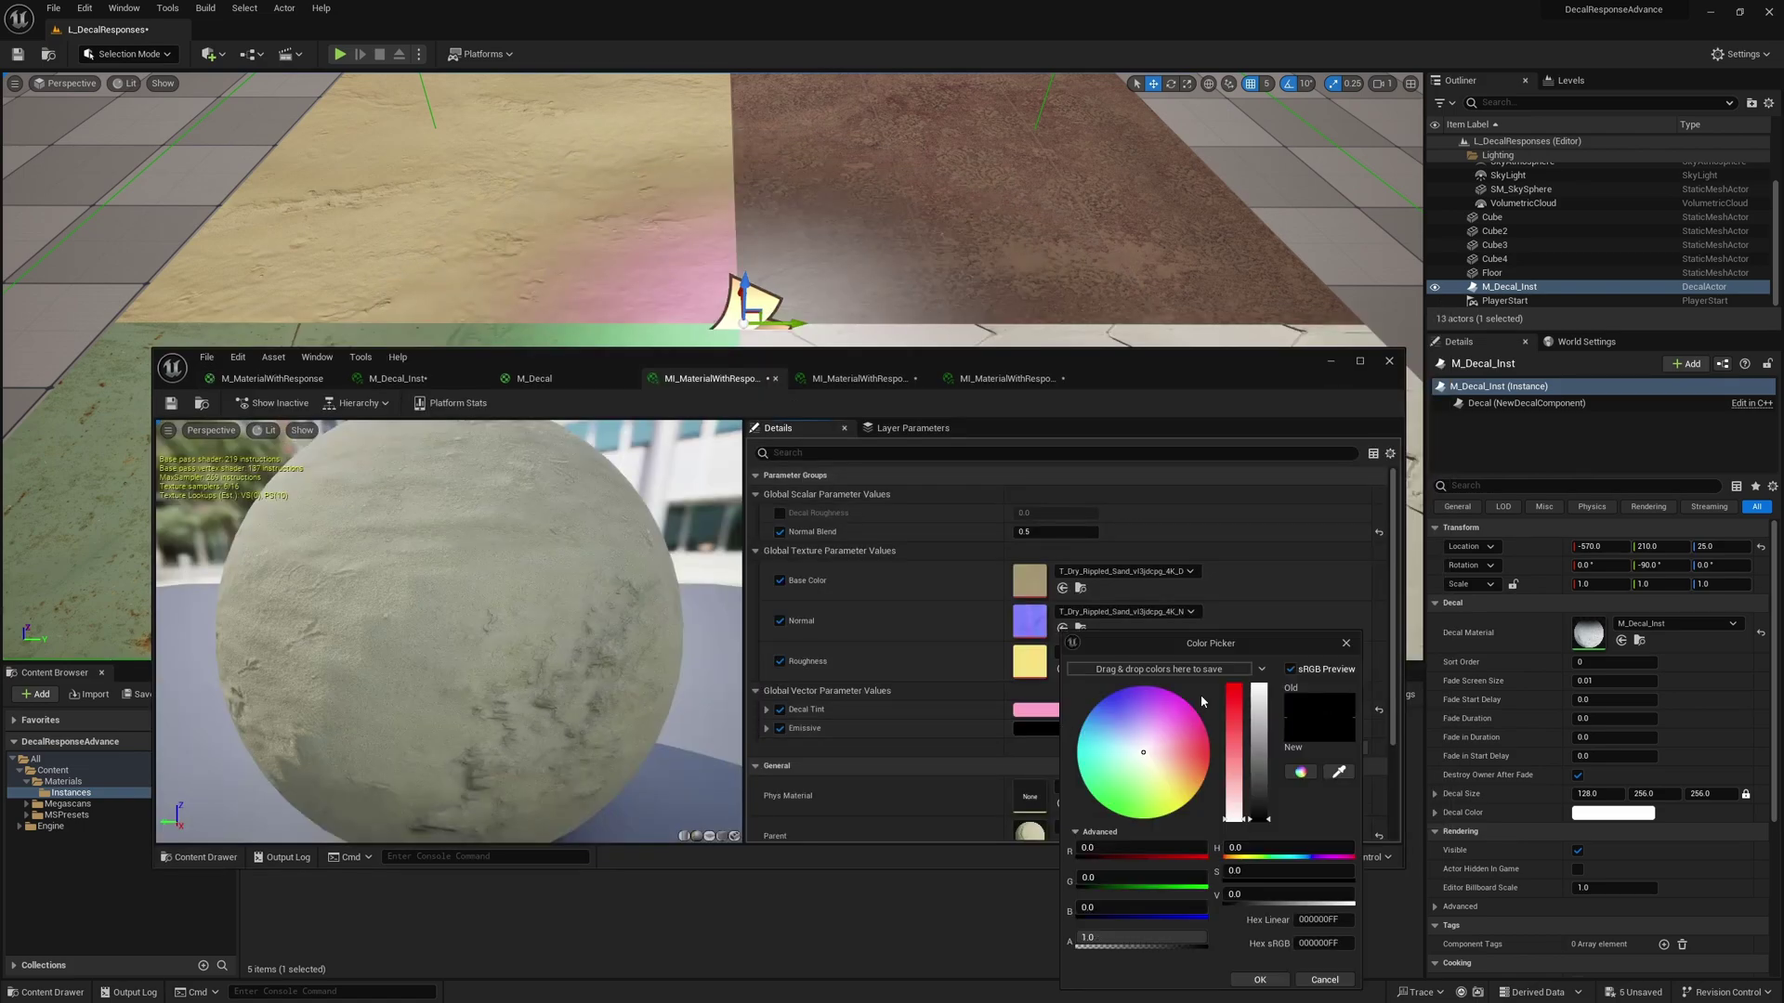
- Set the rippled sand instance's Emissive color to magenta, about R 1.0, G 0.0, B 0.589
mouse_move(1137, 745)
mouse_down()
mouse_move(1118, 711)
mouse_move(1112, 740)
mouse_move(1143, 706)
mouse_move(1097, 745)
mouse_move(1138, 715)
mouse_move(1095, 771)
mouse_move(1125, 774)
mouse_move(1201, 715)
mouse_move(1211, 729)
mouse_up()
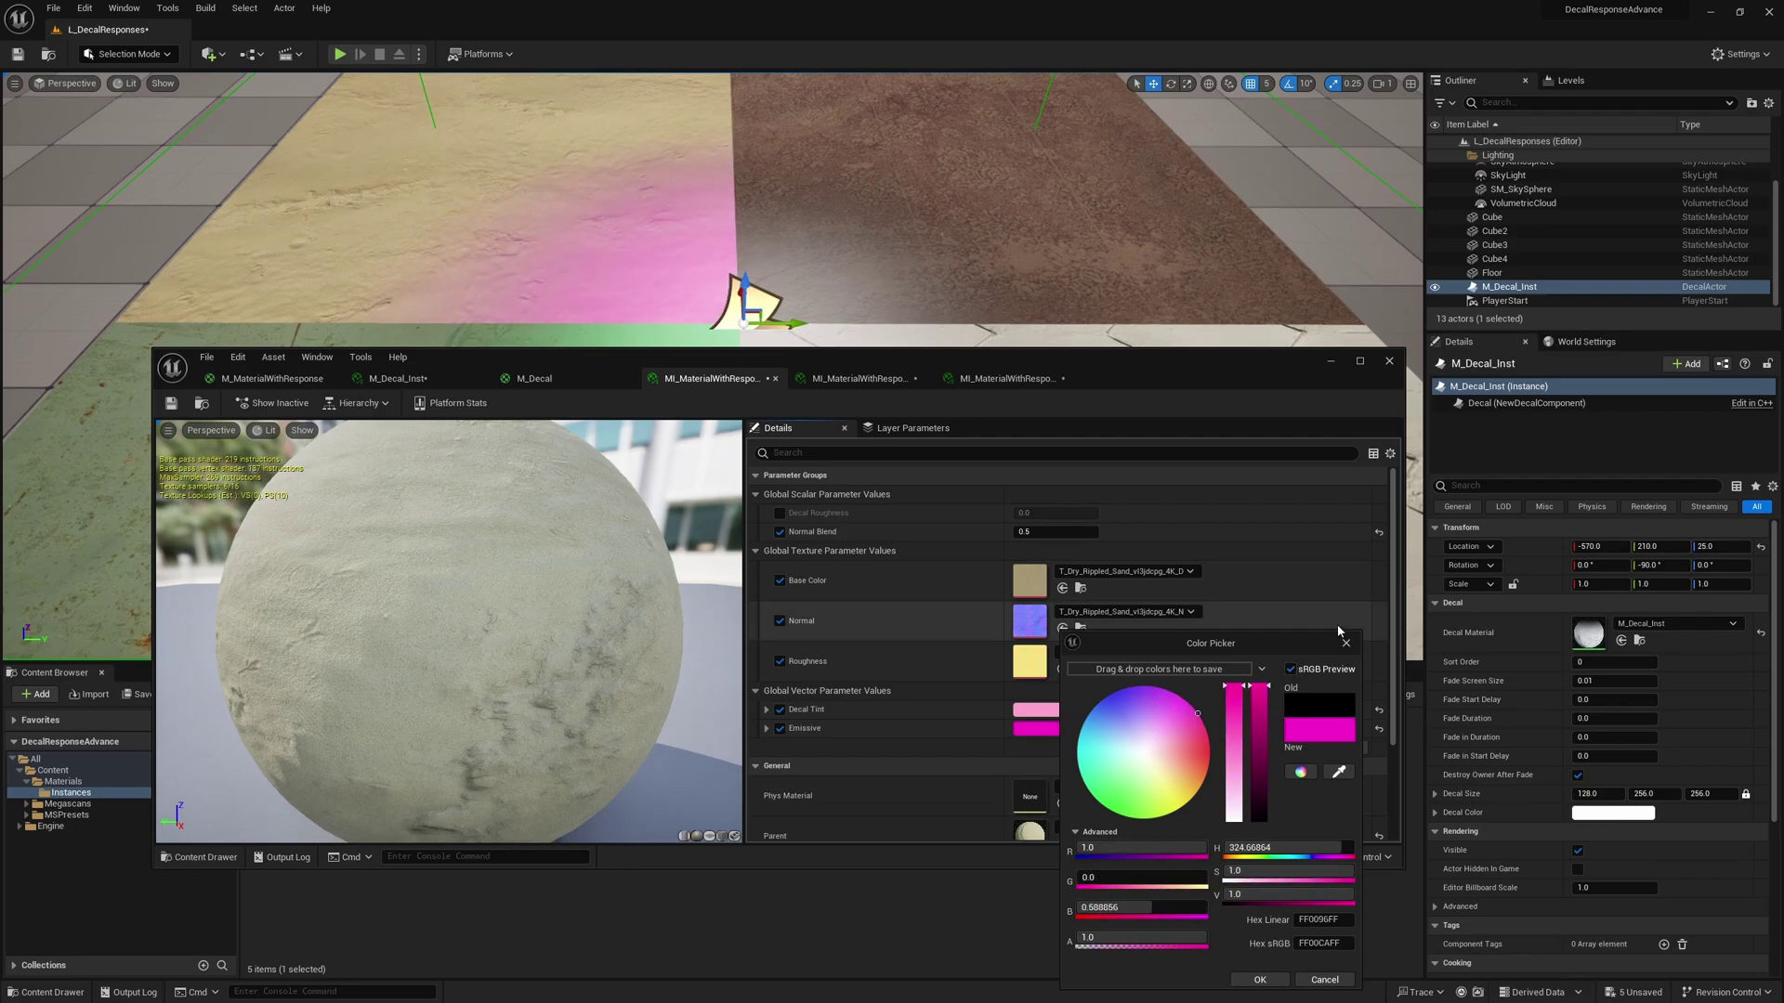
drag(1287, 650, 1317, 522)
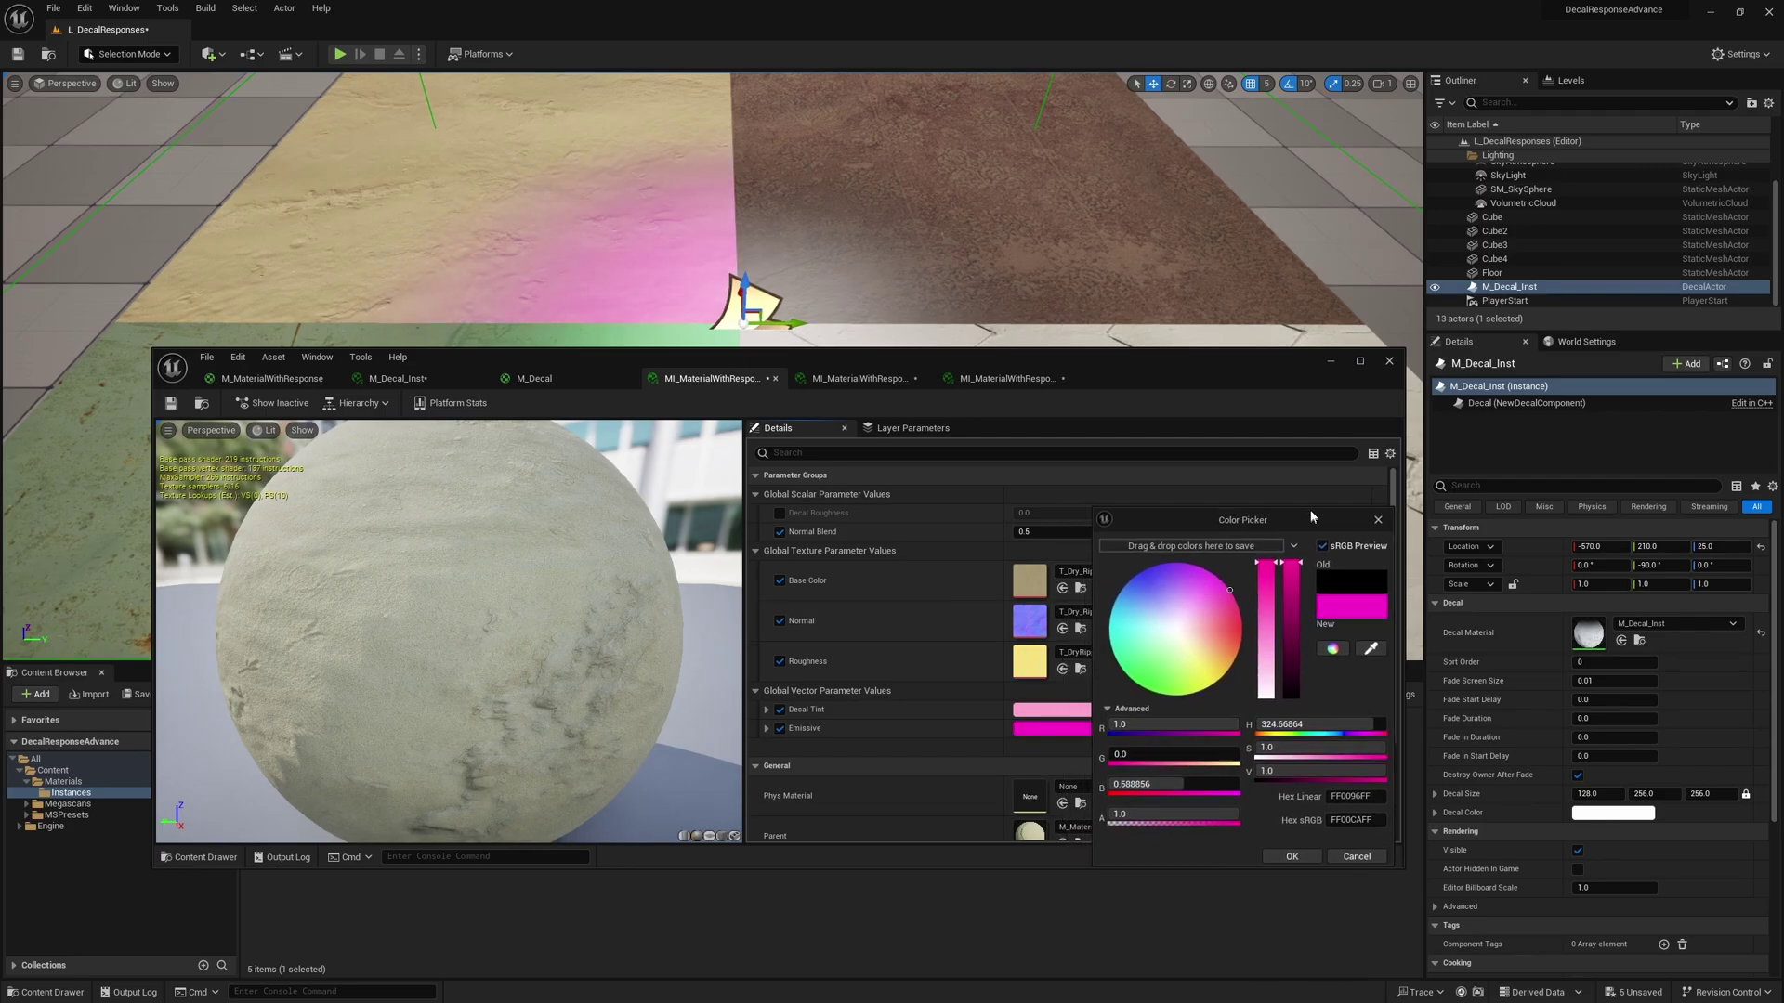
click(1284, 852)
- In M_MaterialWithResponse, multiply the Emissive parameter by a TilingNoise05 Texture Sample's RGB before the Lerp's A input, and save
click(279, 378)
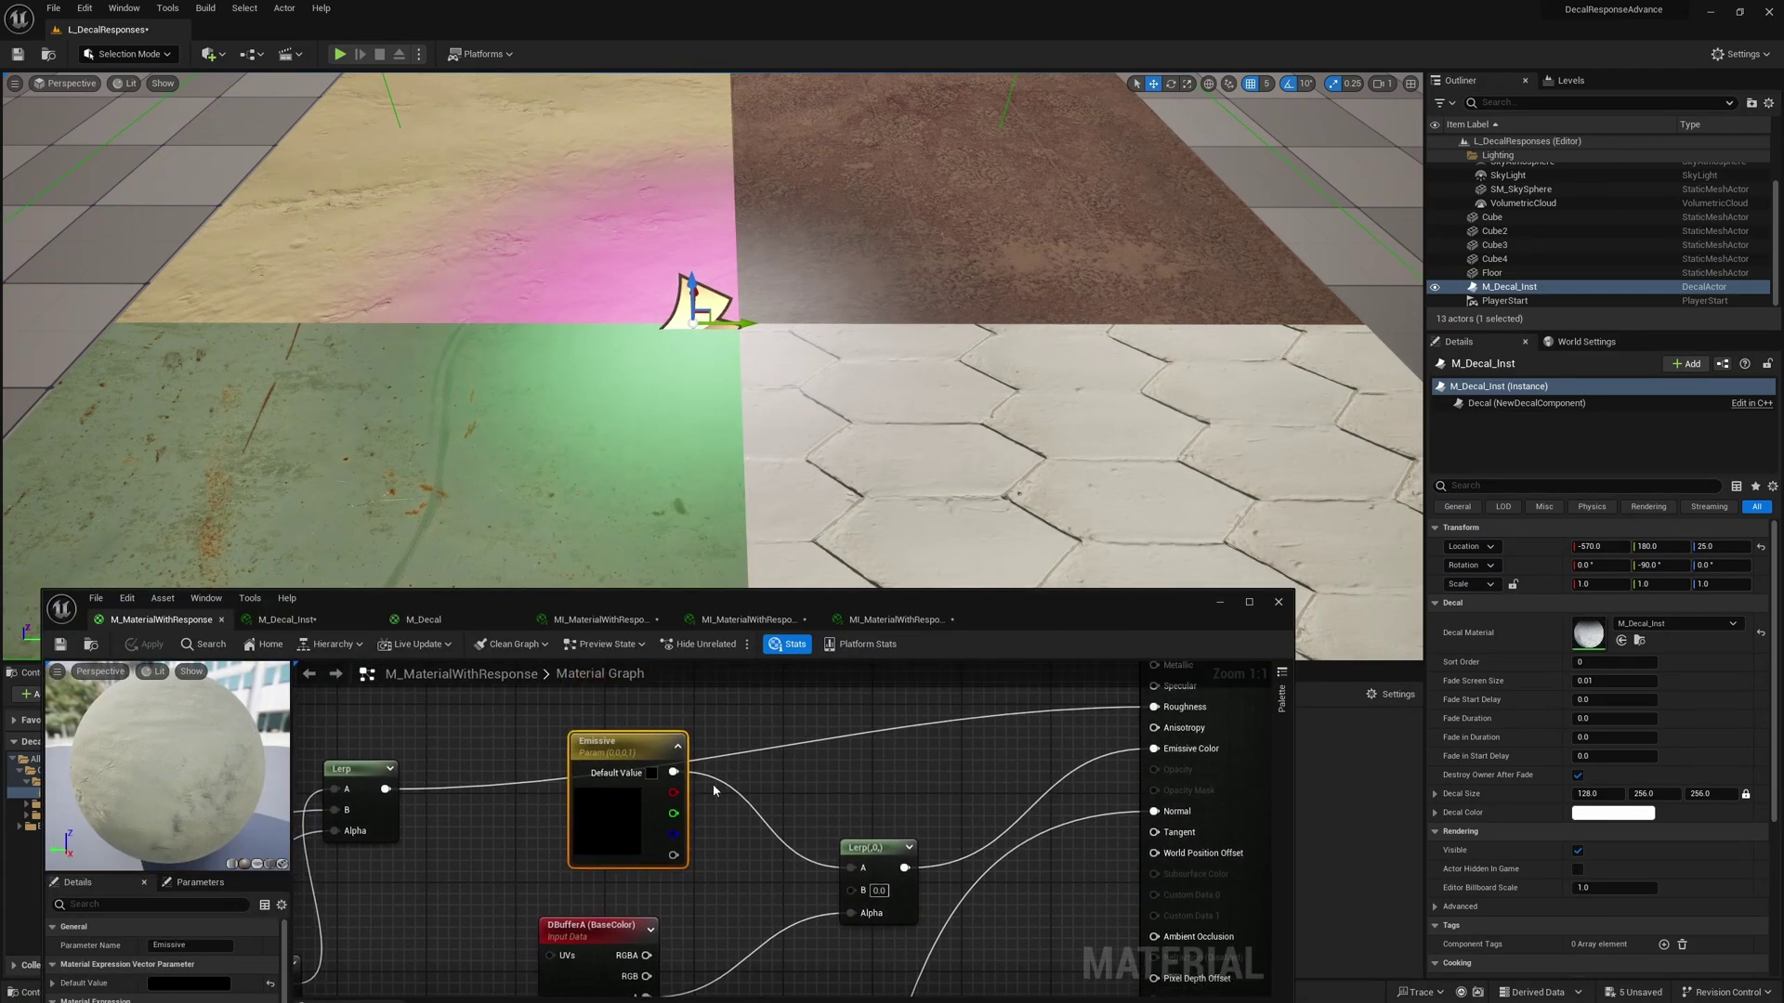
click(713, 828)
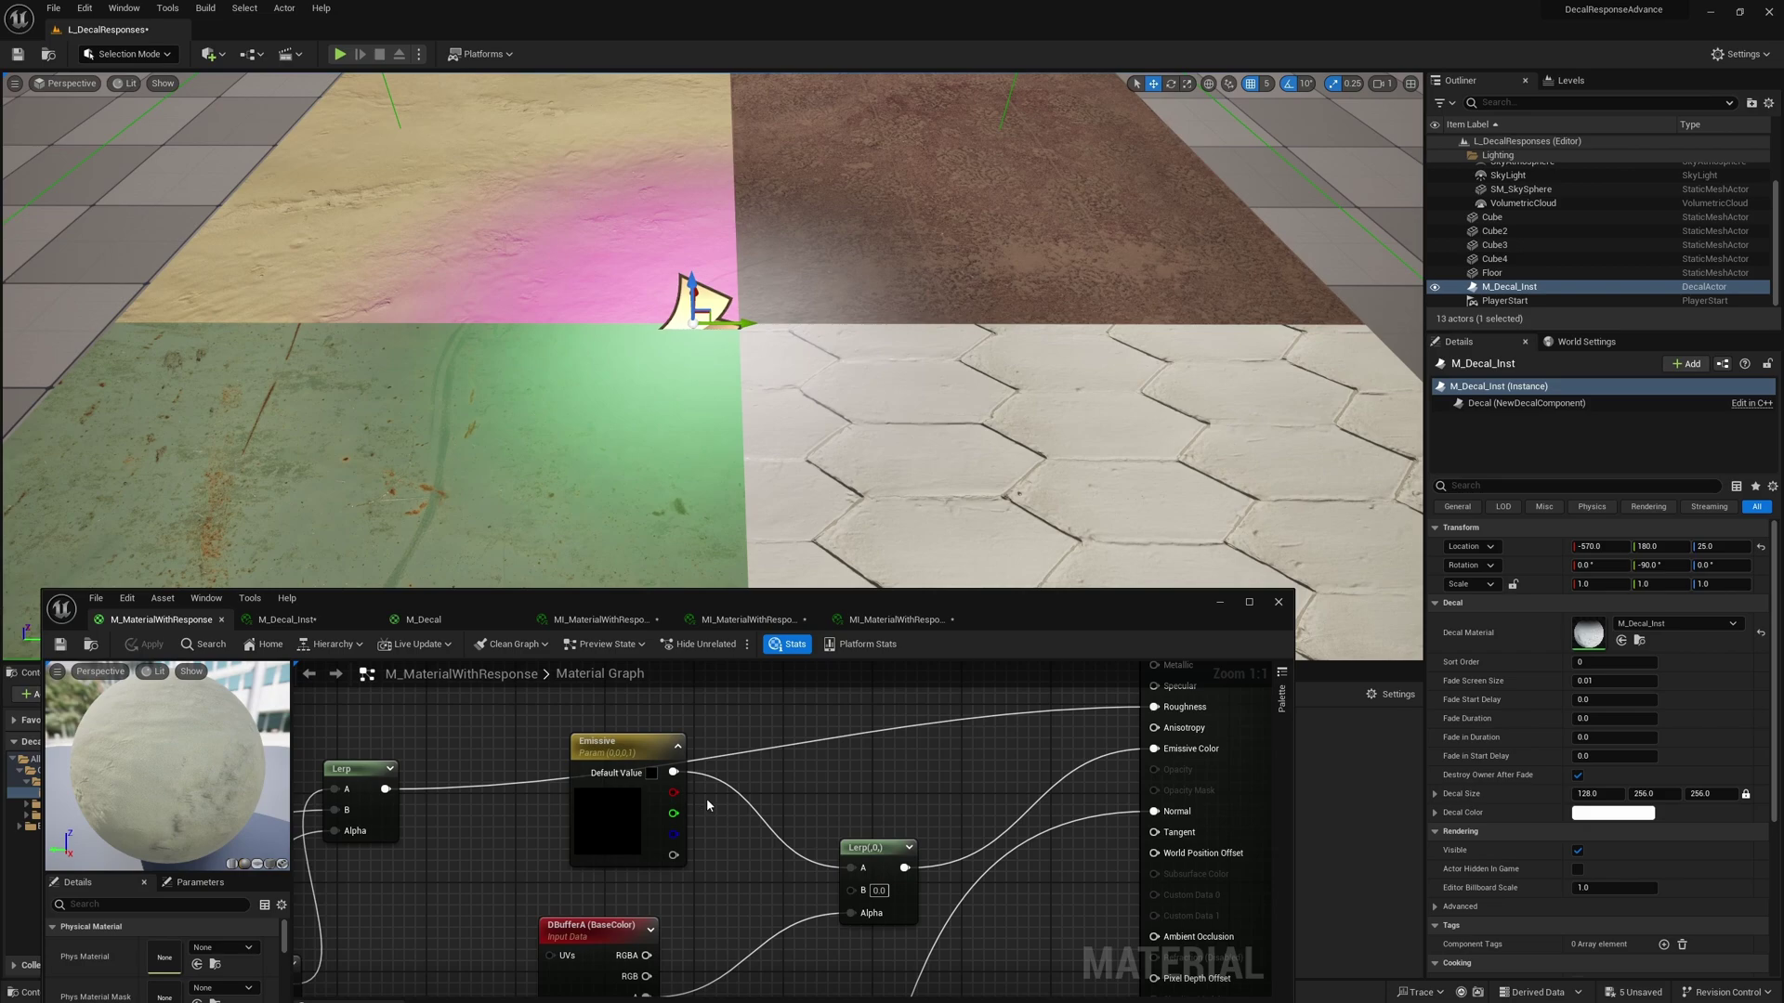
click(706, 799)
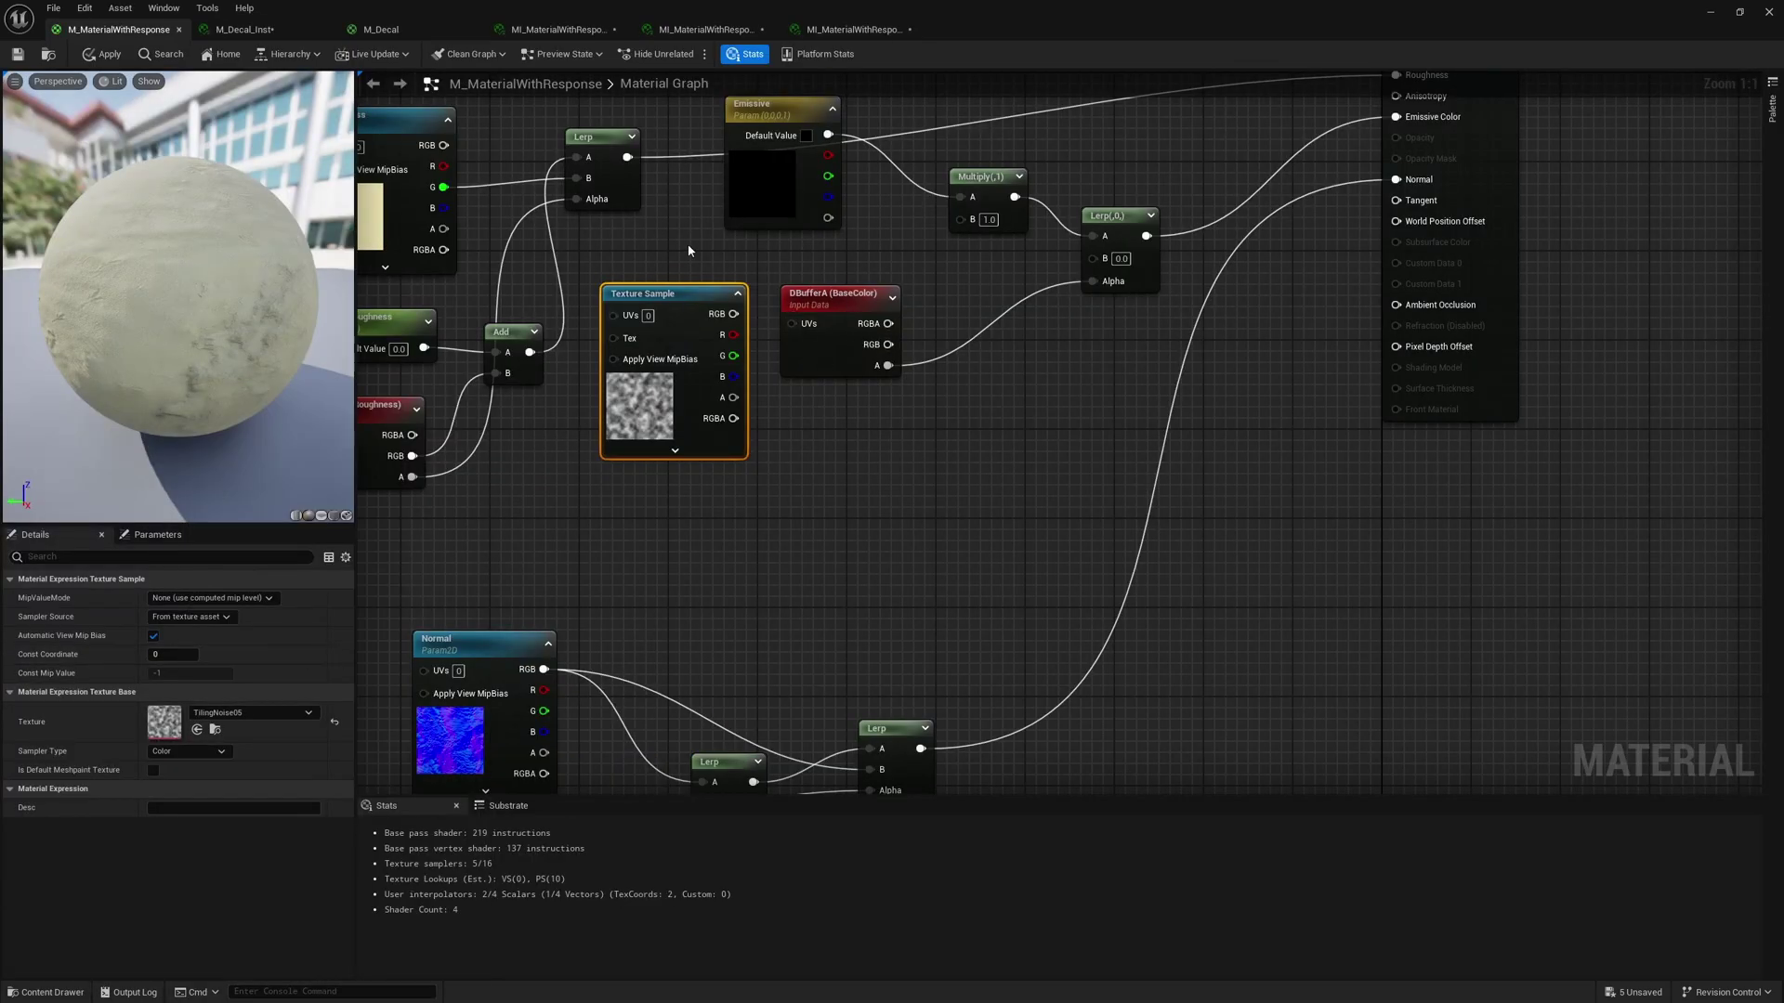
drag(734, 314, 959, 219)
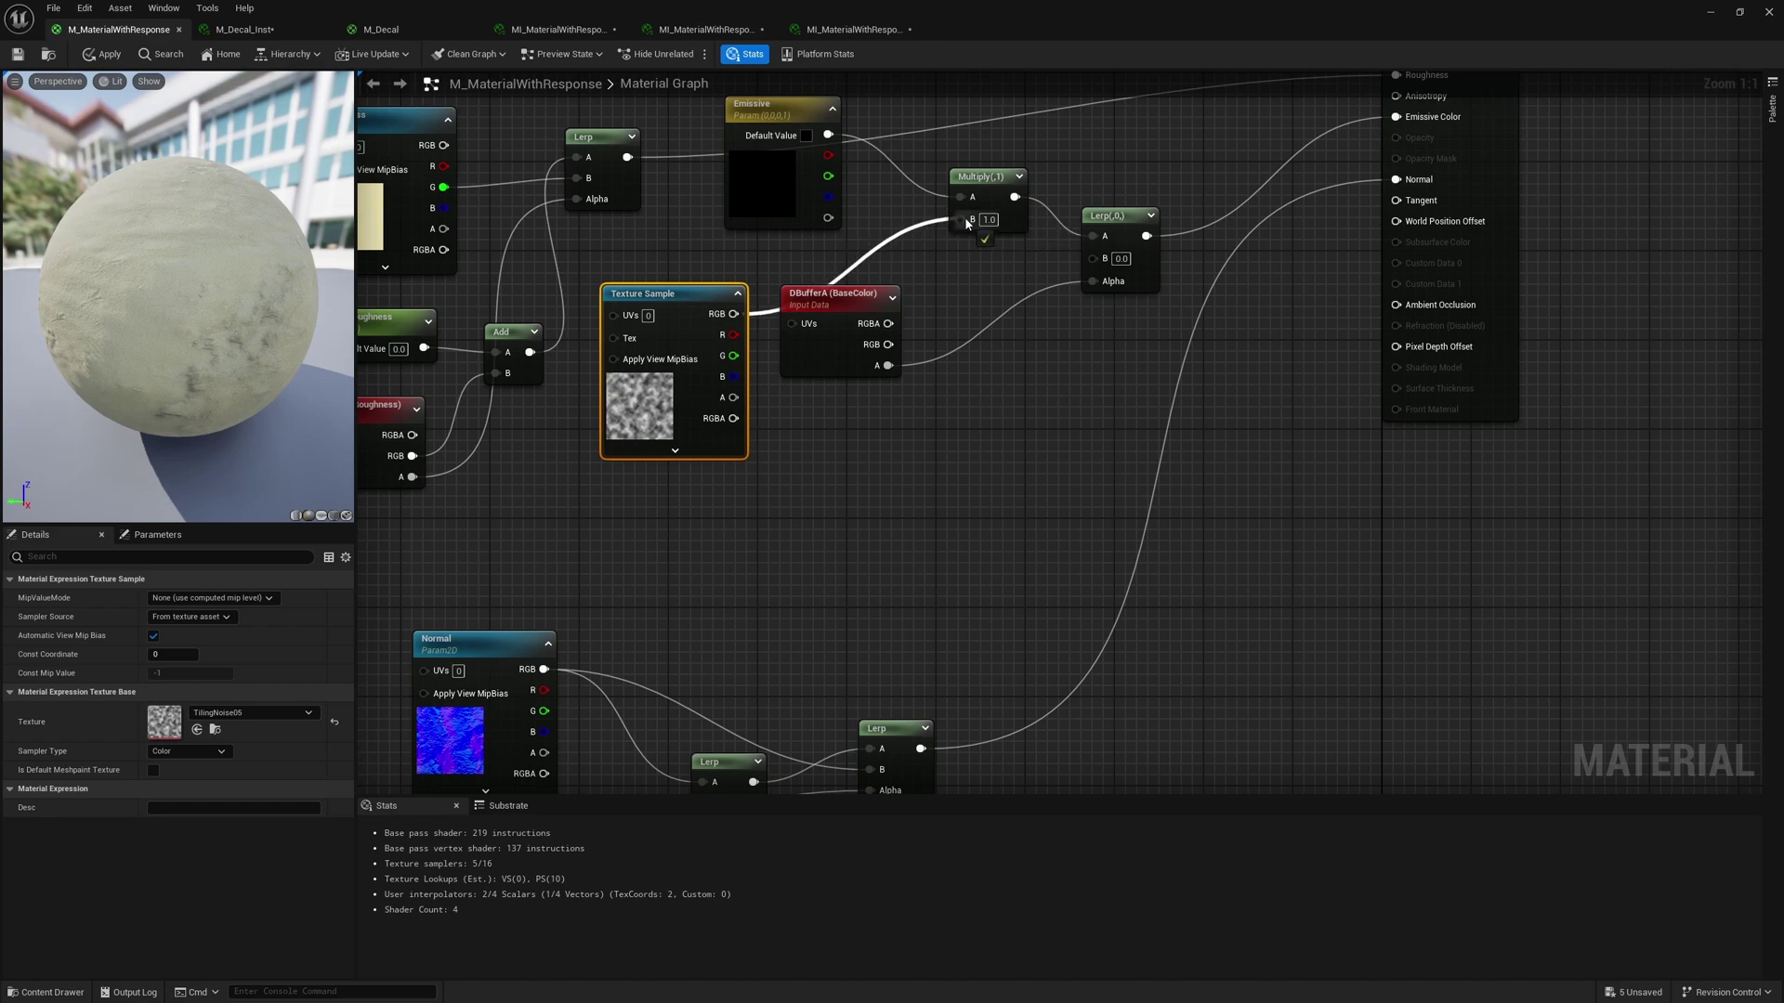
click(20, 54)
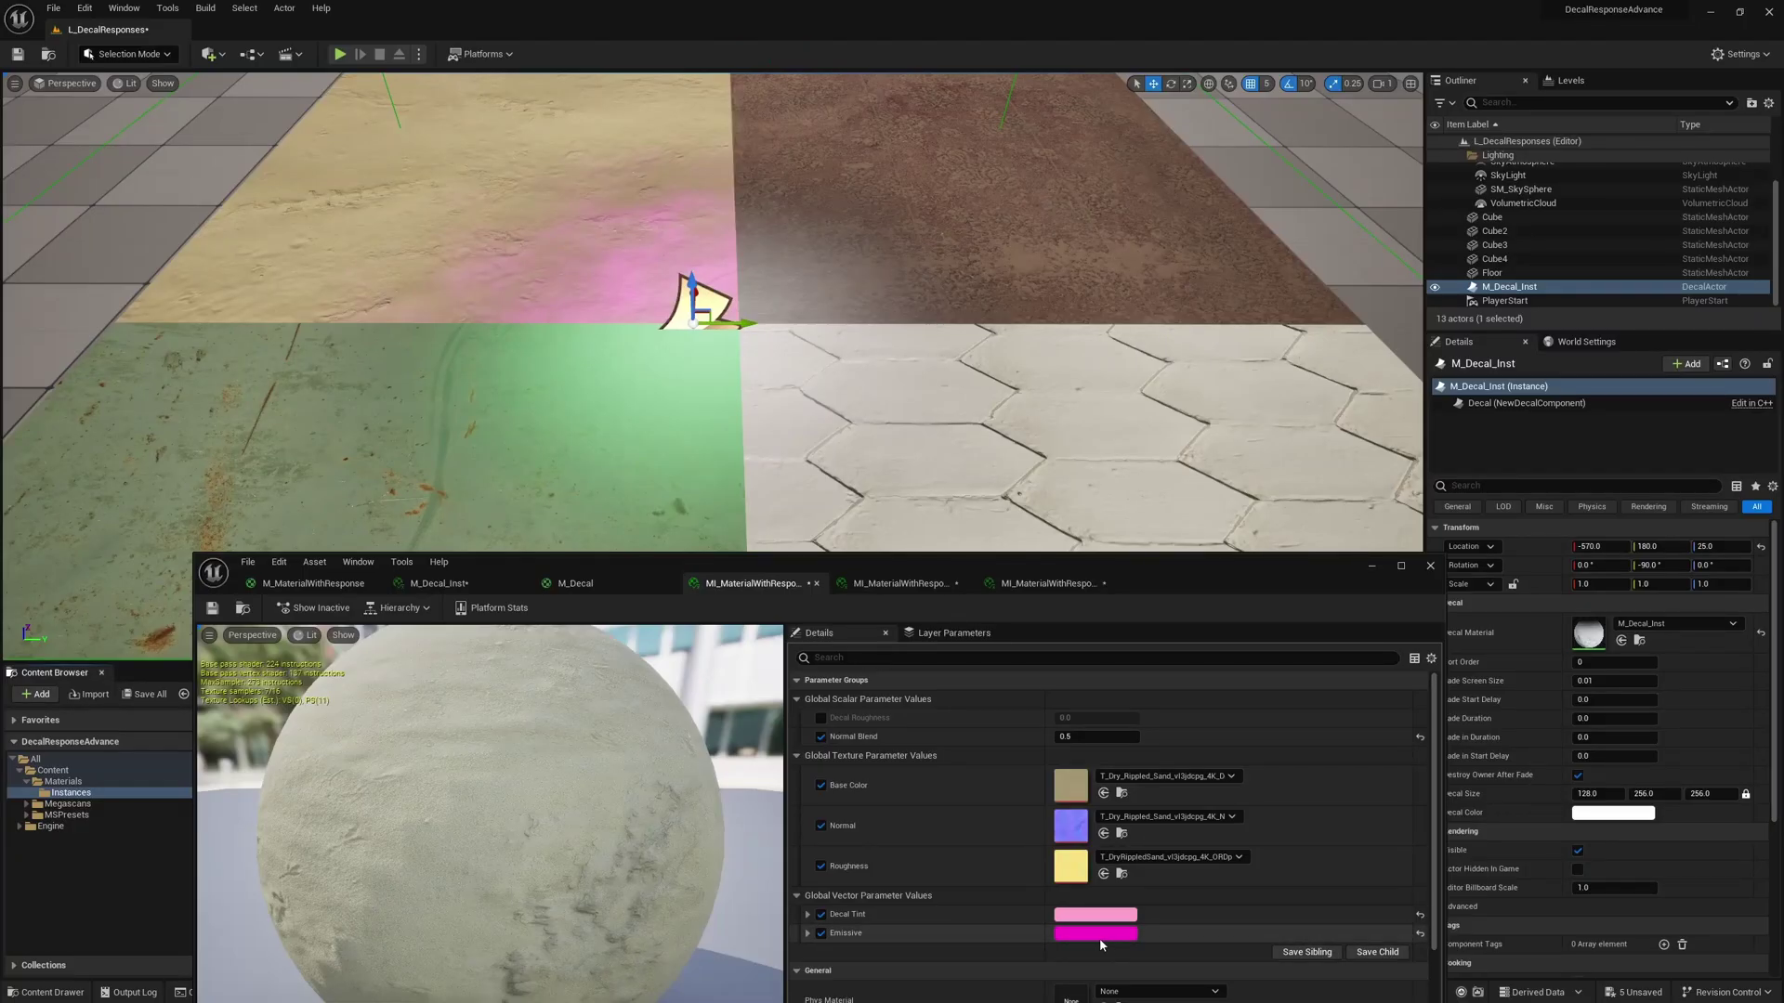
- Change the rippled sand instance's Emissive color to cyan, hue about 182, and move the decal to Y location 140
click(1087, 935)
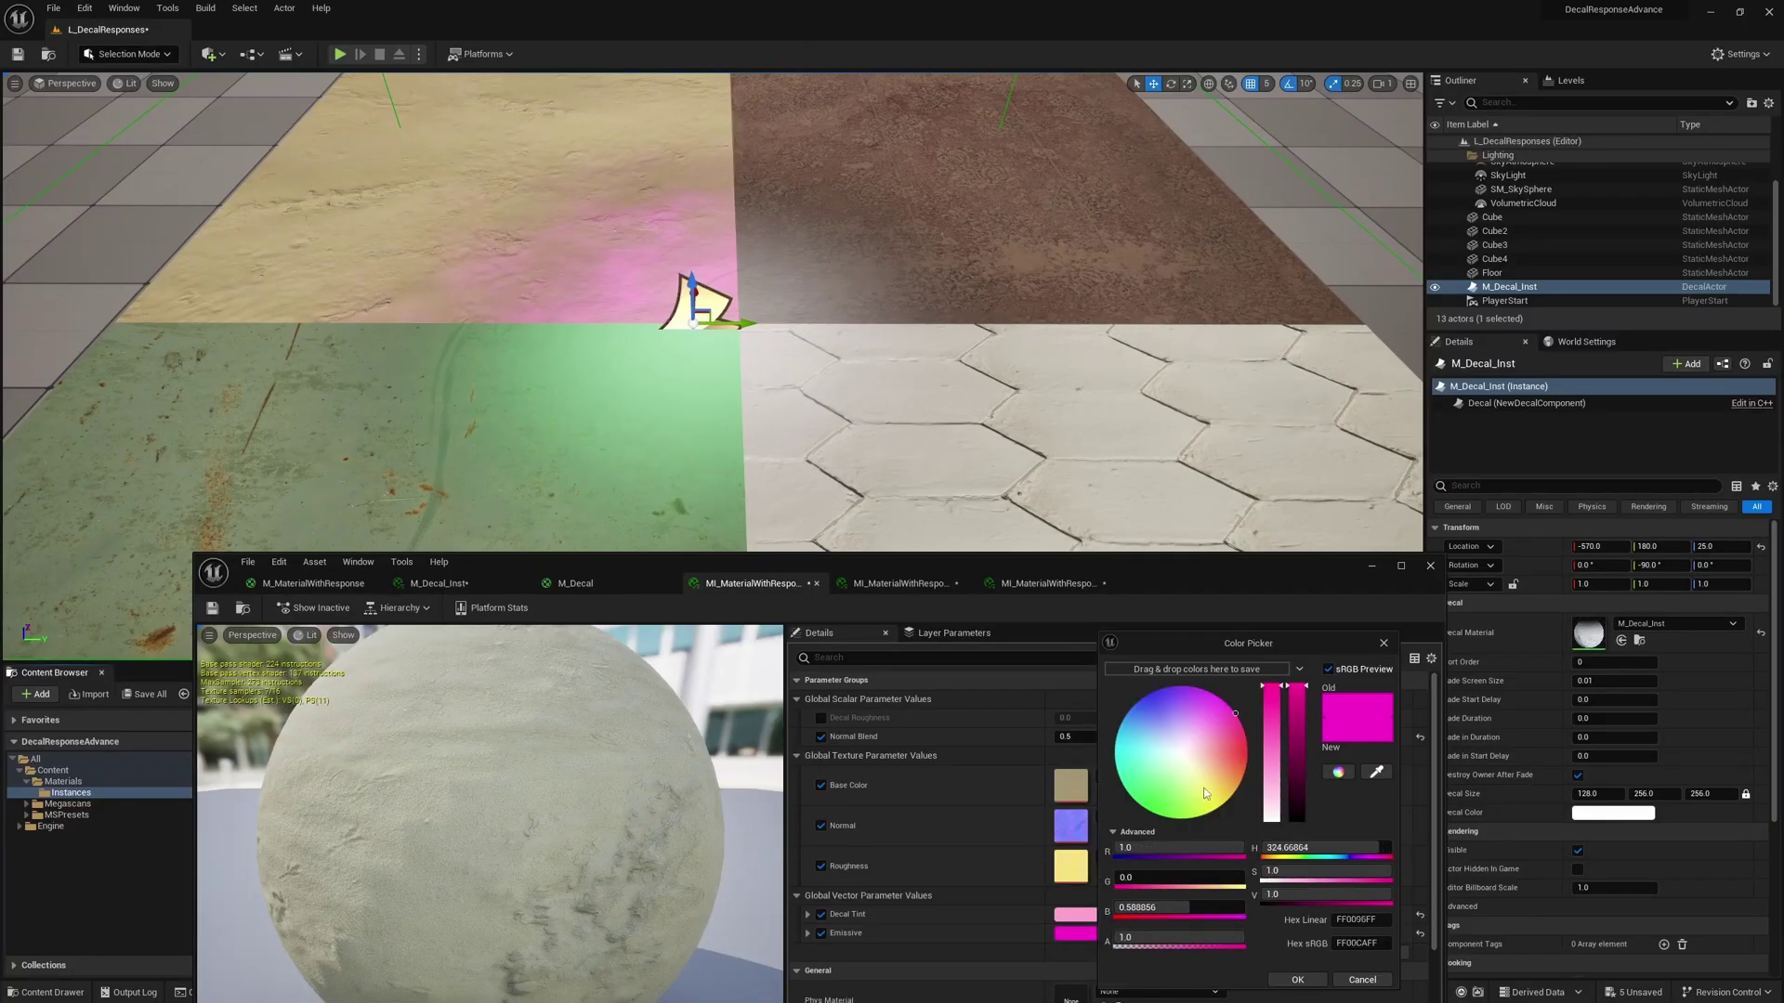
mouse_move(1204, 794)
mouse_down()
mouse_move(1208, 719)
mouse_move(1139, 744)
mouse_move(1138, 703)
mouse_move(1224, 685)
mouse_move(1114, 750)
mouse_up()
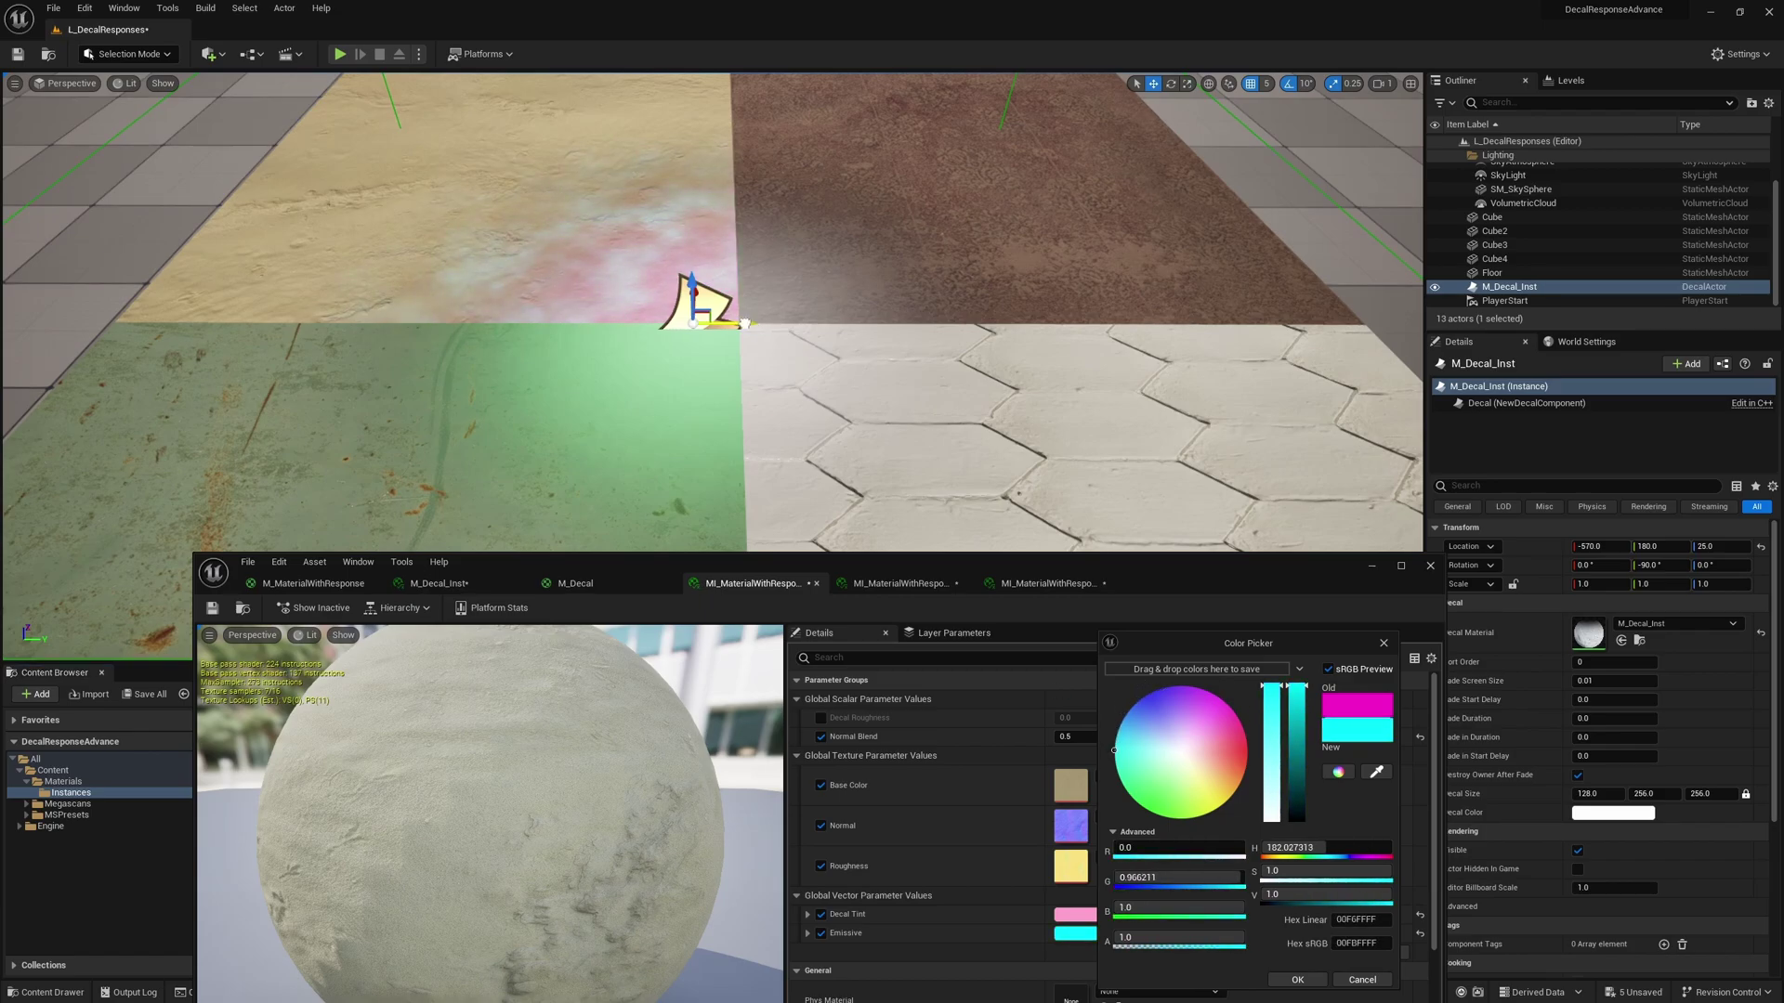
drag(744, 324, 684, 398)
mouse_move(684, 398)
right_down()
mouse_move(836, 398)
mouse_move(688, 399)
right_up()
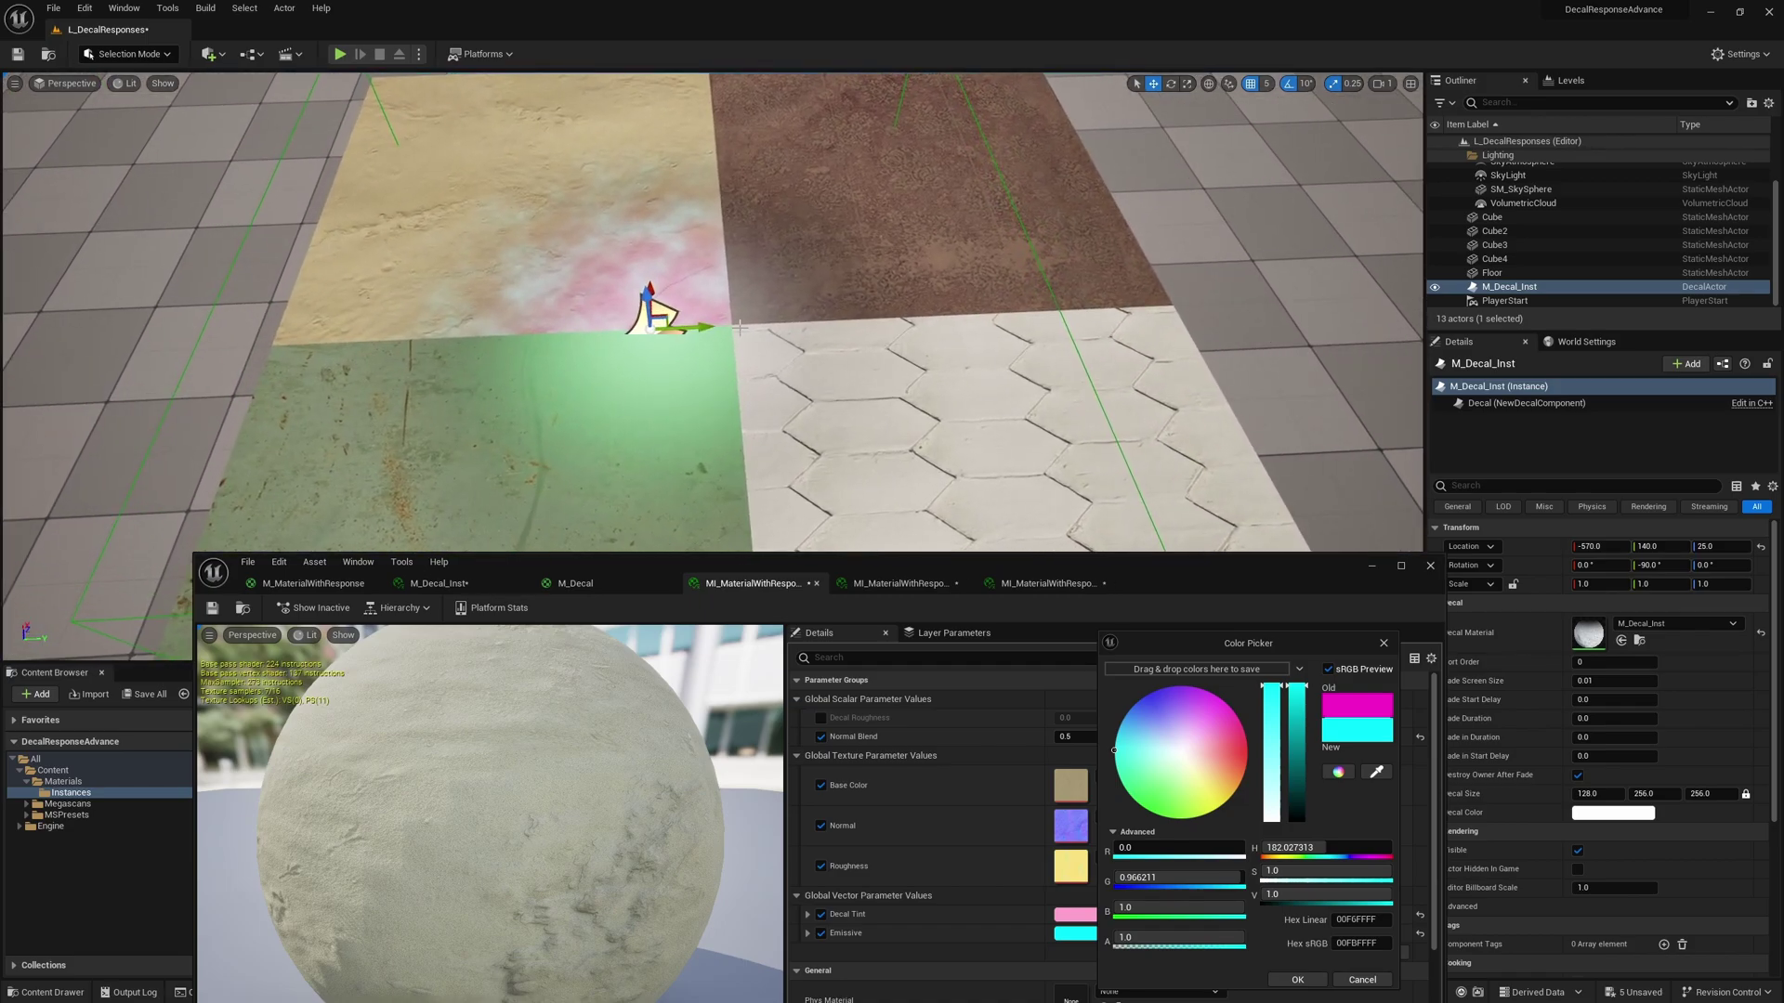
- Move the decal along Y through 190 to location 210, near the junction of the four surfaces
drag(708, 324, 776, 324)
mouse_move(578, 399)
right_down()
mouse_move(553, 427)
mouse_move(567, 377)
right_up()
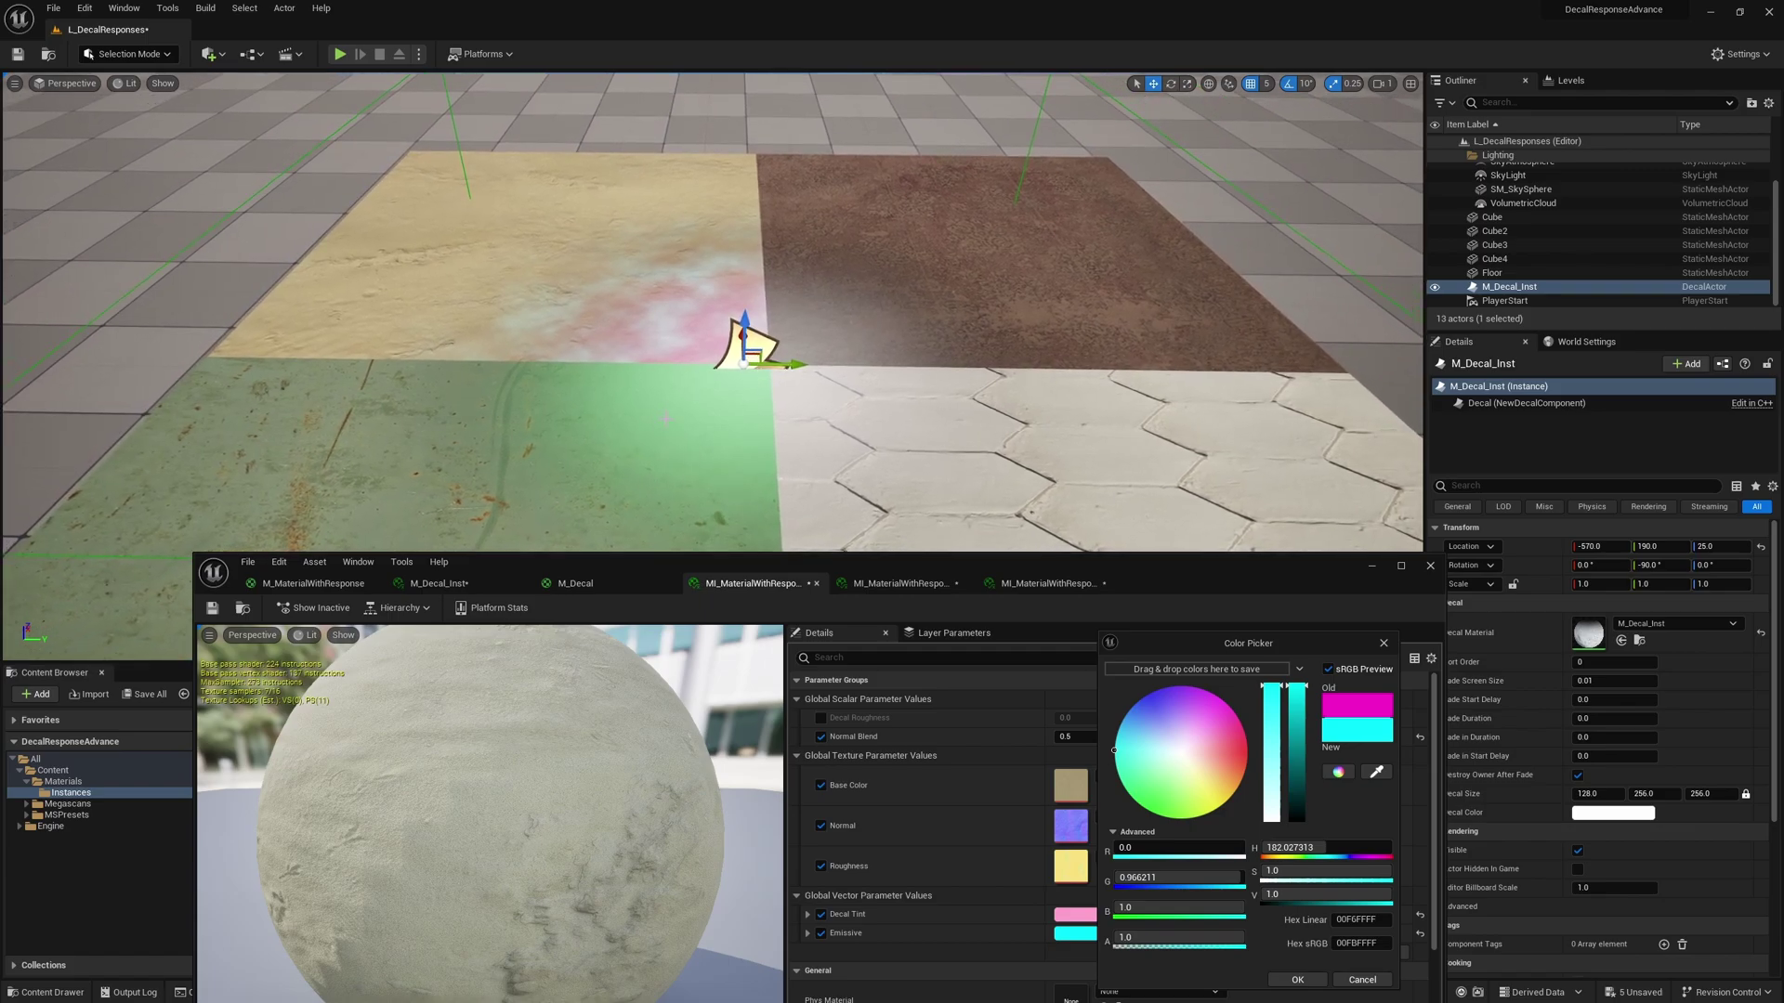
drag(819, 370, 842, 372)
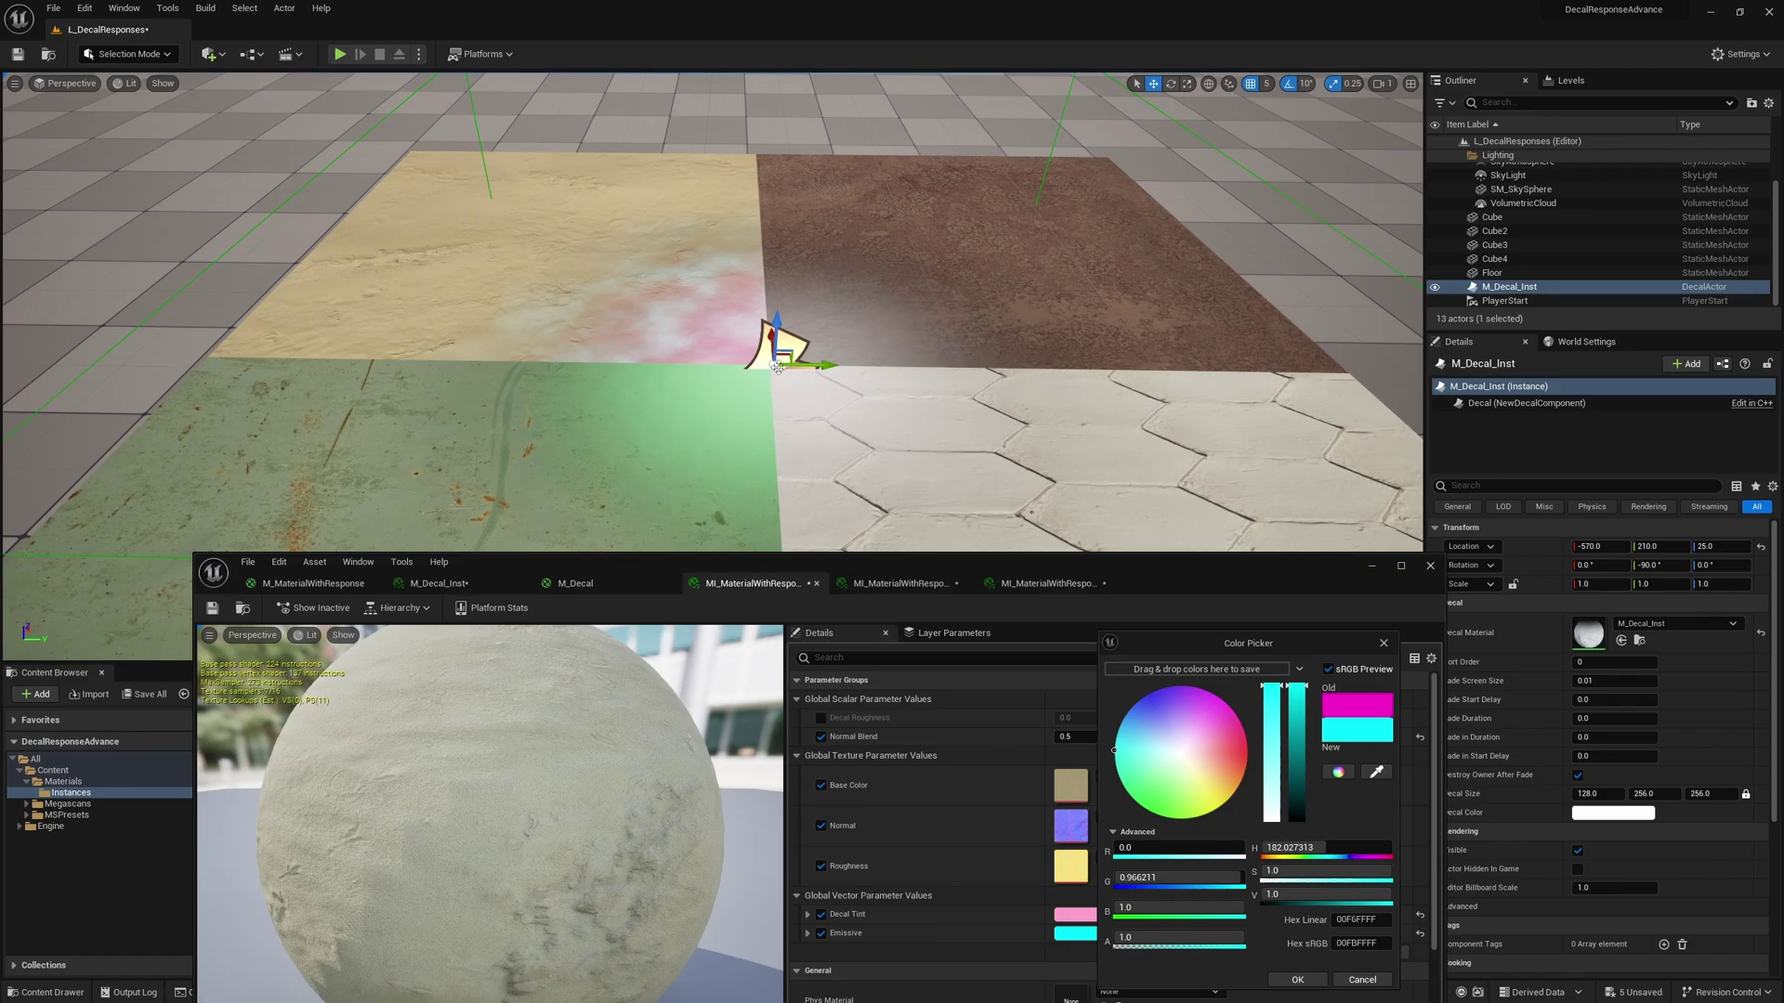
- Move the decal along Y to location 200, at the junction of the four surfaces
drag(821, 382, 952, 388)
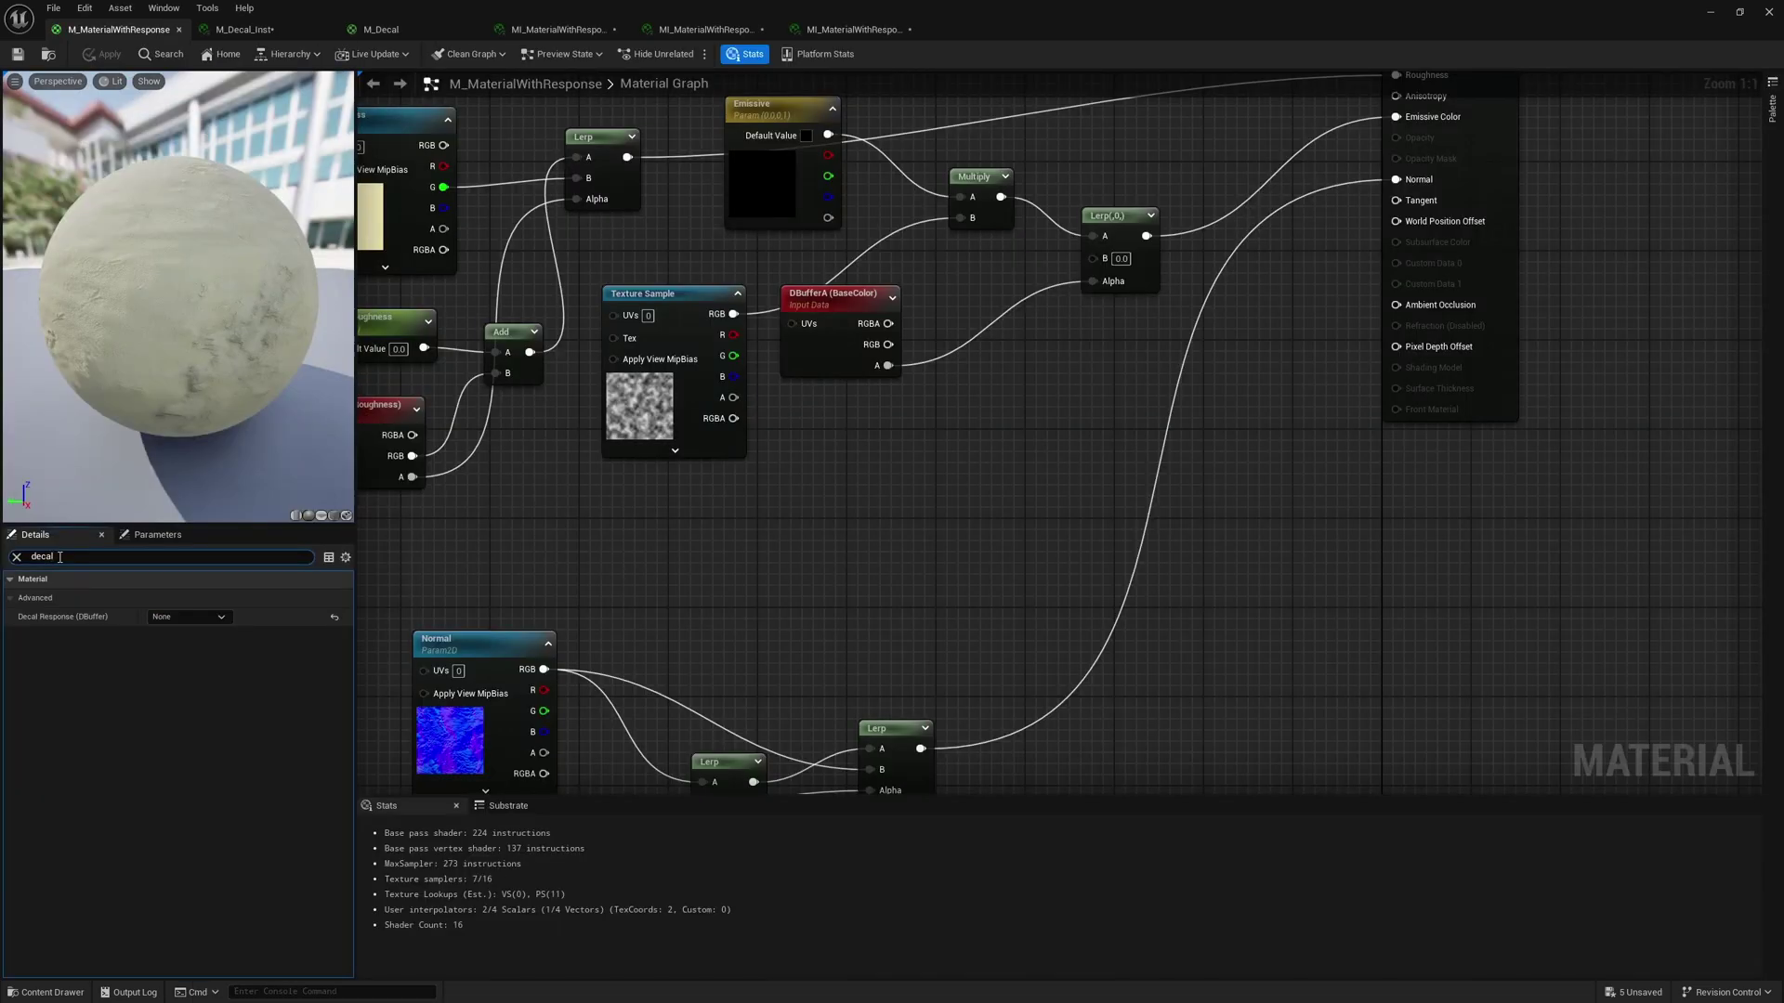
- Review the Decal Response (DBuffer) options of M_MaterialWithResponse without changing the setting, and clear the details search filter
click(222, 618)
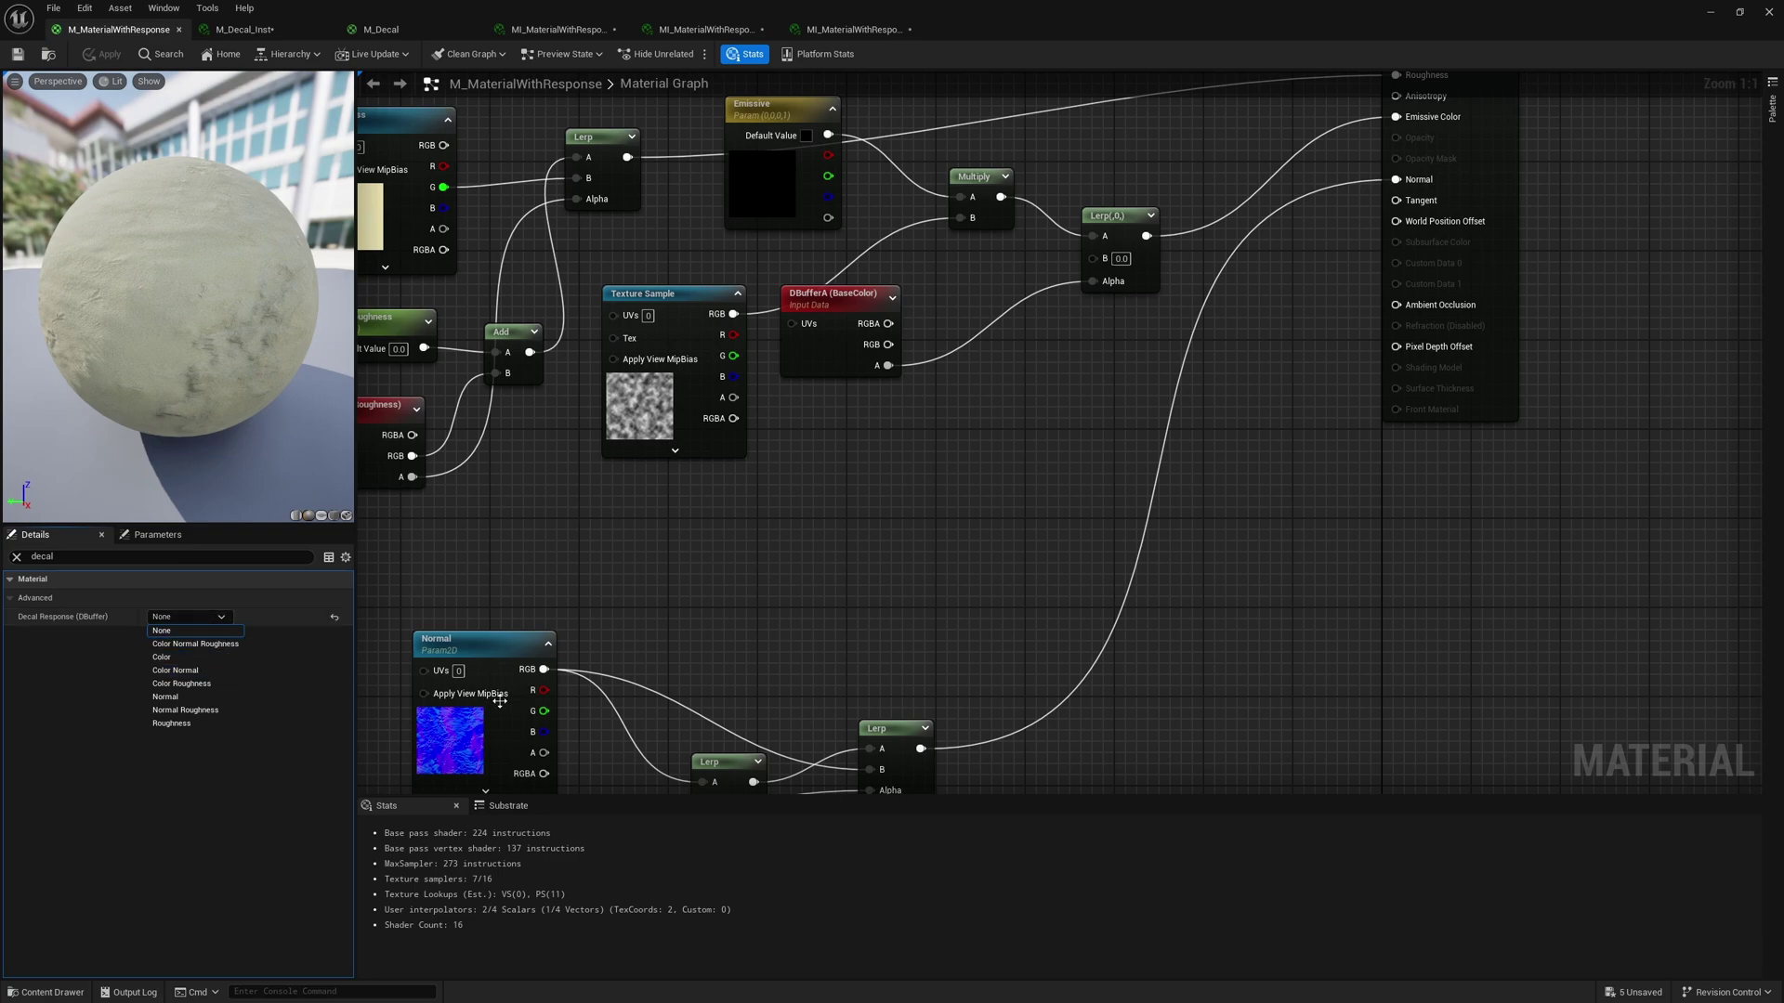
drag(827, 347, 826, 350)
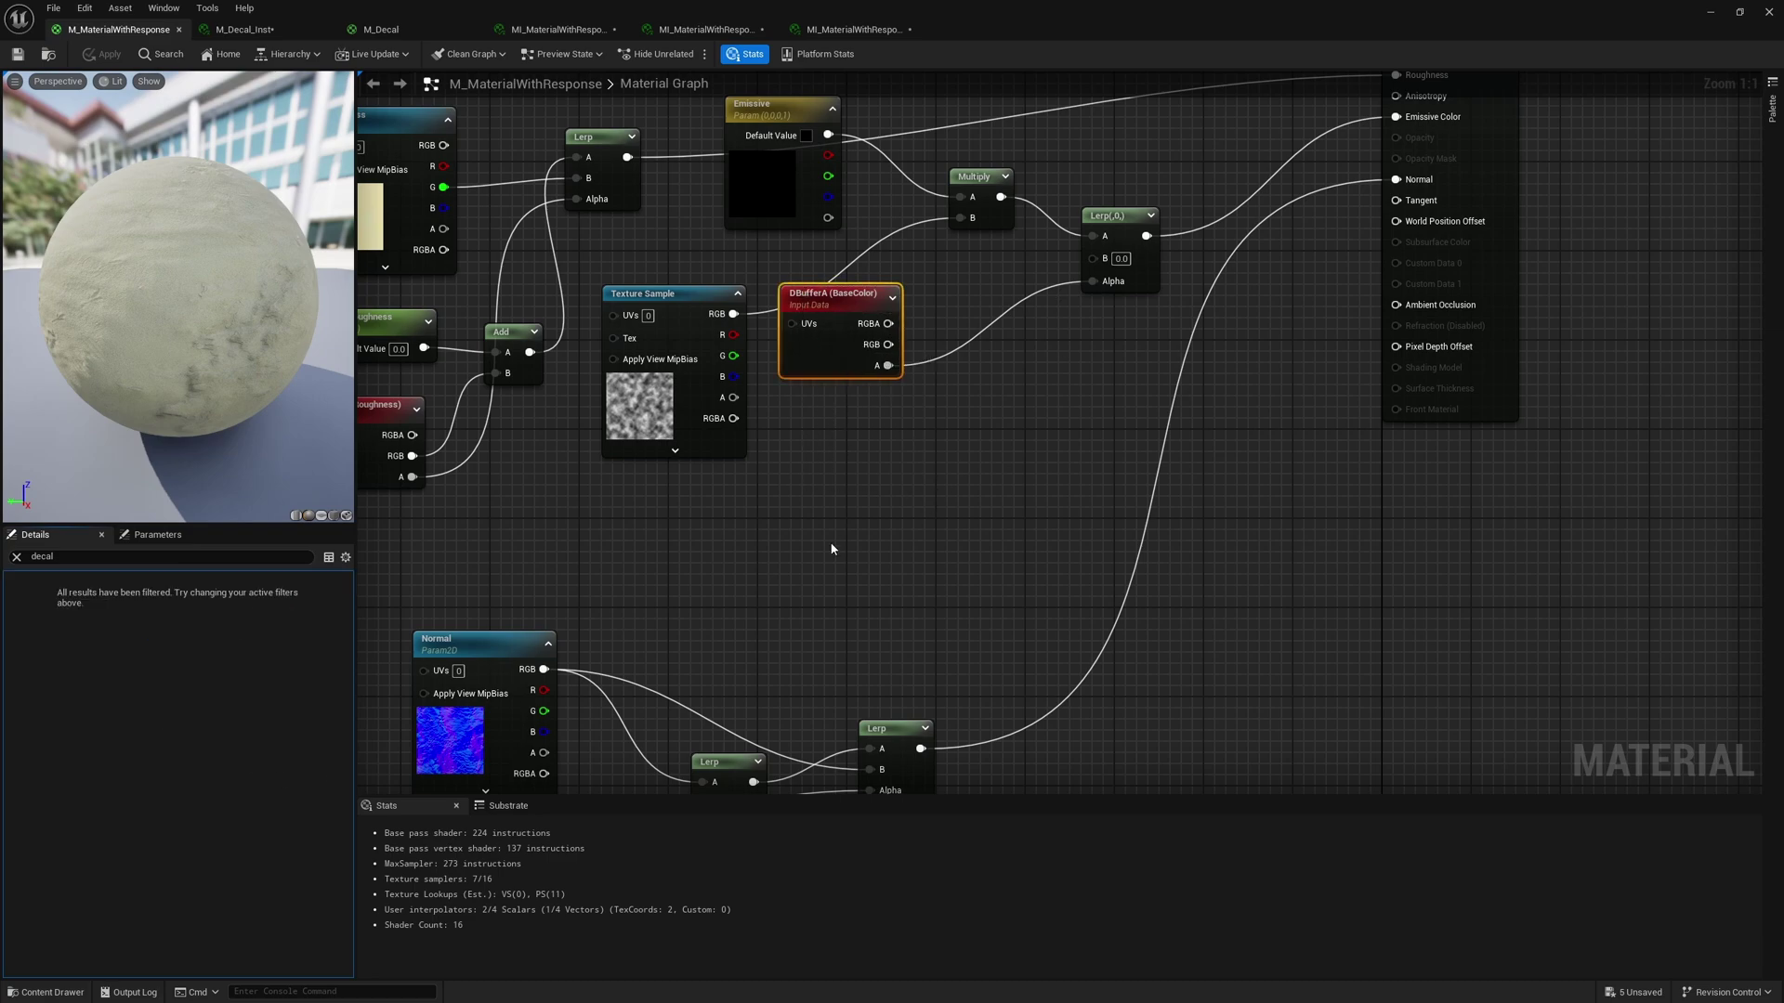
click(707, 533)
click(17, 558)
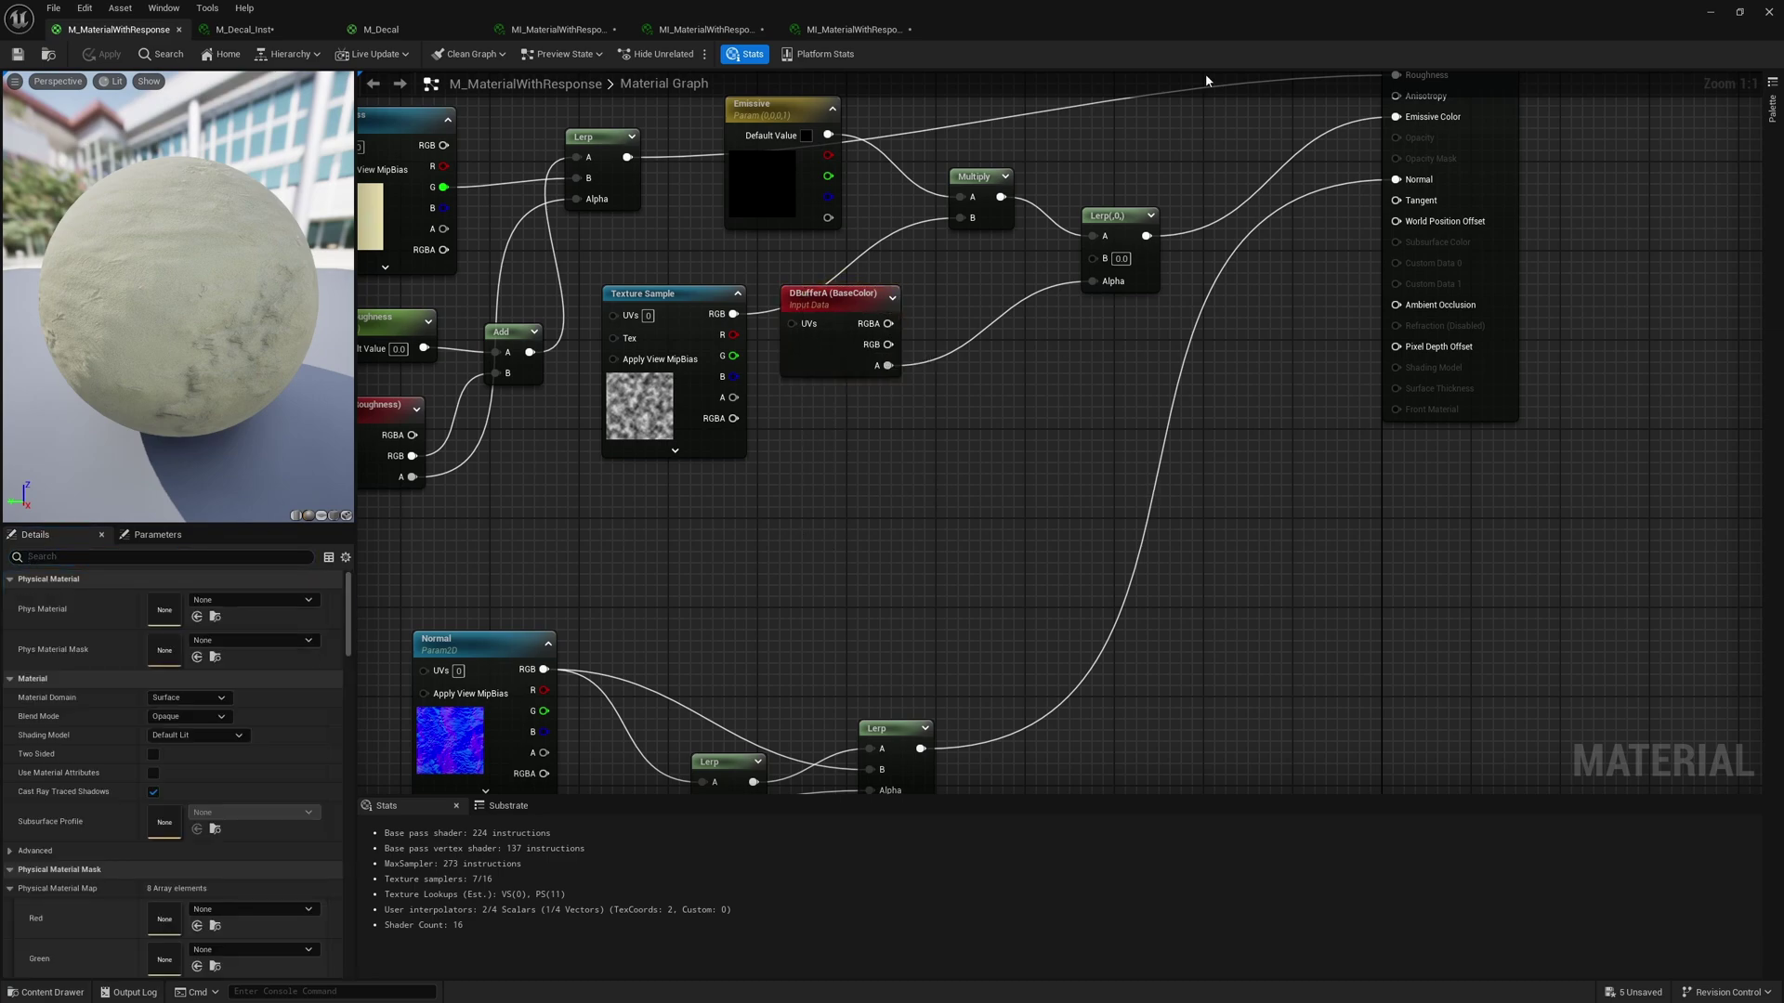
- Return to the level and inspect the decal's blending across the four surfaces from a higher viewpoint
double_click(1194, 33)
click(1373, 518)
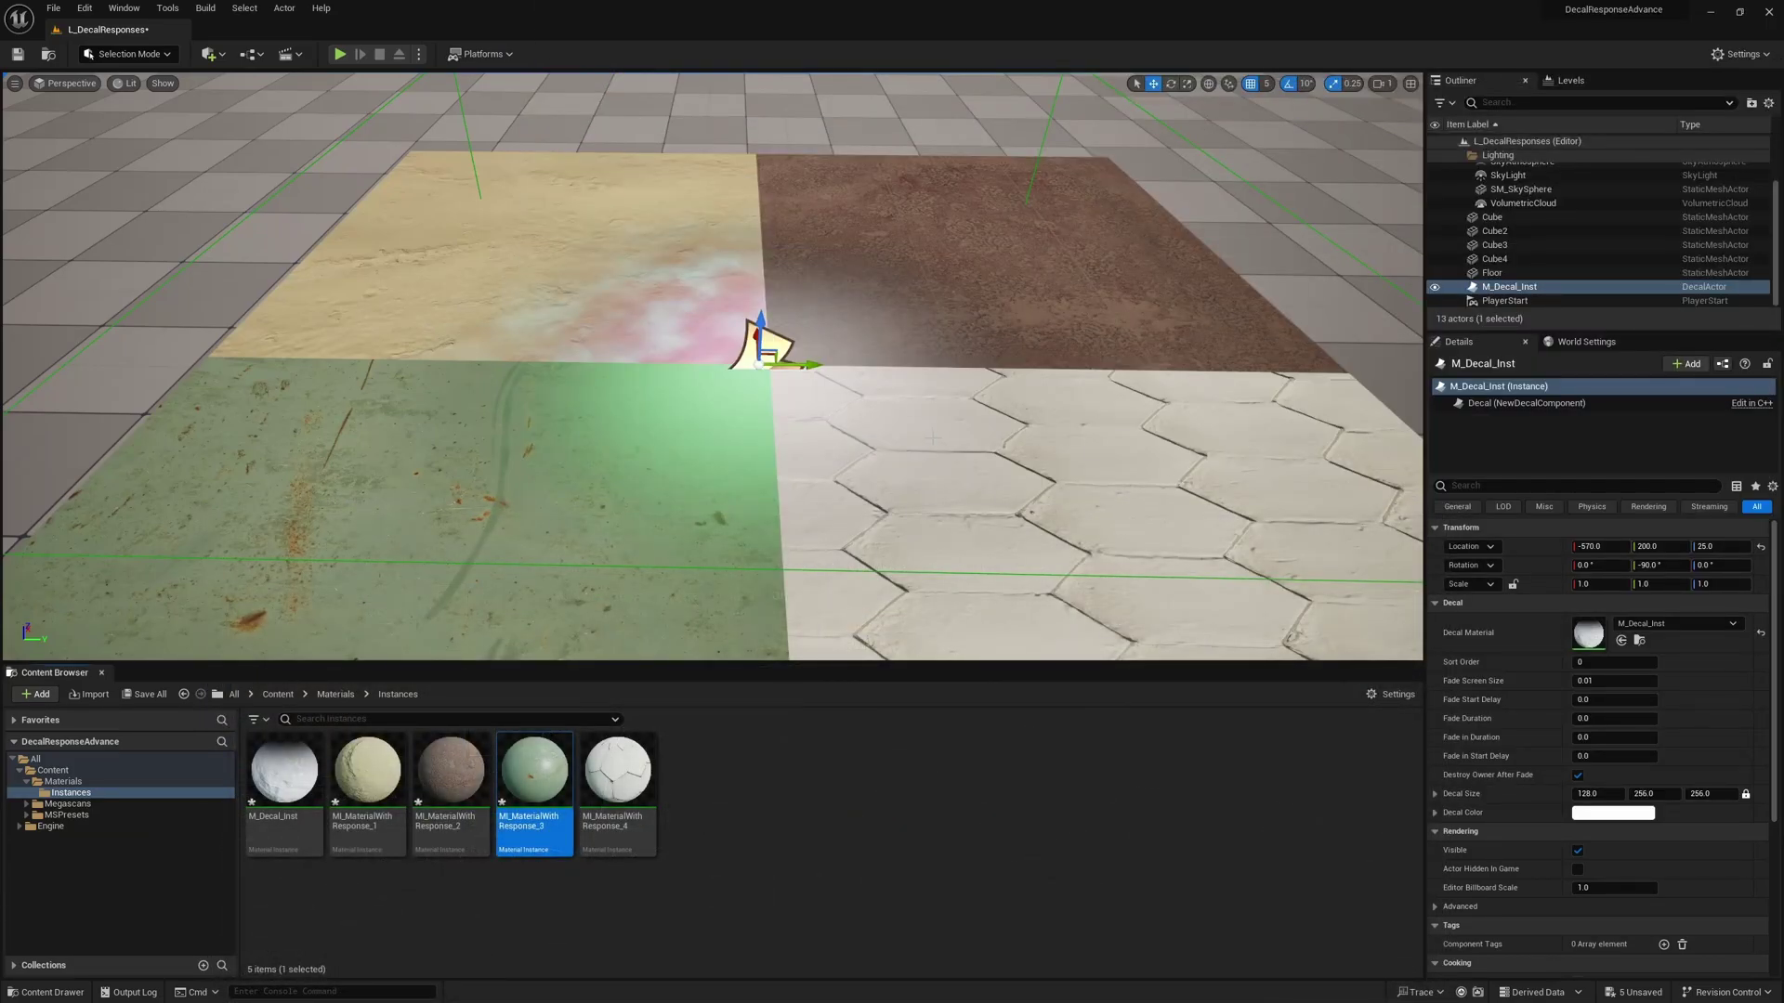
right_drag(933, 436, 966, 500)
key(s)
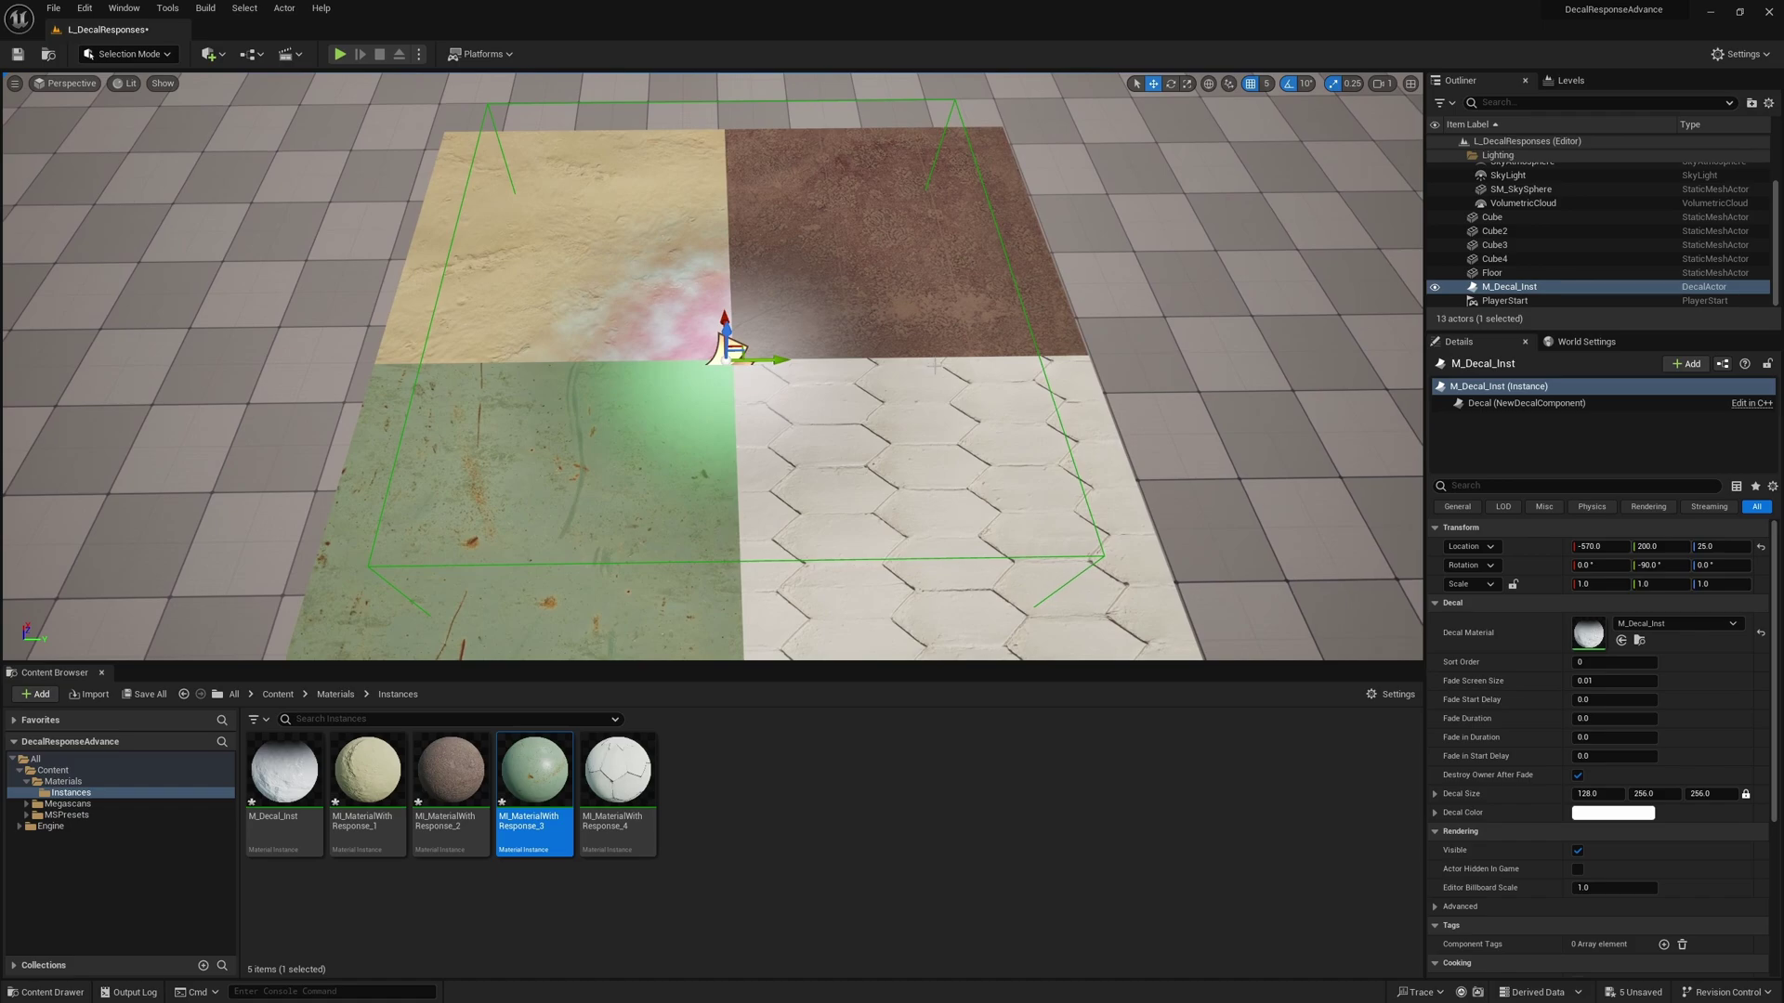